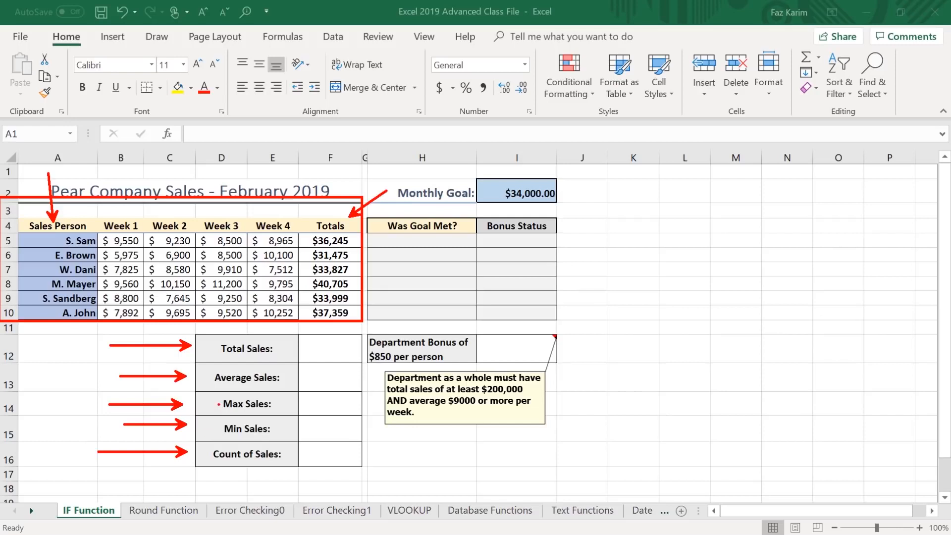
mouse_move(297, 331)
left_mouse_down()
mouse_move(355, 417)
mouse_move(365, 471)
left_mouse_up()
left_click_drag(487, 443, 365, 443)
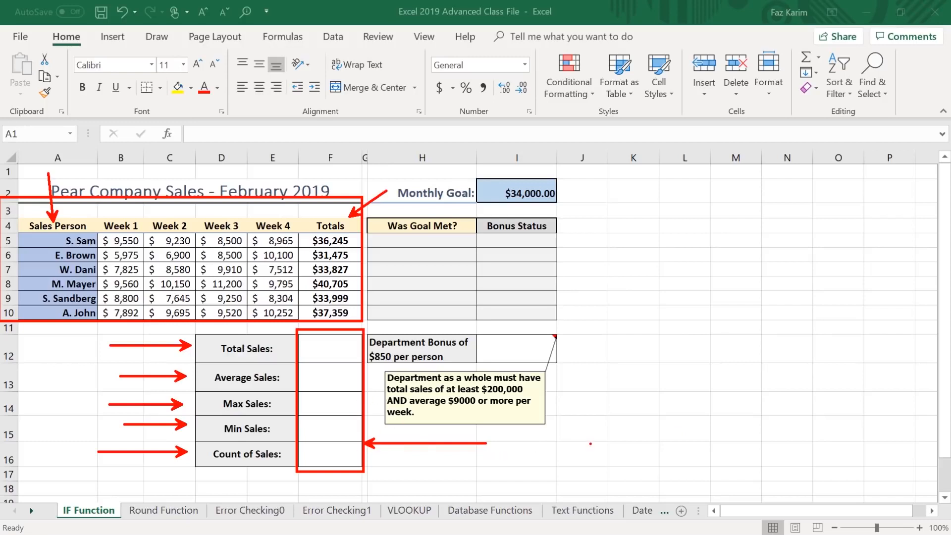
key("Escape")
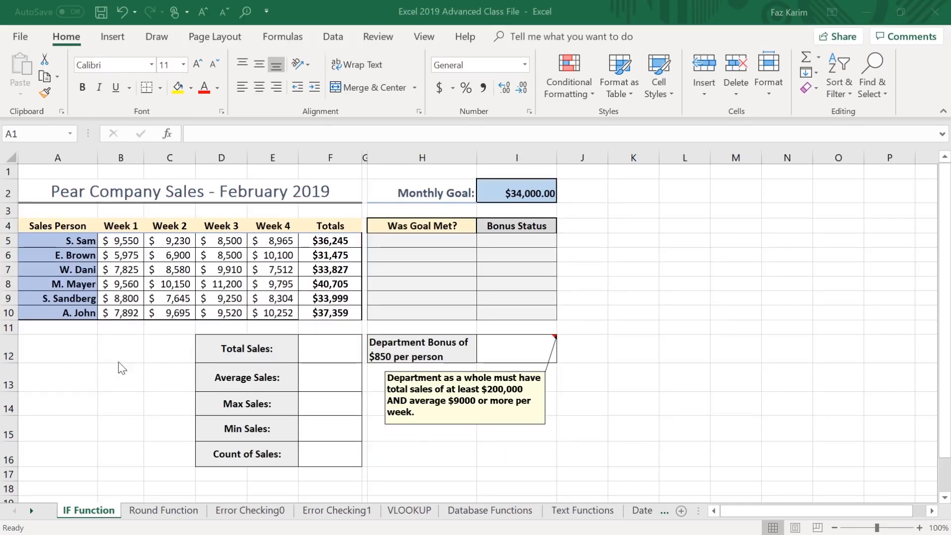
Calculate Total Sales in F12 with the formula =SUM(B5:E10).
left_click(327, 348)
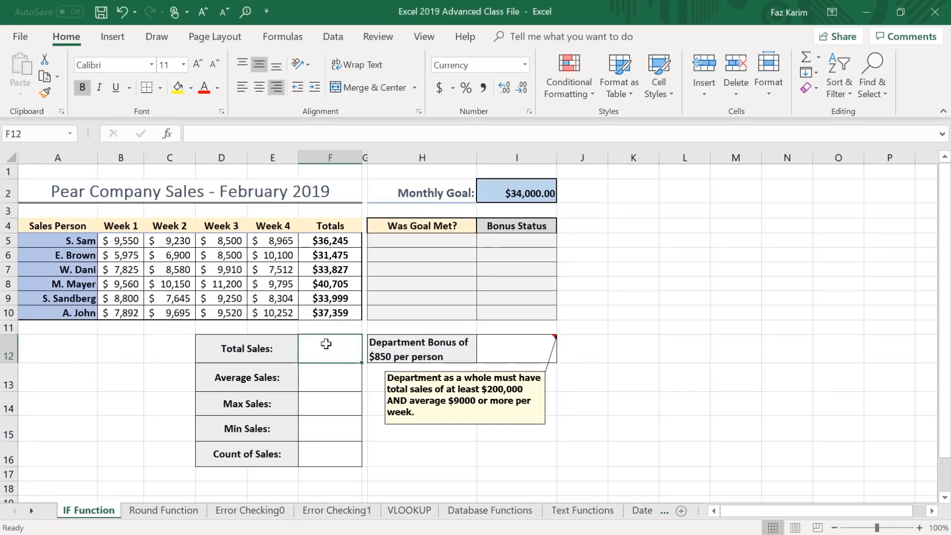
type("=")
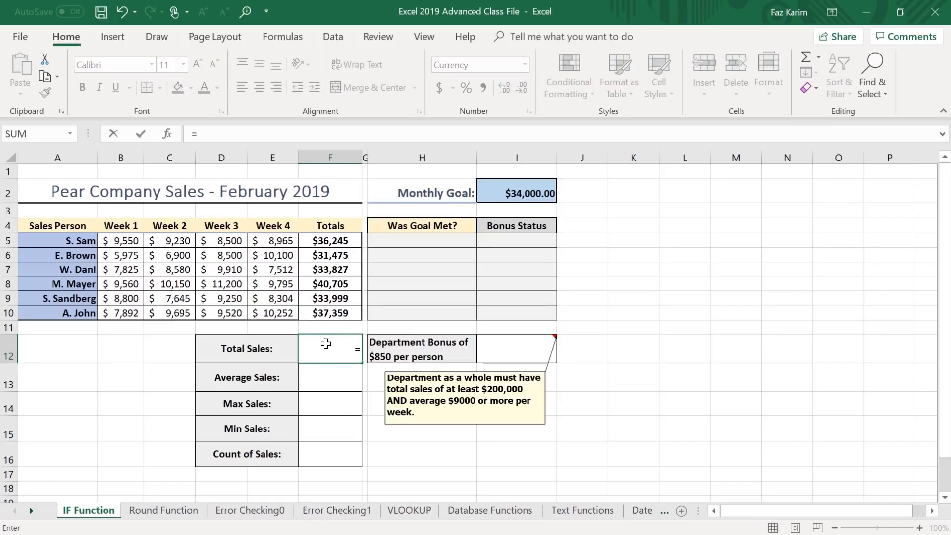
type("sum")
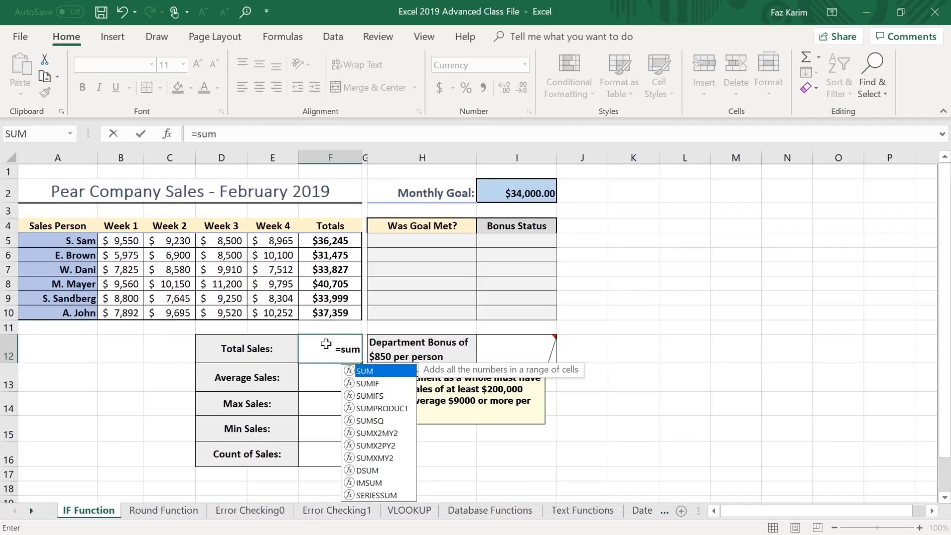
key("Tab")
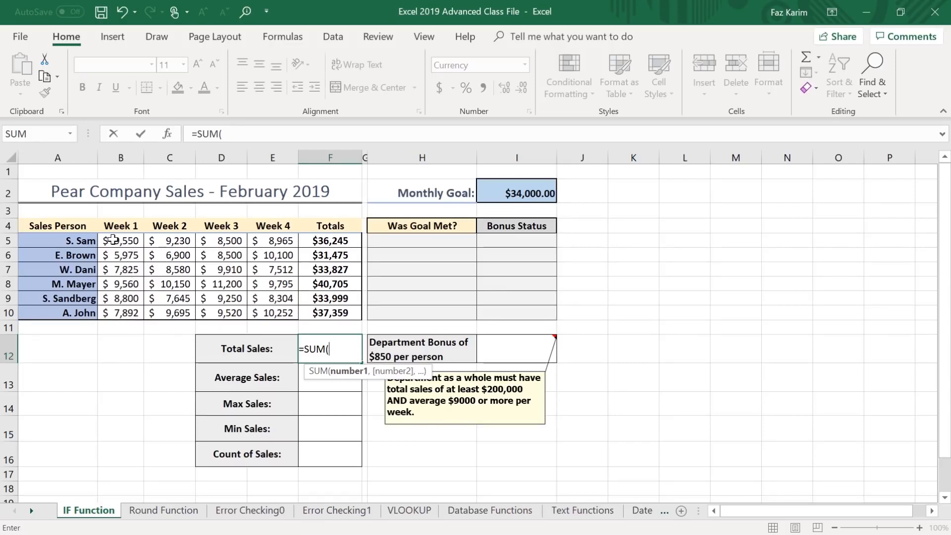
left_click_drag(113, 239, 269, 319)
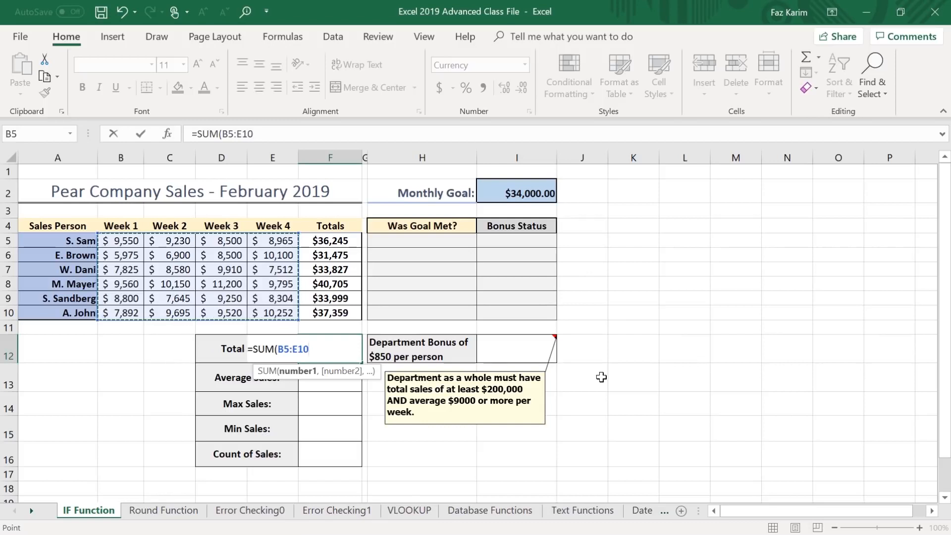
type(")")
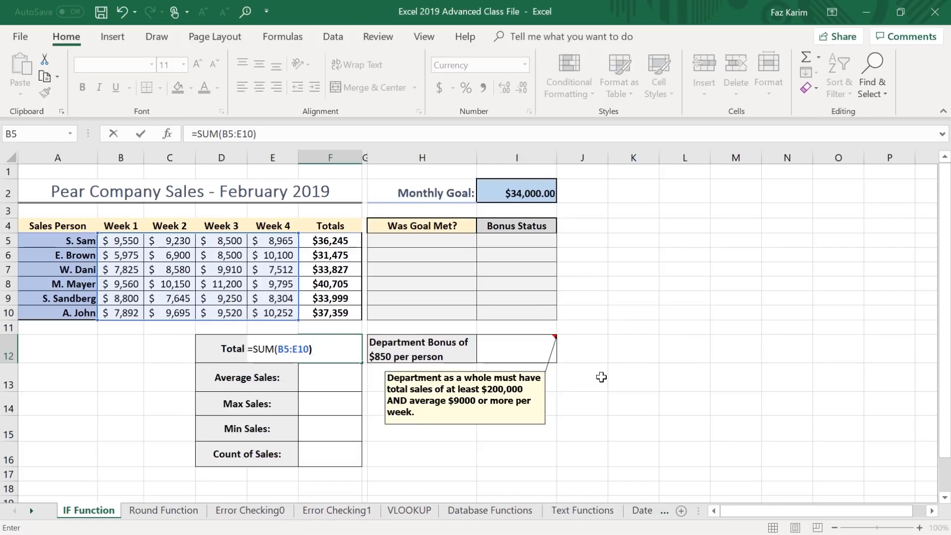
key("Return")
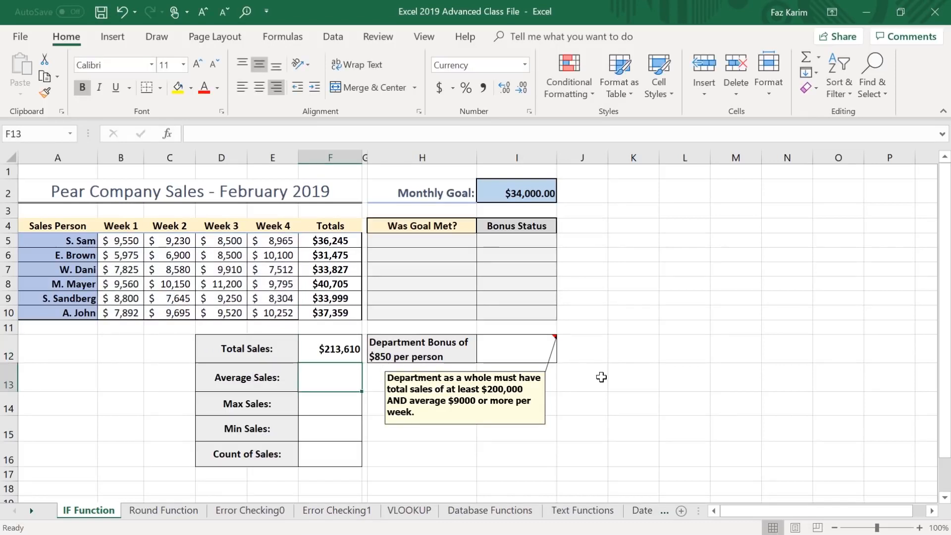
Calculate Average Sales in F13 with the formula =AVERAGE(B5:E10).
type("=av")
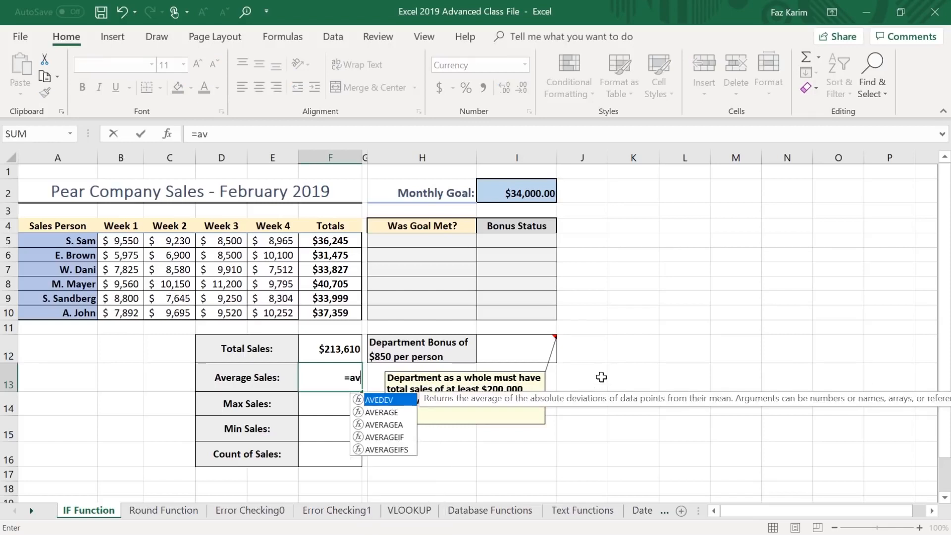
key("Down")
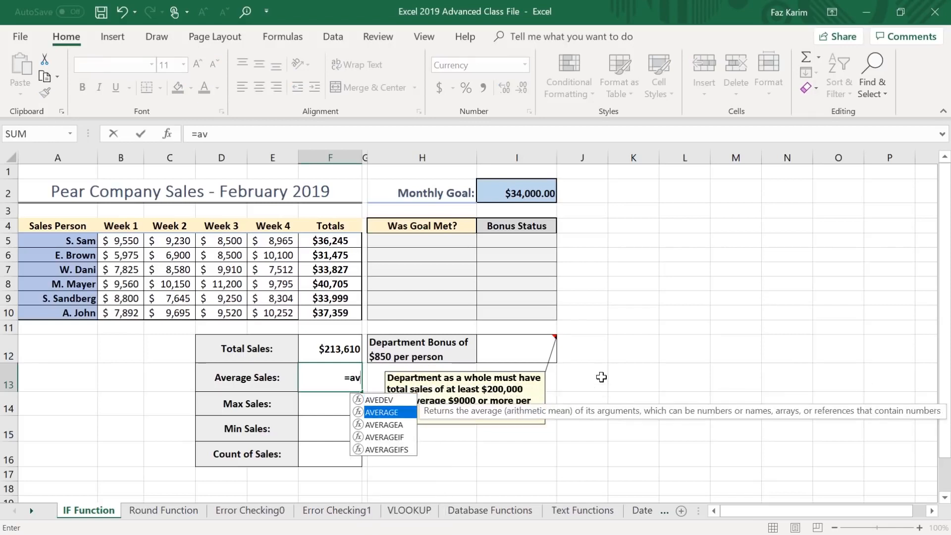
key("Tab")
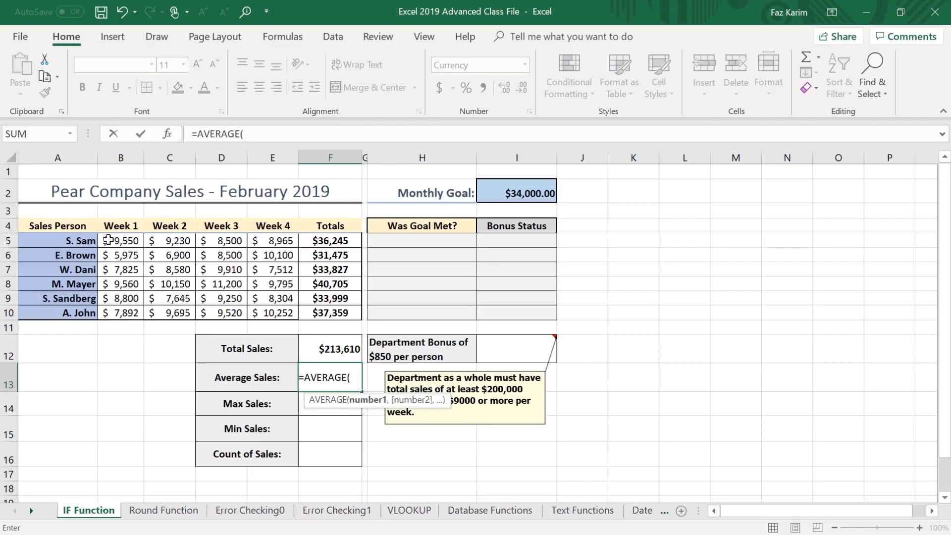
left_click_drag(107, 242, 281, 313)
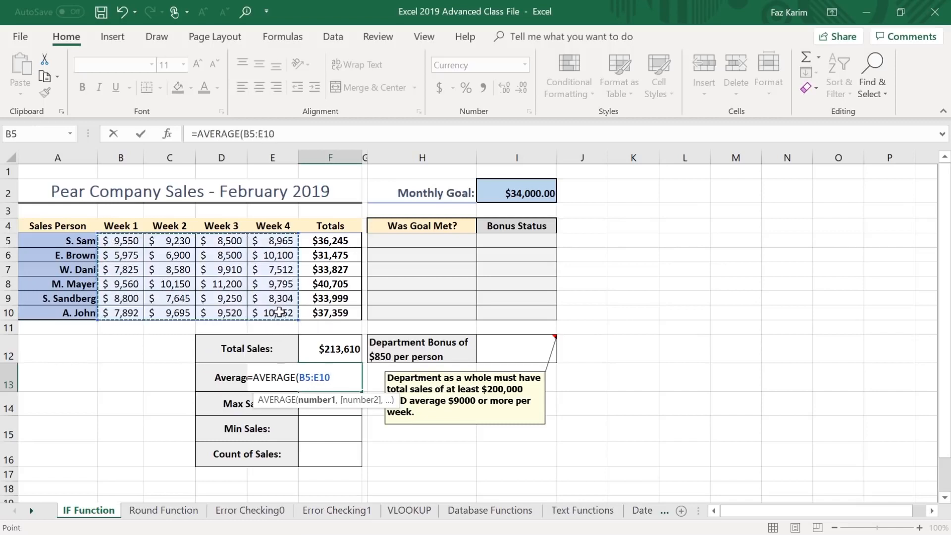
type(")")
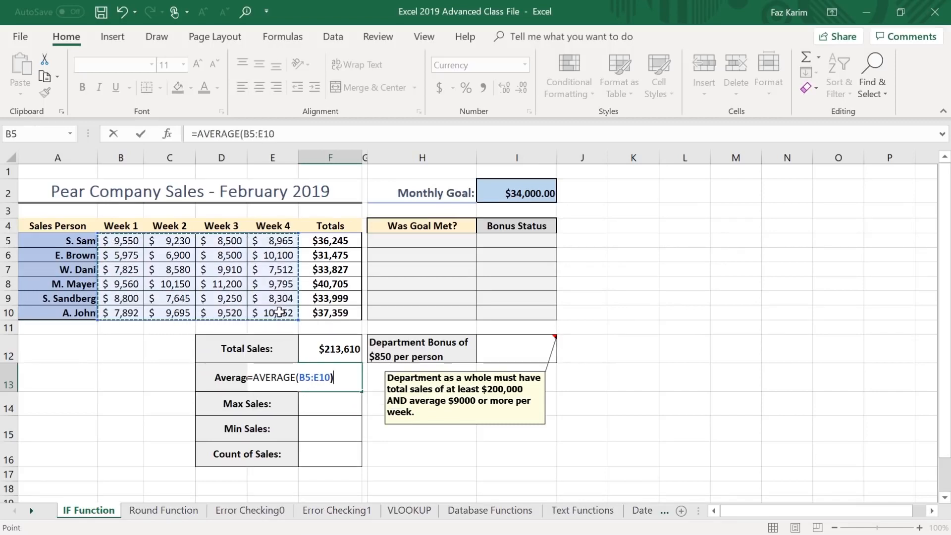
key("Return")
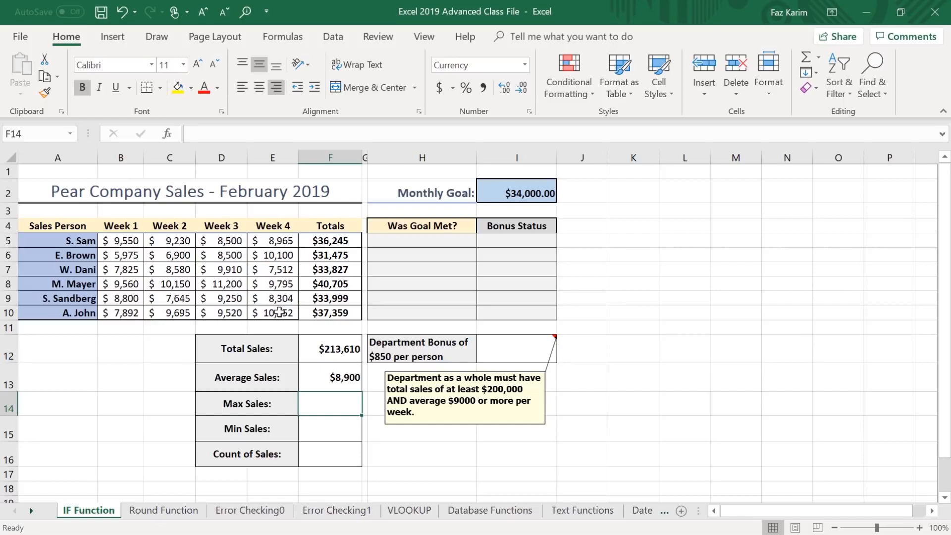
Calculate Max Sales in F14 with the formula =MAX(B5:E10).
type("=max")
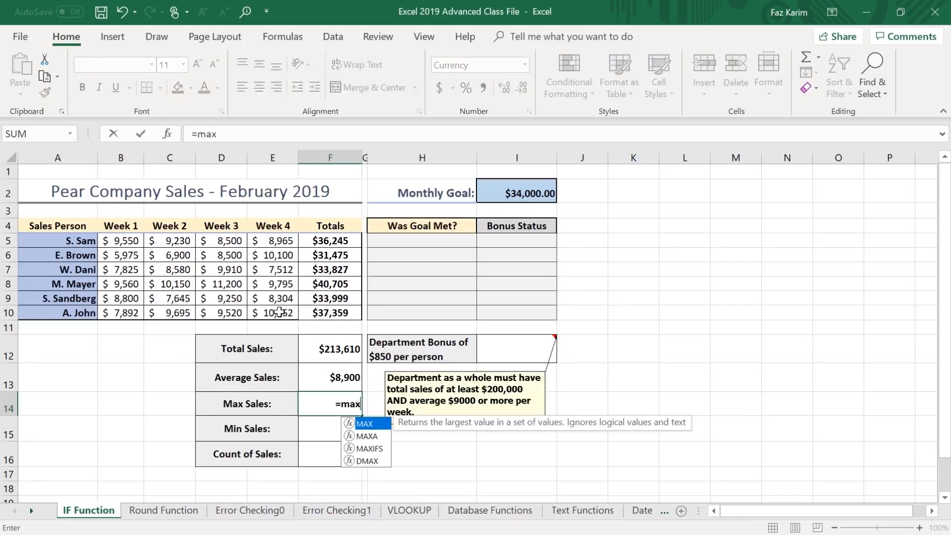
key("Tab")
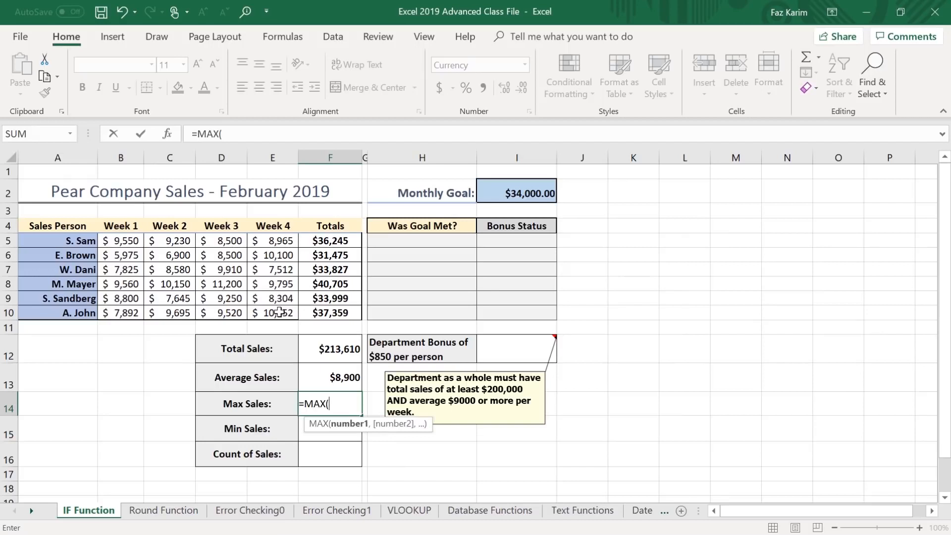
left_click_drag(117, 242, 281, 313)
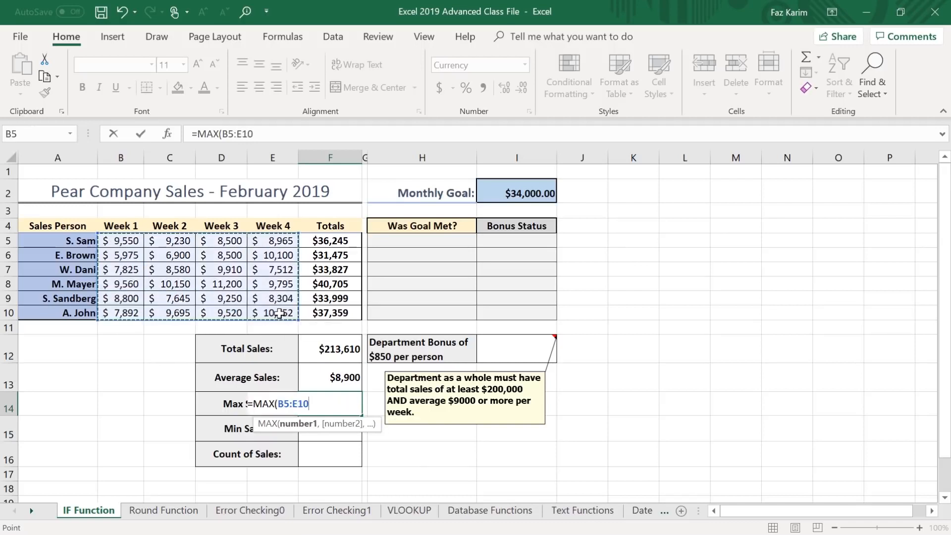
type(")")
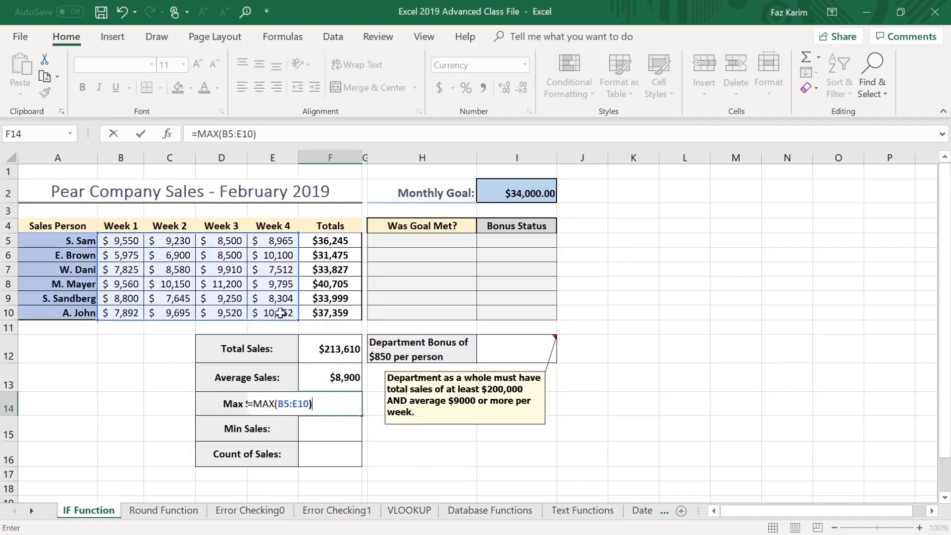
key("Return")
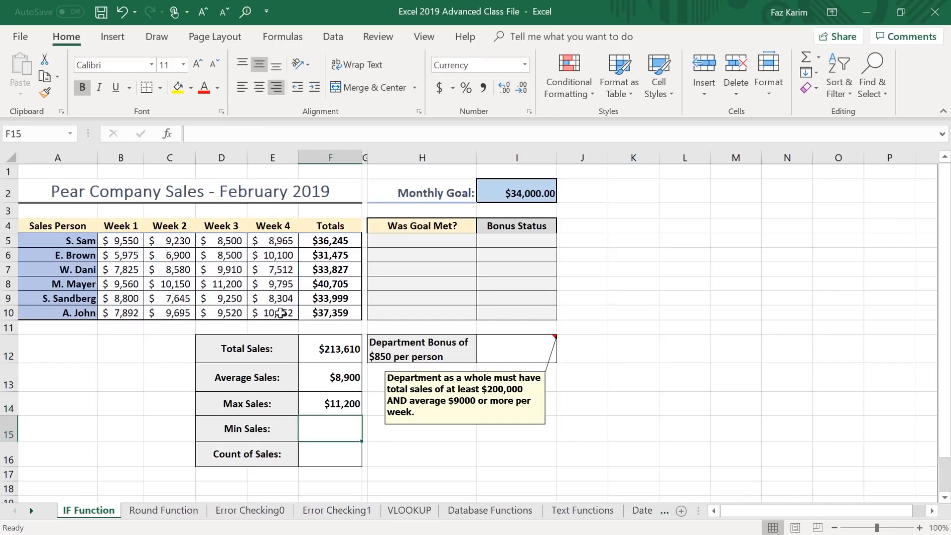
Calculate Min Sales in F15 with the formula =MIN(B5:E10).
type("=mi")
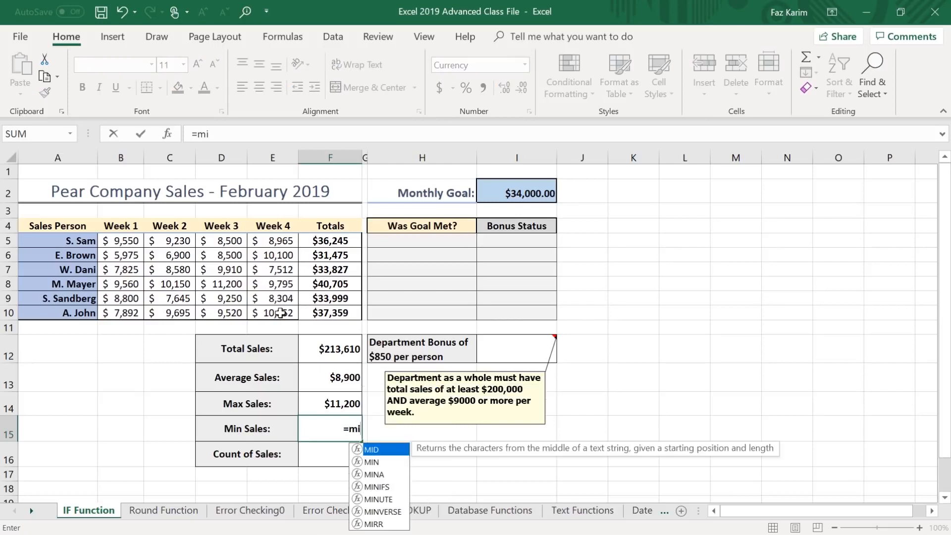
type("n")
key("Tab")
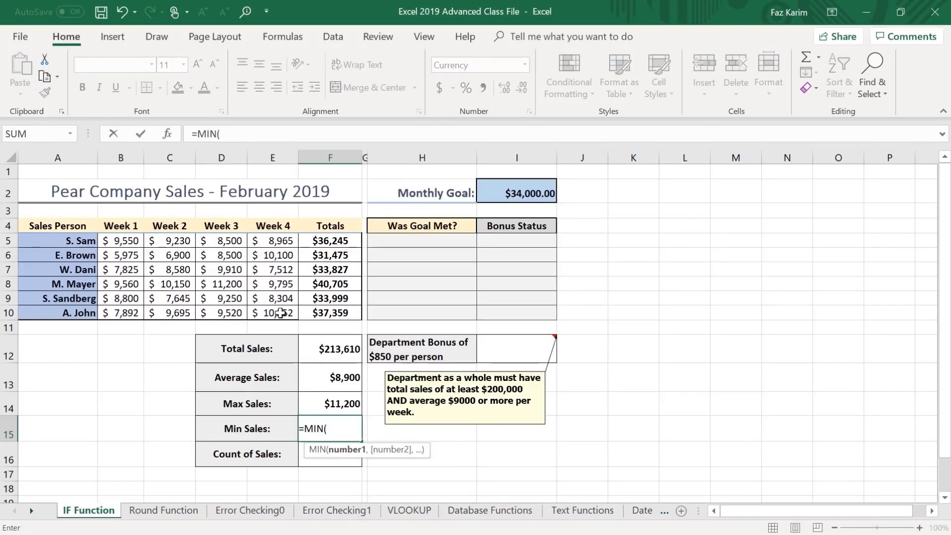
left_click_drag(119, 243, 268, 312)
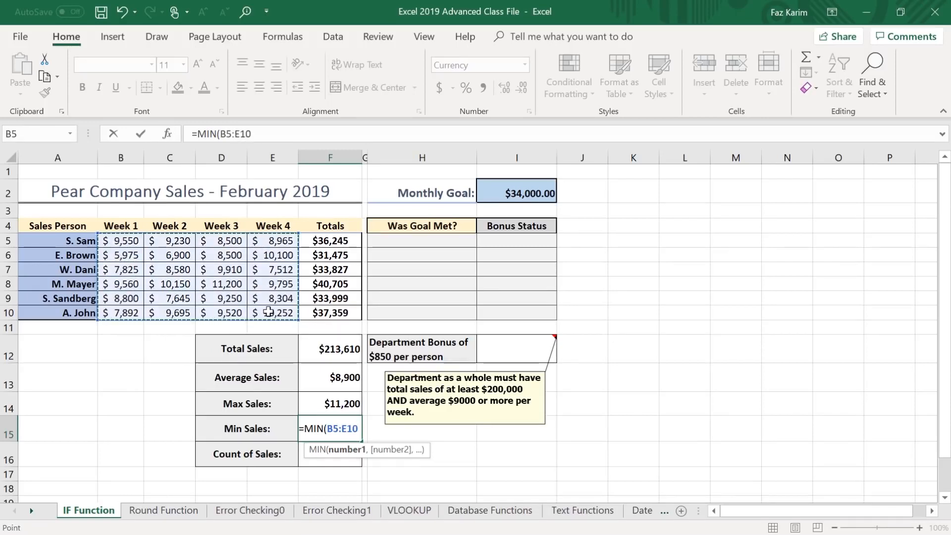
type(")")
key("ctrl+Return")
key("Return")
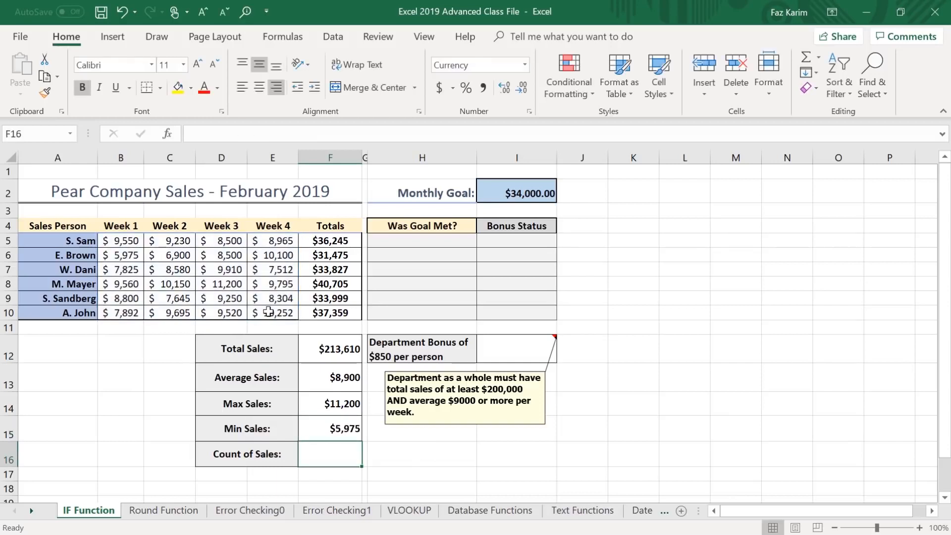
Calculate Count of Sales in F16 with the formula =COUNT(B5:E10).
type("=count")
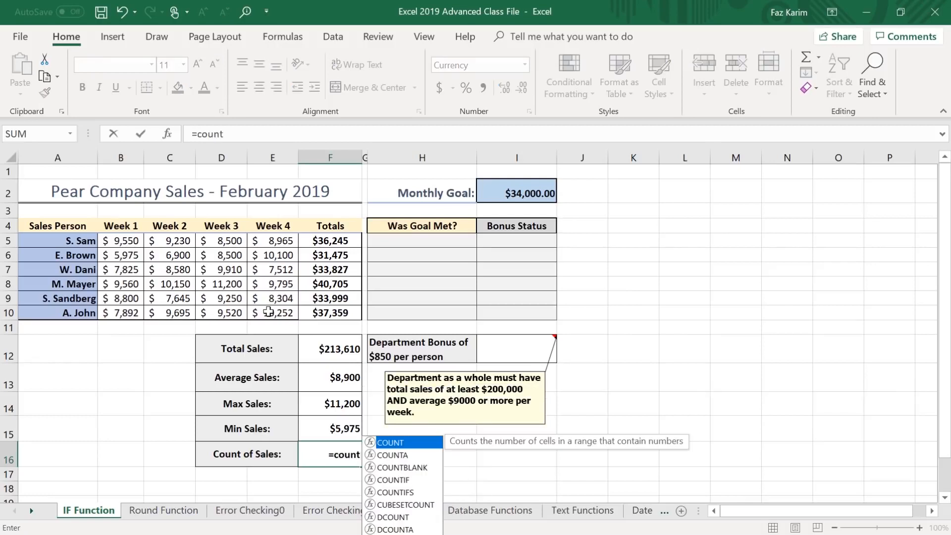
key("Tab")
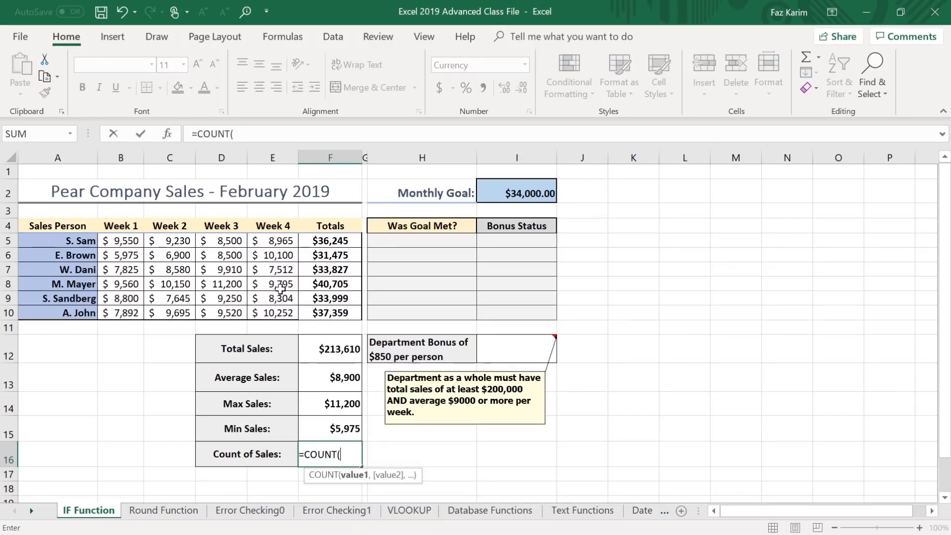
left_click_drag(107, 243, 292, 311)
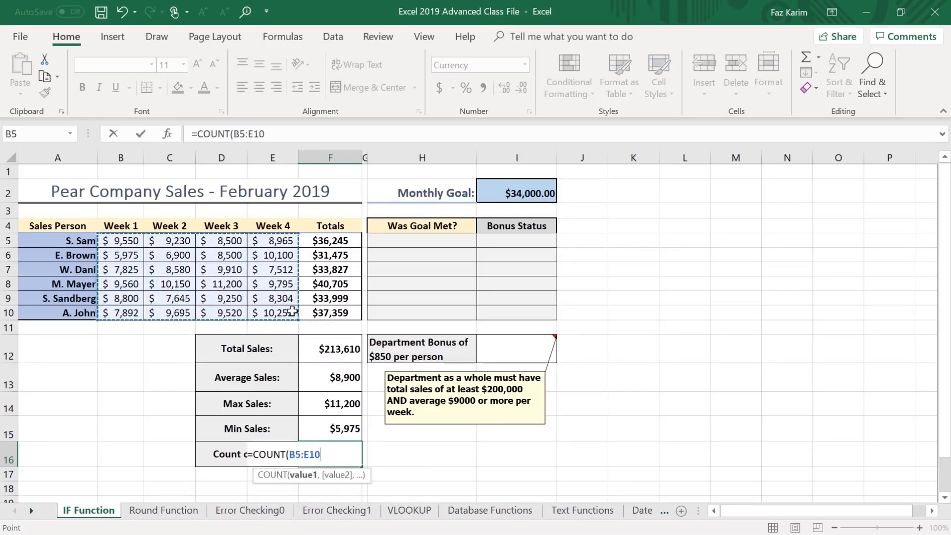
type(")")
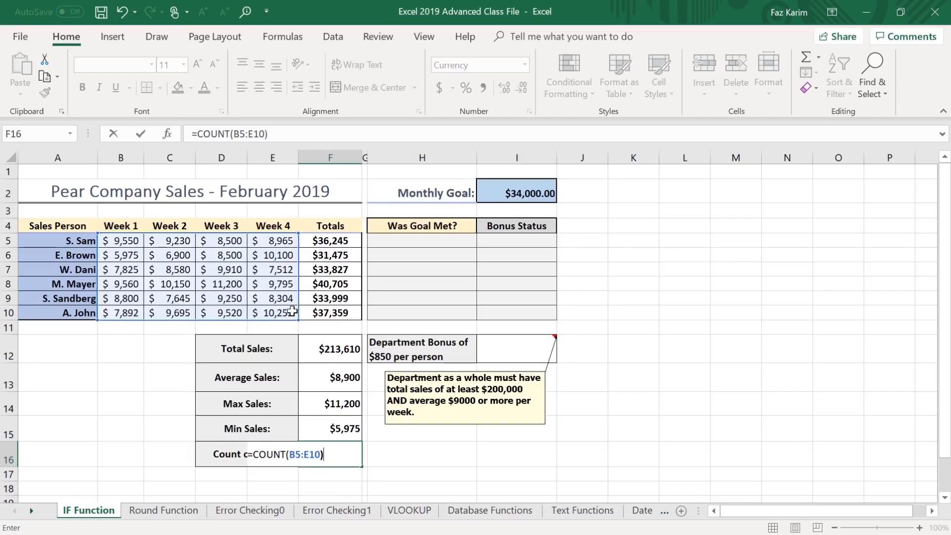
key("Return")
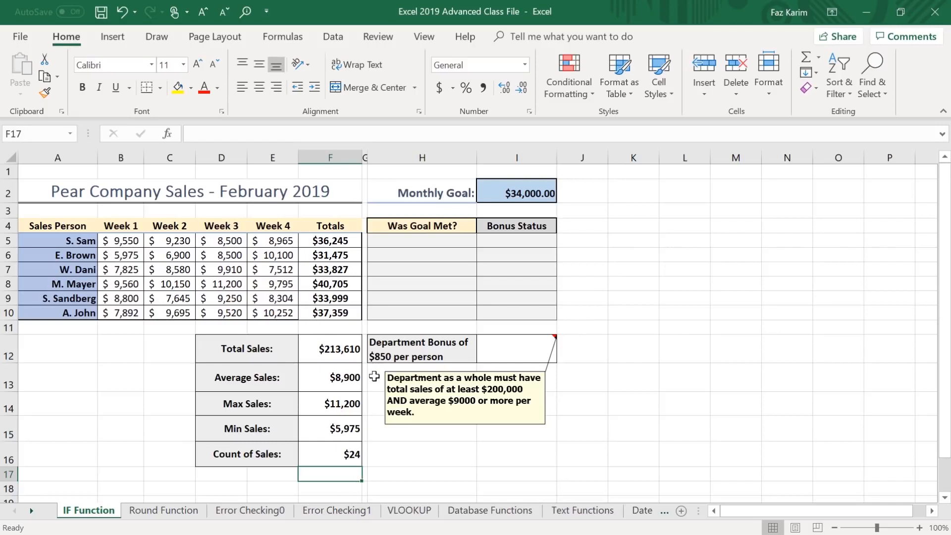
Clear the contents of the five summary formula cells F12:F16.
left_click_drag(354, 351, 350, 459)
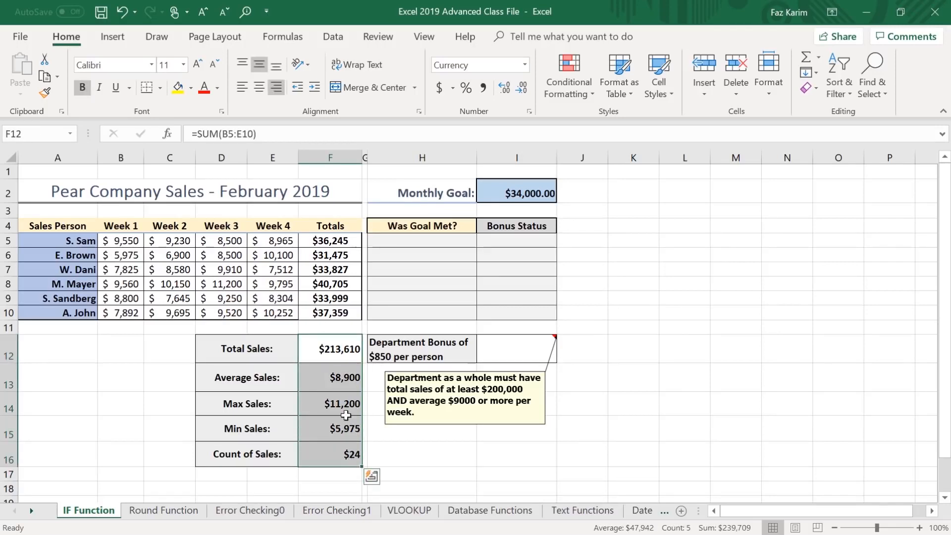
left_click(356, 346)
left_click_drag(344, 379, 346, 449)
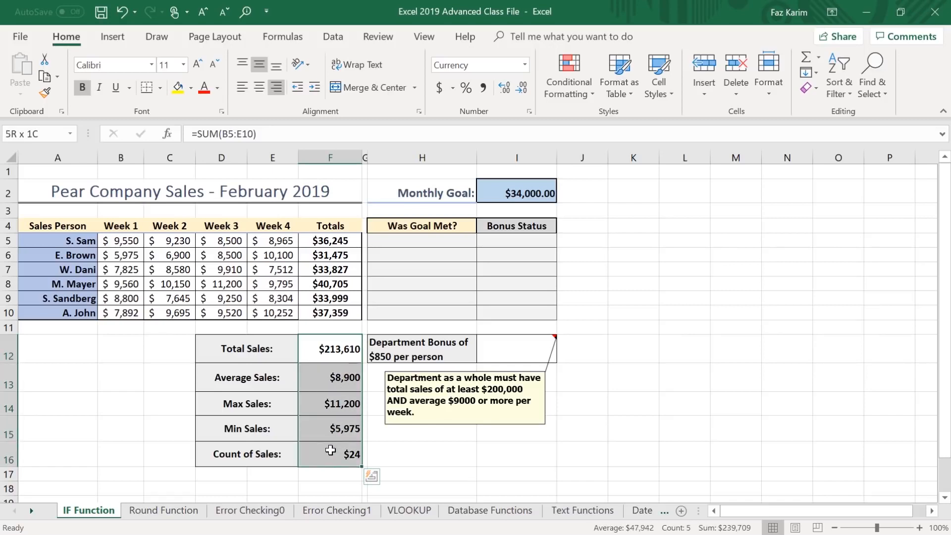
right_click(346, 403)
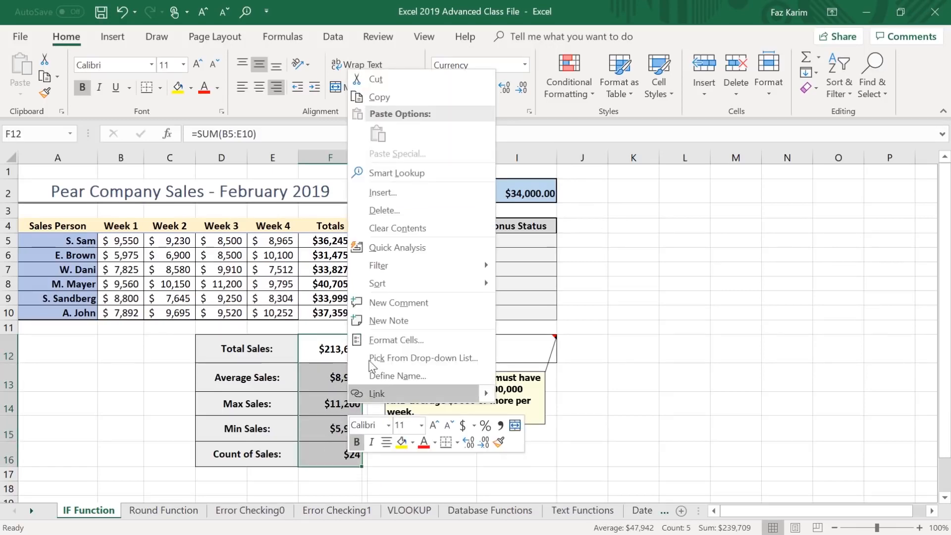
left_click(429, 232)
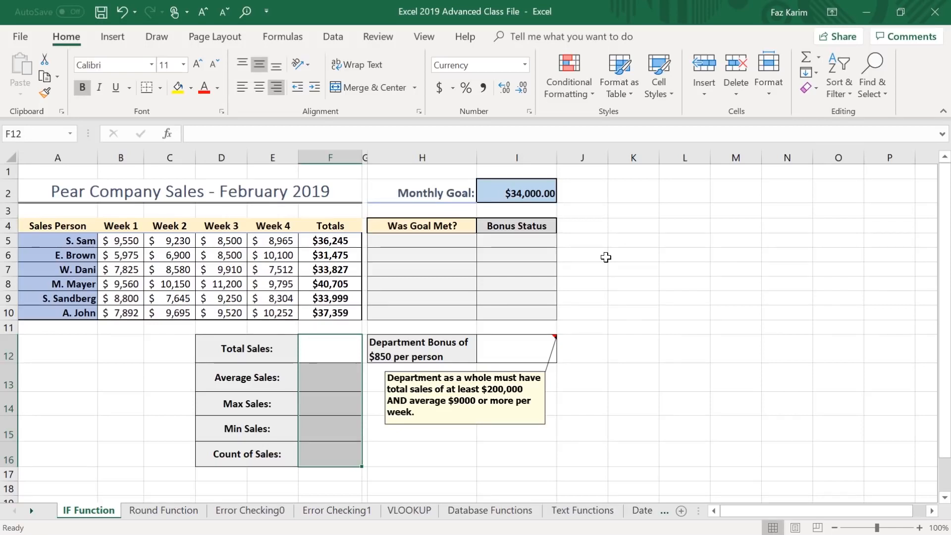
left_click(638, 314)
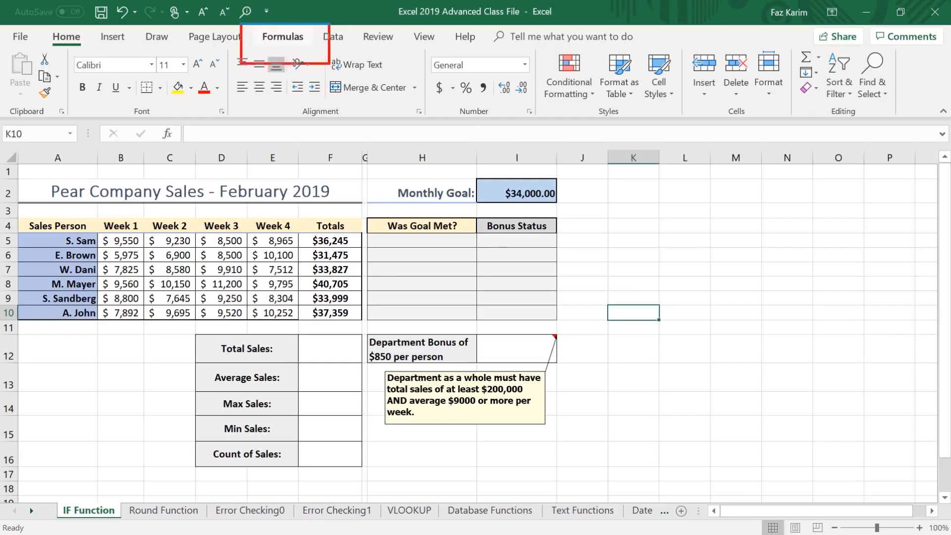
Select the weekly sales figures in B5:E10 and review the workbook's existing defined names.
left_click(285, 39)
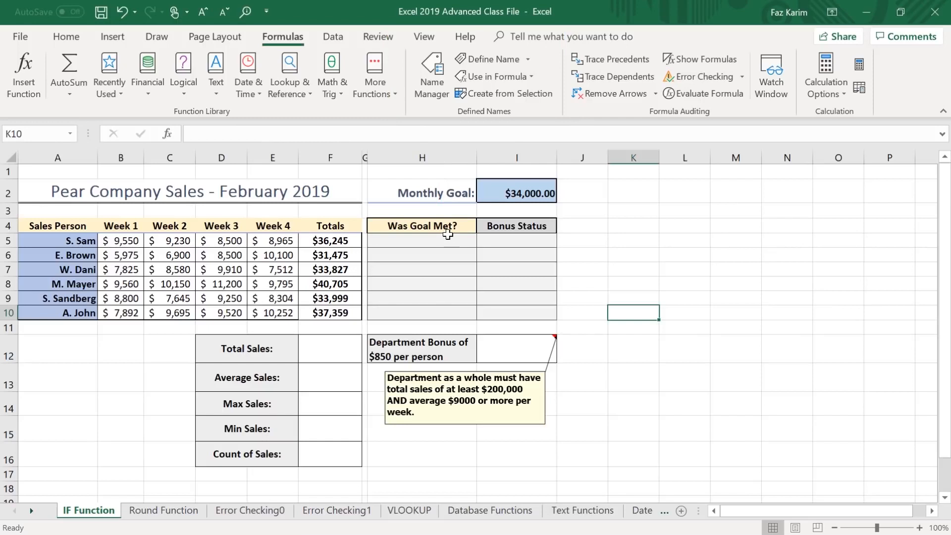
left_click_drag(115, 246, 283, 319)
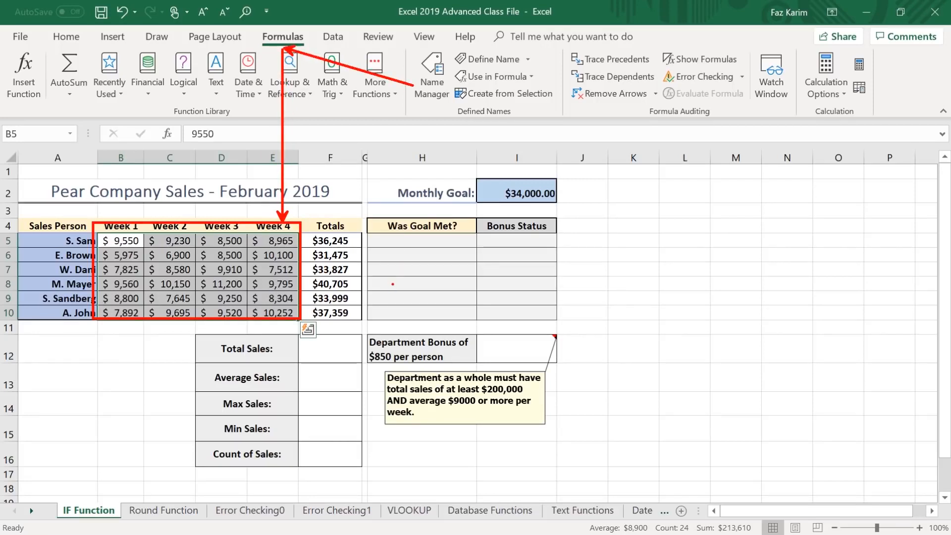
key("Escape")
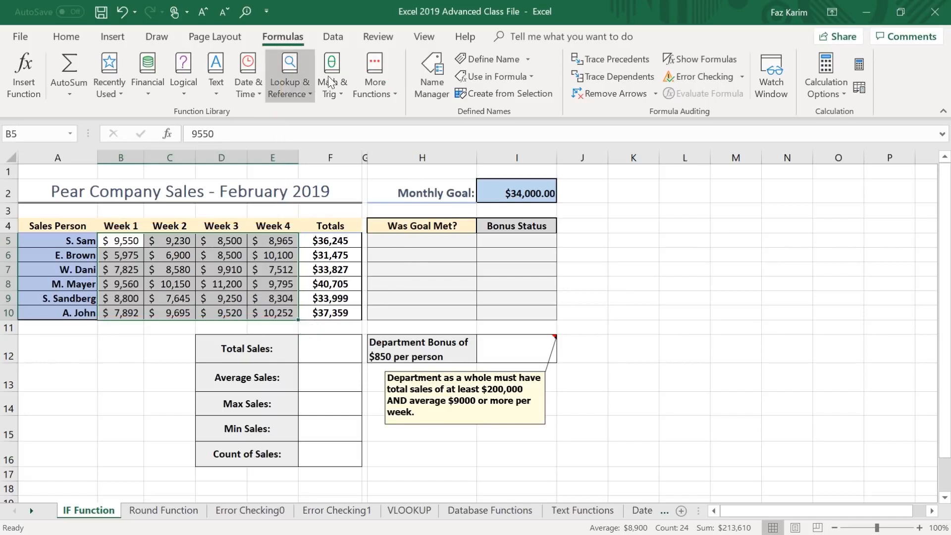
left_click(439, 82)
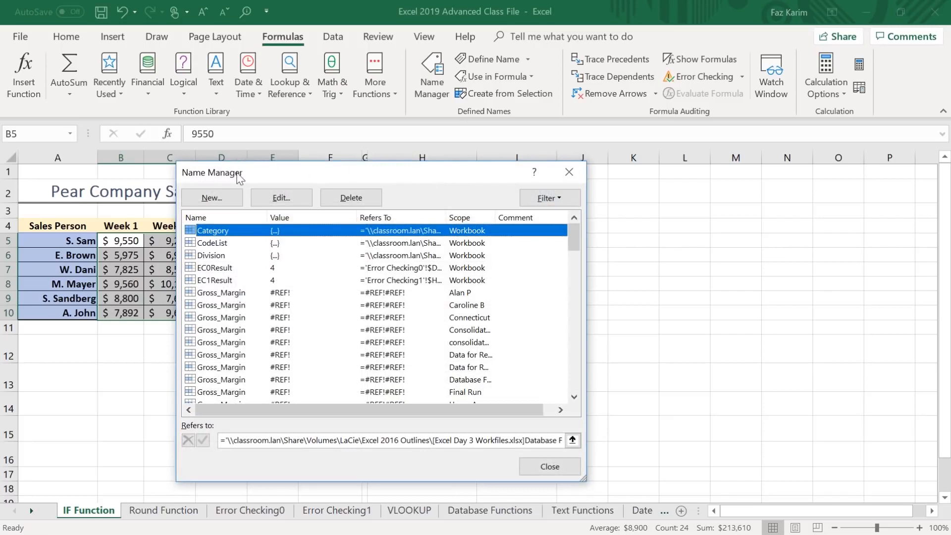
left_click(569, 173)
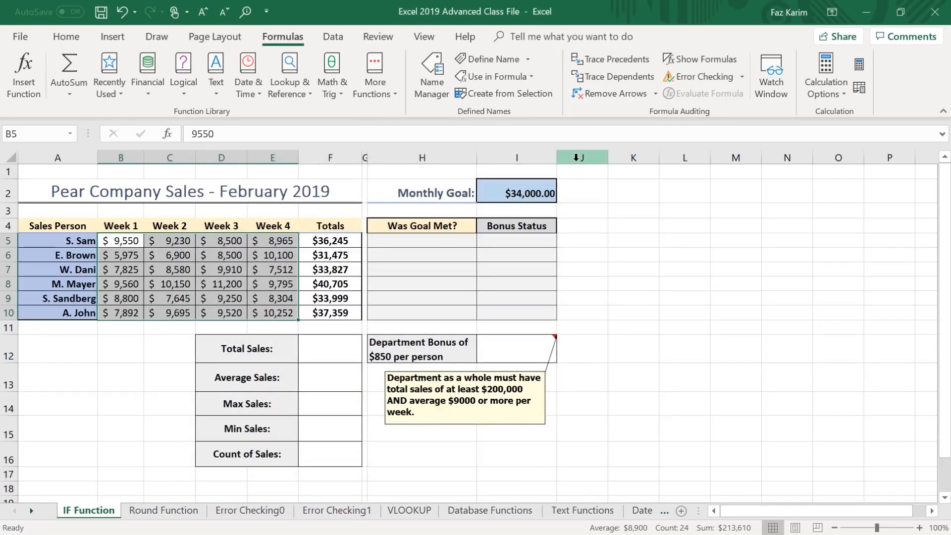
Define the workbook-scoped name theSales for the selected weekly sales range B5:E10 on the IF Function sheet.
key("ctrl+F3")
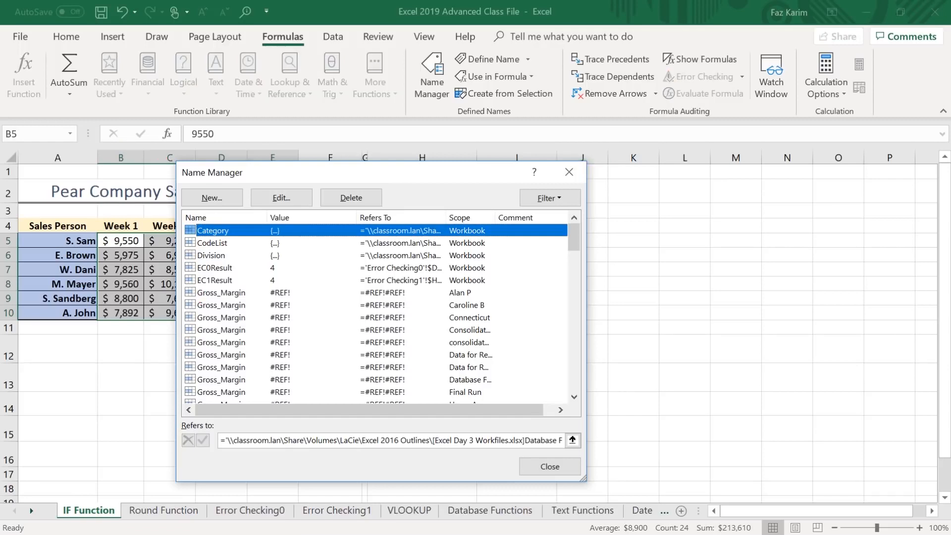
left_click_drag(296, 168, 356, 127)
left_click_drag(419, 106, 565, 90)
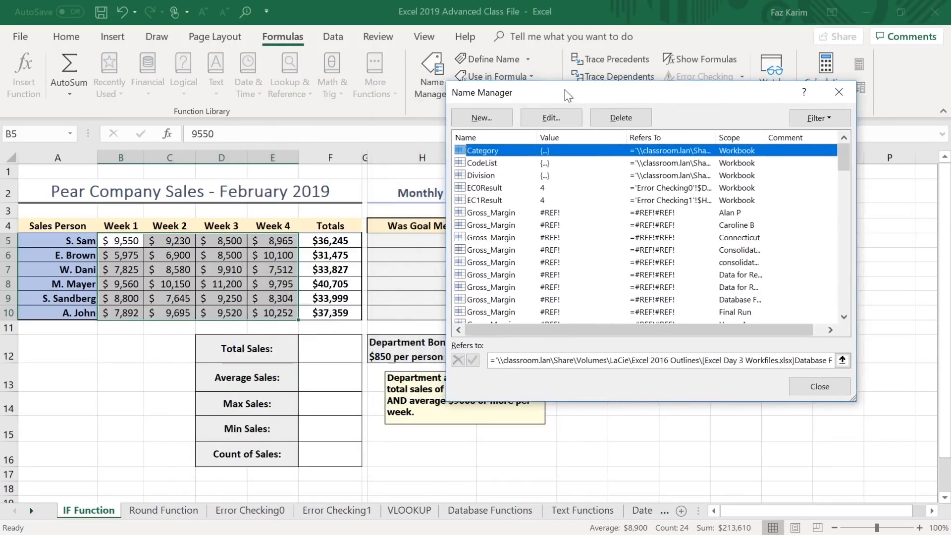
left_click(476, 120)
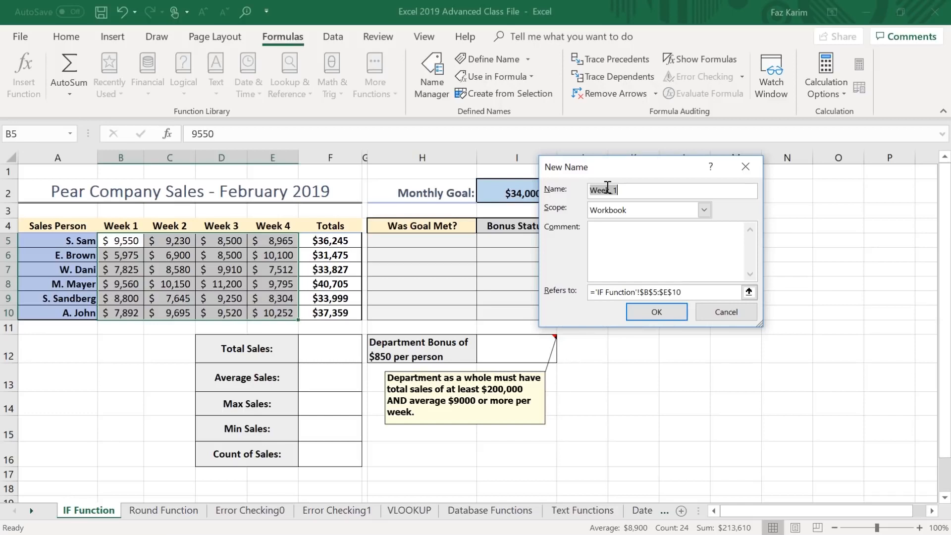
key("BackSpace")
type("theSales")
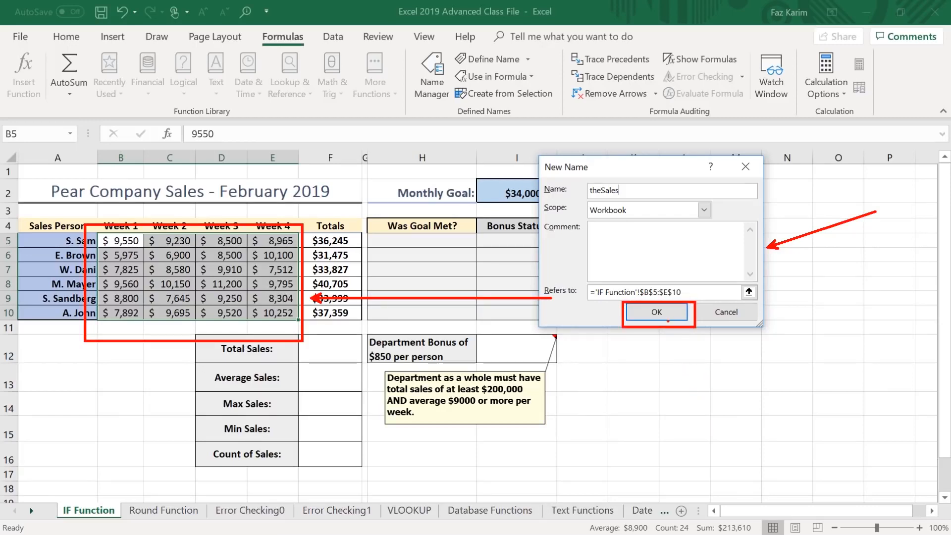
left_click(657, 313)
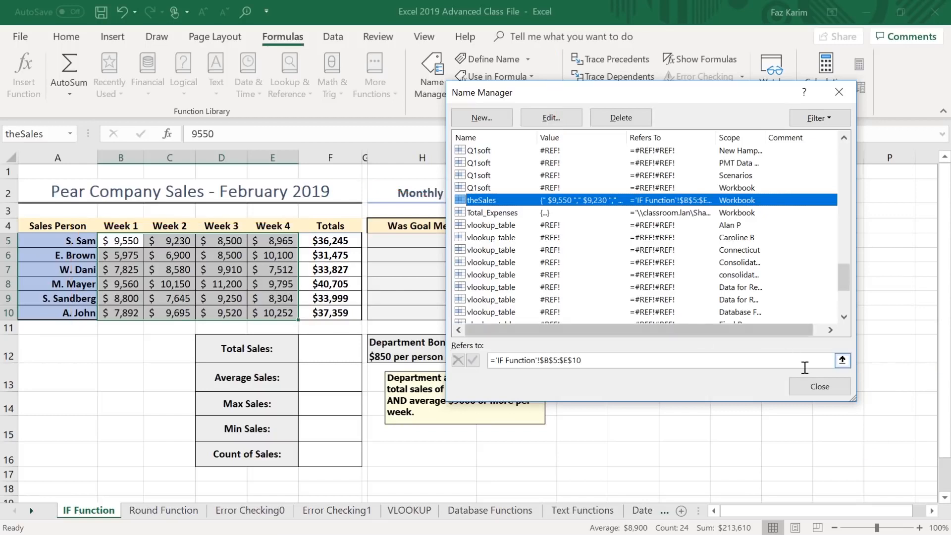
left_click(819, 387)
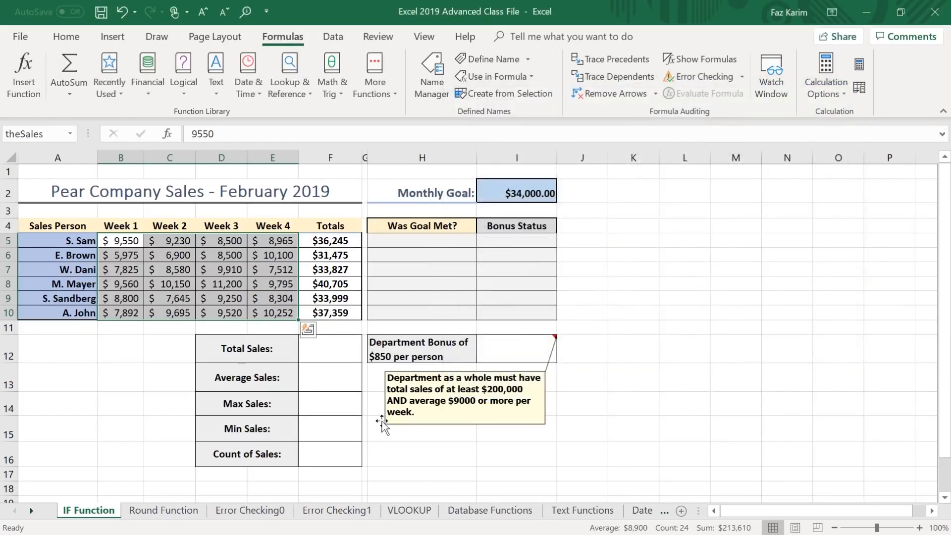
Calculate Total Sales in F12 with the formula =SUM(theSales).
left_click(348, 348)
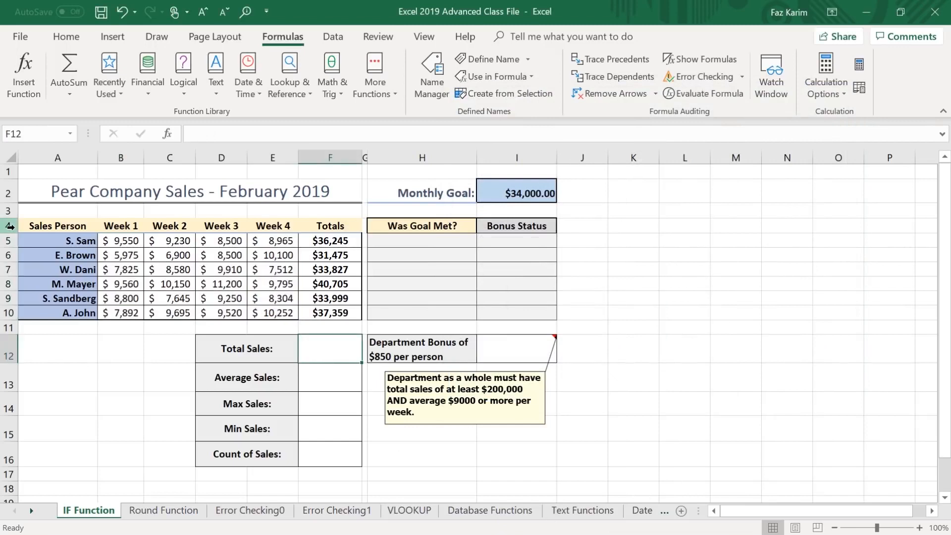
type("=sum")
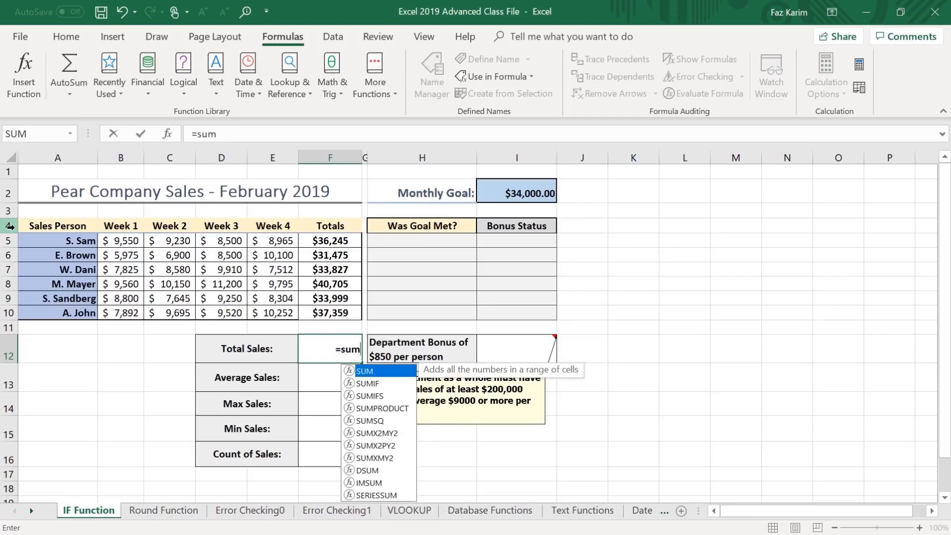
key("Tab")
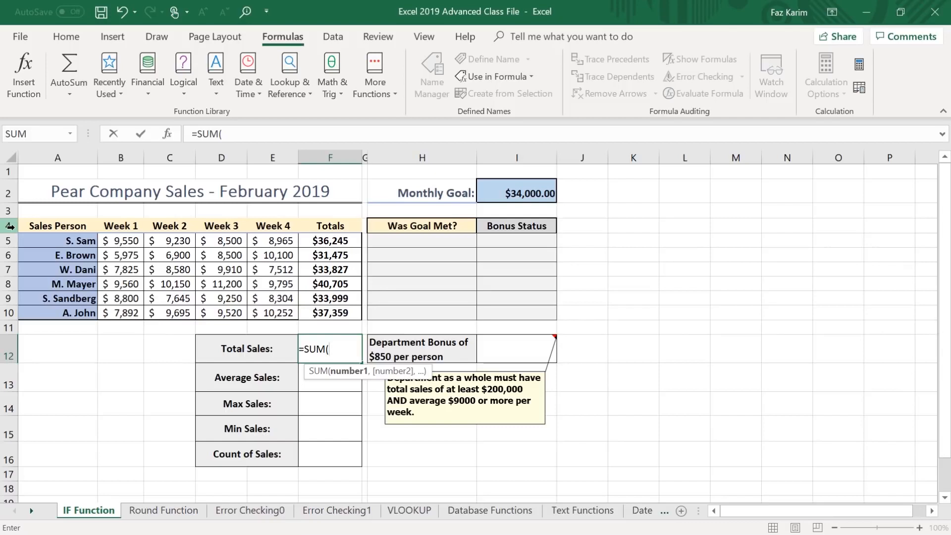
type("th")
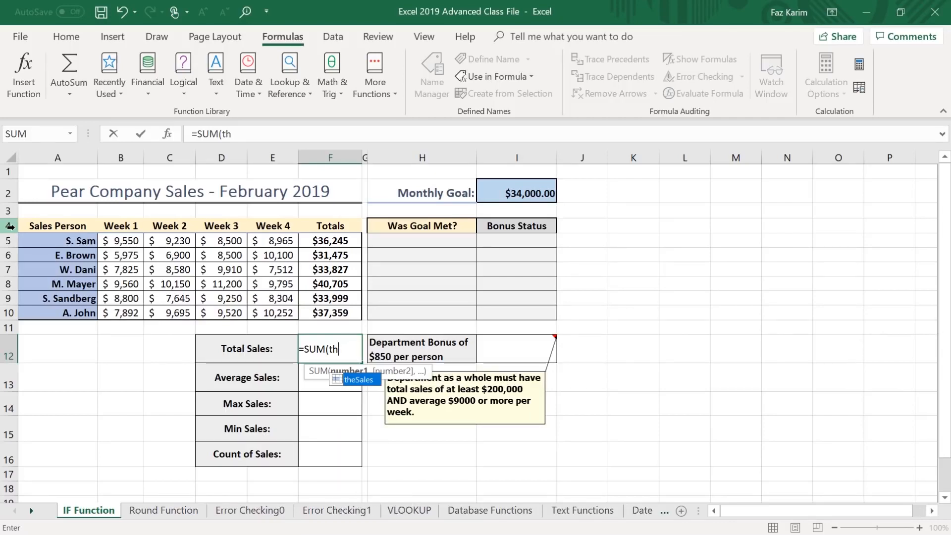
type("eSales")
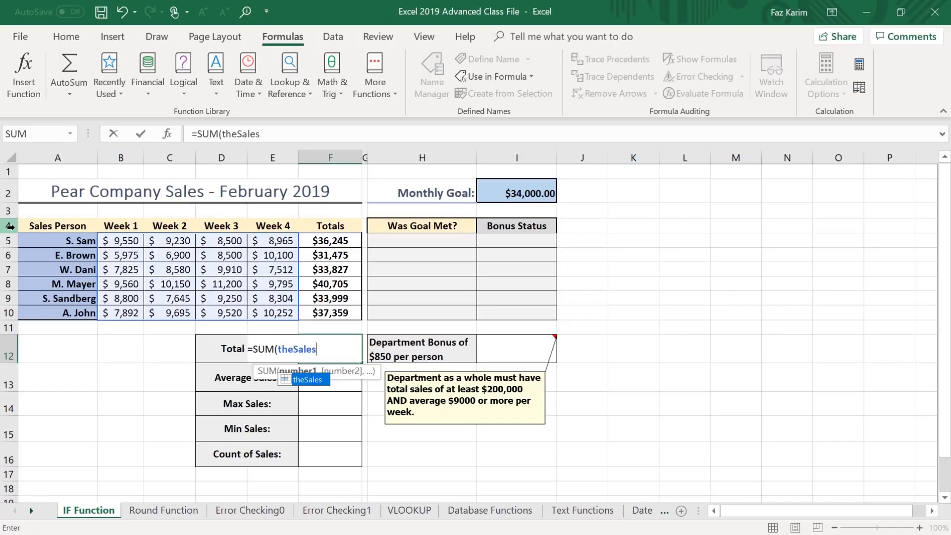
type(")")
key("Return")
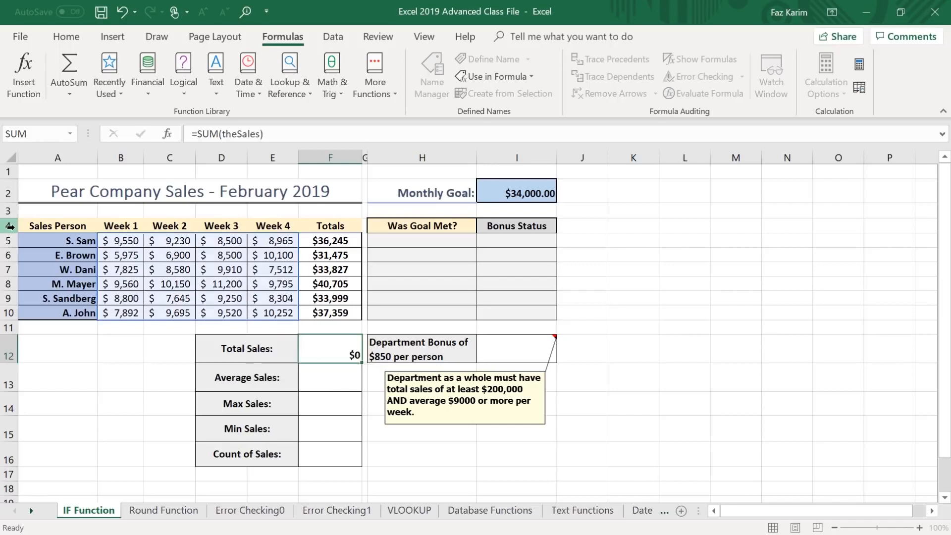
Calculate Average Sales in F13 with the formula =AVERAGE(theSales).
type("=a")
key("BackSpace")
type("av")
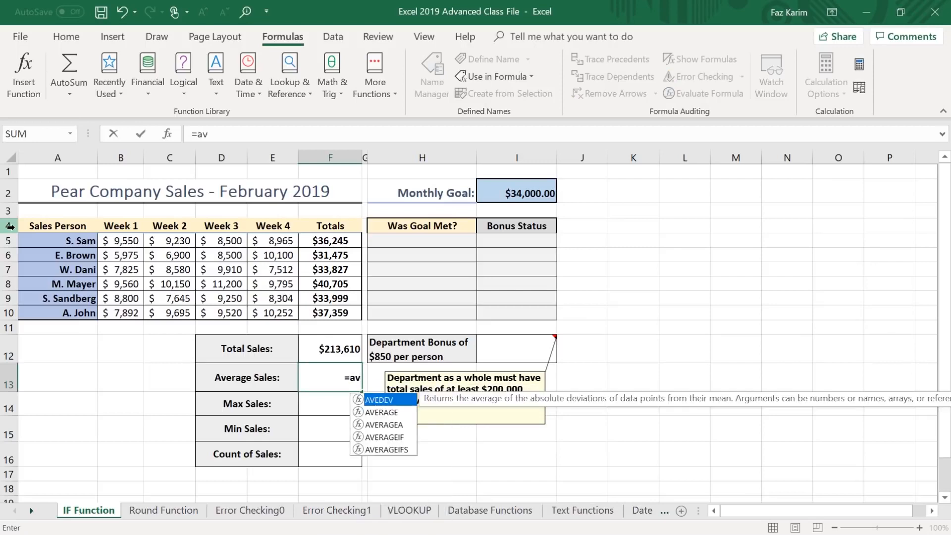
key("Down")
key("Tab")
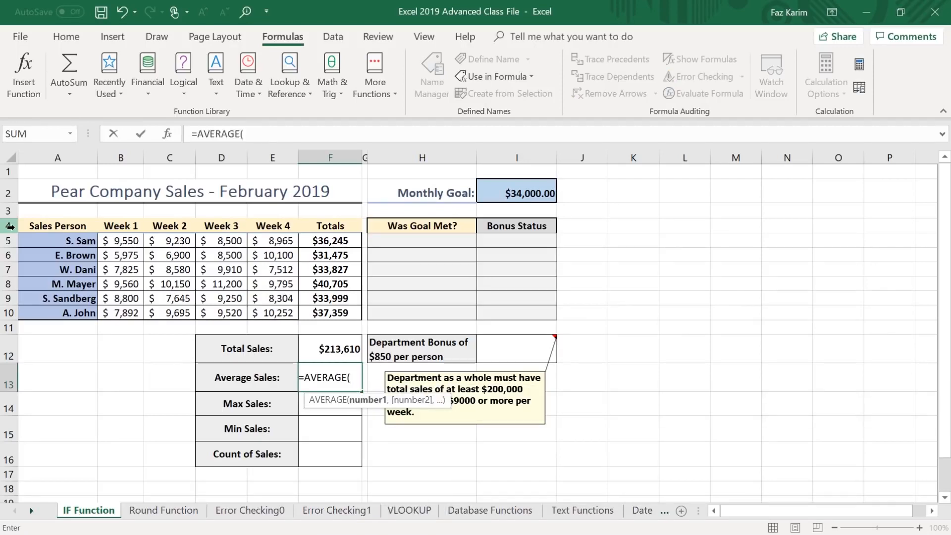
type("th")
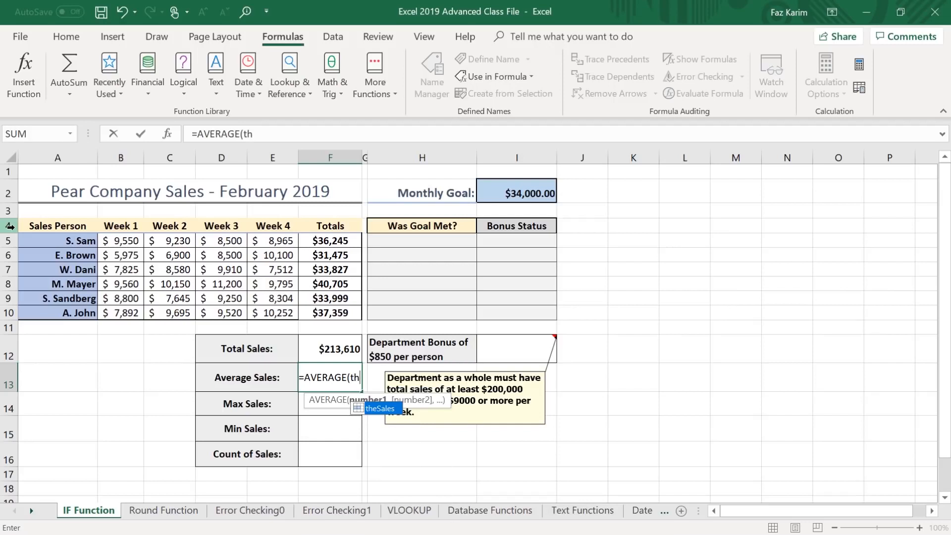
type("eSales)")
key("Return")
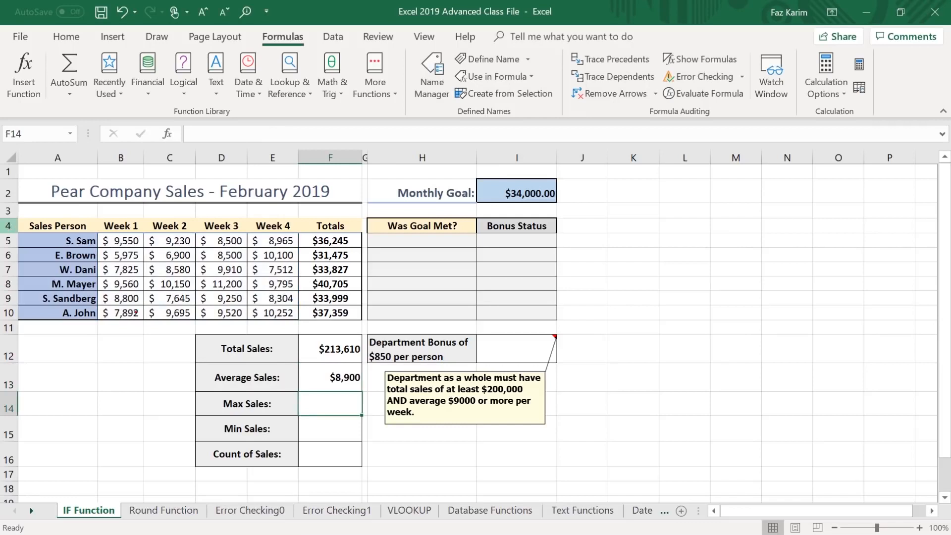
left_click_drag(185, 406, 95, 407)
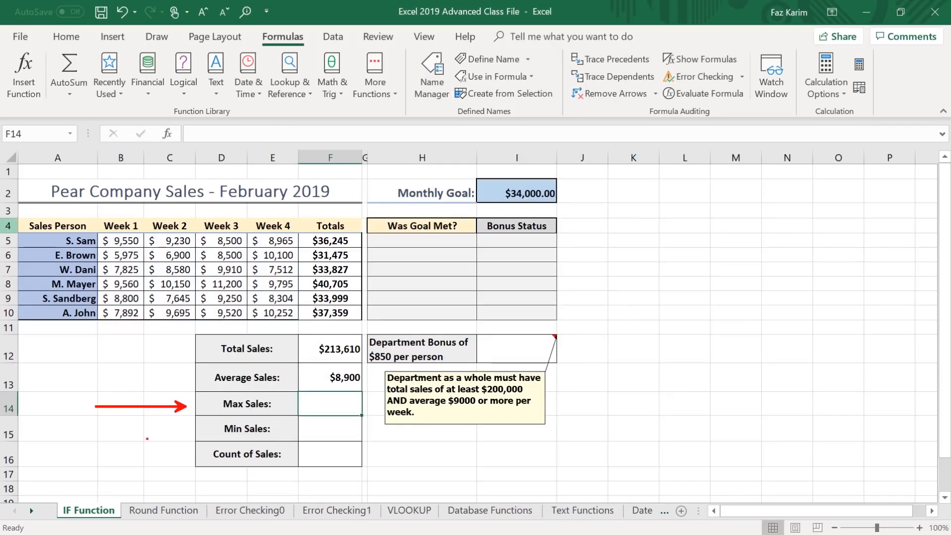
left_click_drag(182, 430, 83, 431)
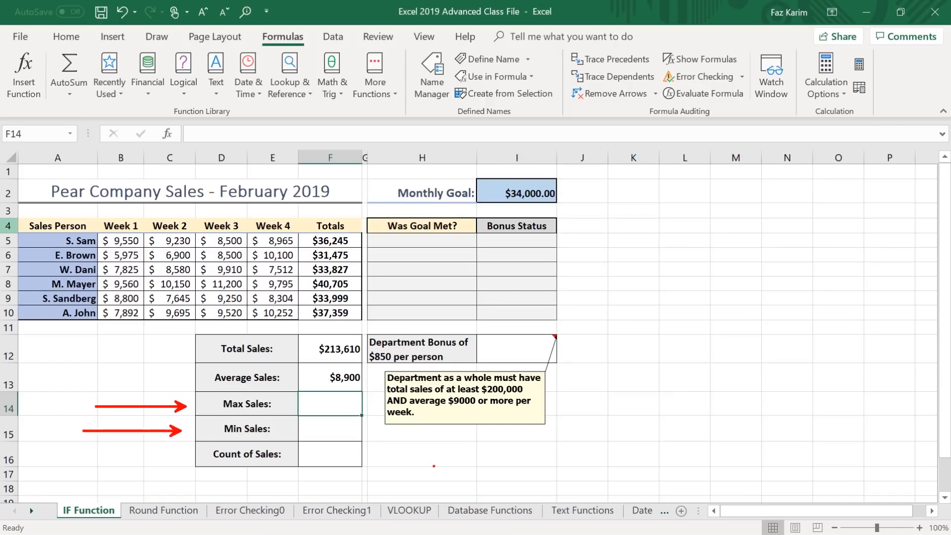
left_click_drag(379, 453, 458, 453)
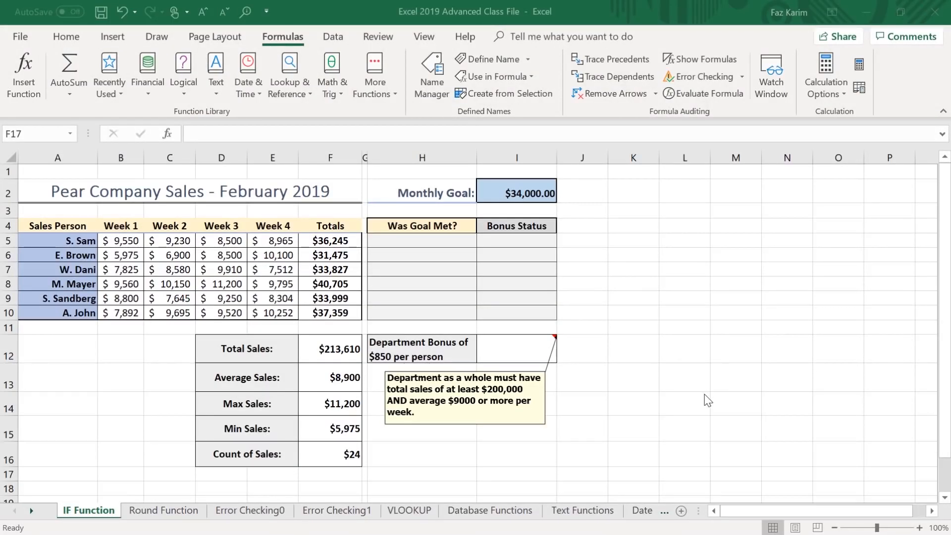
left_click_drag(194, 404, 103, 388)
left_click_drag(194, 431, 150, 410)
left_click_drag(196, 456, 144, 449)
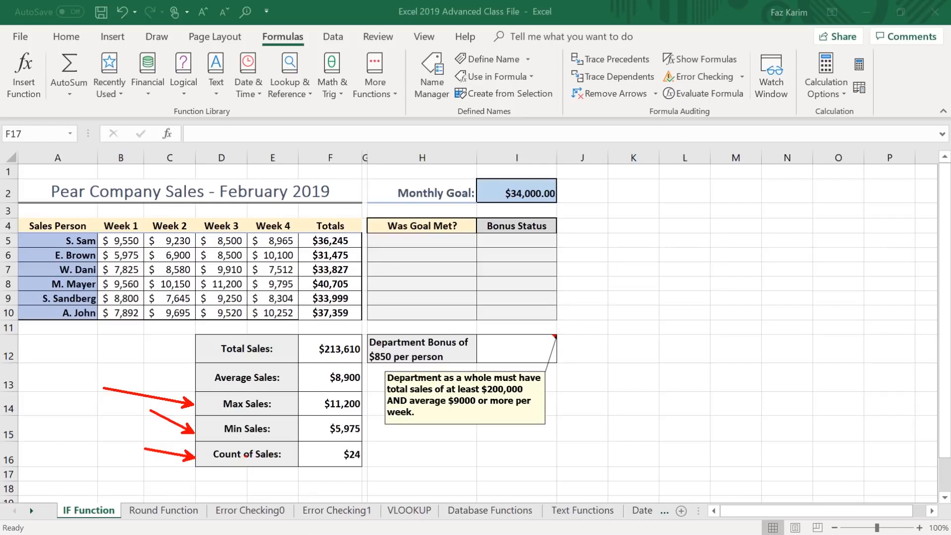
key("Escape")
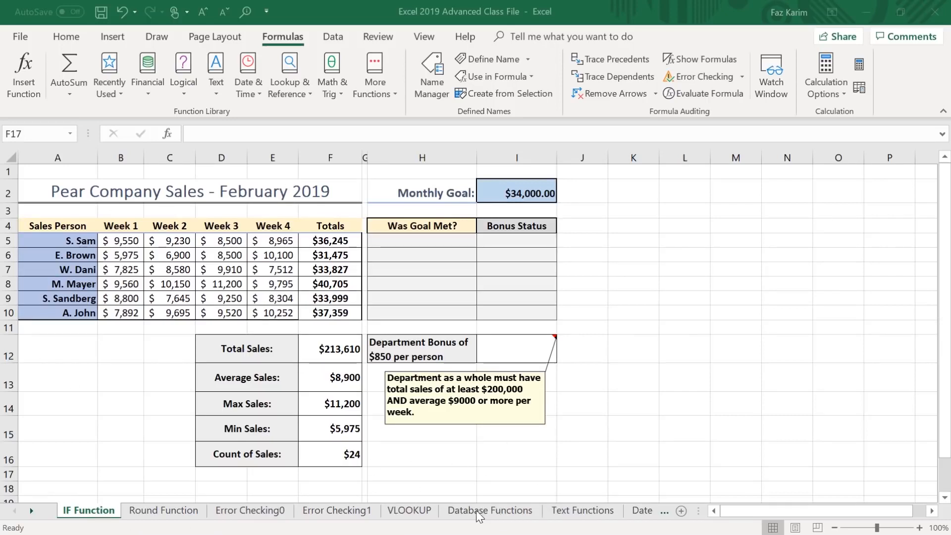
Open the Database Functions sheet and jump from there to the named range theSales.
left_click(504, 510)
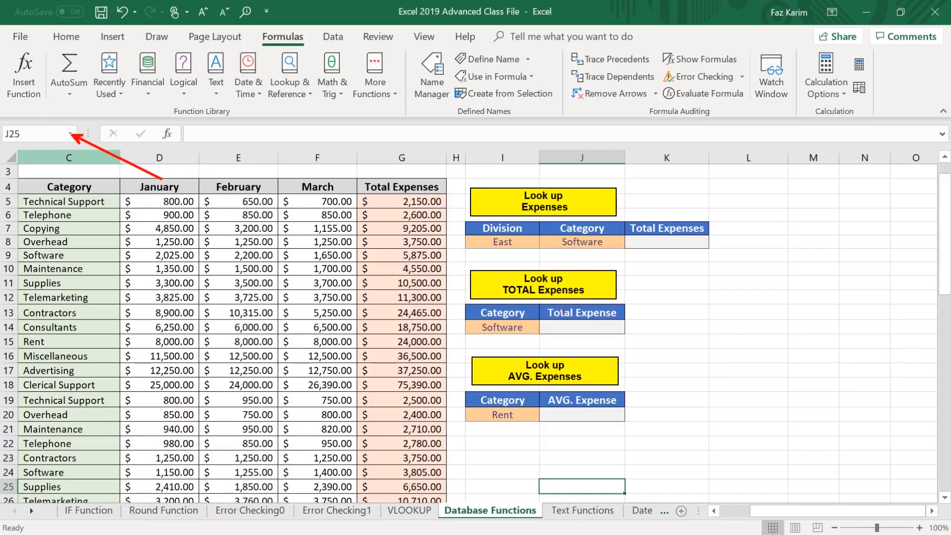
left_click(71, 133)
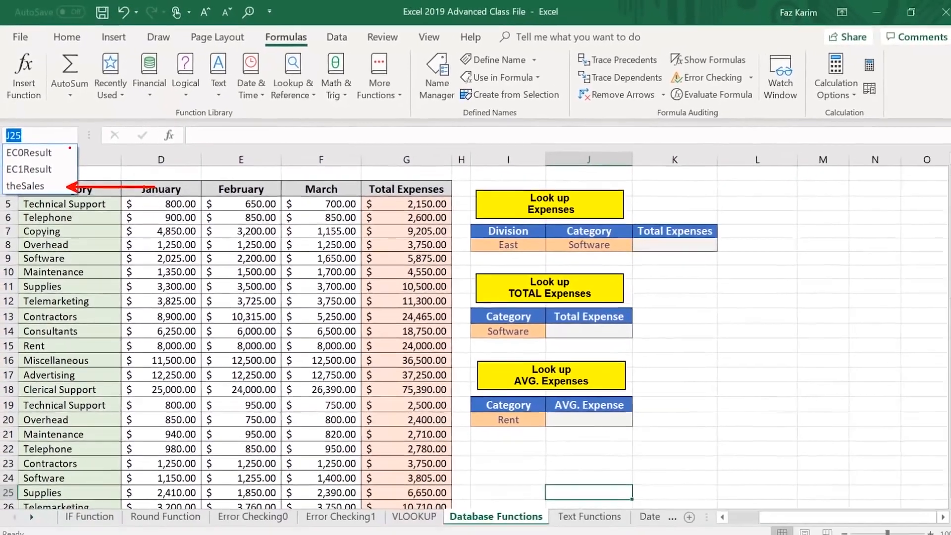
key("Escape")
left_click(67, 134)
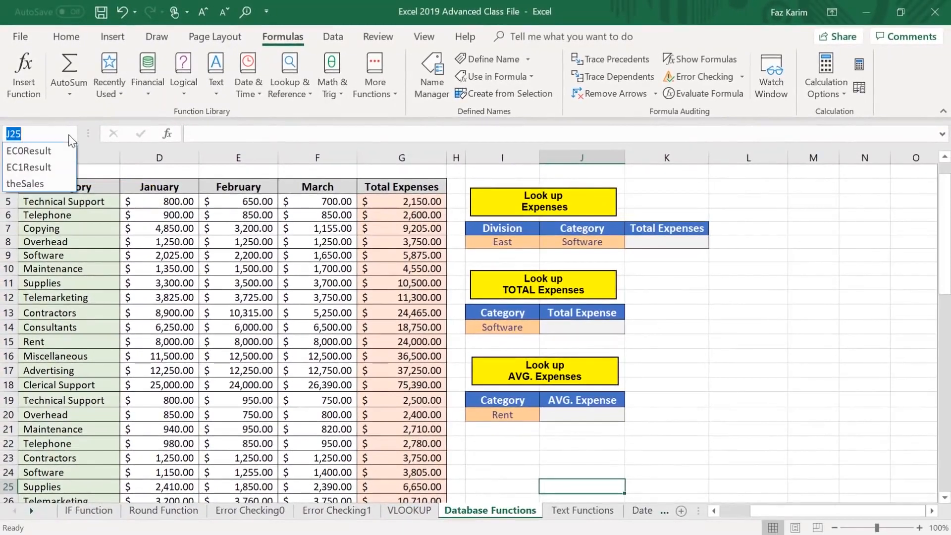
left_click(40, 181)
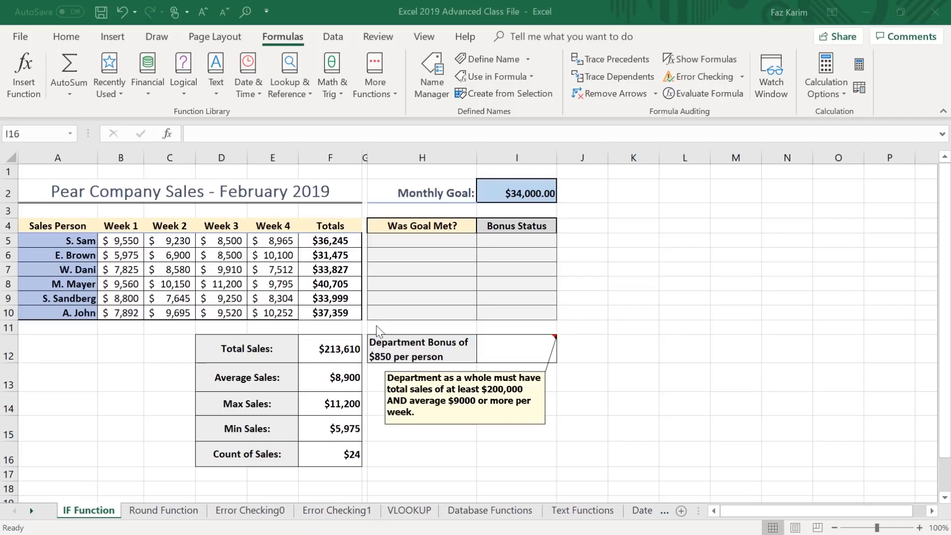
left_click(423, 241)
left_click(423, 242)
left_click(424, 258)
left_click(426, 272)
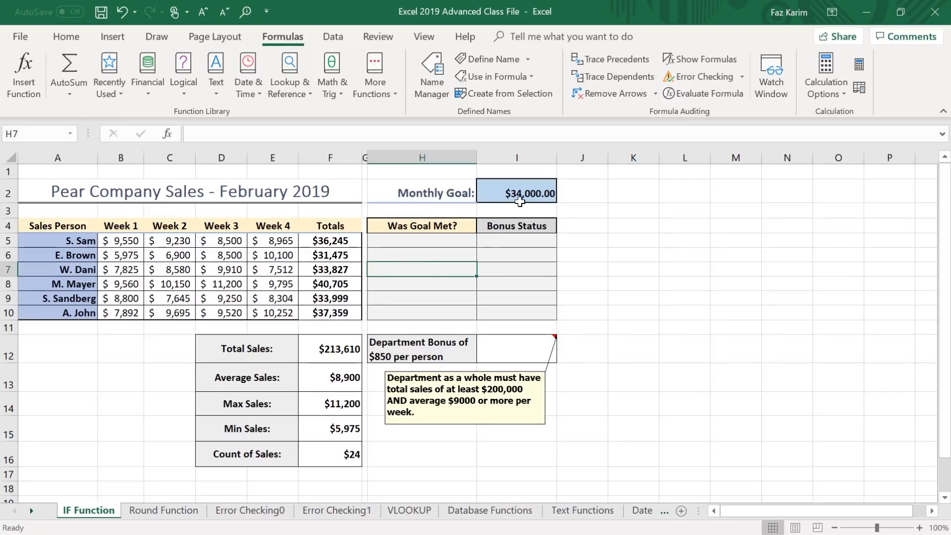
Begin an IF formula in H5 whose logical test is F5>=I2, comparing the salesperson's total with the monthly goal.
left_click(416, 240)
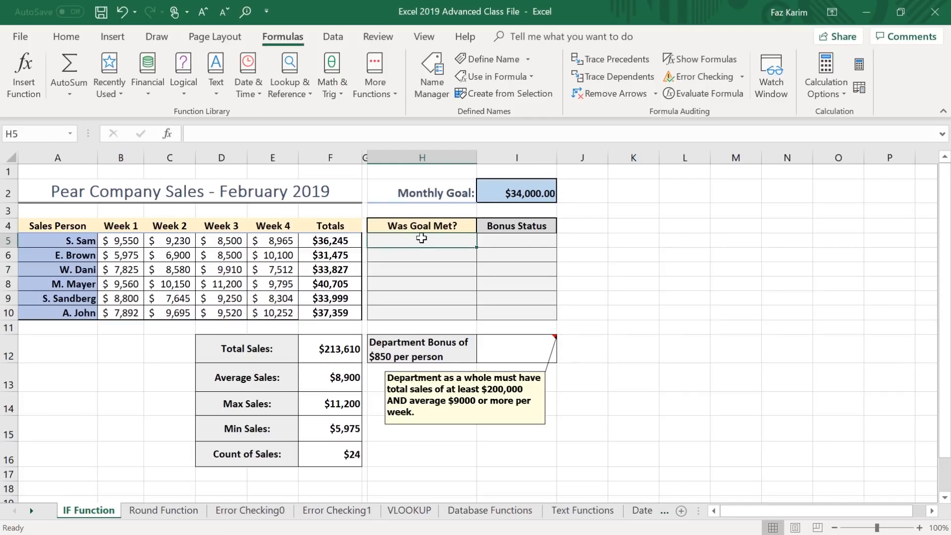
type("=if")
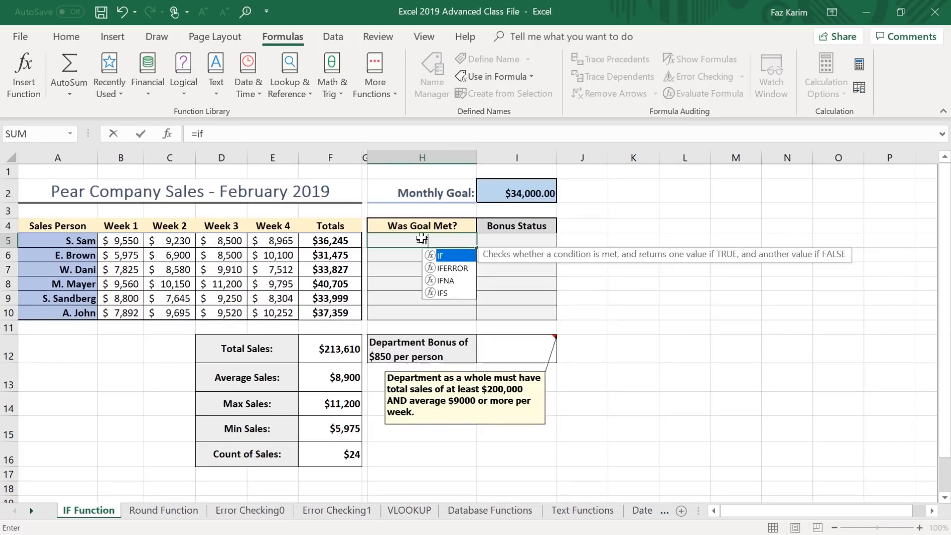
key("Tab")
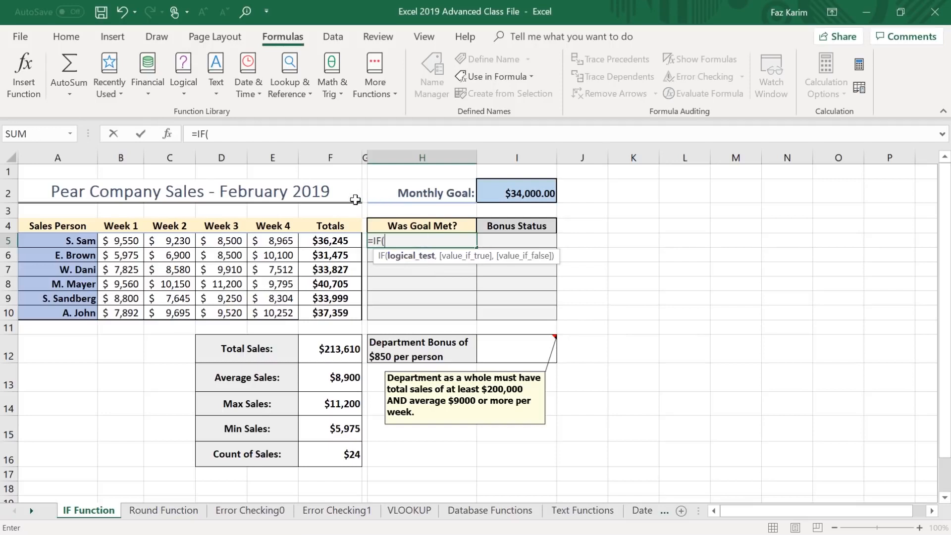
left_click(327, 242)
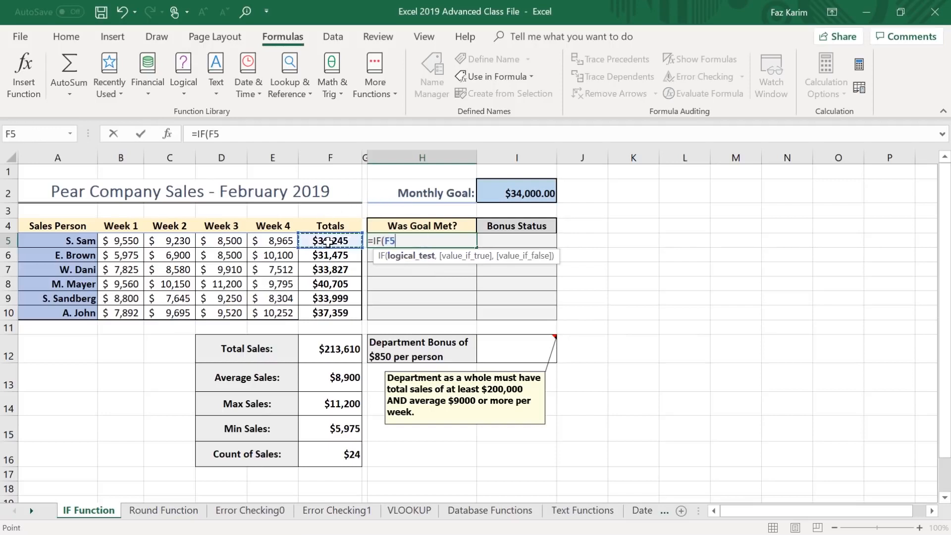
type(">=")
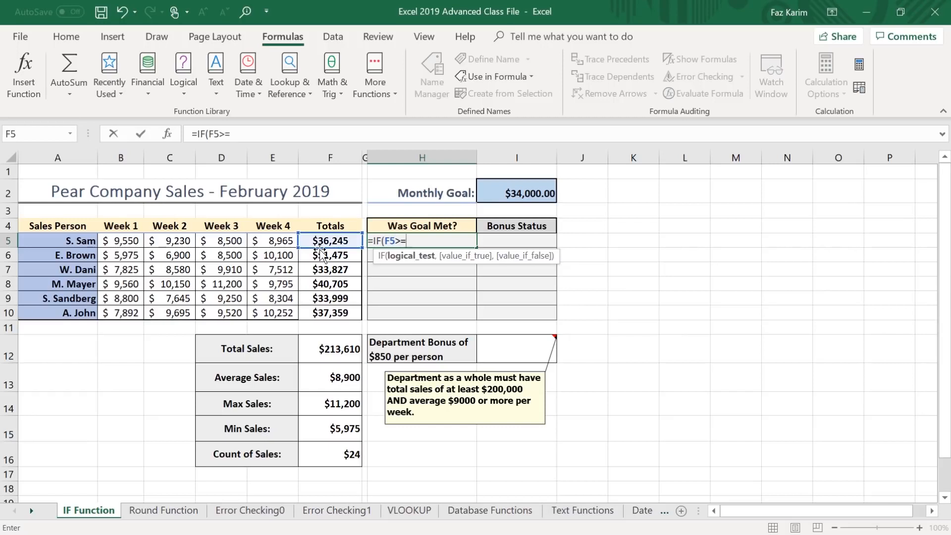
left_click(516, 192)
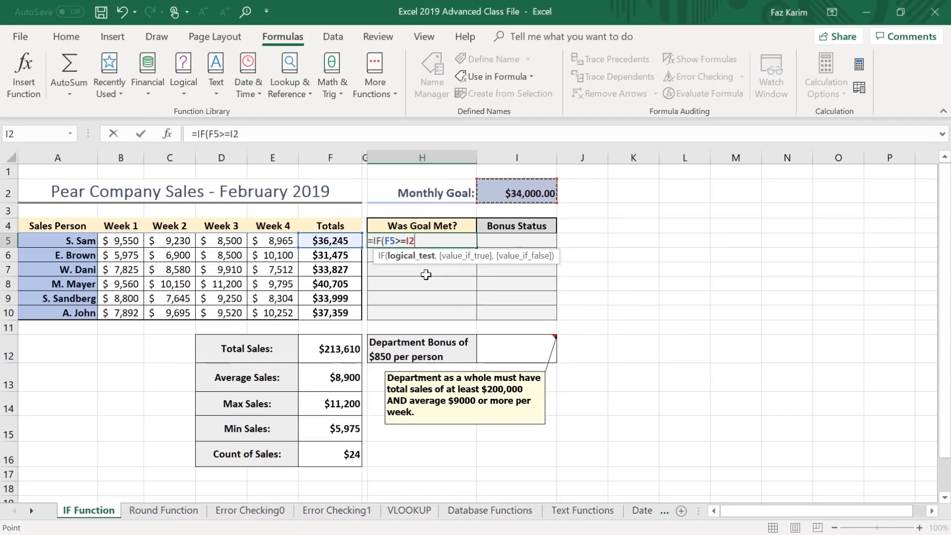
type(",")
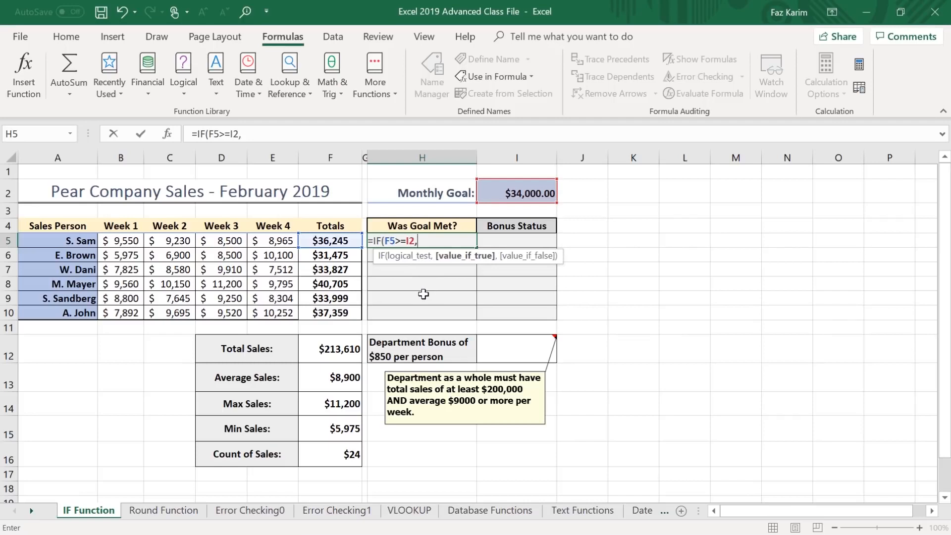
left_click_drag(467, 273, 466, 339)
left_click_drag(386, 223, 371, 214)
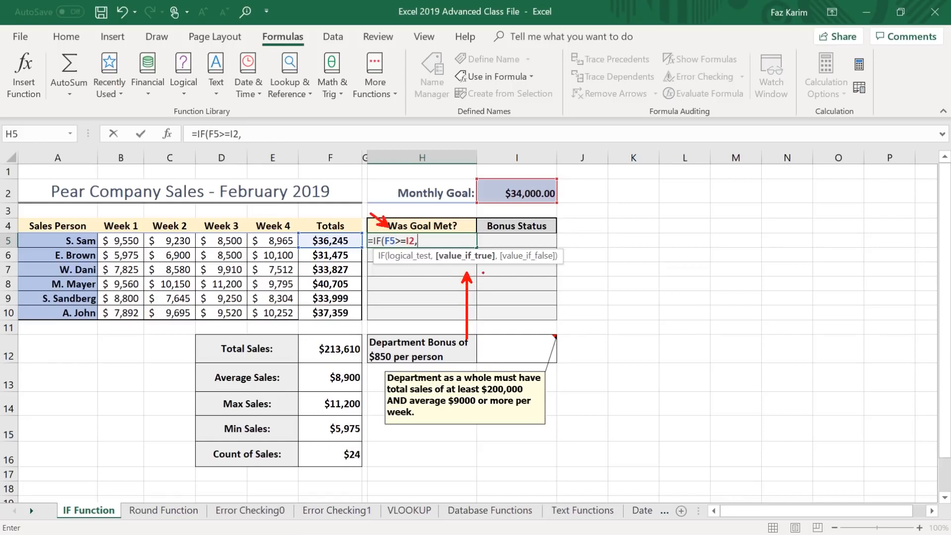
left_click_drag(543, 266, 576, 305)
key("Escape")
Complete the IF formula in H5 so it returns "Yes" when the test is true and "No" when false.
type("\"Yes")
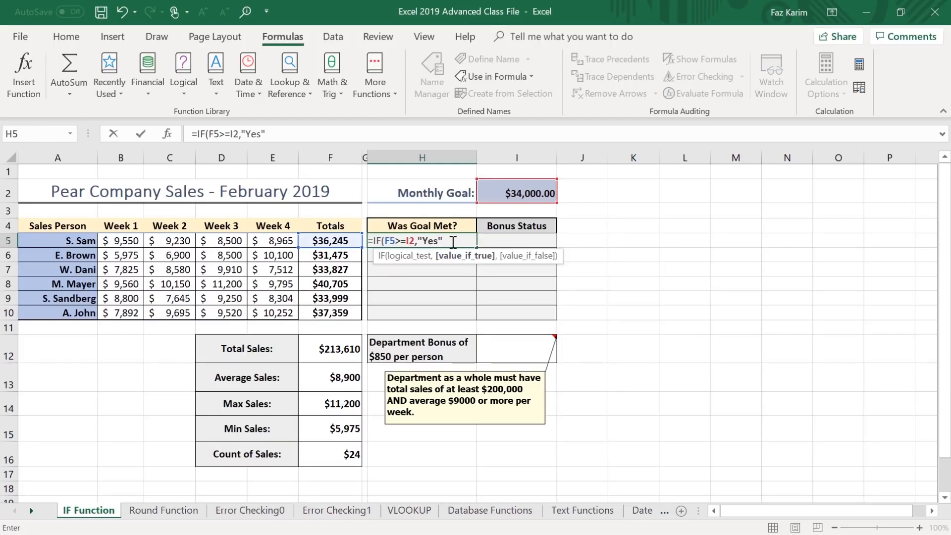
type(",")
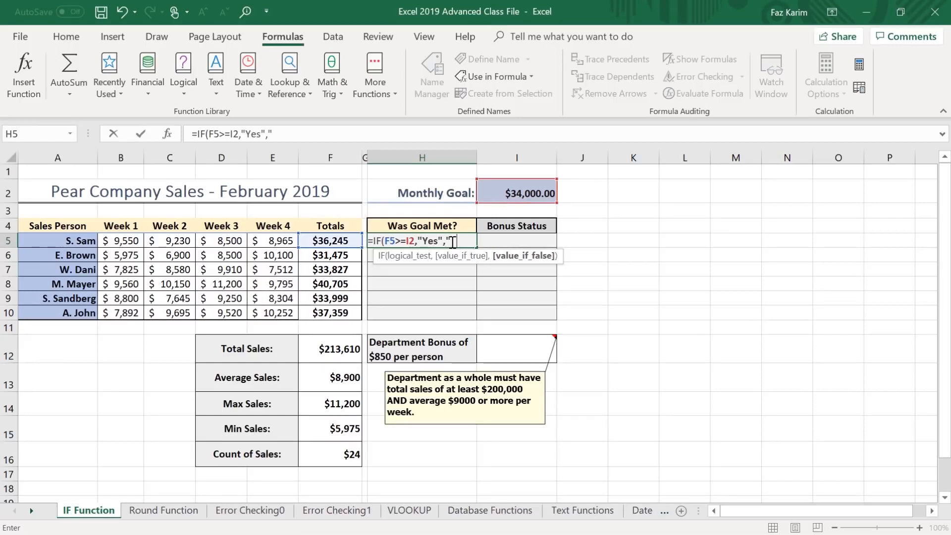
type("No\")")
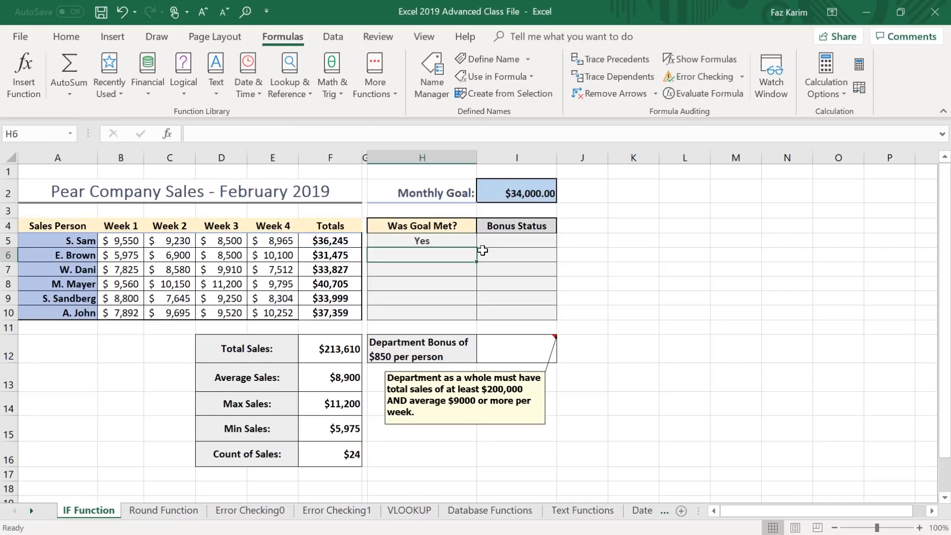
Make the monthly goal reference in H5's formula absolute and fill the formula down through H10.
key("Up")
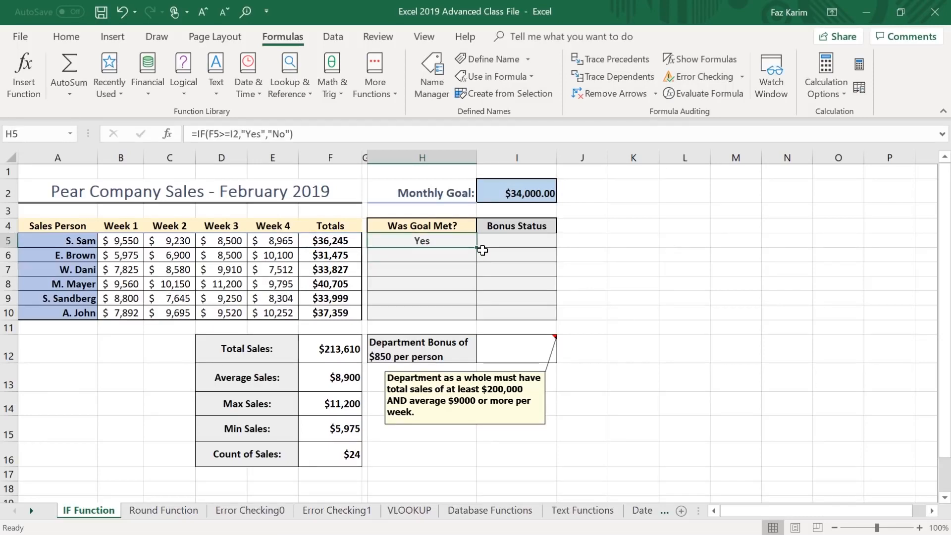
key("F2")
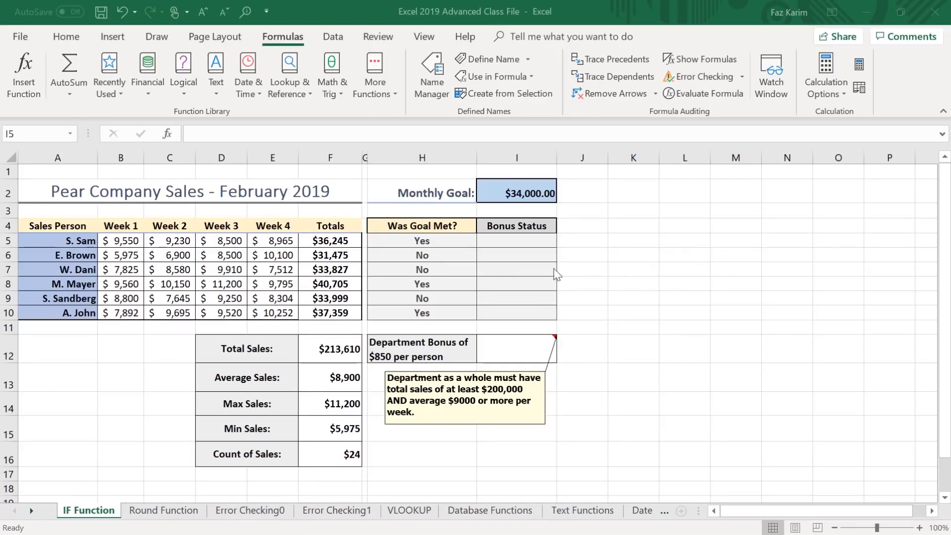
left_click_drag(439, 212, 437, 135)
mouse_move(475, 211)
left_mouse_down()
mouse_move(542, 290)
mouse_move(558, 334)
left_mouse_up()
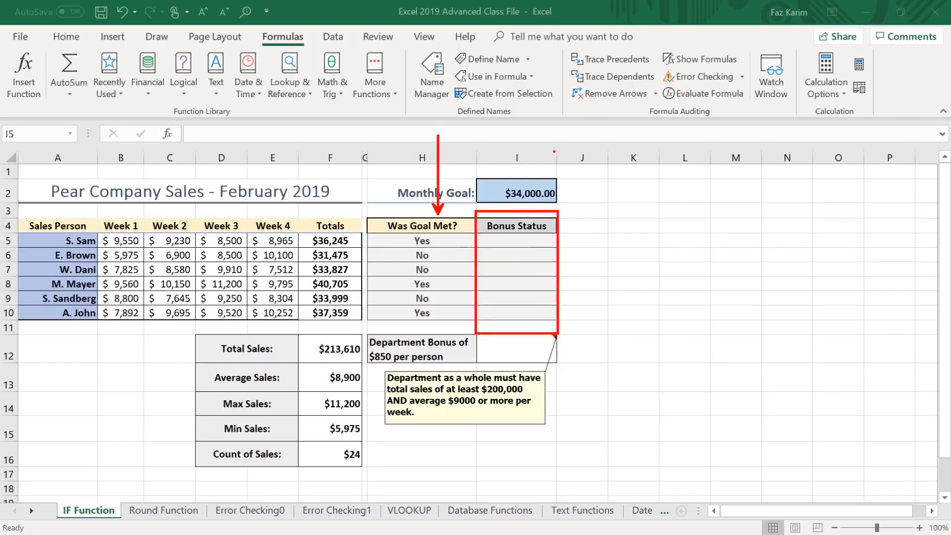
key("Escape")
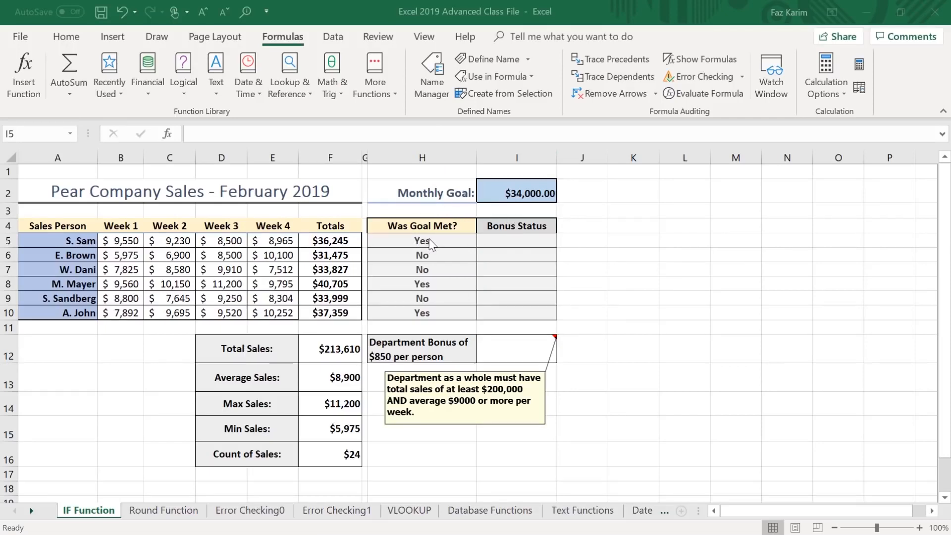
key("ctrl+2")
left_click_drag(368, 232, 437, 182)
left_click_drag(51, 176, 12, 152)
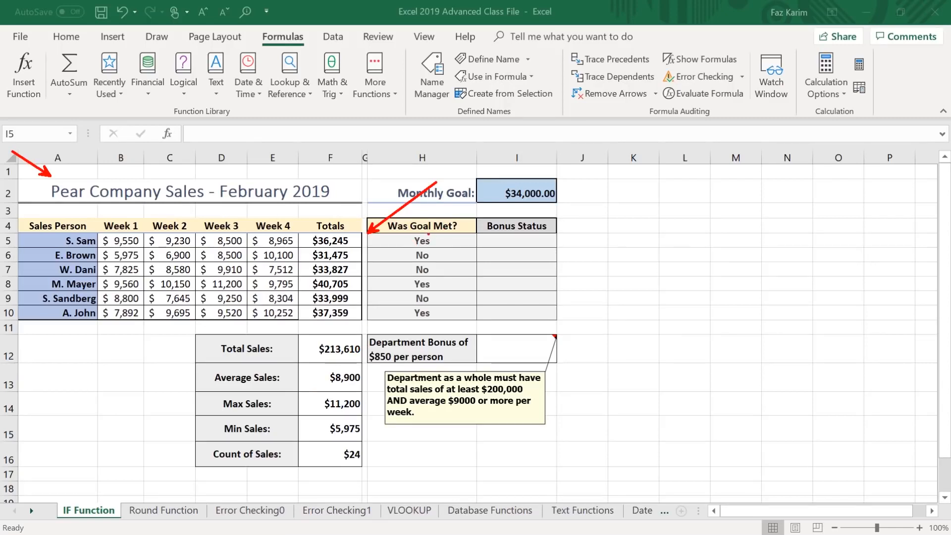
left_click_drag(445, 238, 524, 236)
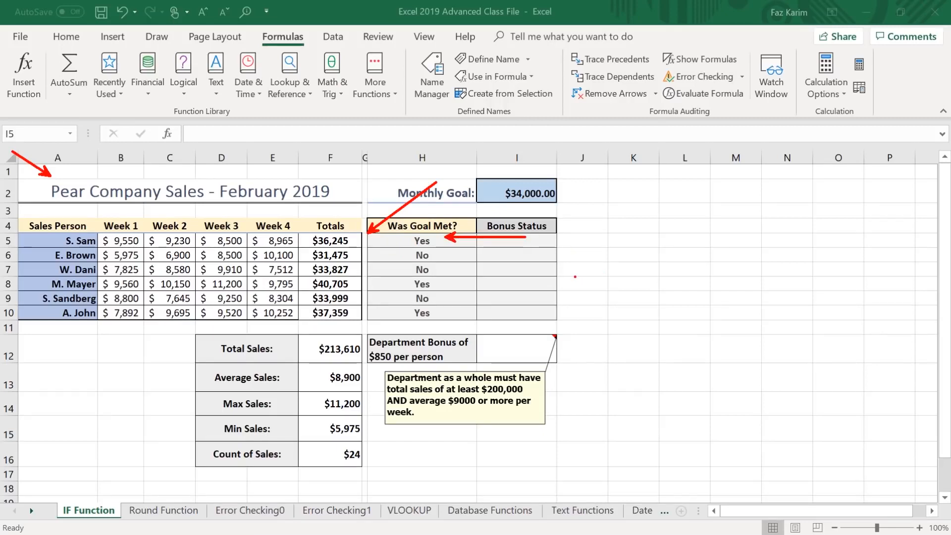
key("Escape")
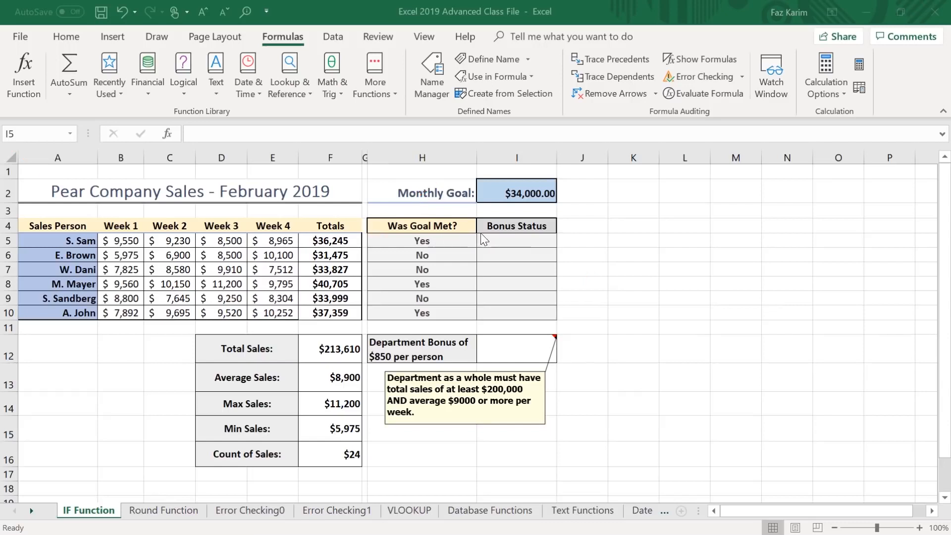
Begin an IF formula in the Bonus Status cell I5 that tests H5="yes".
left_click(503, 241)
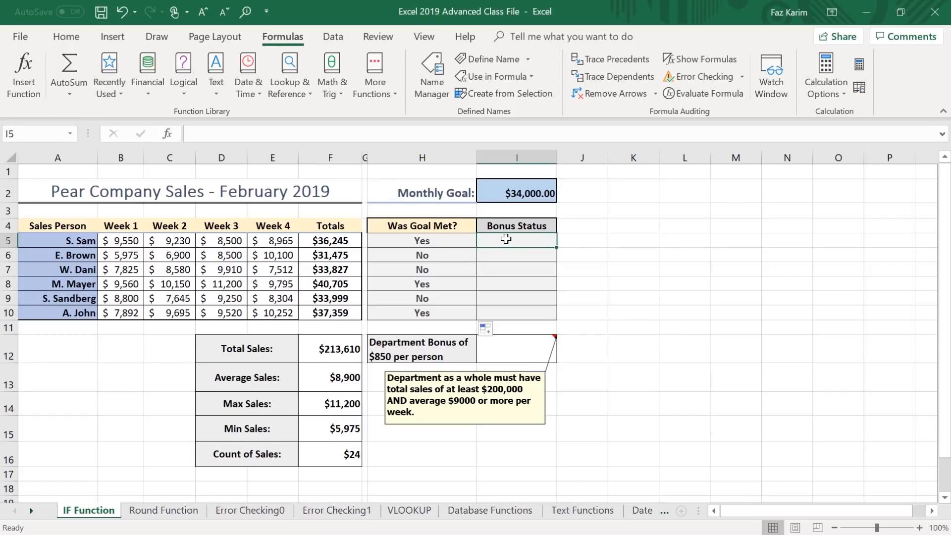
type("=")
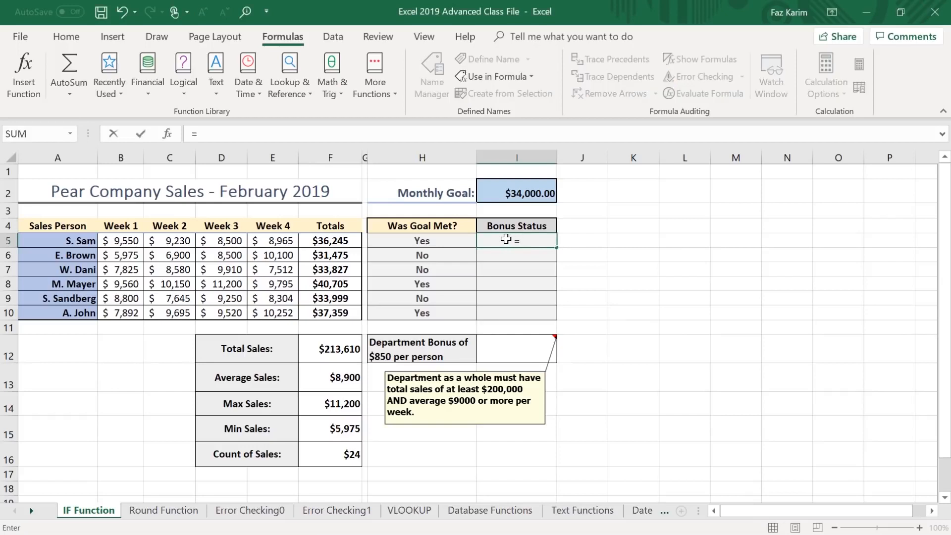
type("if(")
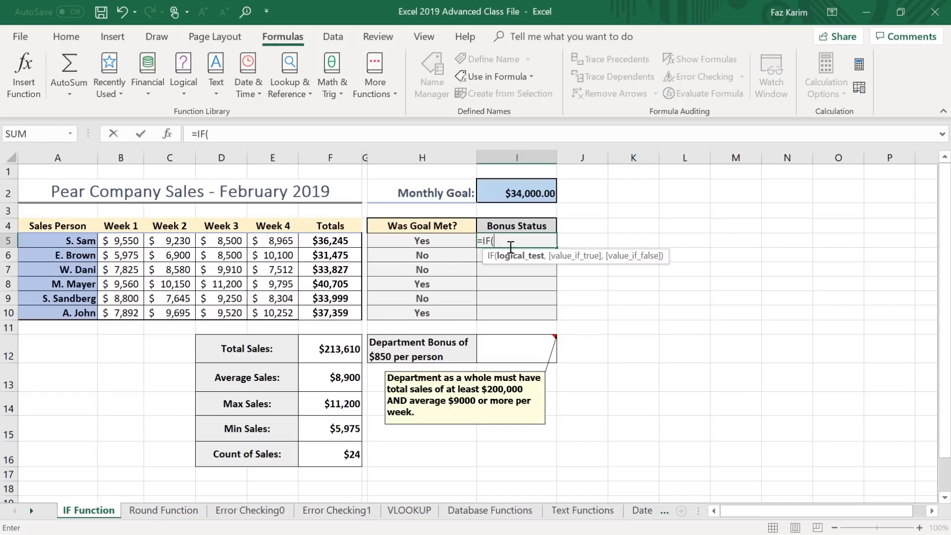
left_click(452, 238)
type("=")
type("\"y")
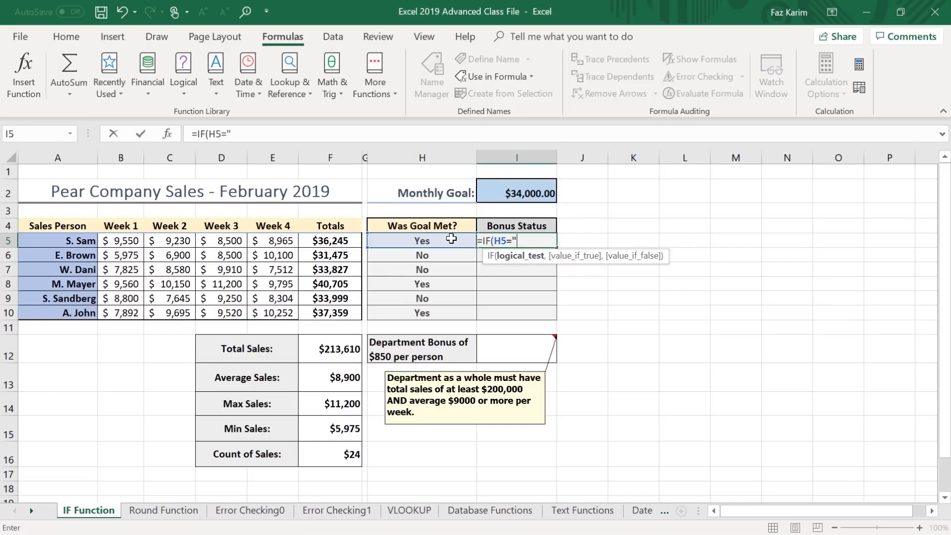
type("es\"")
type(",")
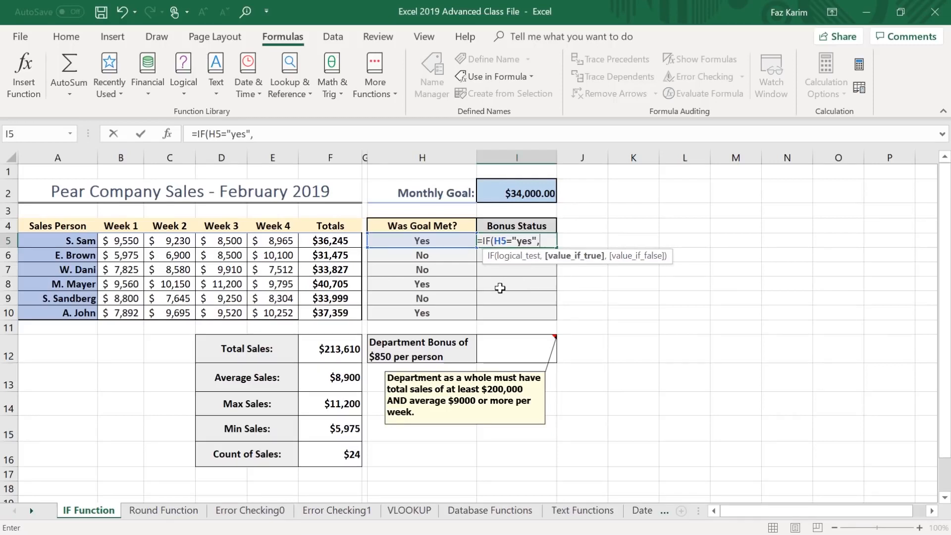
Set the value-if-true of the I5 formula to F5*5%, a 5% bonus on the salesperson's total.
left_click(332, 241)
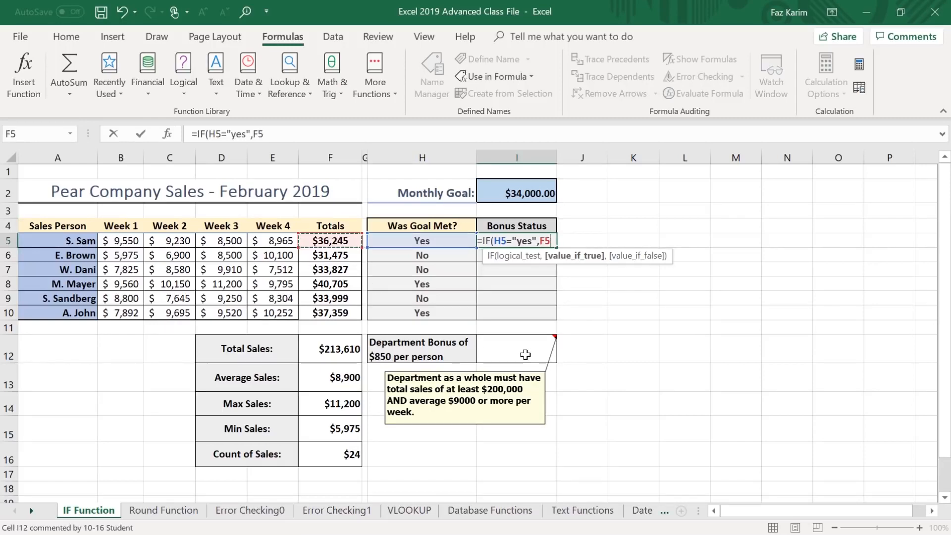
type("*5")
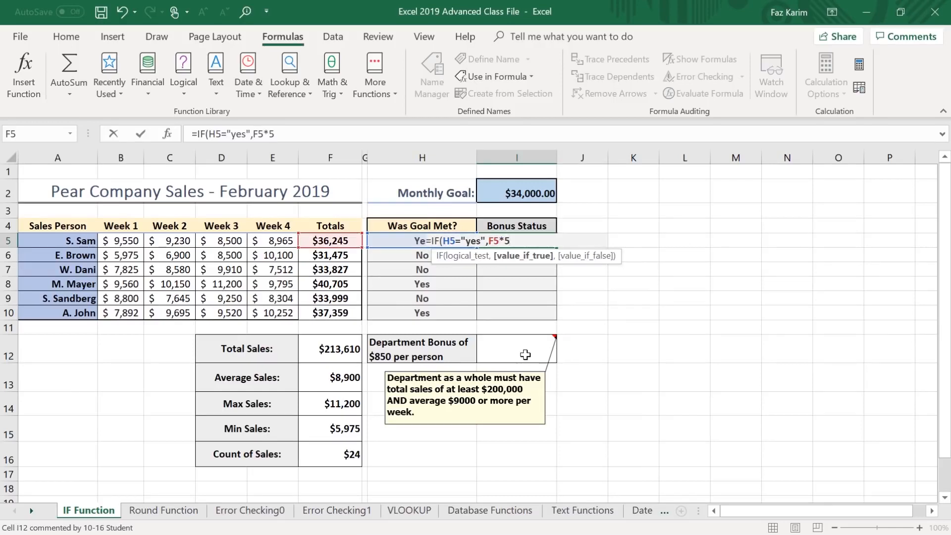
type("%,")
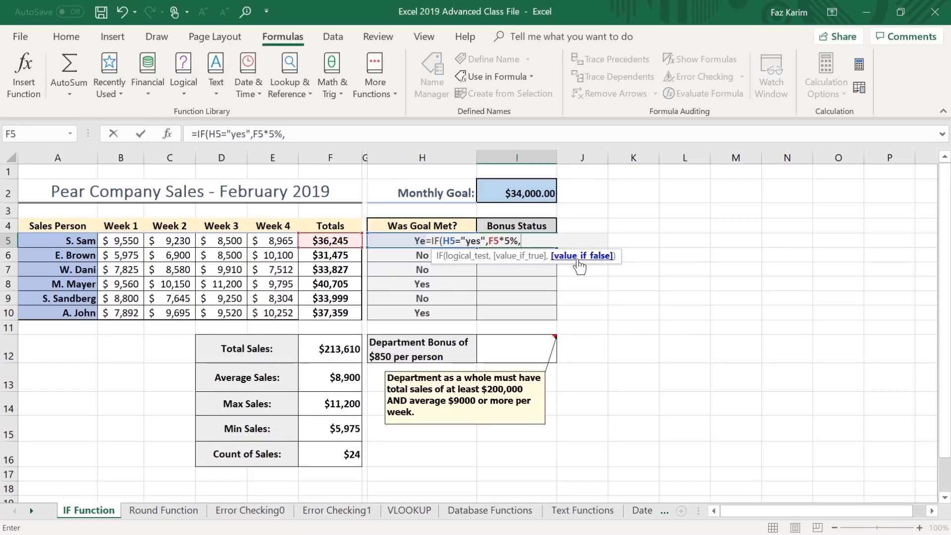
Finish the I5 formula with "No Bonus" as the value-if-false and fill it down through I10.
type("\"")
type("No B")
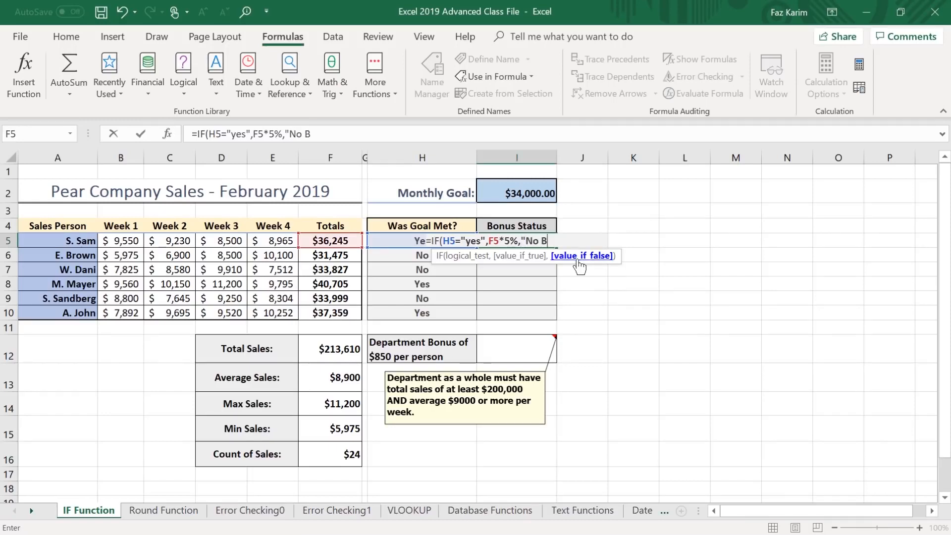
type("onus\")")
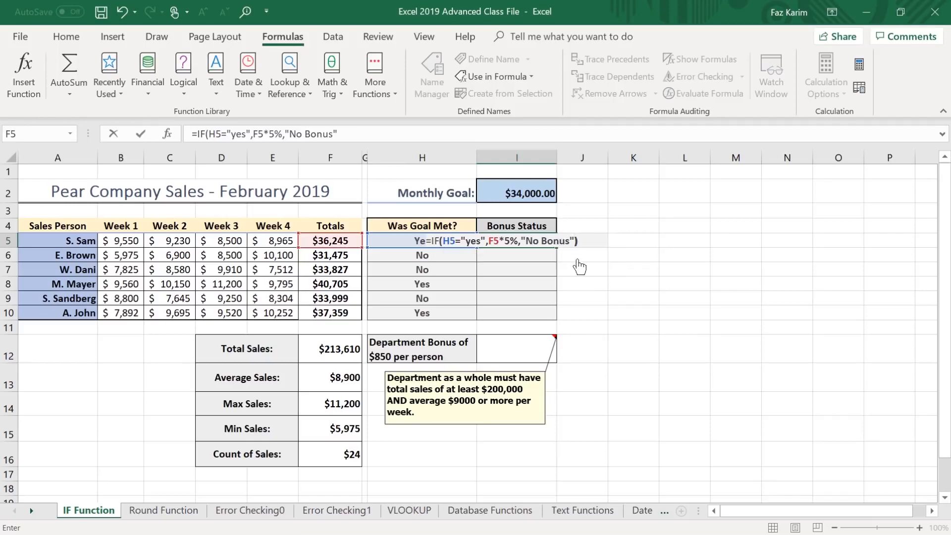
key("Return")
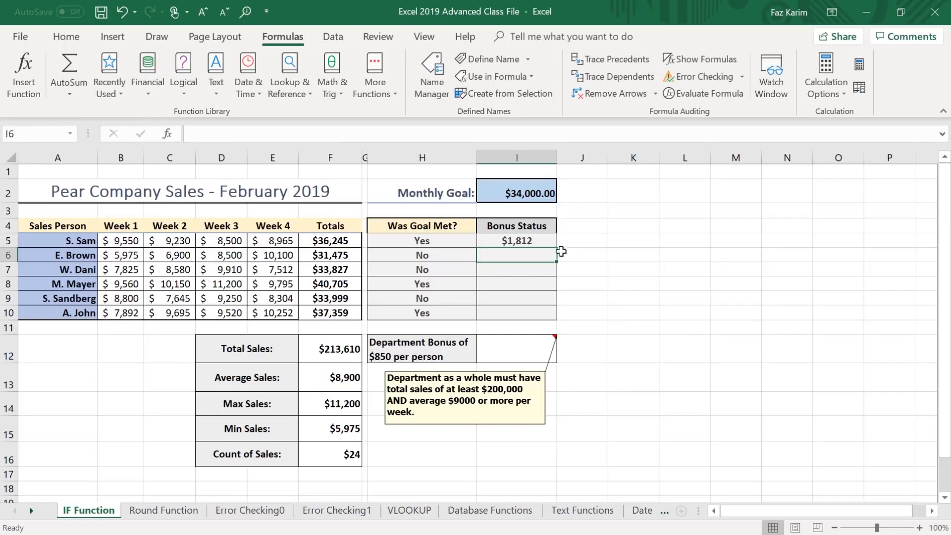
key("Up")
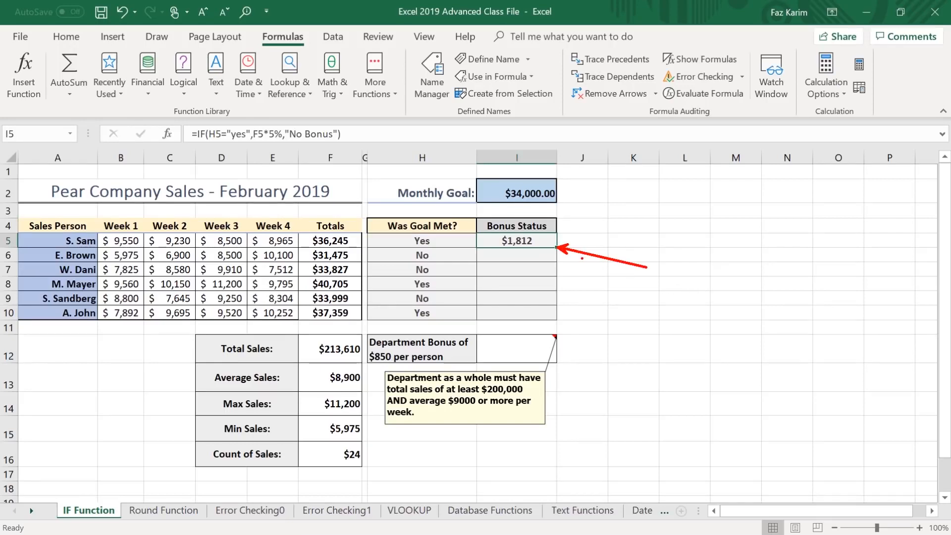
double_click(556, 248)
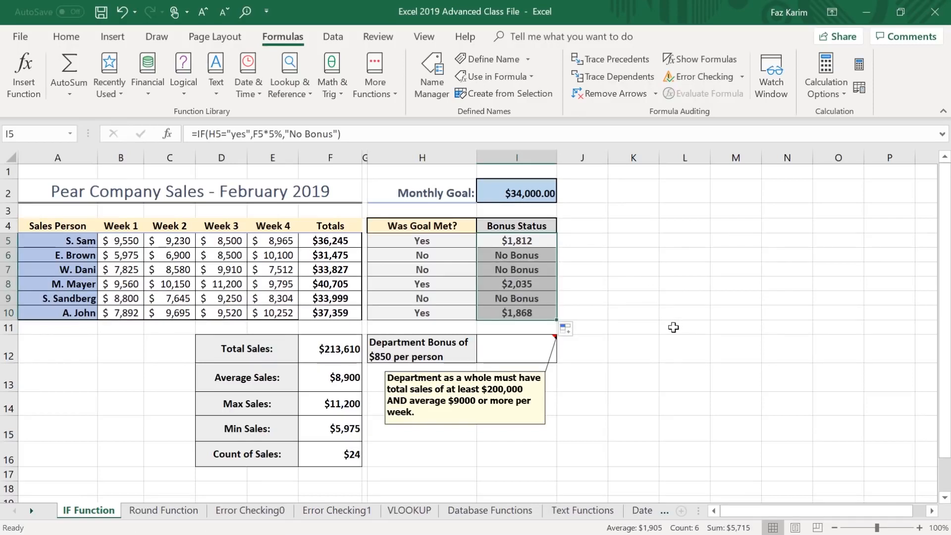
left_click_drag(451, 299, 482, 268)
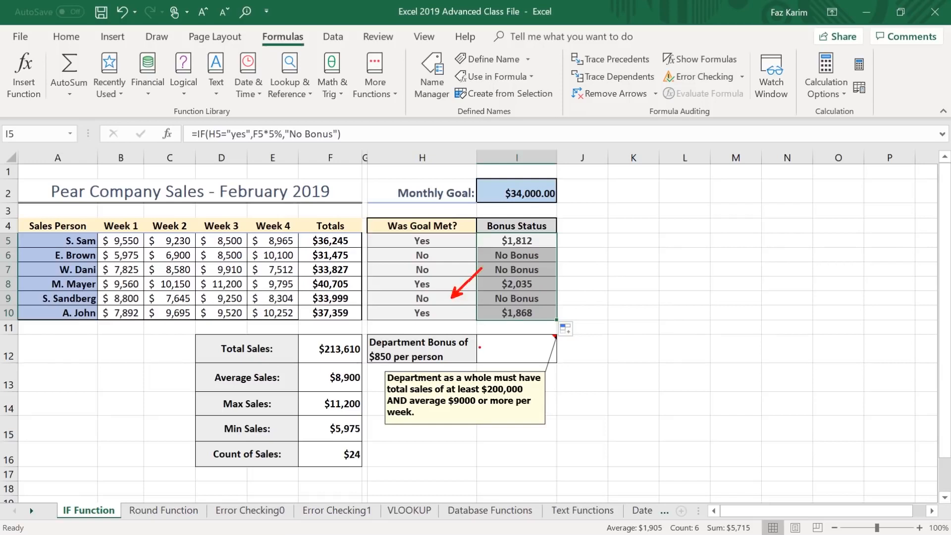
left_click_drag(568, 296, 625, 293)
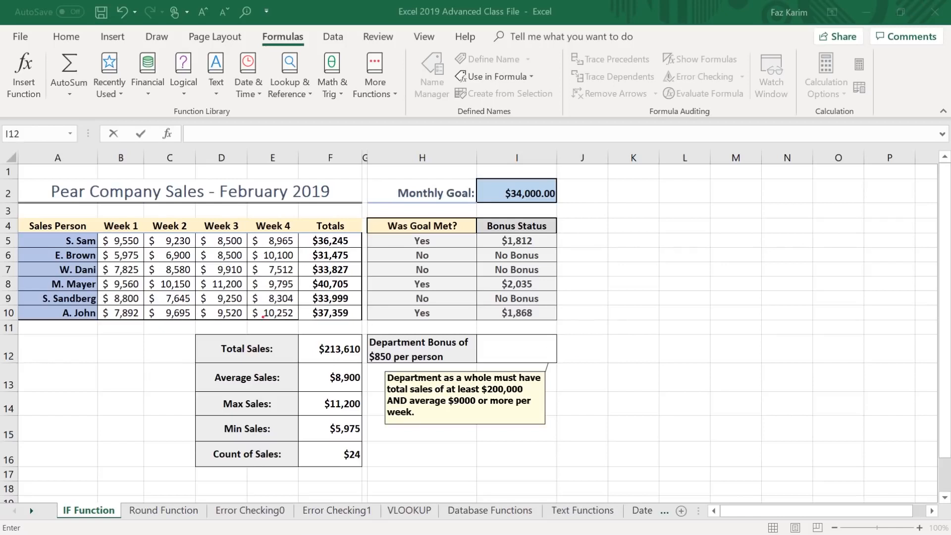
left_click_drag(181, 337, 143, 327)
left_click_drag(196, 377, 162, 367)
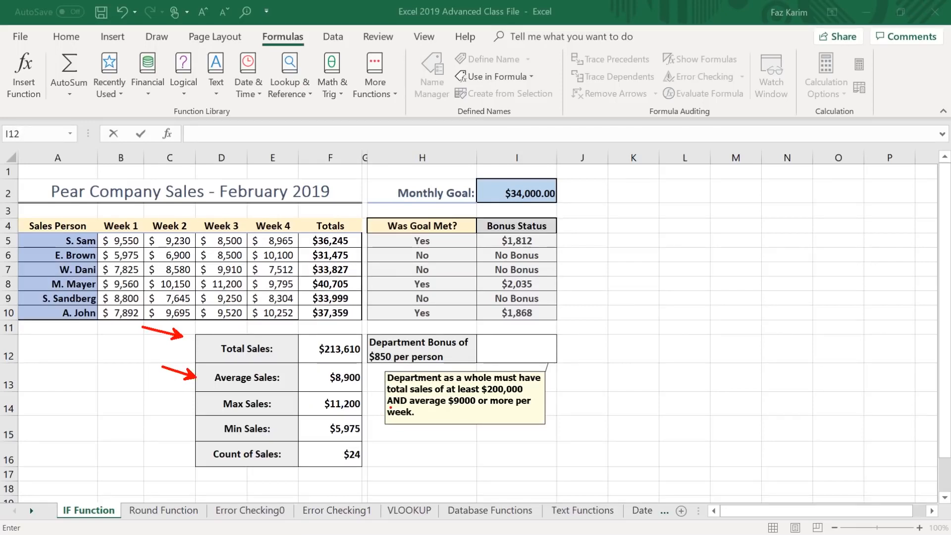
key("Escape")
left_click(515, 344)
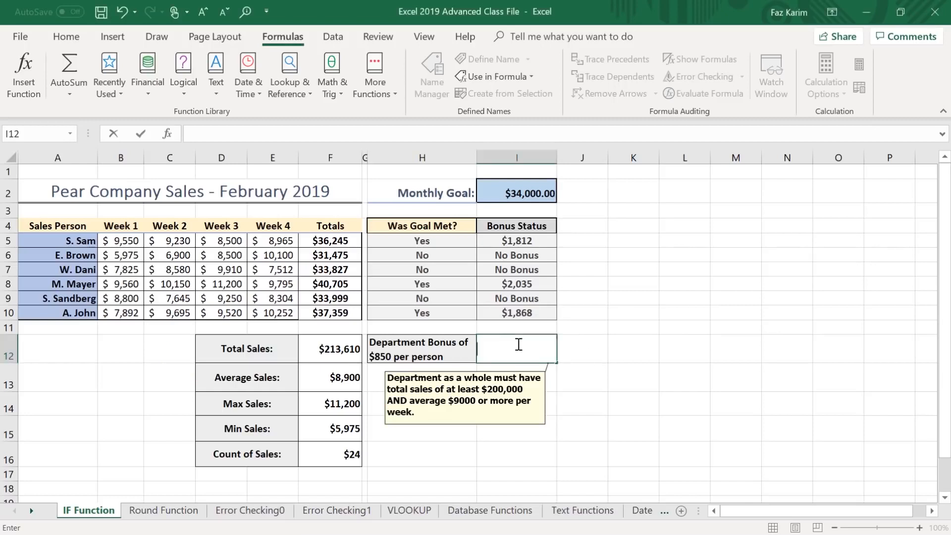
type("=")
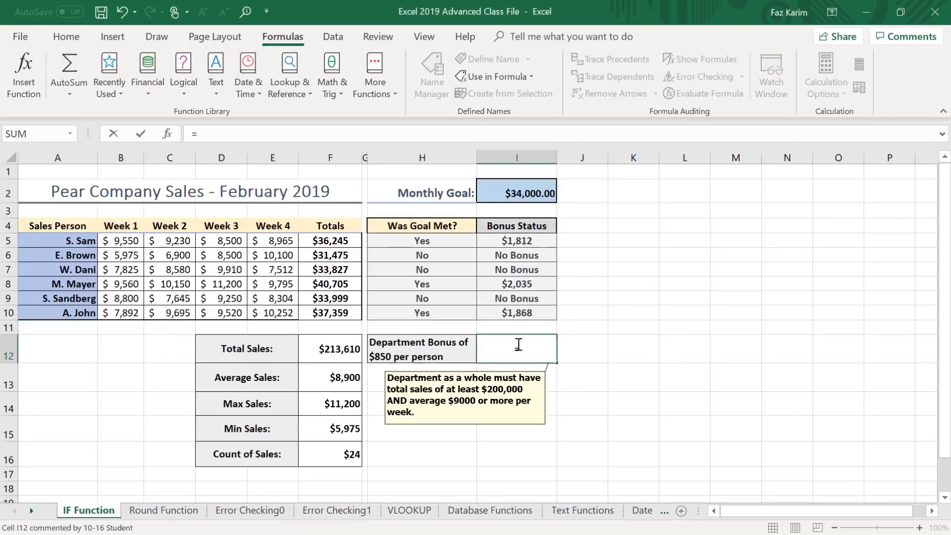
type("if")
key("Tab")
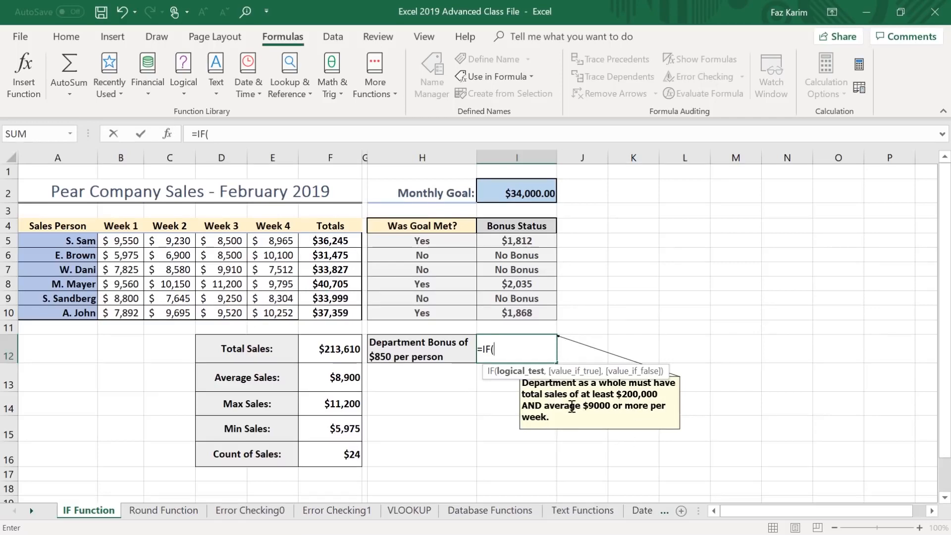
left_click(335, 352)
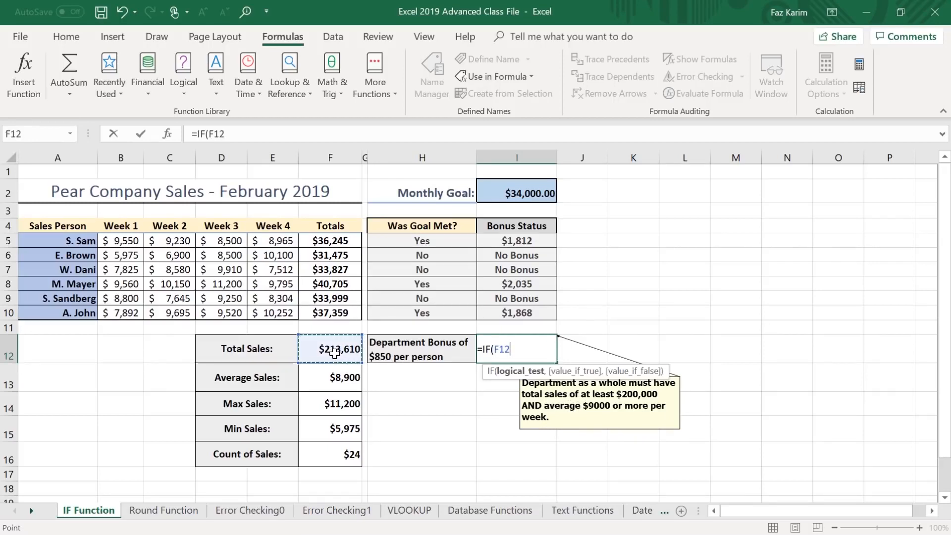
type(">")
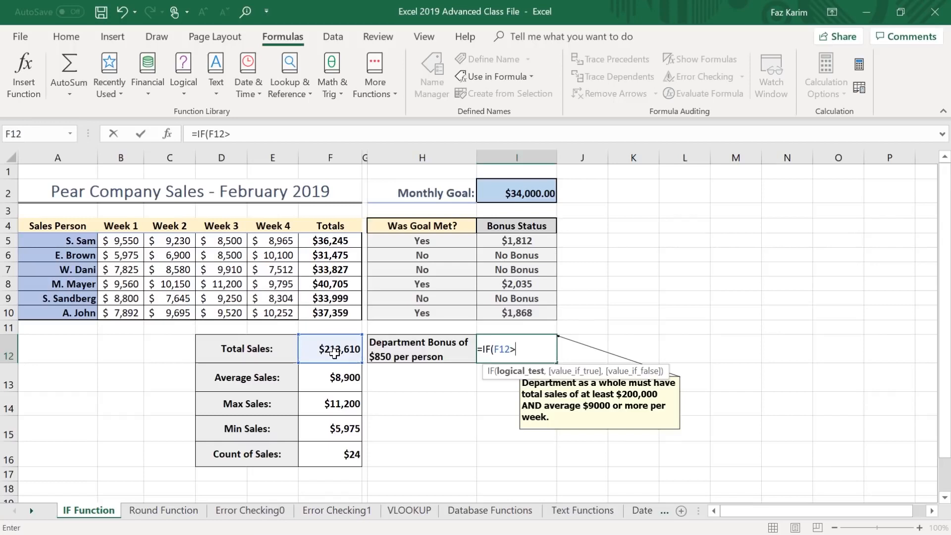
type("=2000")
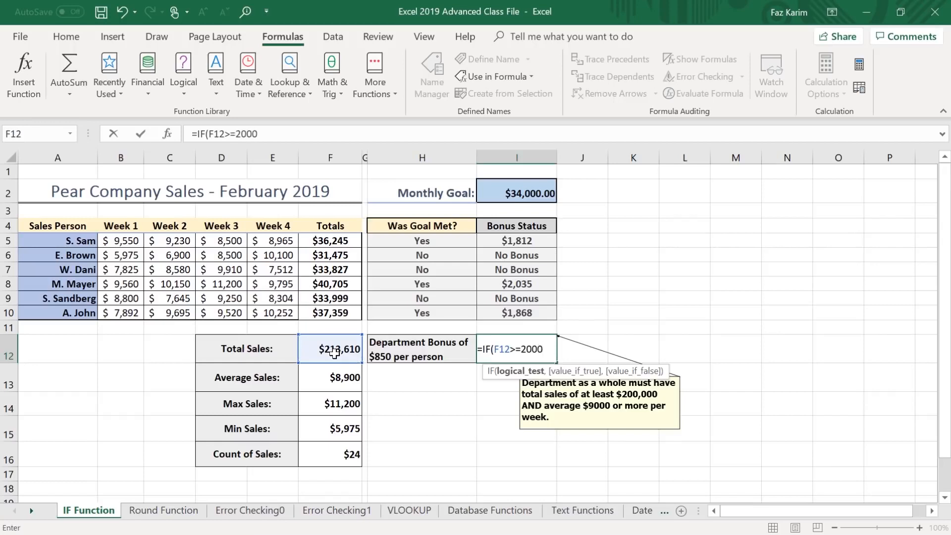
type("00,")
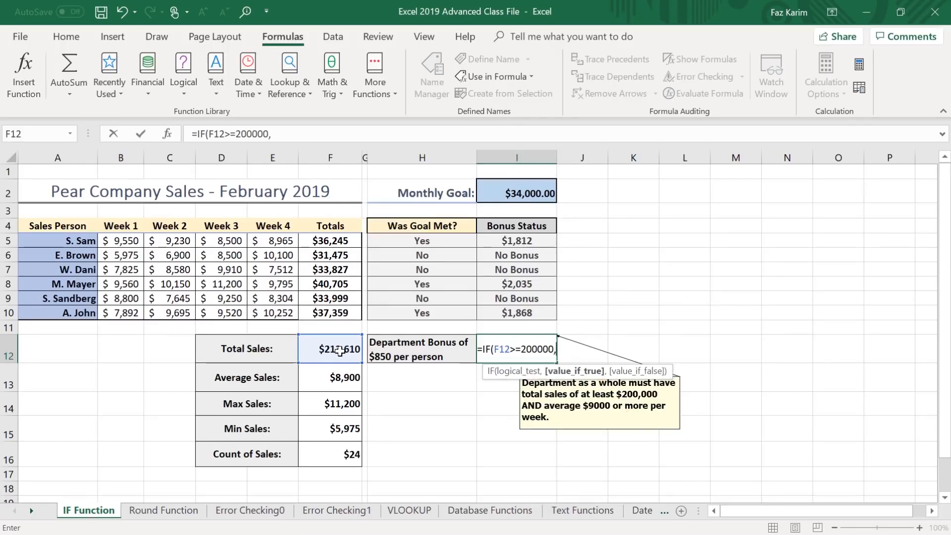
key("BackSpace")
key("BackSpace")
key("BackSpace")
key("BackSpace")
key("BackSpace")
key("BackSpace")
key("BackSpace")
key("BackSpace")
key("BackSpace")
key("BackSpace")
key("BackSpace")
key("BackSpace")
key("BackSpace")
key("BackSpace")
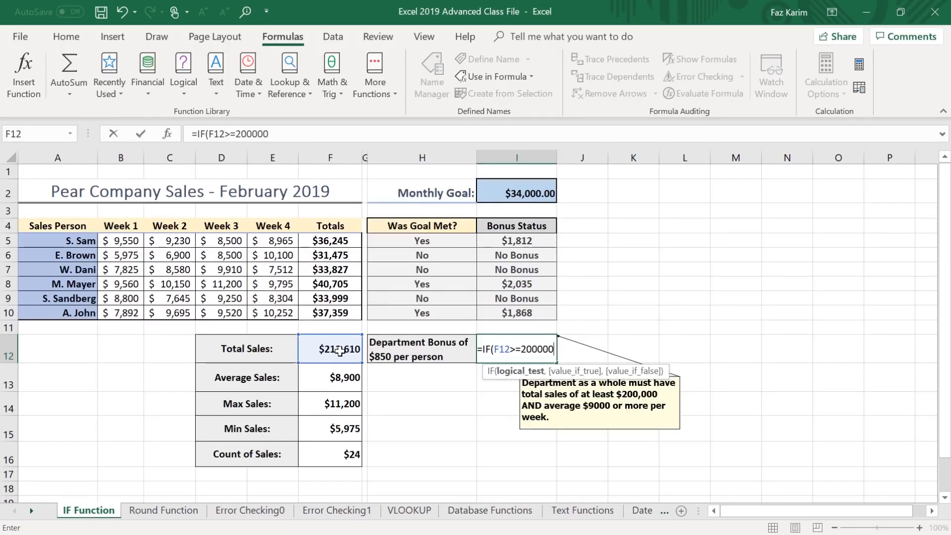
key("BackSpace")
type("and")
key("Tab")
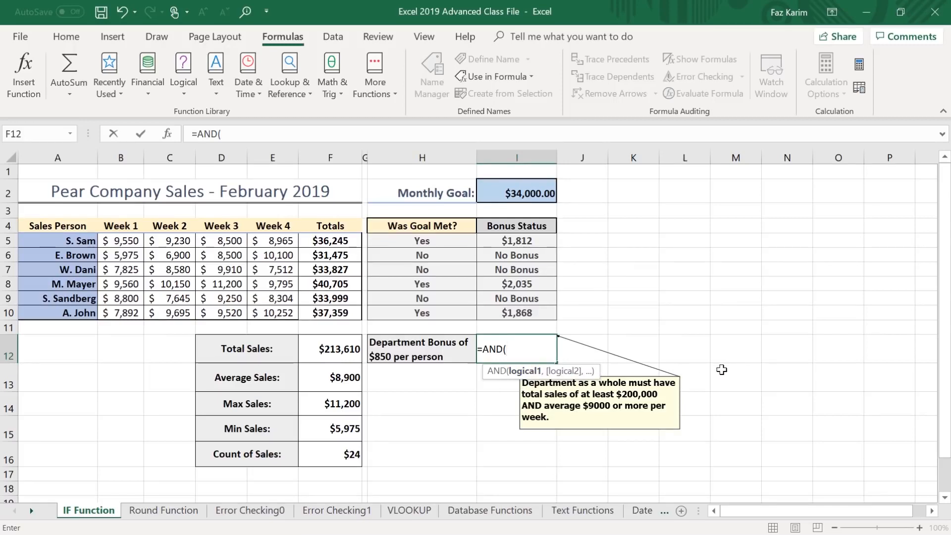
key("BackSpace")
key("BackSpace")
key("BackSpace")
key("BackSpace")
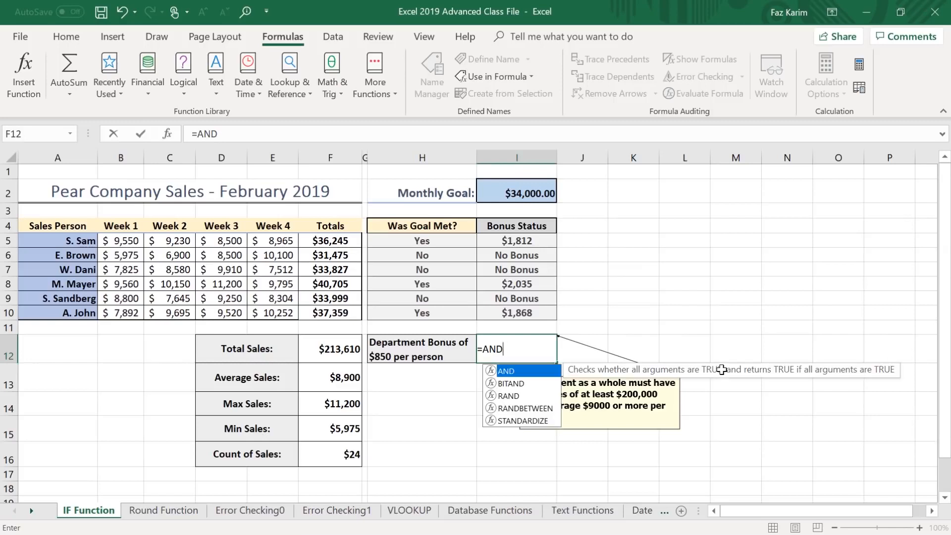
Begin an IF formula in I12 with a nested AND whose first condition is F12>=200000 for total sales.
type("IF(")
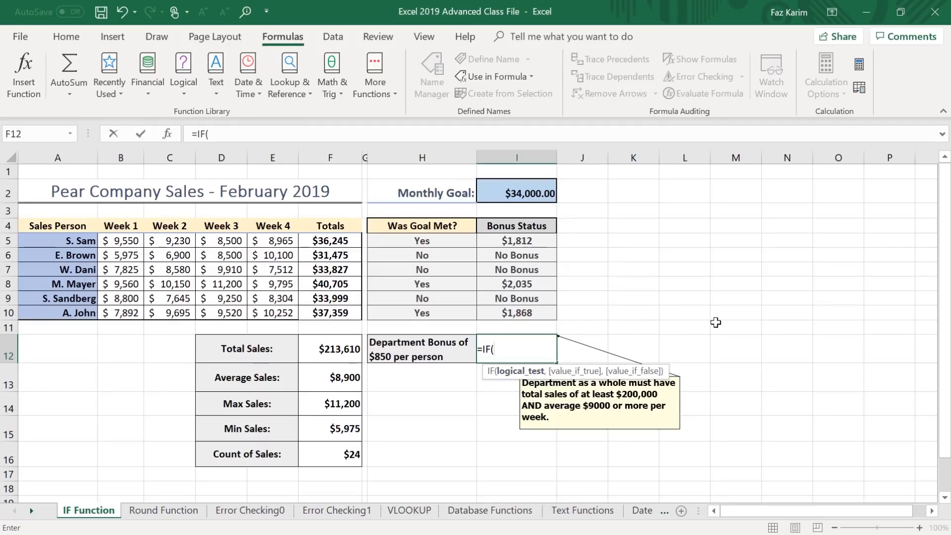
type("and")
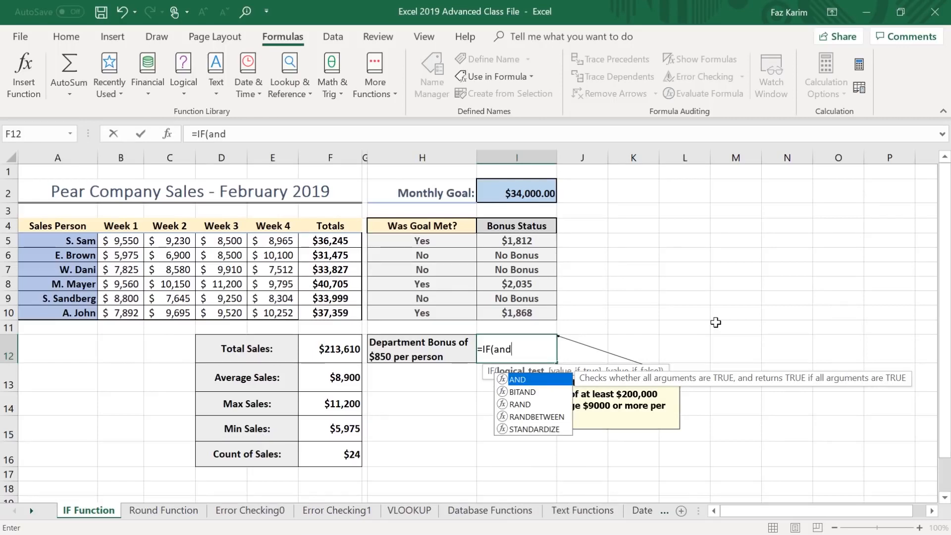
key("Tab")
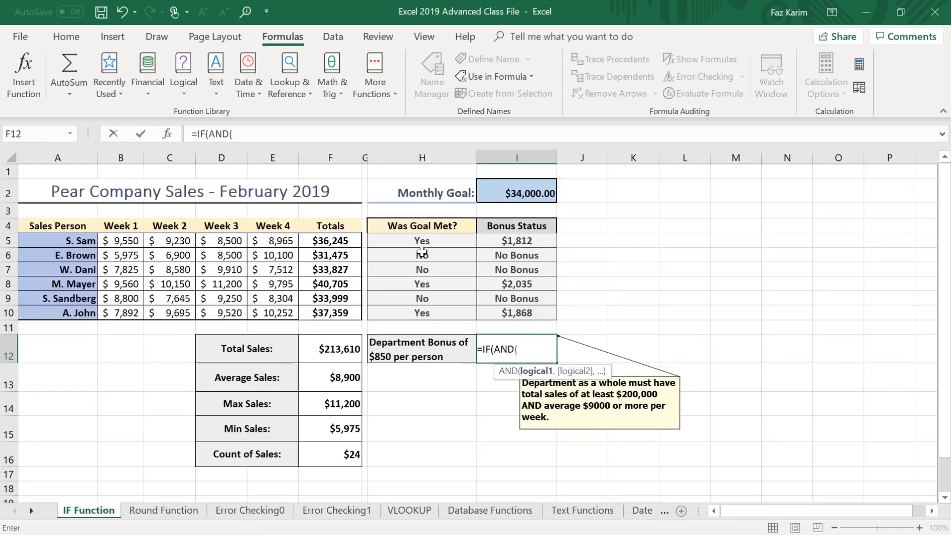
left_click(332, 351)
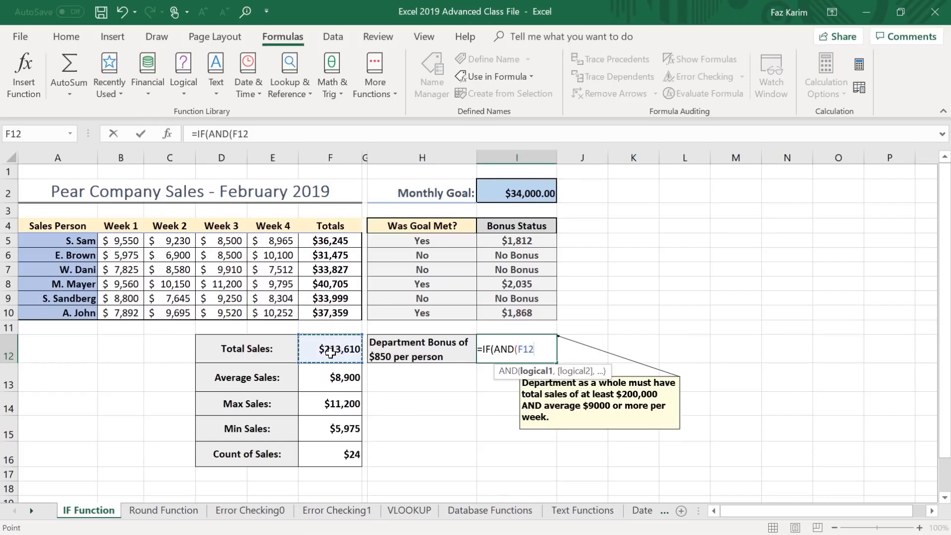
type(">=20000")
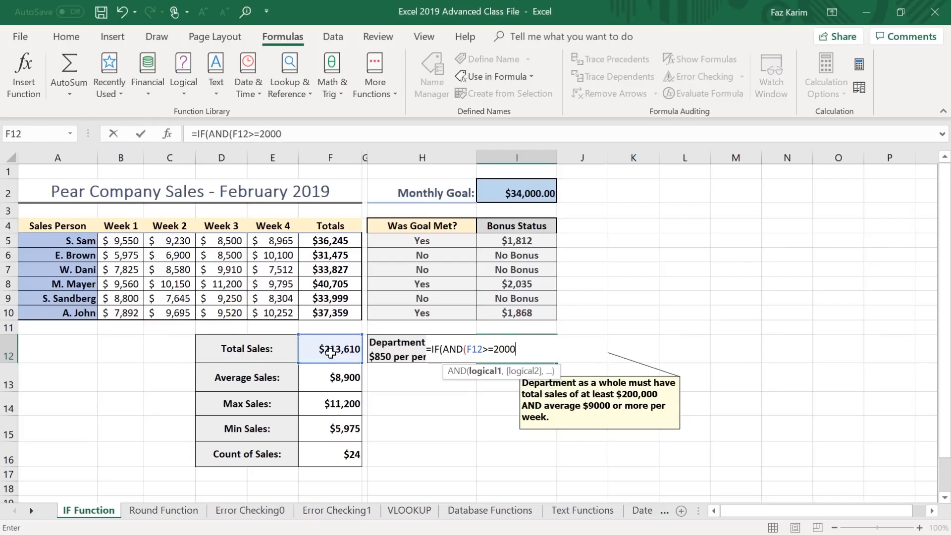
type("0,")
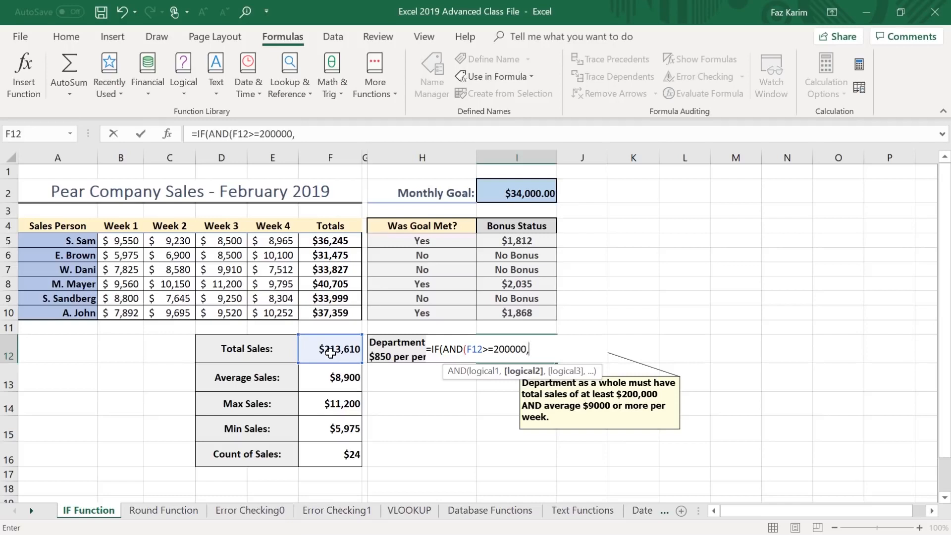
Add F13>=9000 for average sales as the second AND condition and close the I12 formula's logical test.
left_click(343, 381)
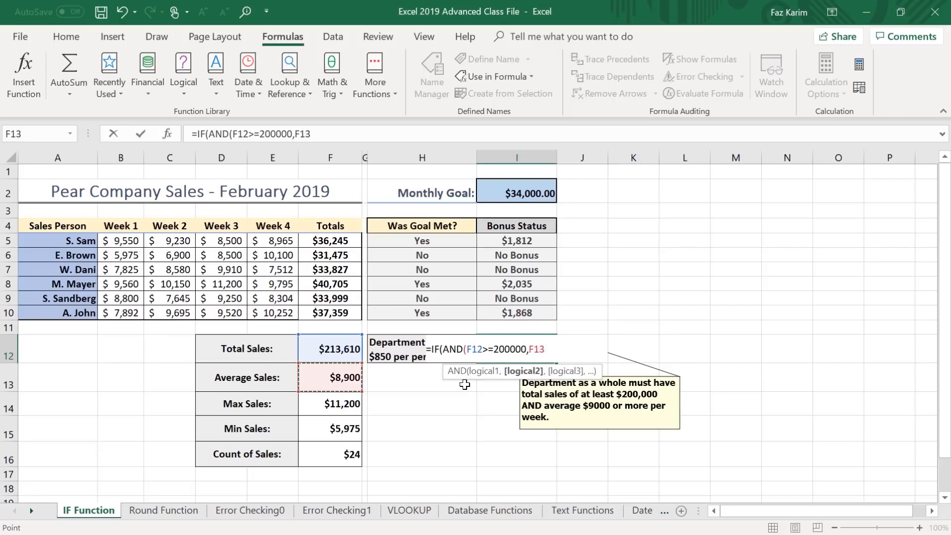
type(">=9000")
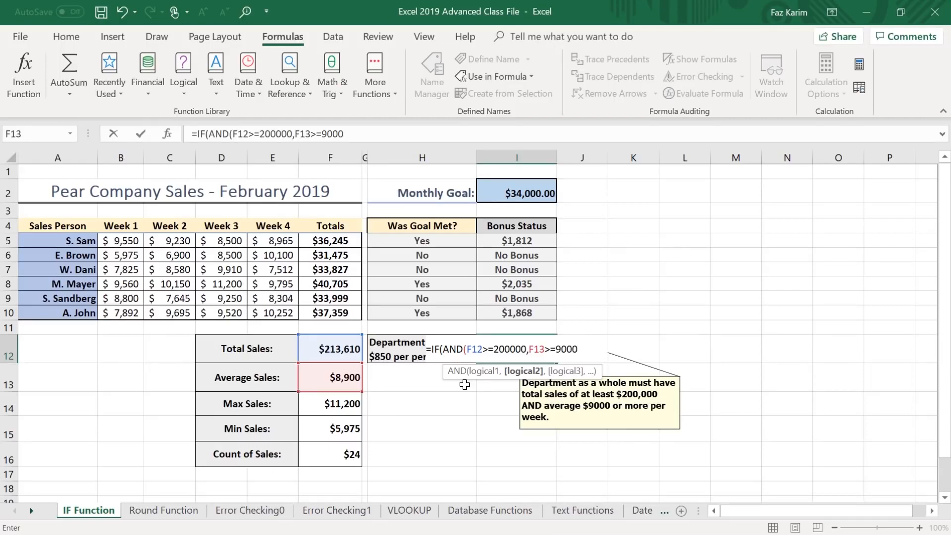
type(")")
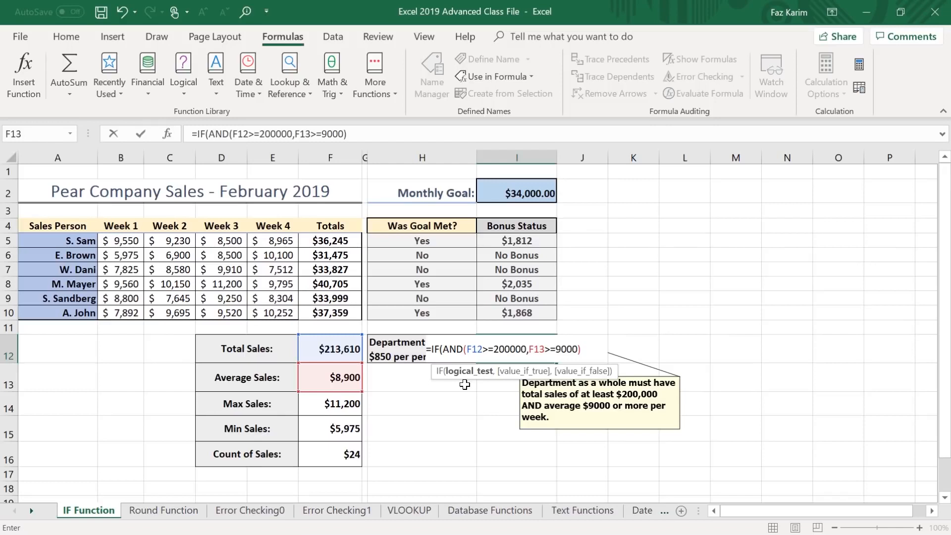
type(",")
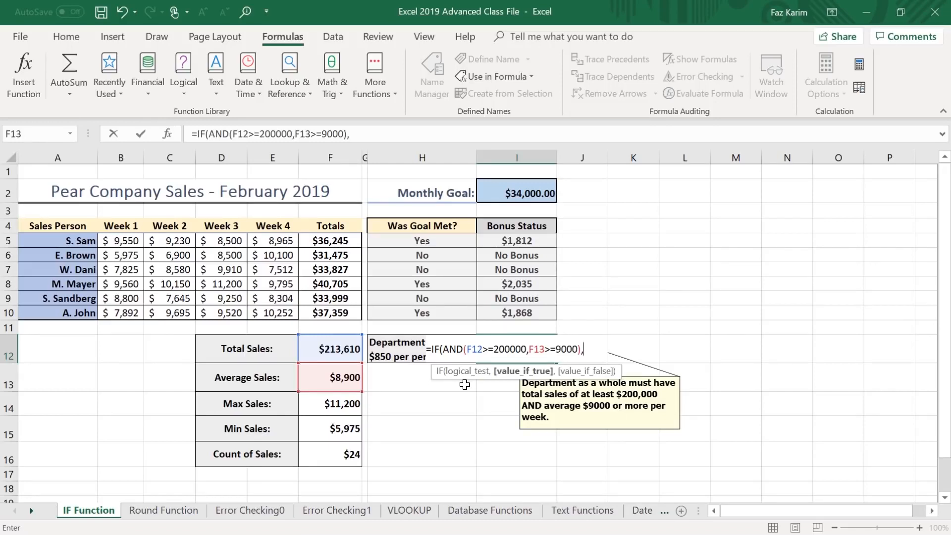
type("\"You ")
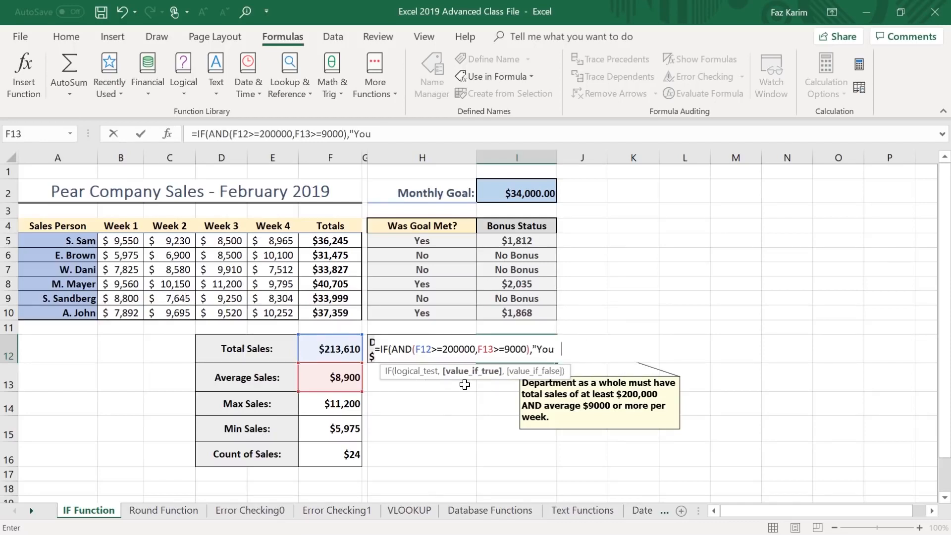
type("get a Bonus!\"")
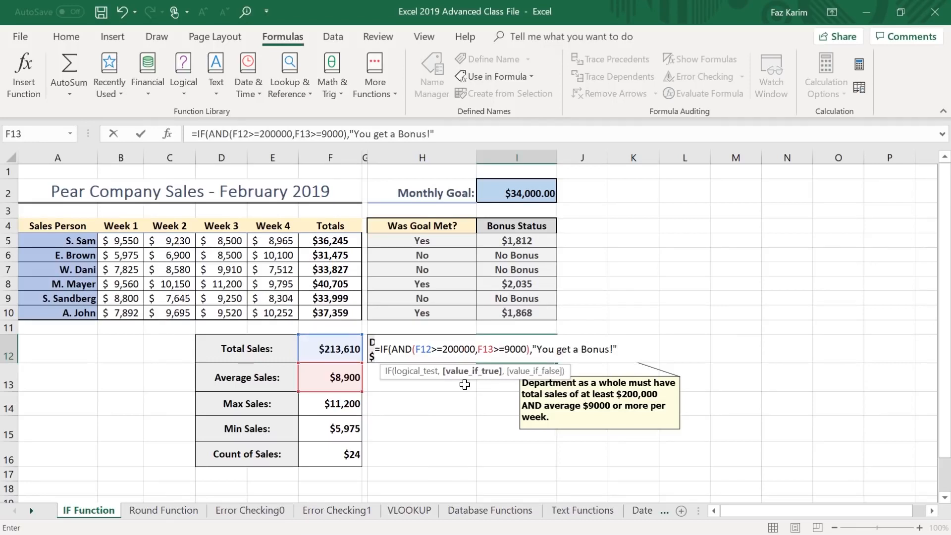
type(",")
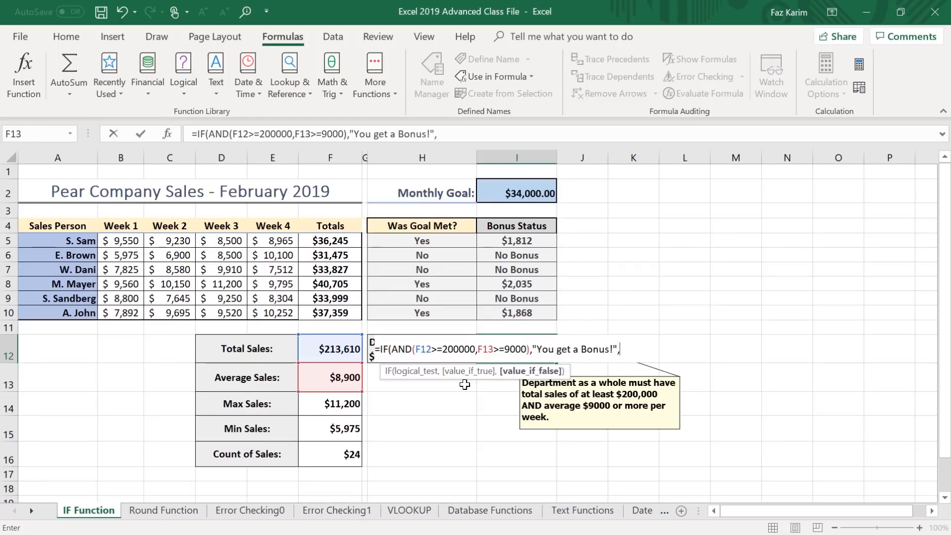
Finish the I12 formula with "No Bonus This Time!" as the value-if-false and enter it.
type("\"No Bo")
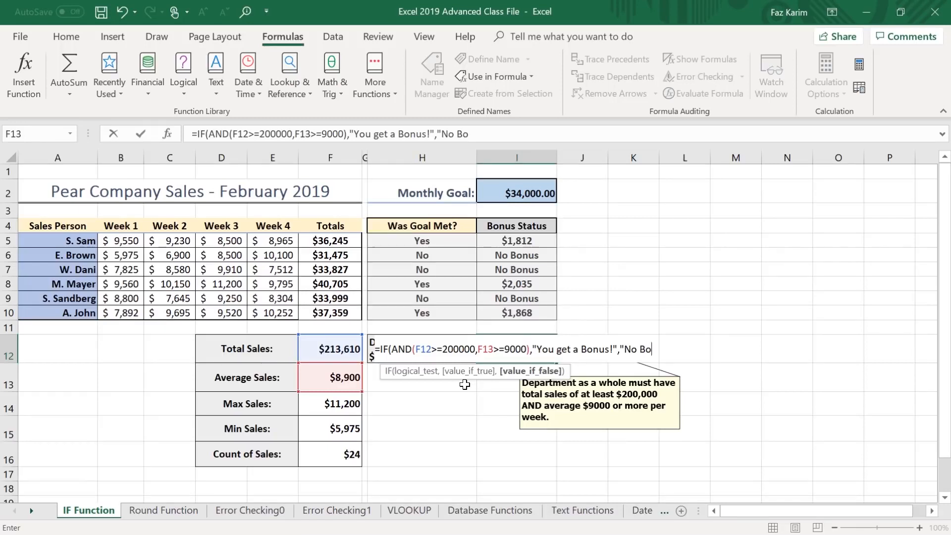
type("nus This Time")
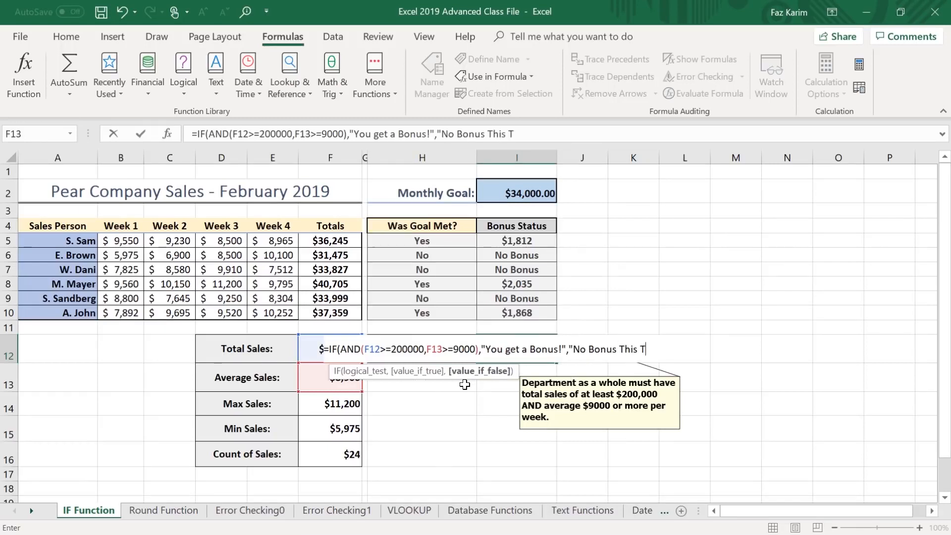
type("!\"")
type(")")
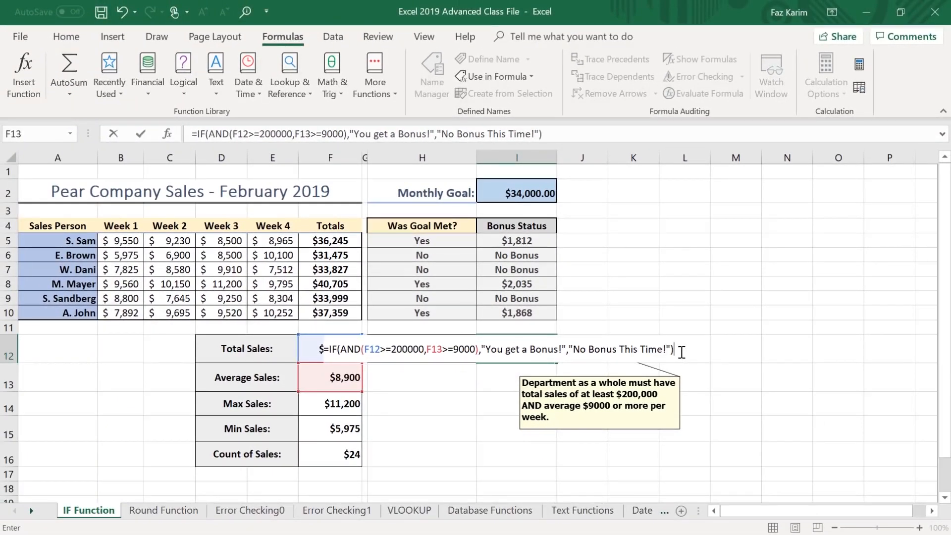
key("Return")
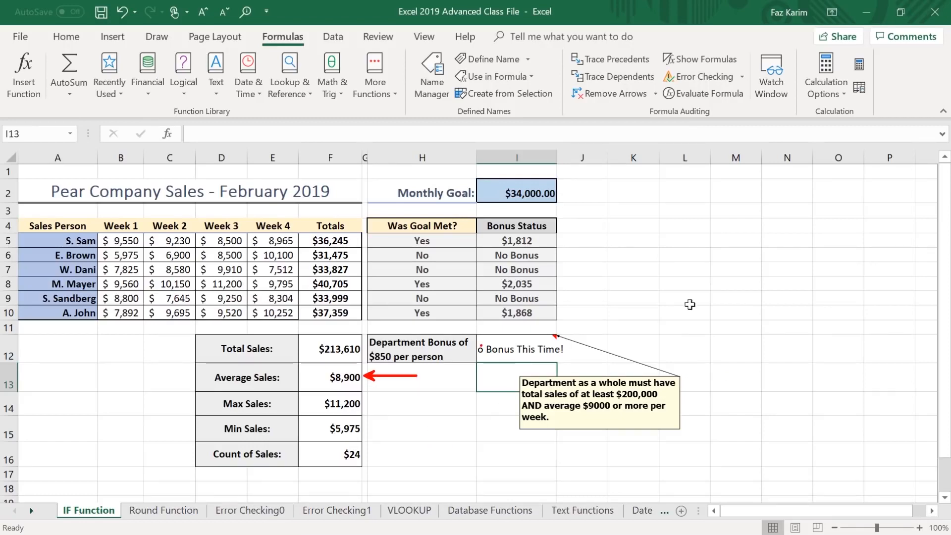
Widen column H to fit the department bonus label on one line and autofit column I to its contents.
left_click_drag(476, 155, 550, 155)
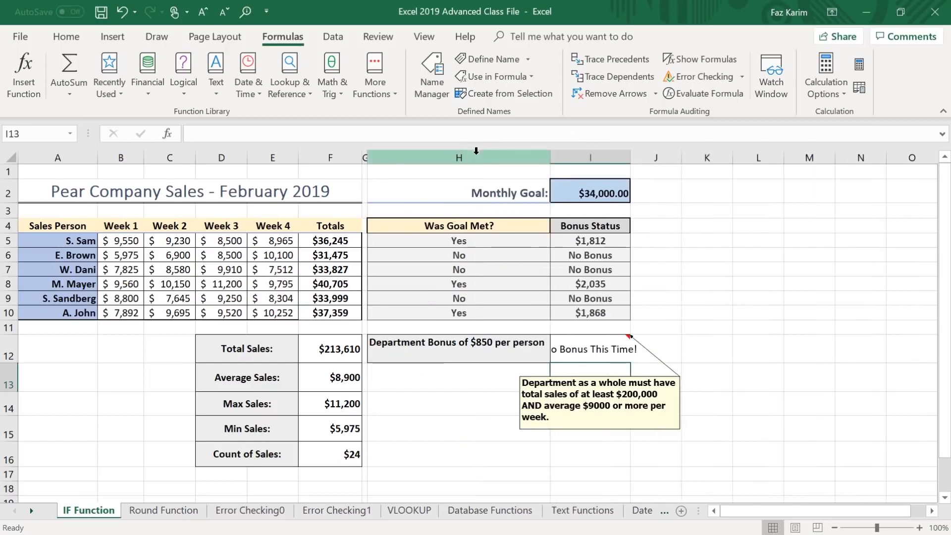
double_click(632, 157)
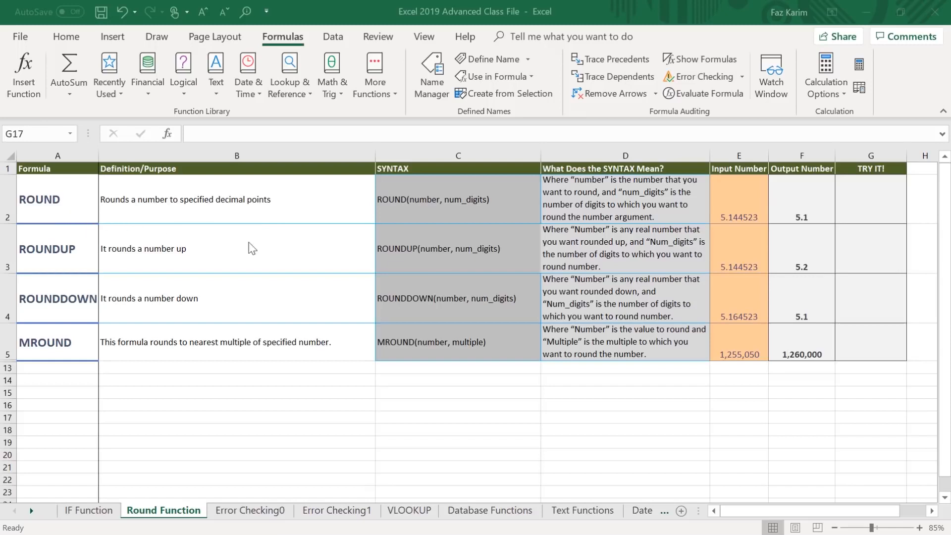
On the Round Function sheet, enter =ROUND(E2,2) in the TRY IT! cell G2 to round the input to two decimals.
left_click(867, 204)
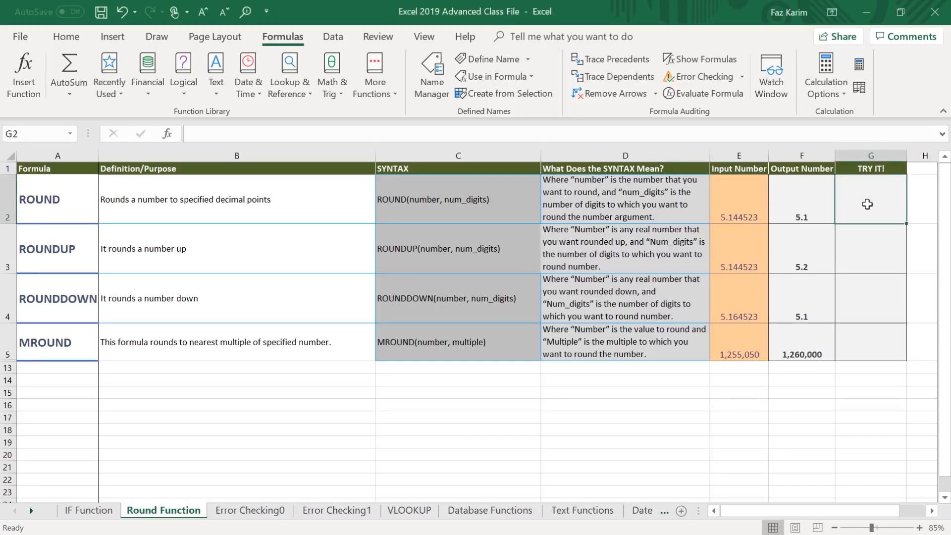
type("=roun")
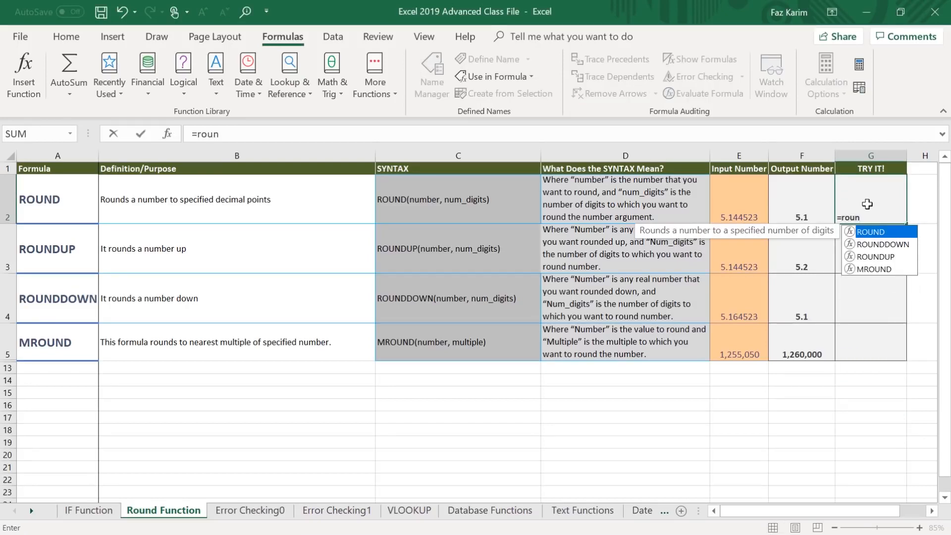
key("Tab")
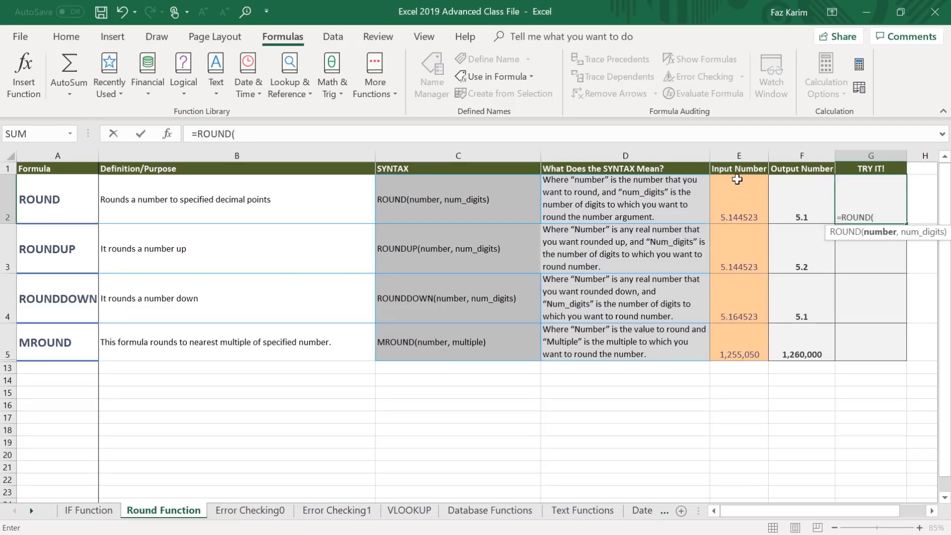
left_click(746, 203)
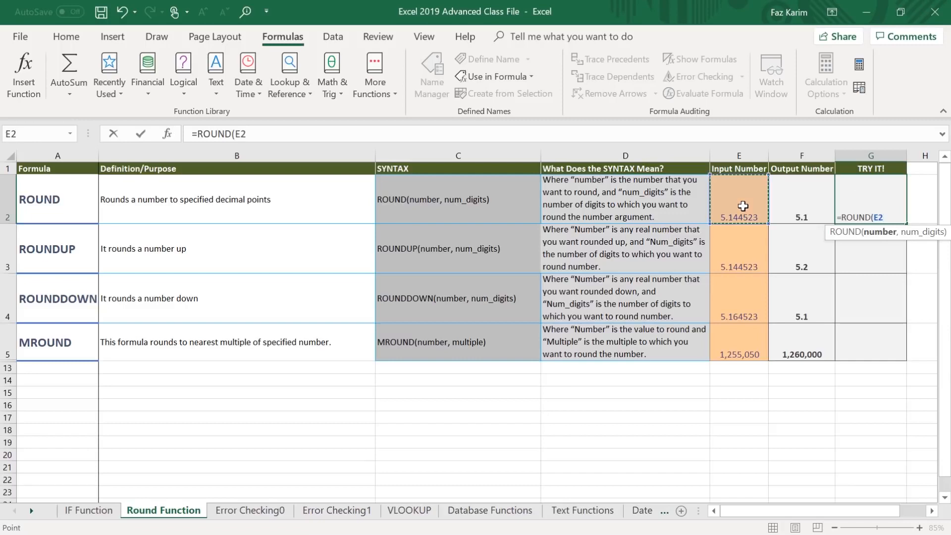
type(",")
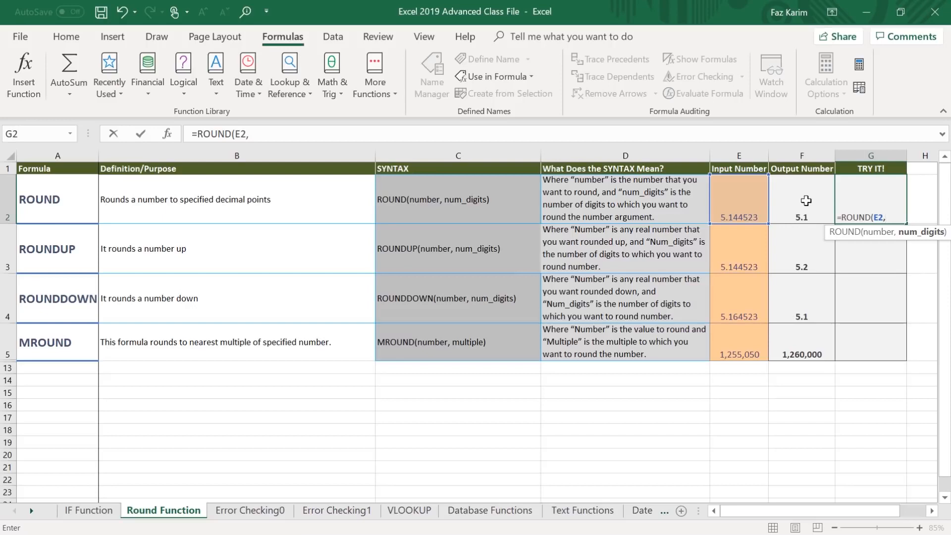
type("2)")
key("Return")
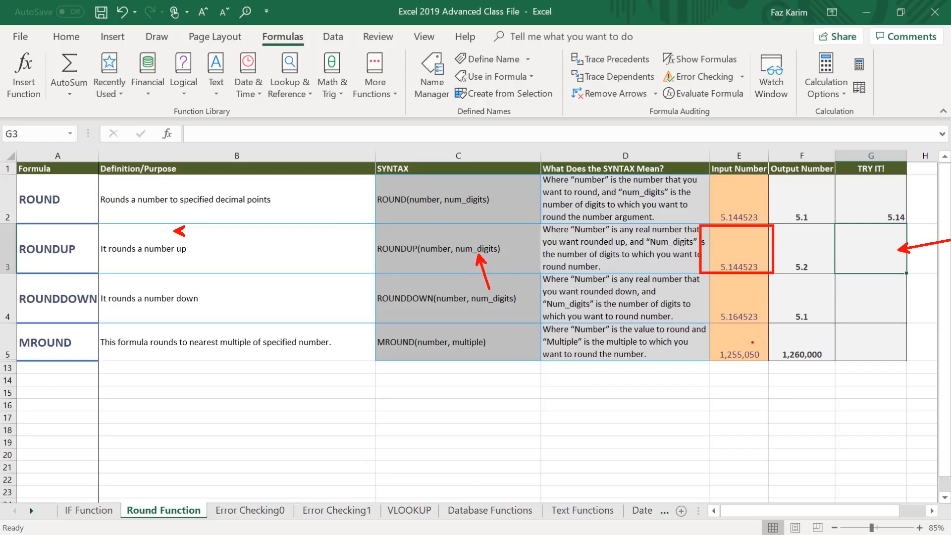
Enter =ROUNDUP(E3,2) in the TRY IT! cell G3 to round the input number up to two decimals.
type("=round")
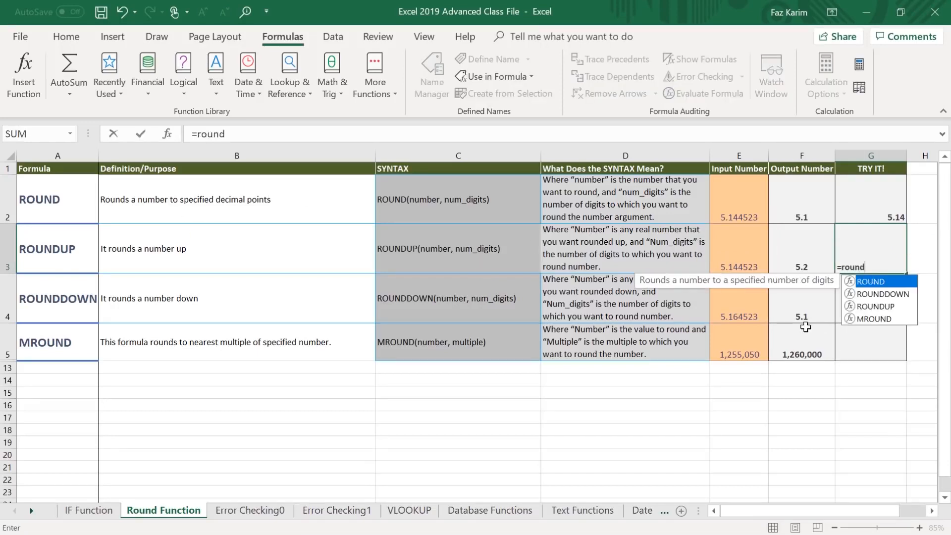
key("Down")
key("Down")
key("Tab")
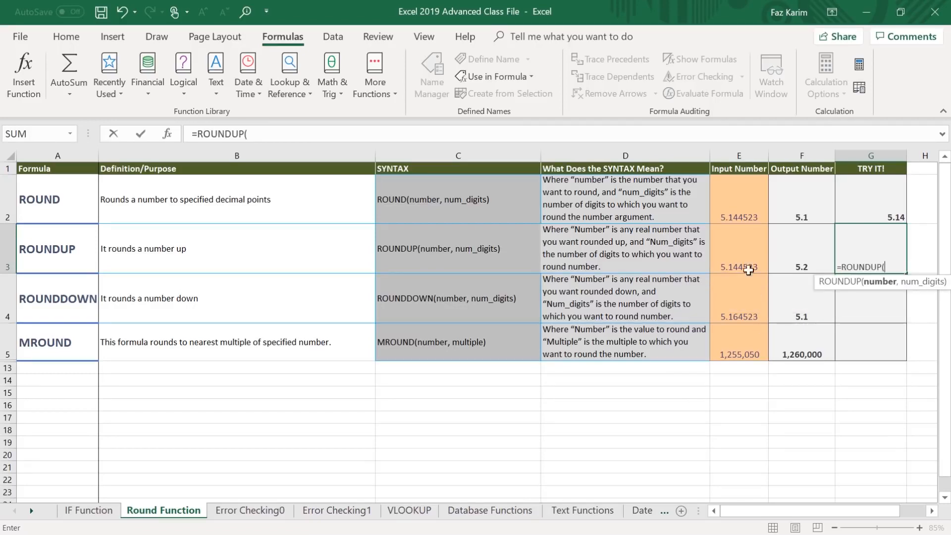
left_click(725, 244)
type(",2)")
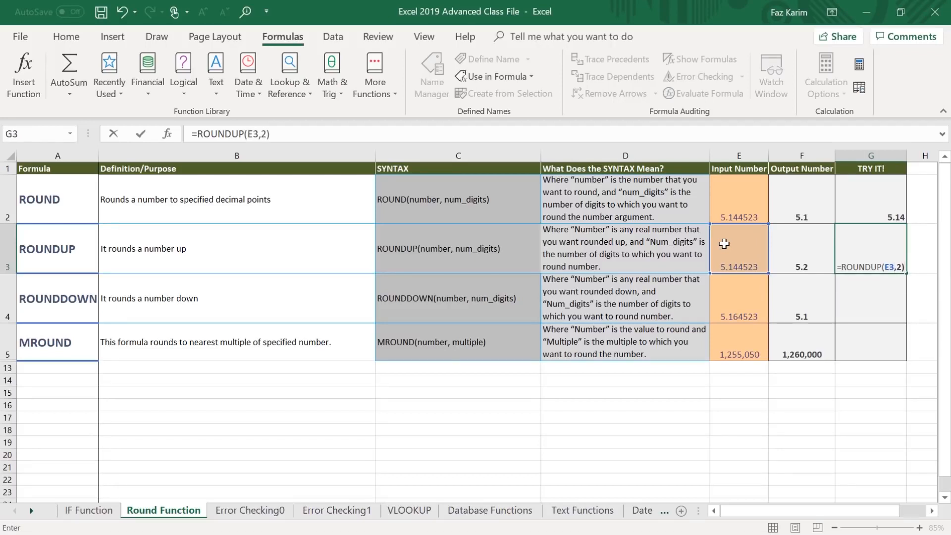
key("Return")
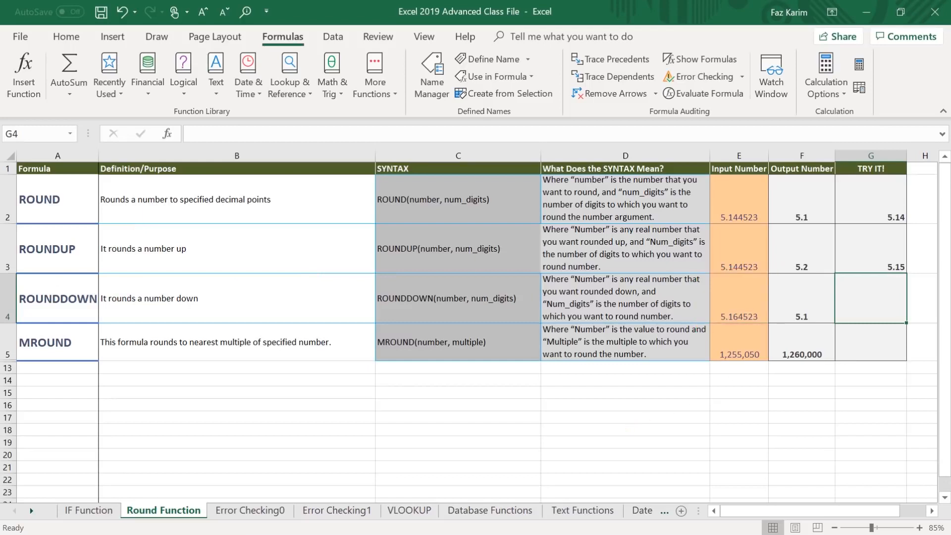
Enter =ROUNDDOWN(E4,2) in the TRY IT! cell G4 to round the input number down to two decimals.
type("=")
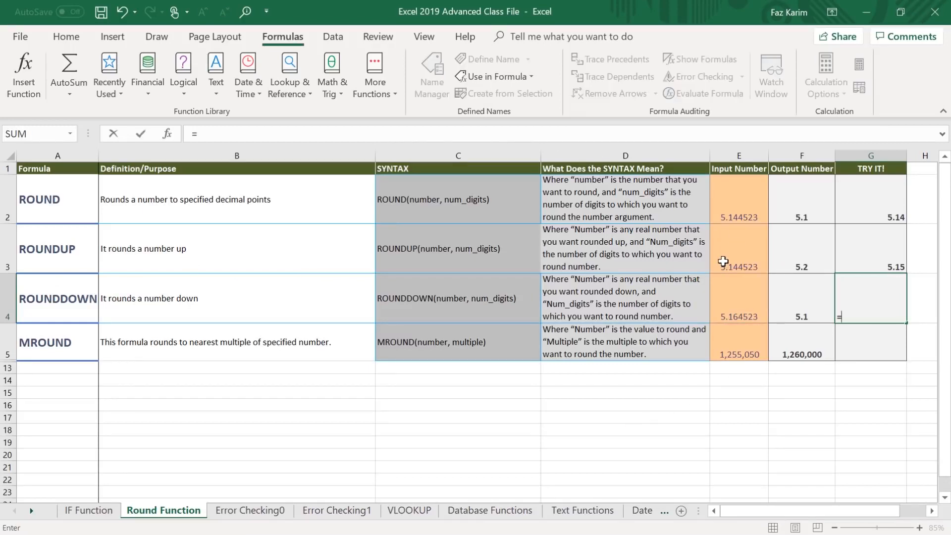
type("round")
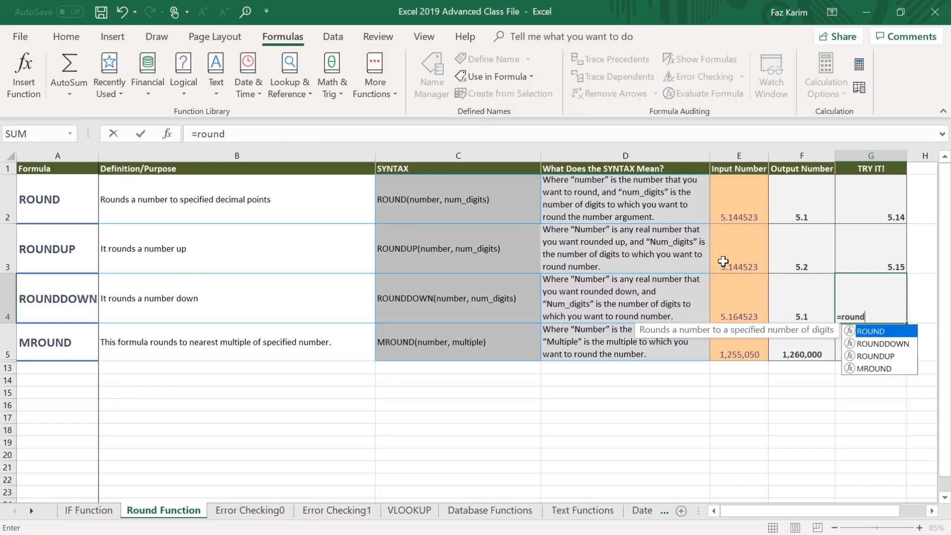
key("Down")
key("Tab")
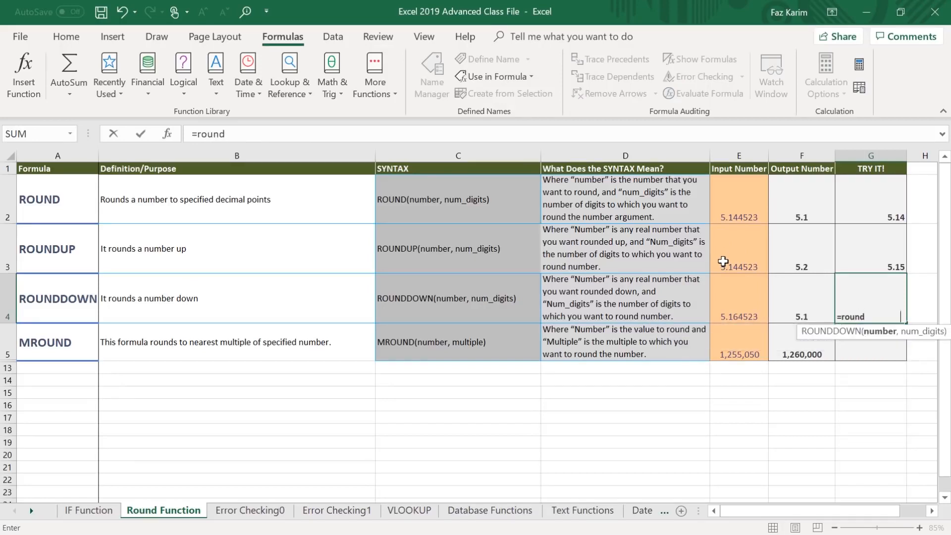
left_click(741, 308)
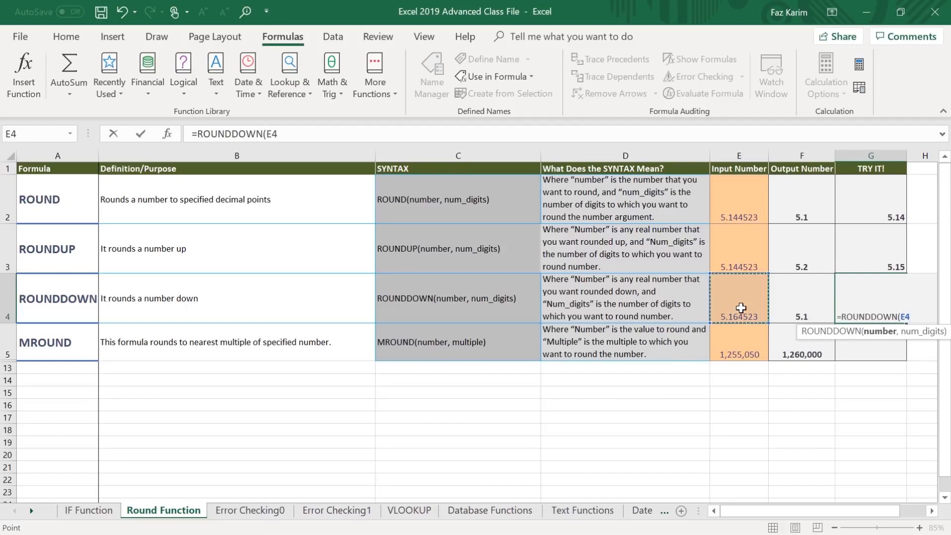
type(",")
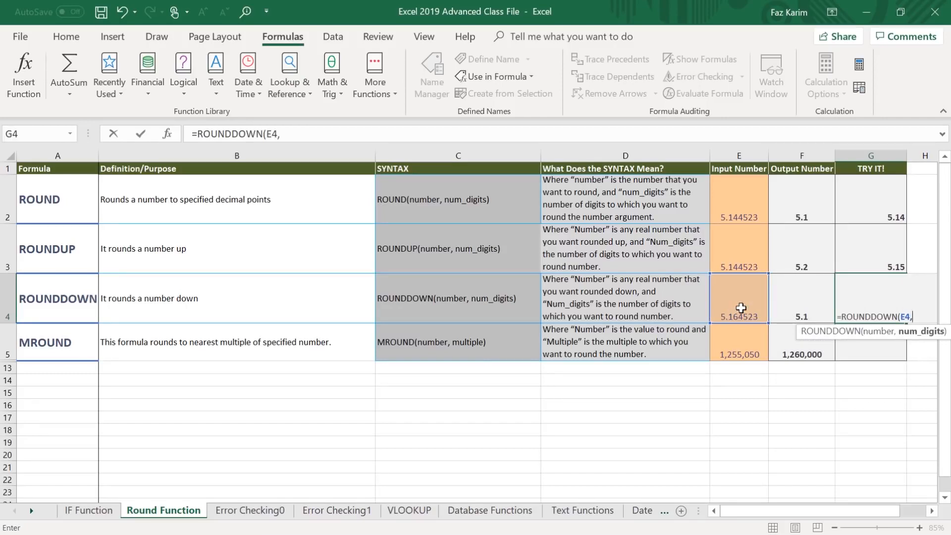
type("2)")
key("Return")
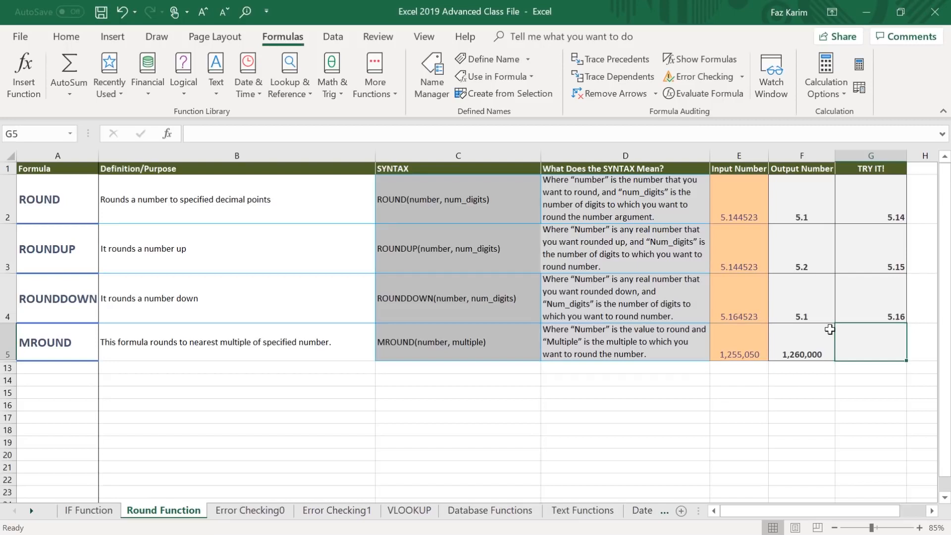
left_click(871, 284)
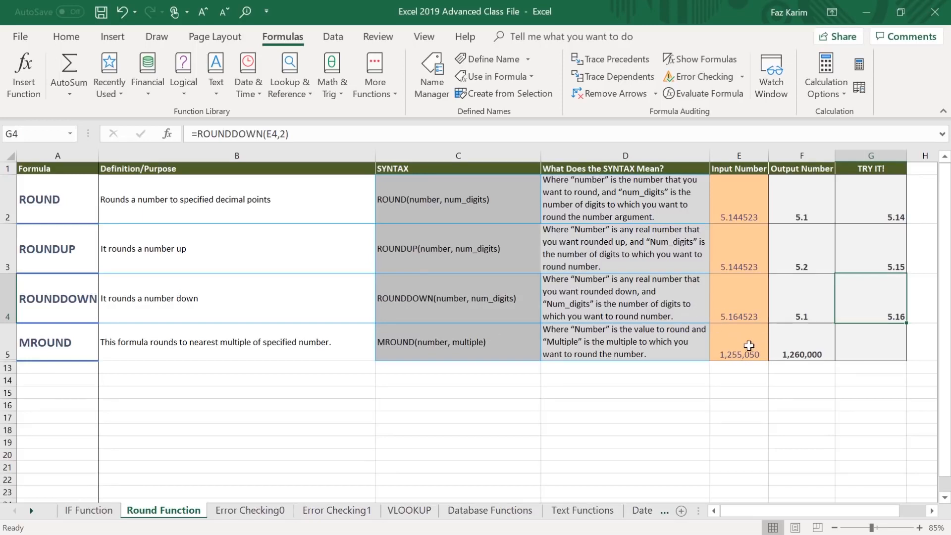
Enter =MROUND(E5,100000) in the TRY IT! cell G5 to round the input to the nearest multiple of 100000.
left_click(878, 335)
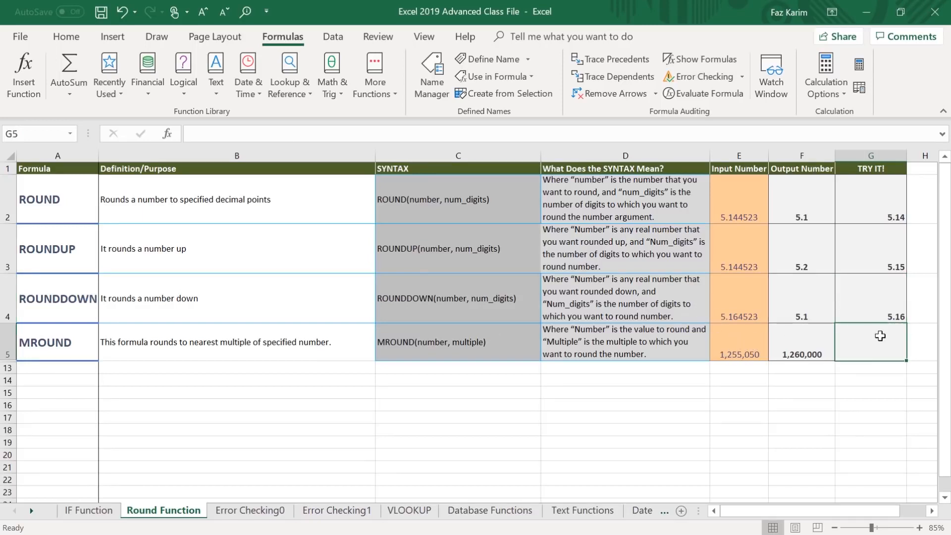
type("=mround")
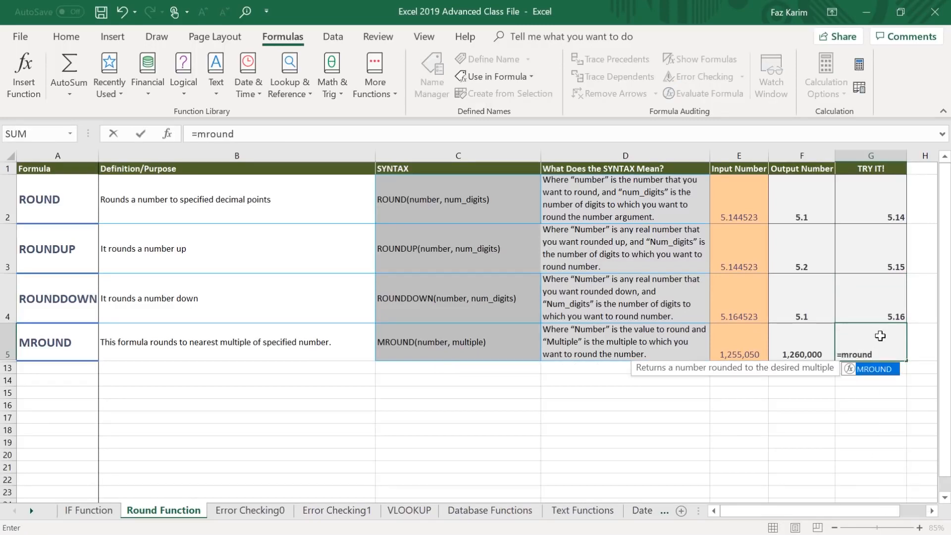
key("Tab")
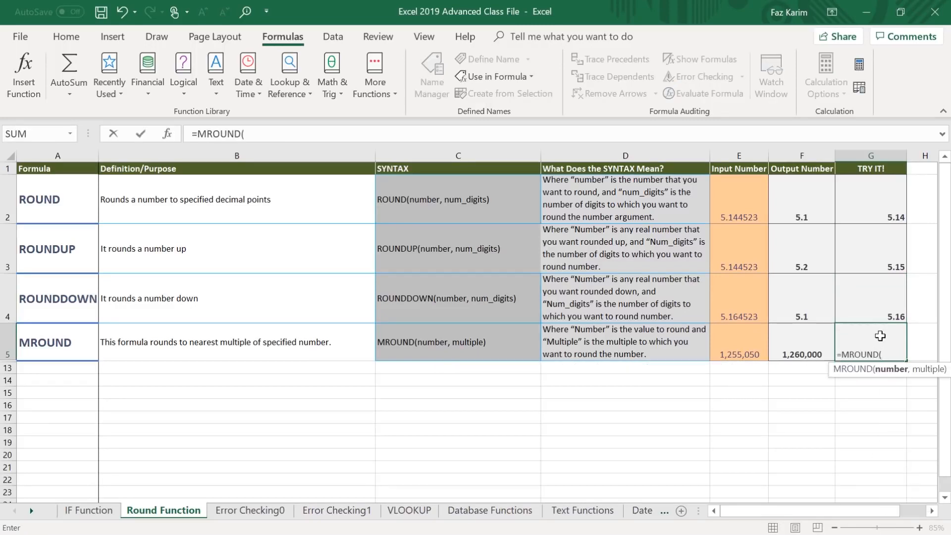
left_click(729, 339)
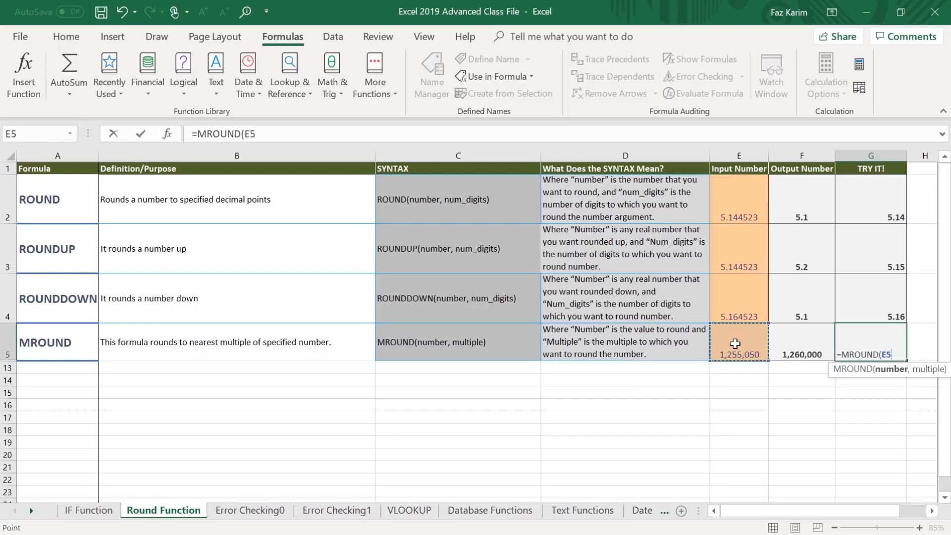
type(",1")
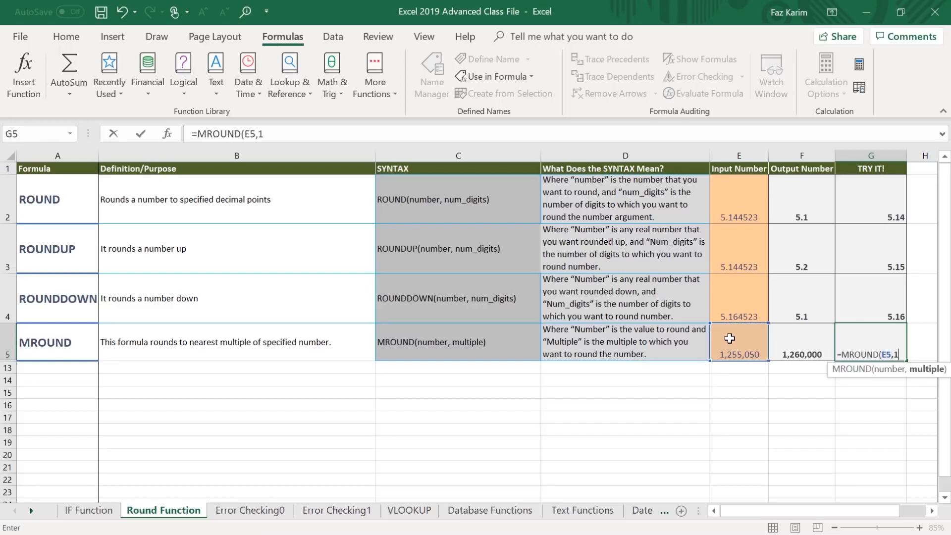
type("00000")
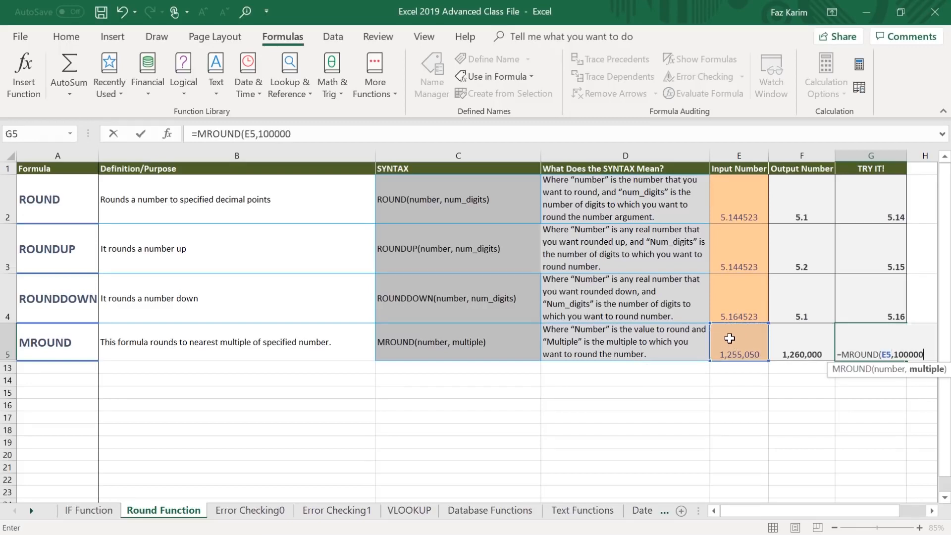
type(")")
key("Return")
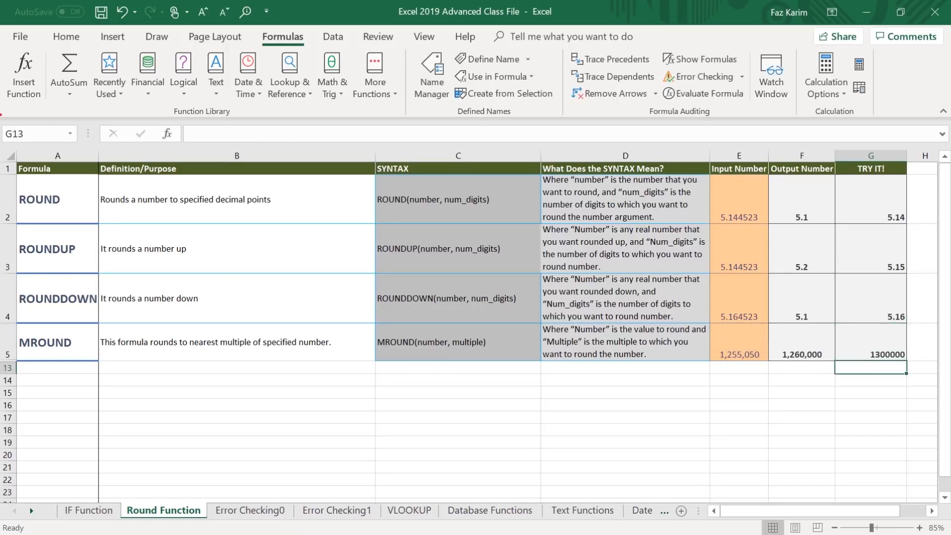
mouse_move(2, 131)
left_mouse_down()
mouse_move(155, 350)
mouse_move(155, 393)
left_mouse_up()
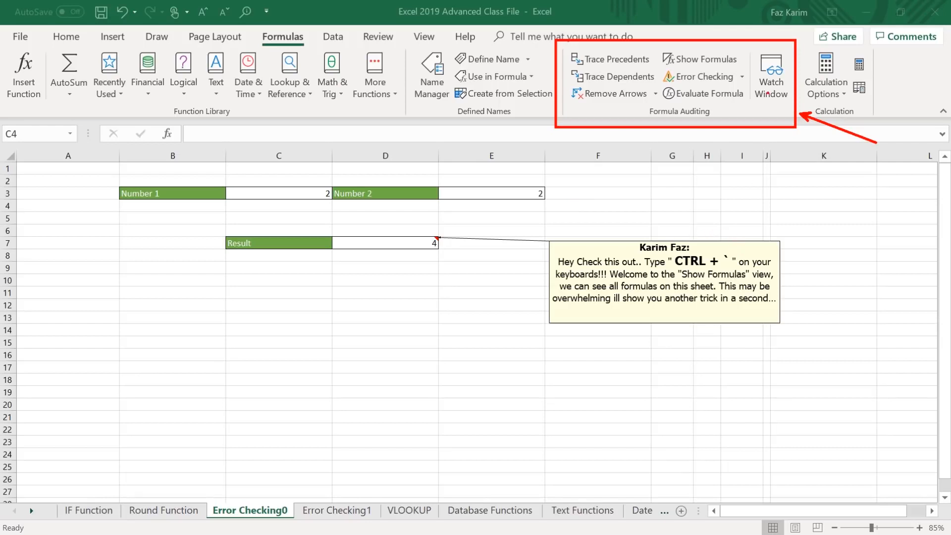
left_click_drag(748, 53, 800, 28)
key("Escape")
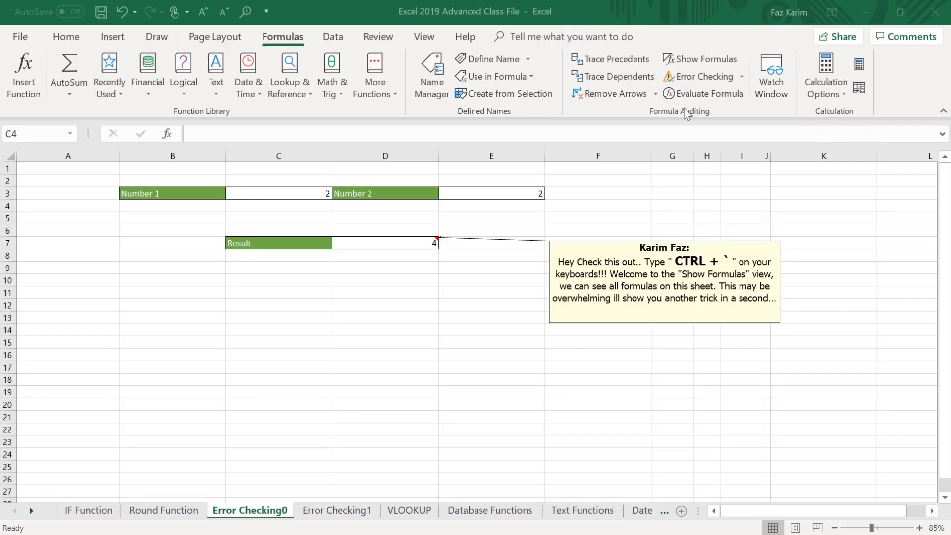
mouse_move(663, 244)
left_mouse_down()
mouse_move(711, 279)
mouse_move(739, 286)
left_mouse_up()
left_click_drag(753, 251, 824, 214)
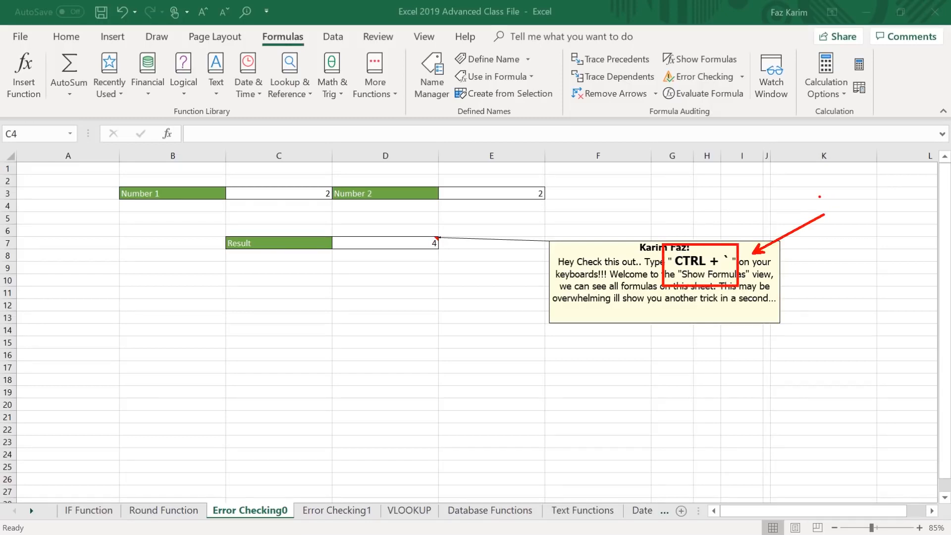
key("Escape")
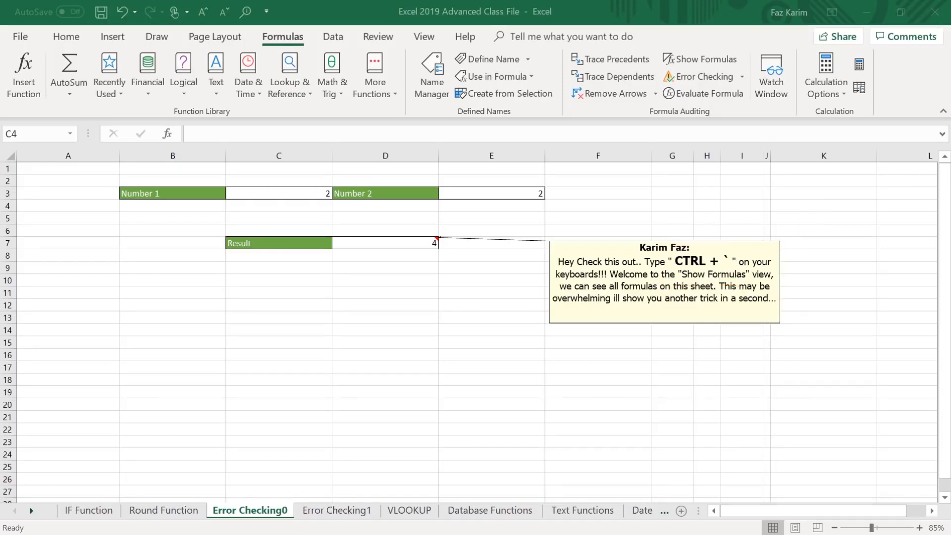
Show all formulas on the Error Checking0 sheet, then switch back to displaying values.
left_click(704, 60)
left_click(707, 59)
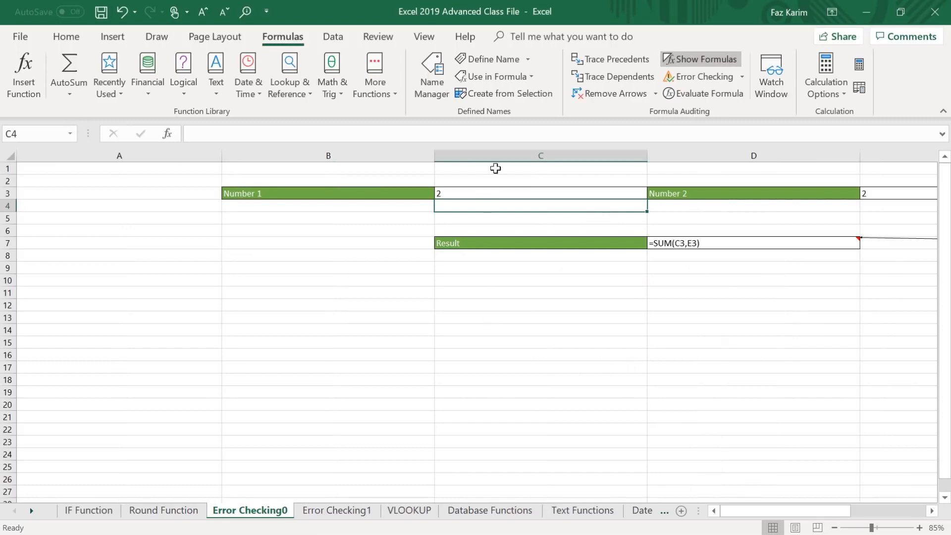
left_click(706, 59)
left_click(706, 60)
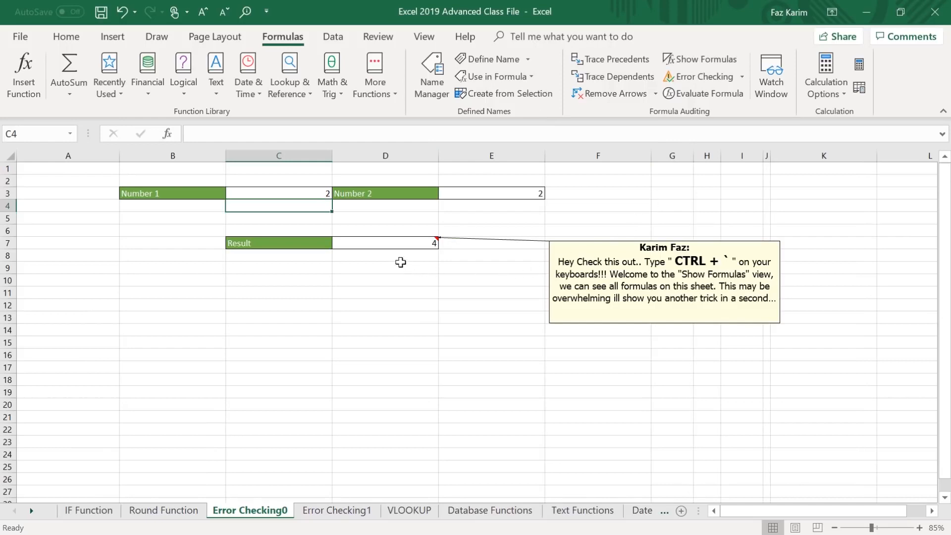
Open the Result cell D7 in edit mode to inspect its formula and referenced cells, and leave the formula as it is.
left_click(388, 238)
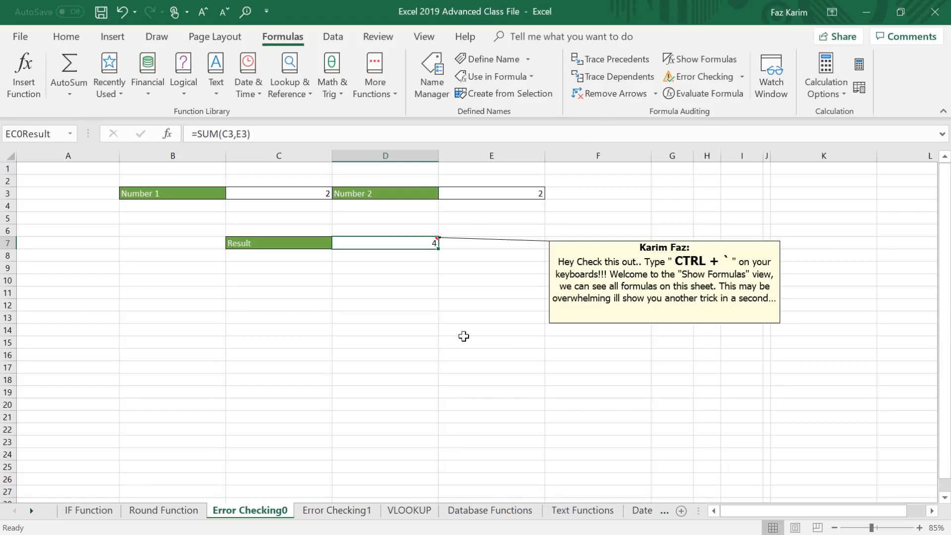
key("F2")
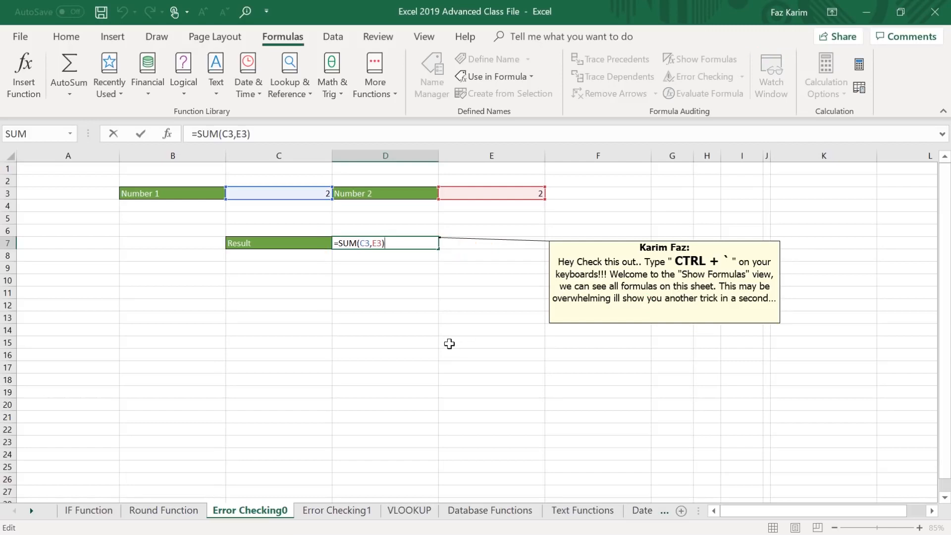
key("Return")
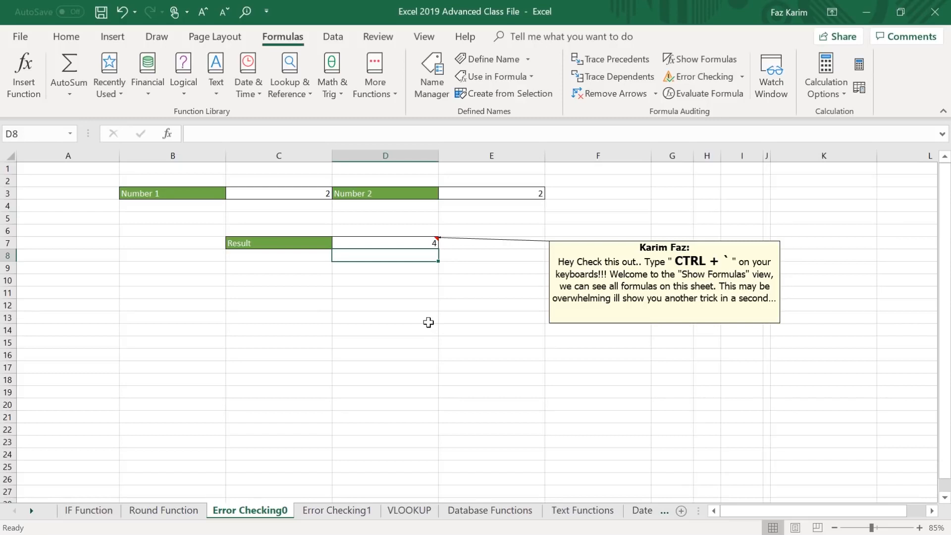
Trace the precedents of the Result cell D7, then remove the arrows.
left_click_drag(230, 228, 450, 258)
left_click_drag(519, 245, 452, 246)
left_click(392, 244)
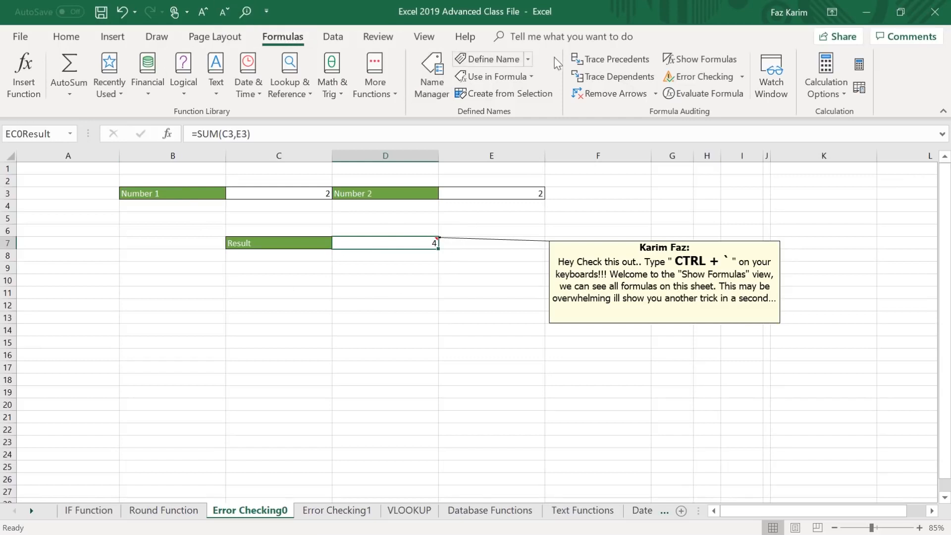
left_click(630, 58)
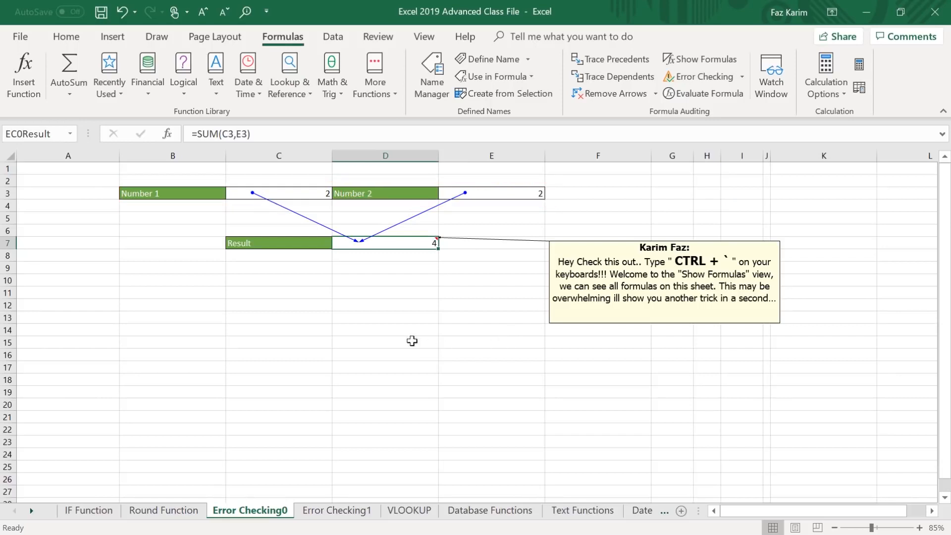
left_click(616, 94)
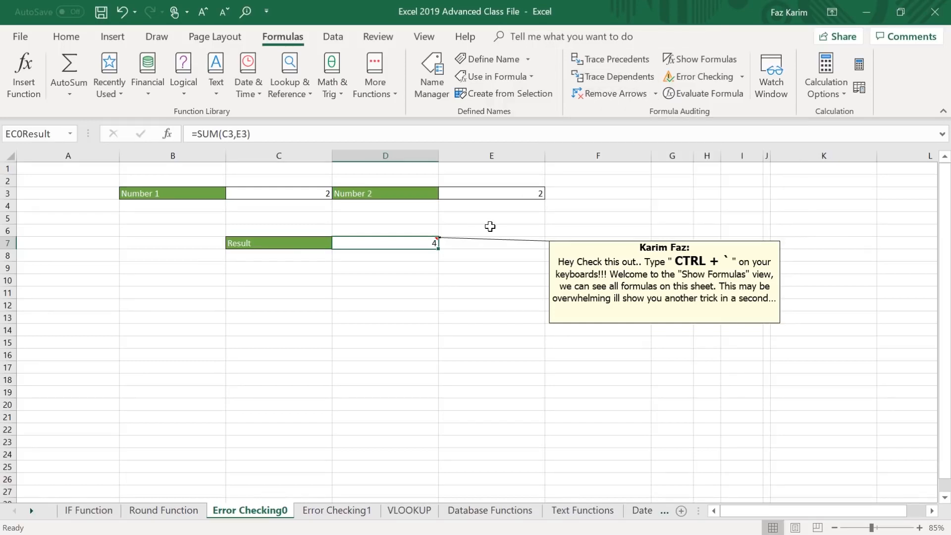
Trace the dependents of the Number 2 value in E3.
mouse_move(322, 177)
left_mouse_down()
mouse_move(538, 215)
mouse_move(660, 184)
left_mouse_up()
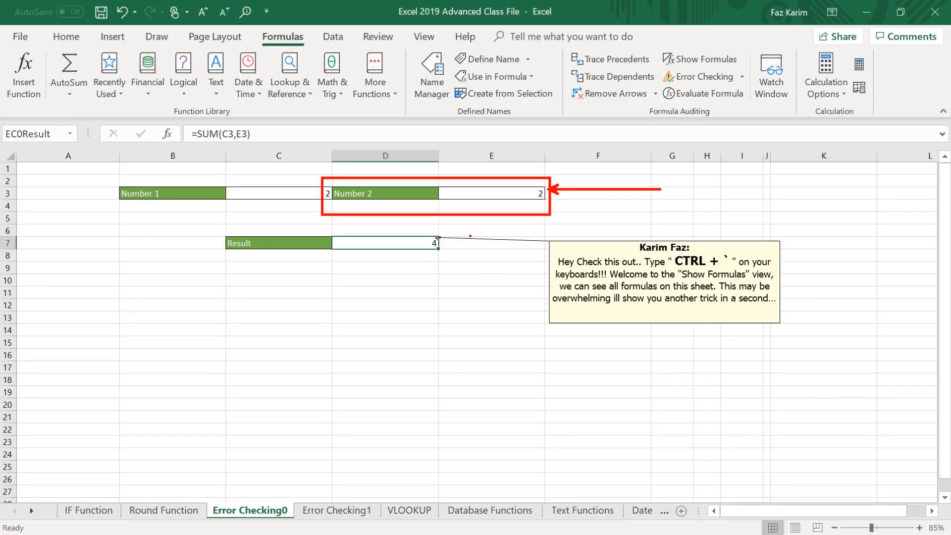
left_click(494, 196)
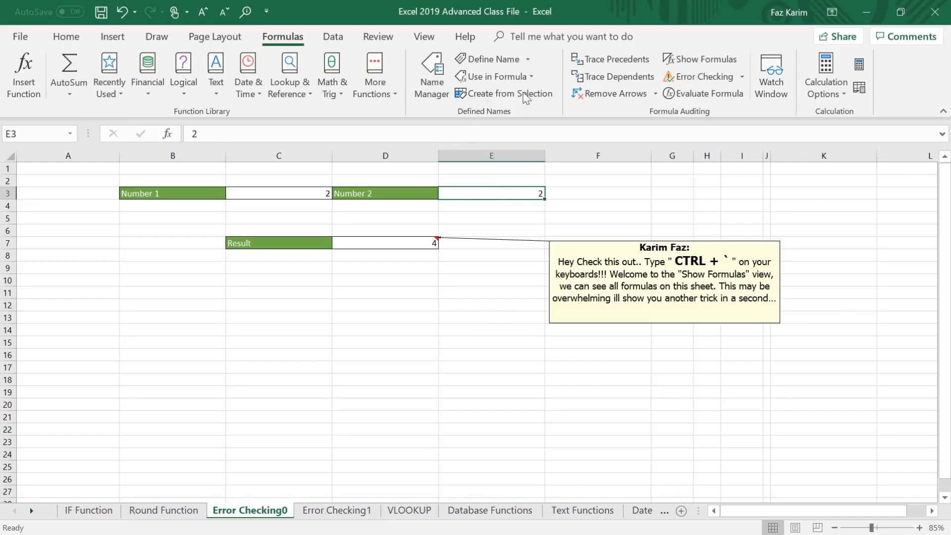
left_click(616, 75)
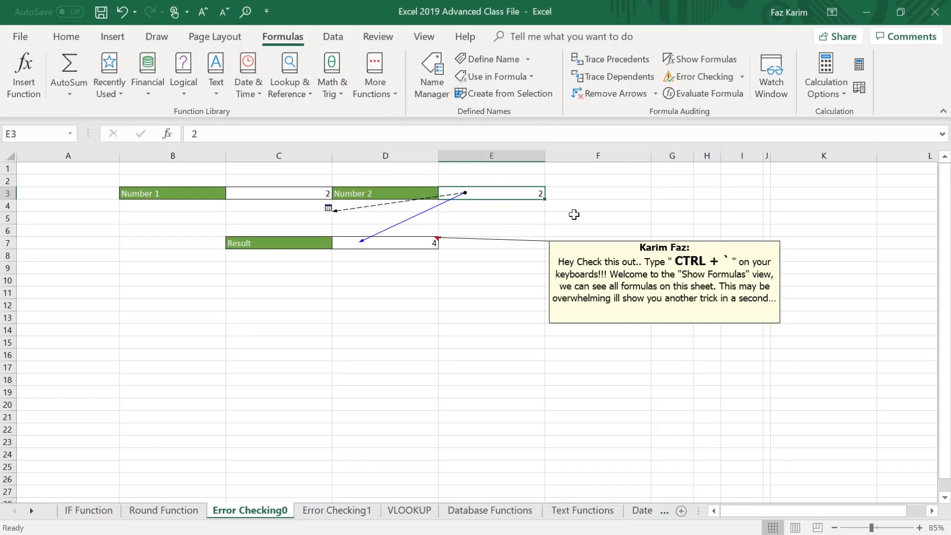
Follow the dashed dependent arrow from E3 and go to the listed reference H6 on the Error Checking1 sheet.
double_click(501, 193)
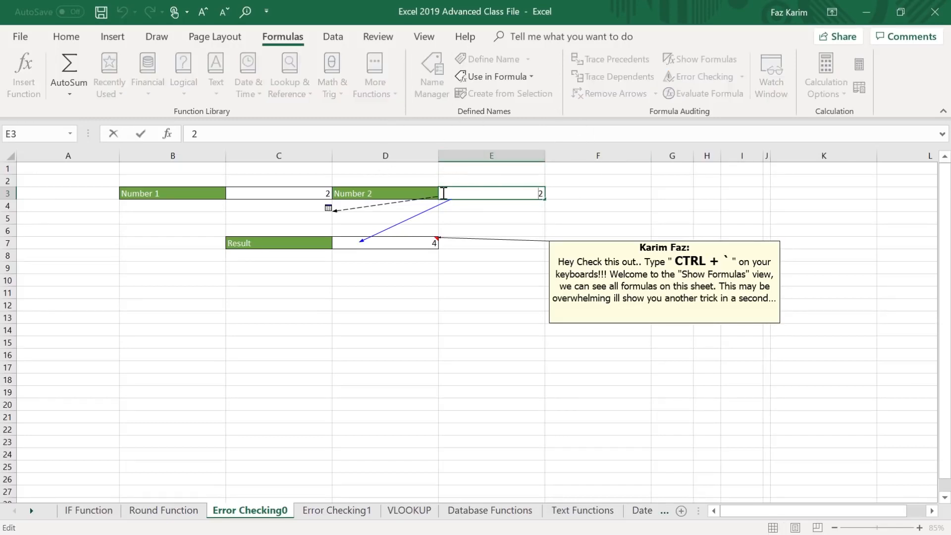
double_click(416, 200)
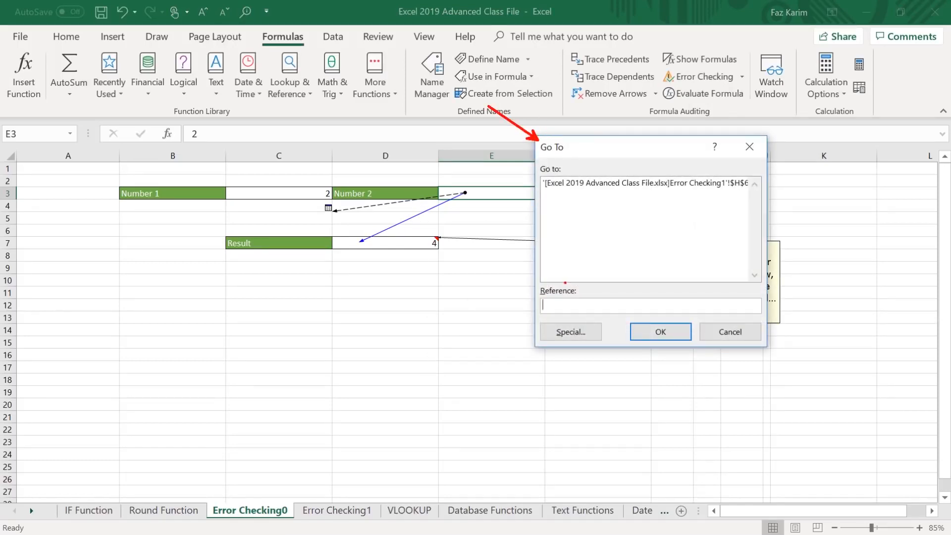
left_click(661, 188)
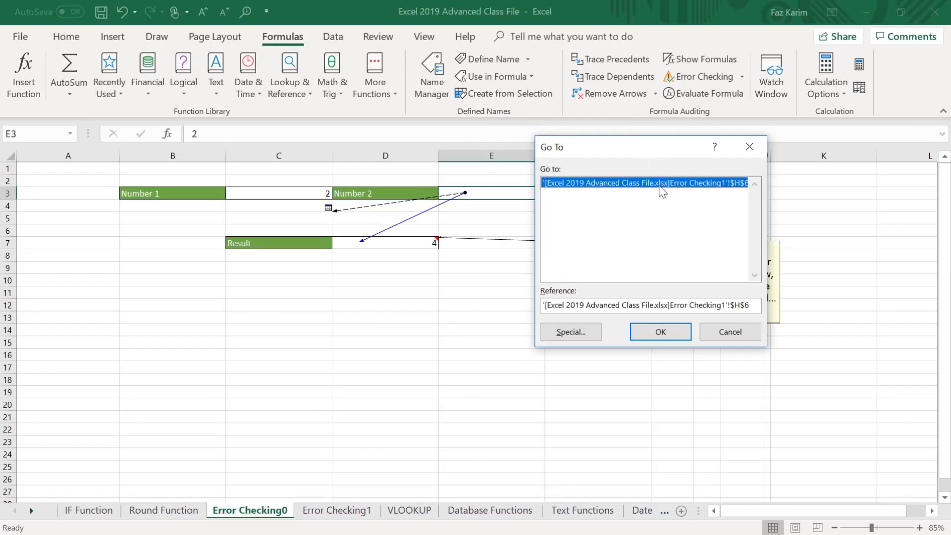
left_click(661, 332)
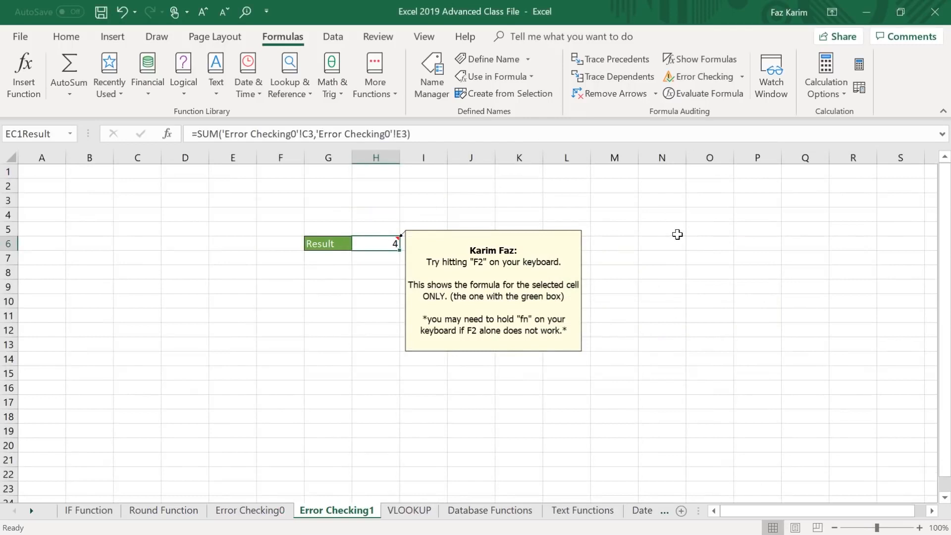
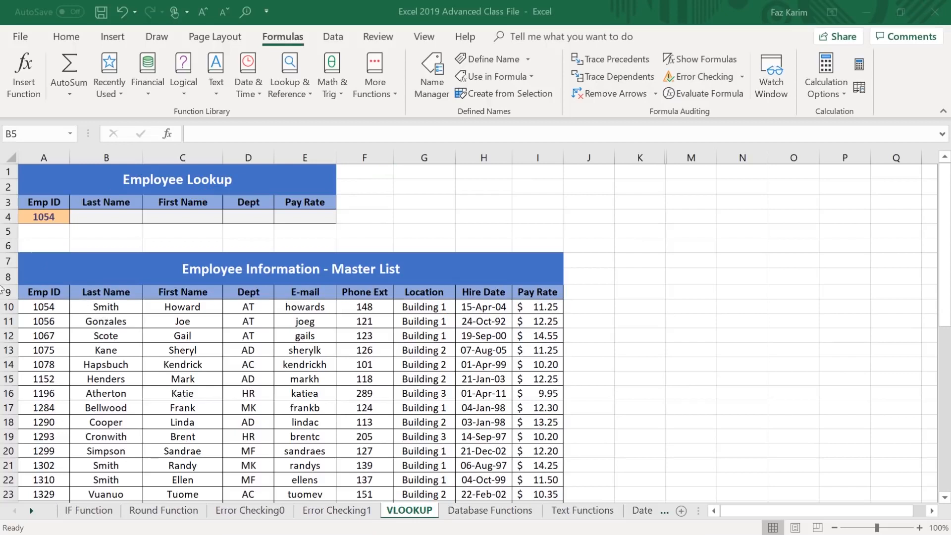
Enter the heading "Vlookup Rules" in the empty cell N2 of the VLOOKUP sheet.
left_click(743, 188)
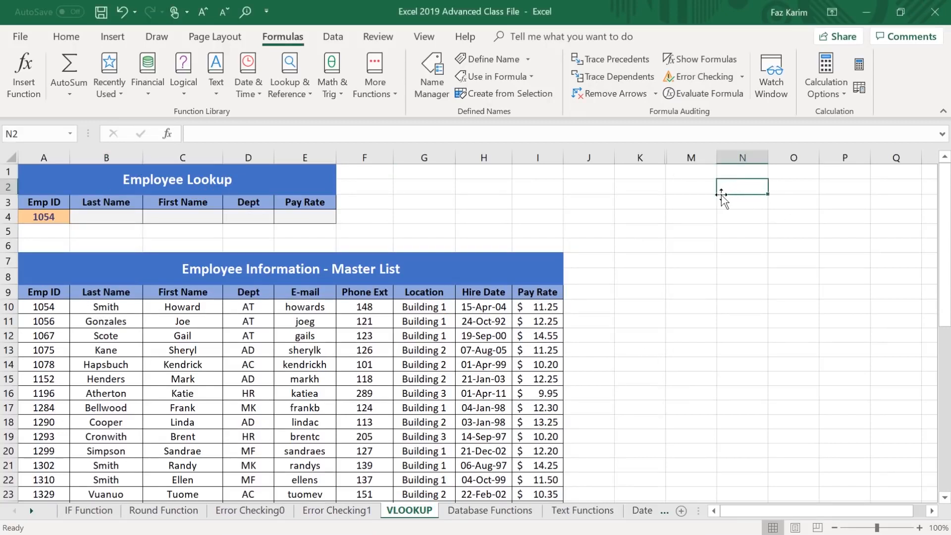
type("Vlookup Rules")
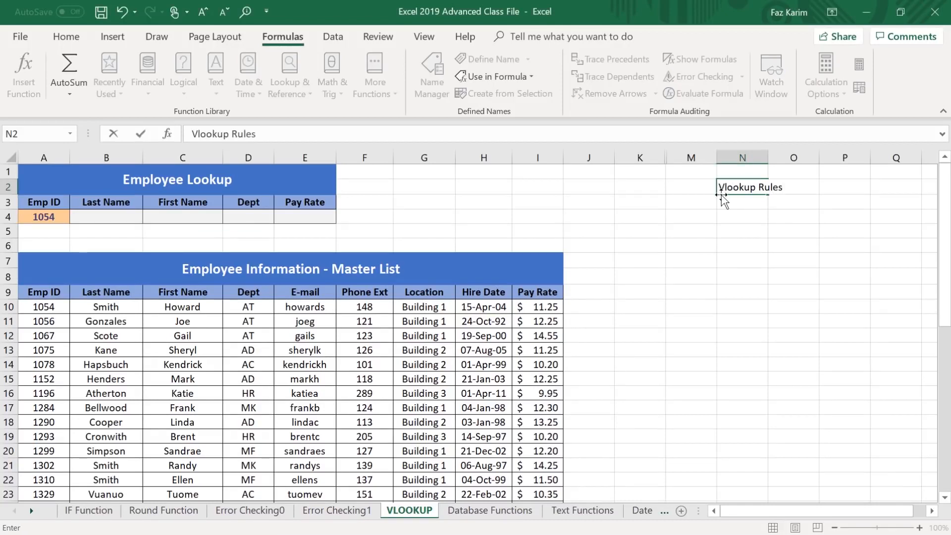
key("Return")
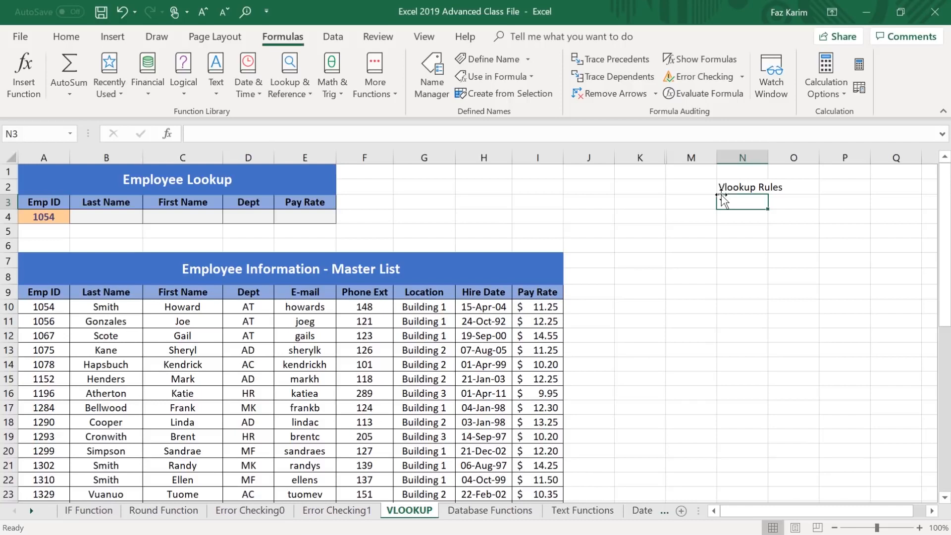
Write the note "lookup_value: Must be the leftmost column" in cell N3, below the Vlookup Rules heading.
type("l")
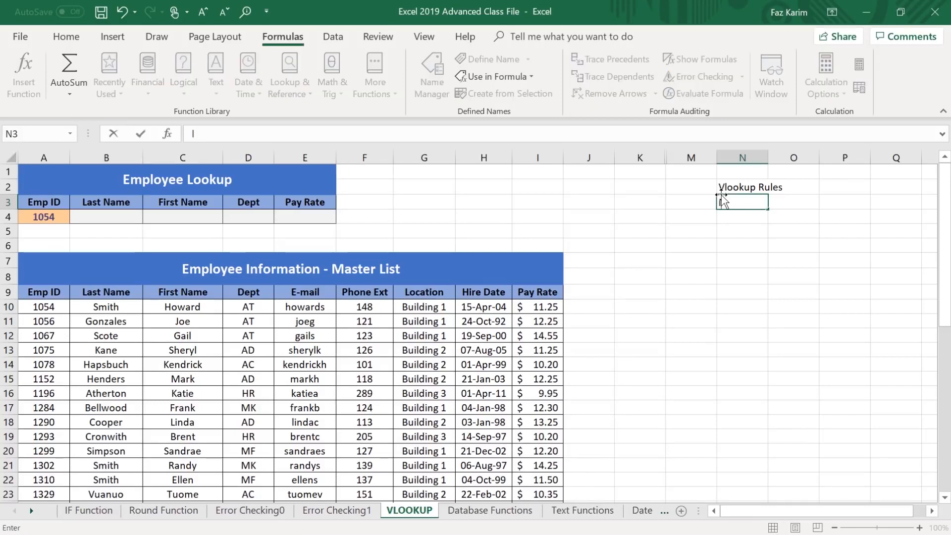
type("ookup_value")
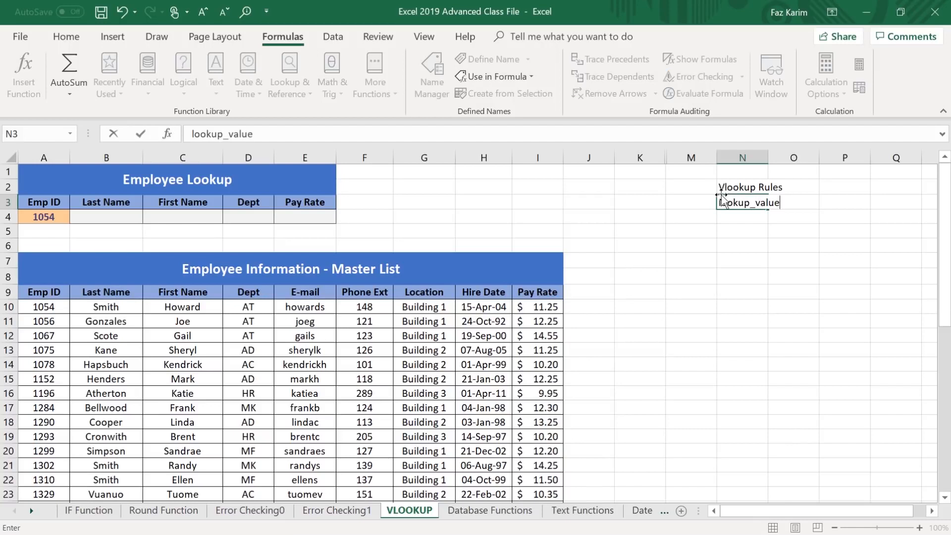
type(": Must be the leftm")
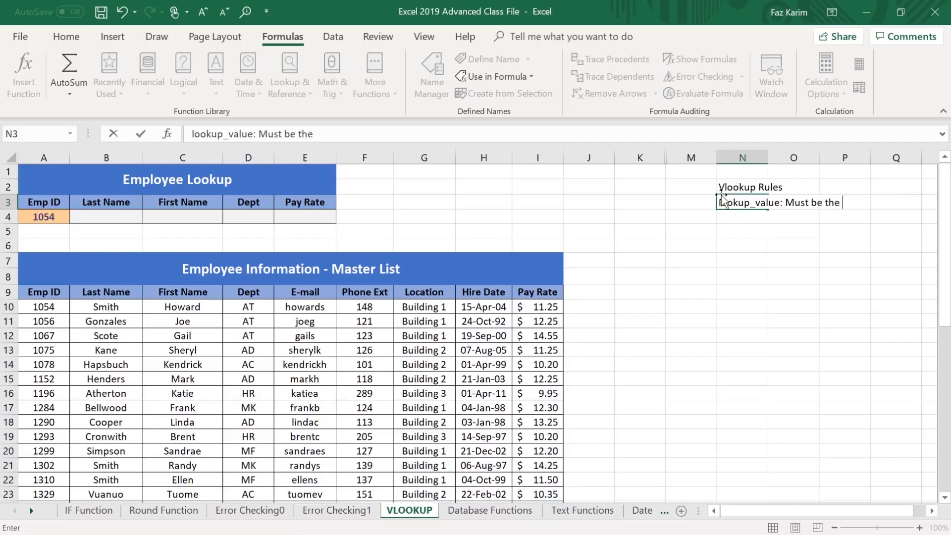
type("ost column")
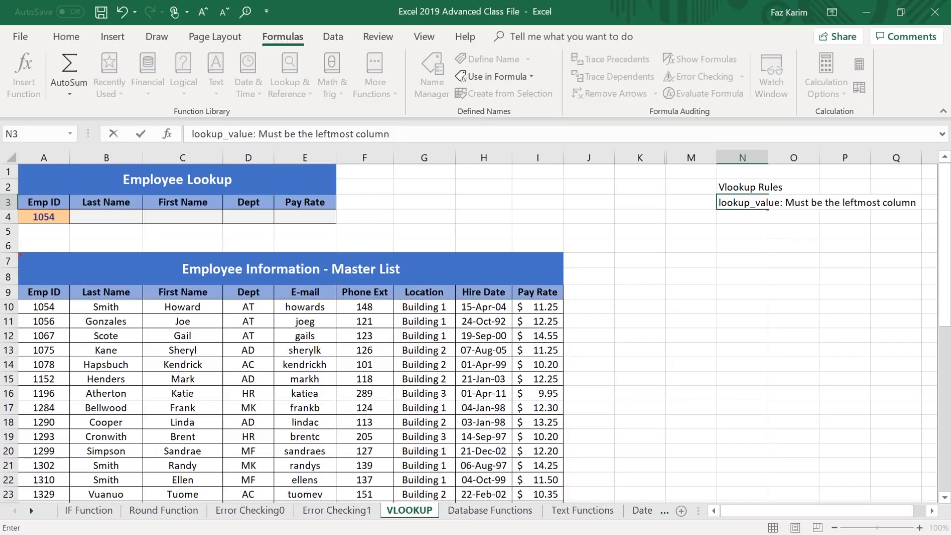
mouse_move(21, 257)
left_mouse_down()
mouse_move(105, 348)
mouse_move(565, 496)
left_mouse_up()
left_click_drag(37, 101, 37, 147)
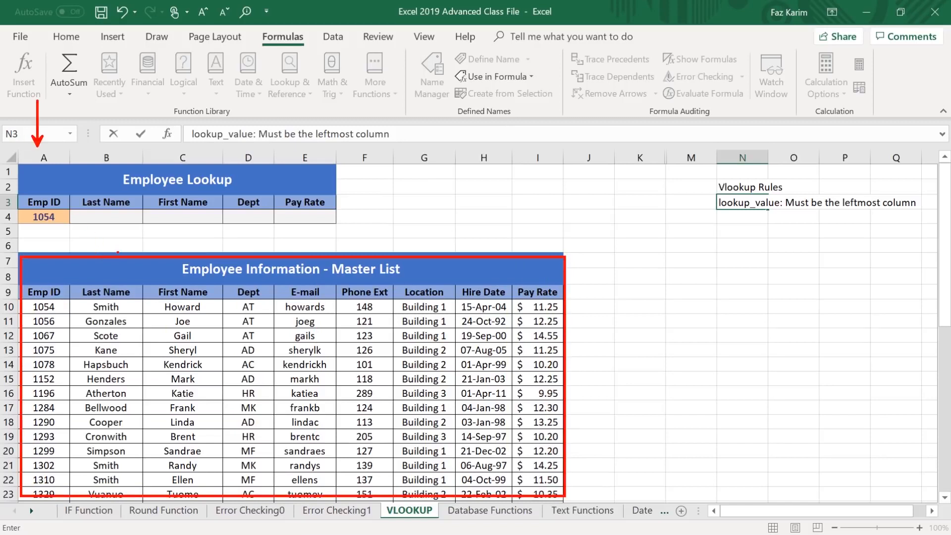
left_click_drag(118, 251, 149, 221)
key("Escape")
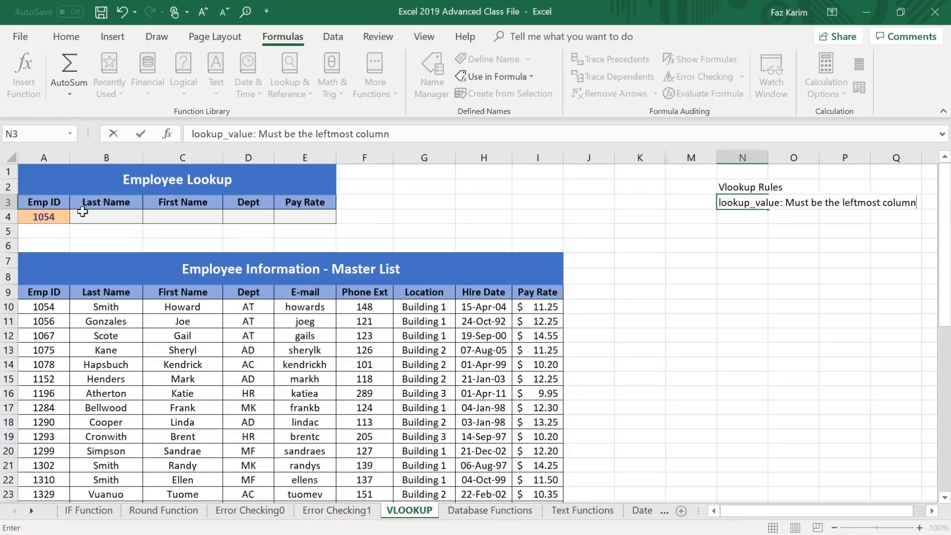
Write the note "Table_array: Simple 2 or more columns of data" in cell N4, below the lookup_value rule.
left_click(728, 216)
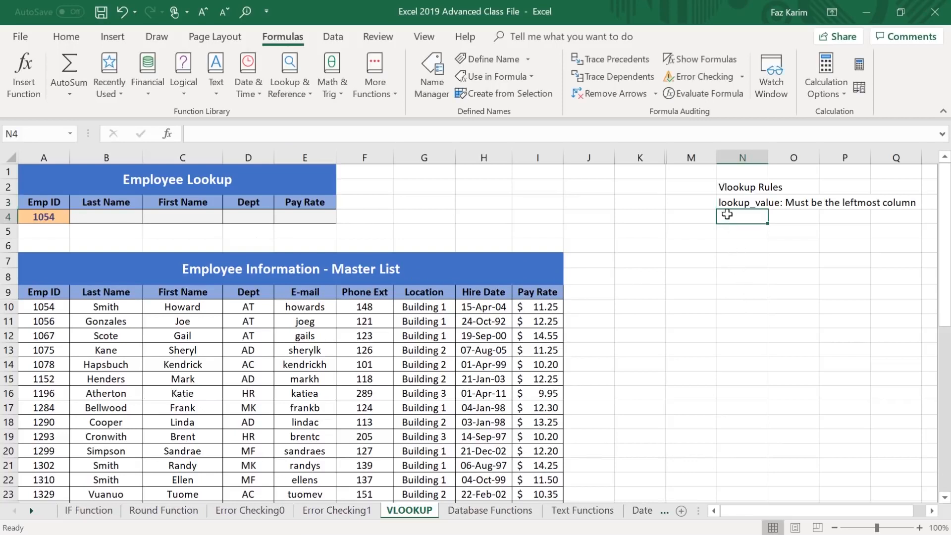
type("Table_array")
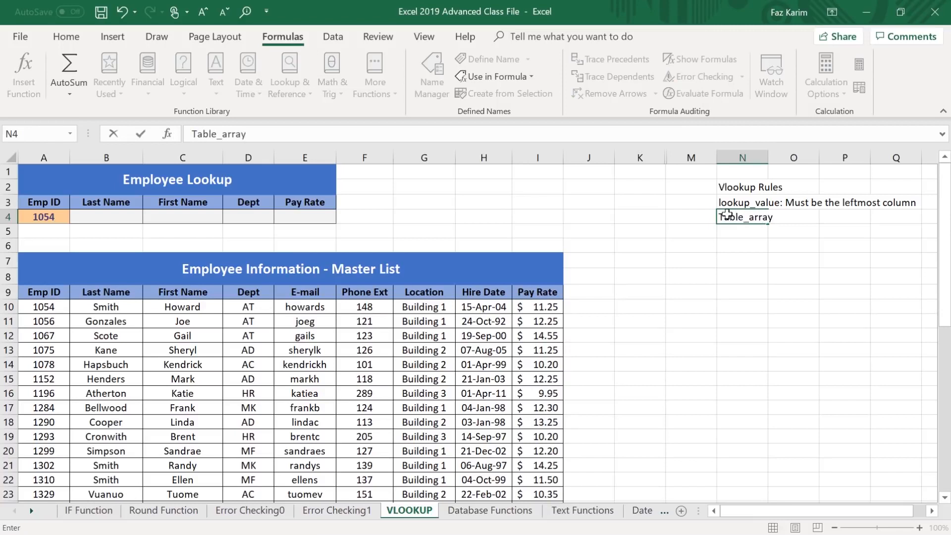
type(": Simple 2 or more co")
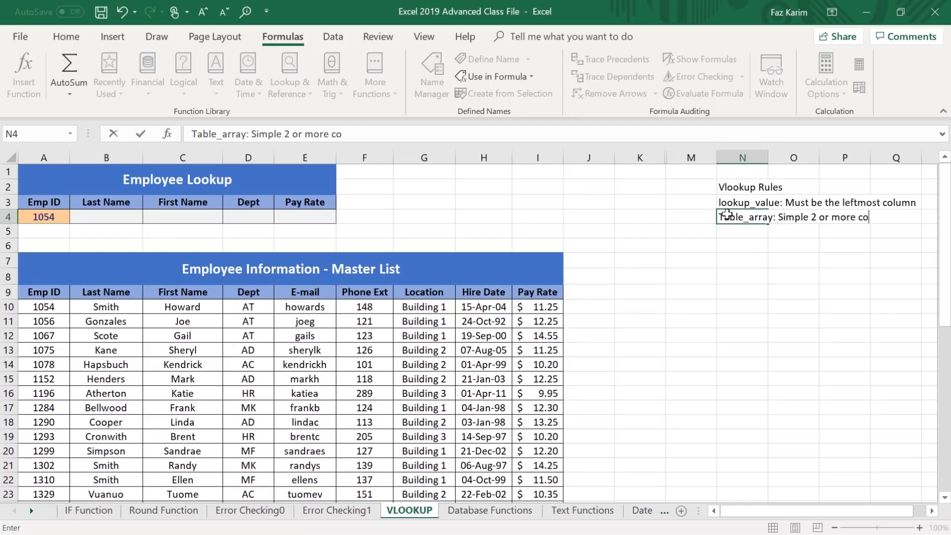
type("lumns of data")
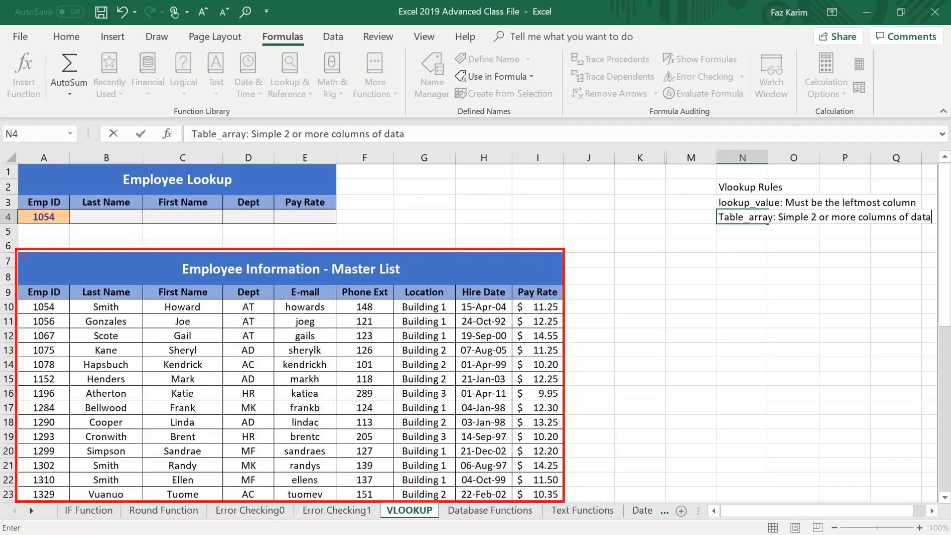
left_click_drag(43, 280, 128, 276)
mouse_move(171, 254)
left_mouse_down()
mouse_move(189, 255)
mouse_move(172, 288)
left_mouse_up()
mouse_move(265, 253)
left_mouse_down()
mouse_move(281, 268)
mouse_move(264, 287)
left_mouse_up()
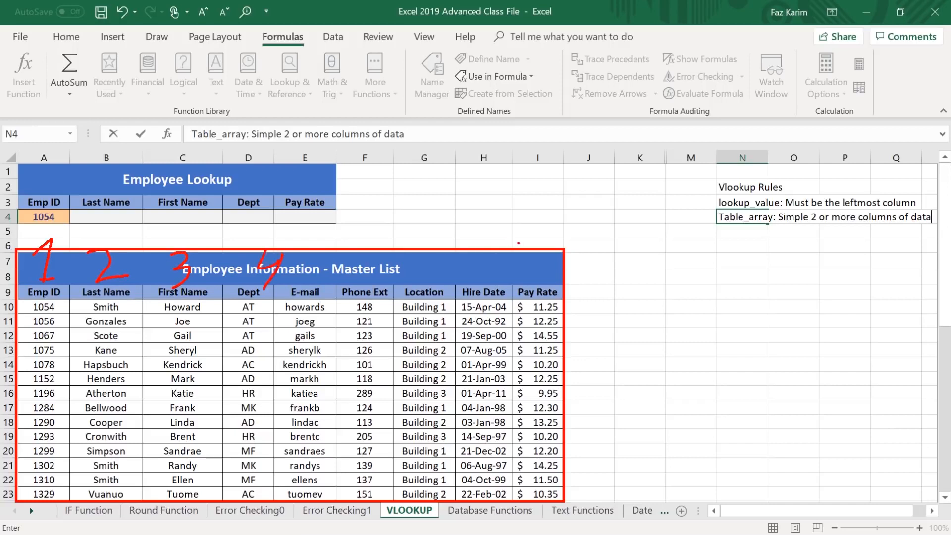
left_click_drag(549, 252, 539, 291)
mouse_move(51, 231)
left_mouse_down()
mouse_move(336, 252)
mouse_move(462, 287)
mouse_move(578, 296)
left_mouse_up()
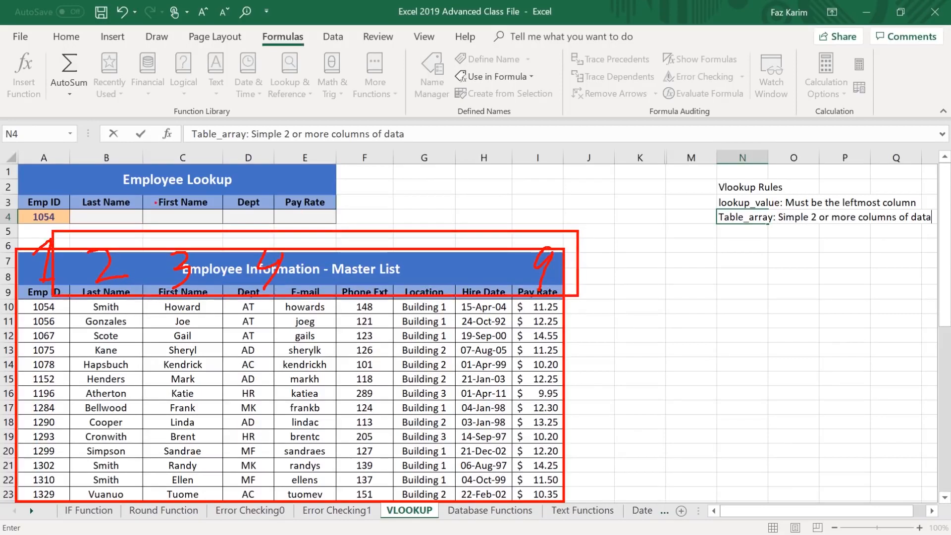
left_click_drag(719, 203, 668, 185)
left_click_drag(23, 242, 38, 180)
mouse_move(74, 243)
left_mouse_down()
mouse_move(62, 235)
mouse_move(38, 290)
mouse_move(81, 242)
mouse_move(61, 235)
left_mouse_up()
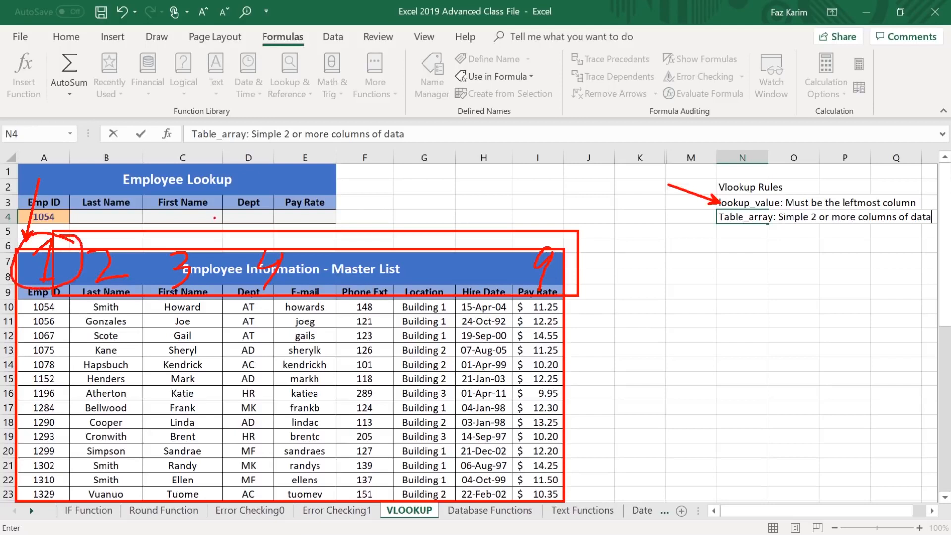
key("Escape")
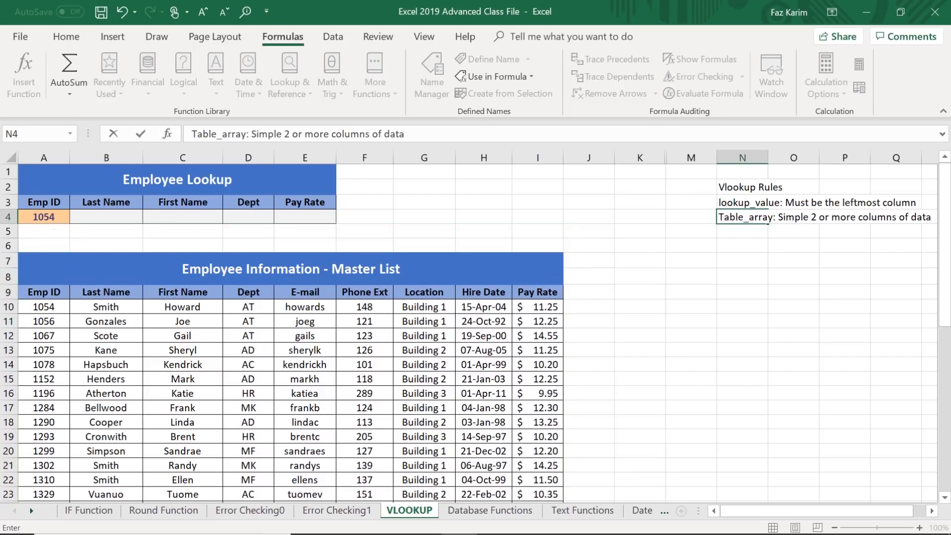
Start the third rule in cell N5 with the label "Col-index-num:".
left_click(742, 233)
type("Col-index-nu")
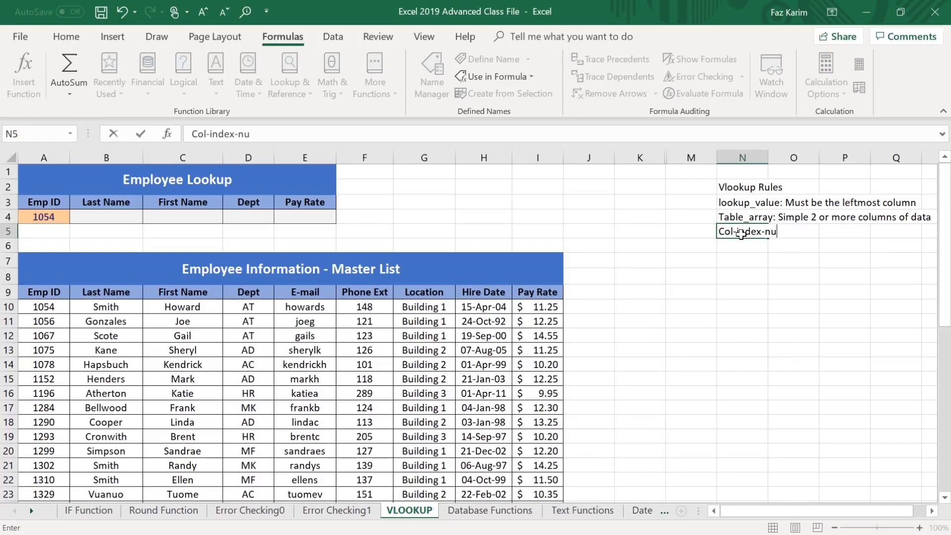
type("m:")
mouse_move(4, 283)
left_mouse_down()
mouse_move(398, 462)
mouse_move(578, 501)
left_mouse_up()
mouse_move(32, 245)
left_mouse_down()
mouse_move(39, 267)
mouse_move(29, 281)
mouse_move(56, 275)
left_mouse_up()
mouse_move(91, 246)
left_mouse_down()
mouse_move(122, 245)
mouse_move(121, 268)
left_mouse_up()
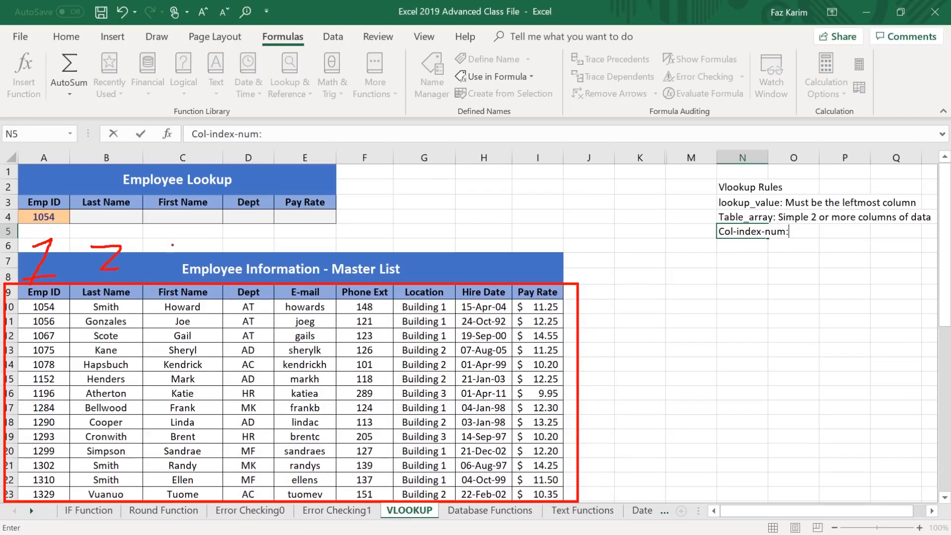
mouse_move(188, 244)
left_mouse_down()
mouse_move(208, 260)
mouse_move(188, 274)
left_mouse_up()
left_click_drag(534, 226, 540, 267)
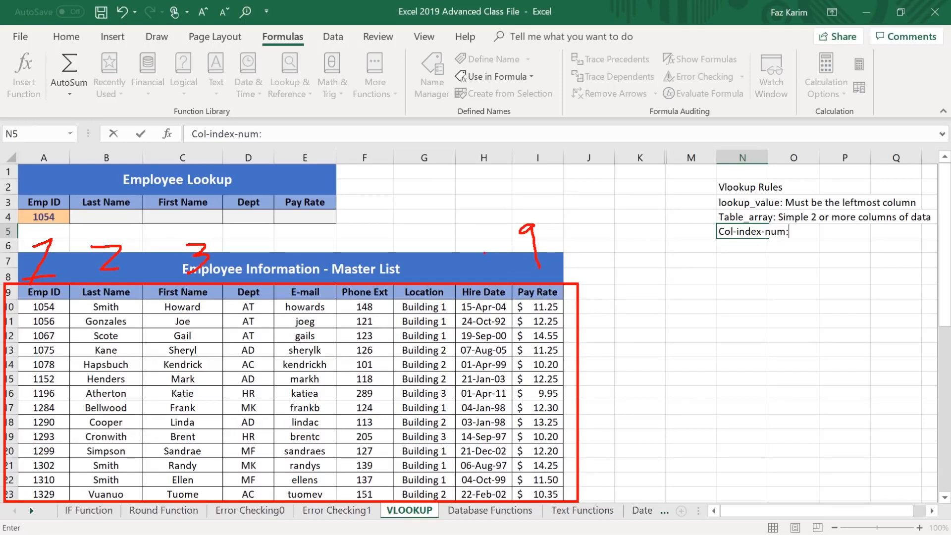
left_click_drag(127, 145, 126, 191)
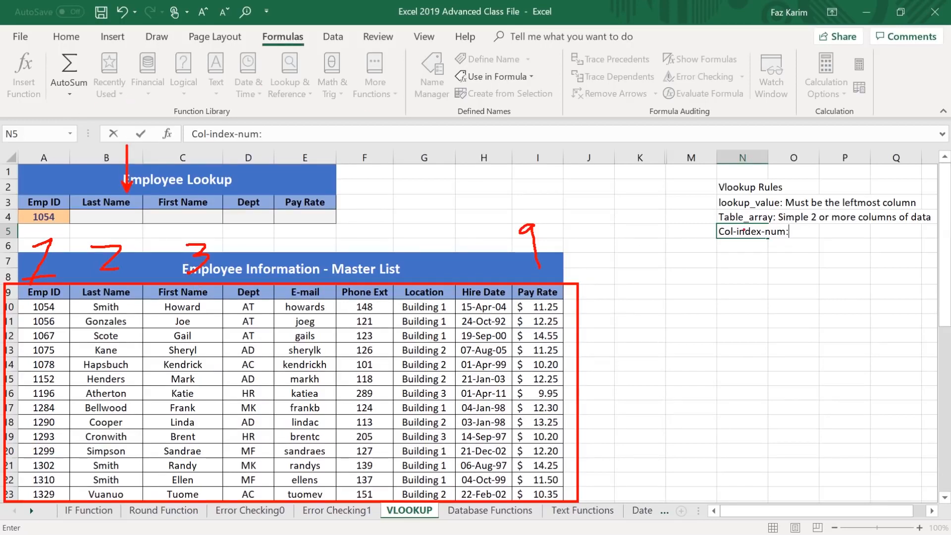
left_click_drag(714, 232, 632, 227)
left_click_drag(178, 239, 131, 277)
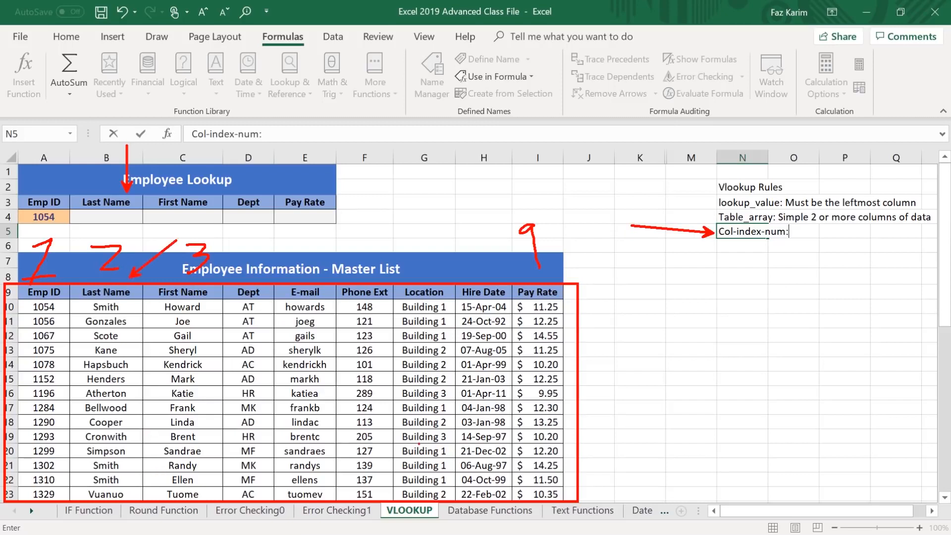
mouse_move(828, 225)
left_mouse_down()
mouse_move(839, 240)
mouse_move(852, 240)
mouse_move(832, 253)
mouse_move(842, 253)
left_mouse_up()
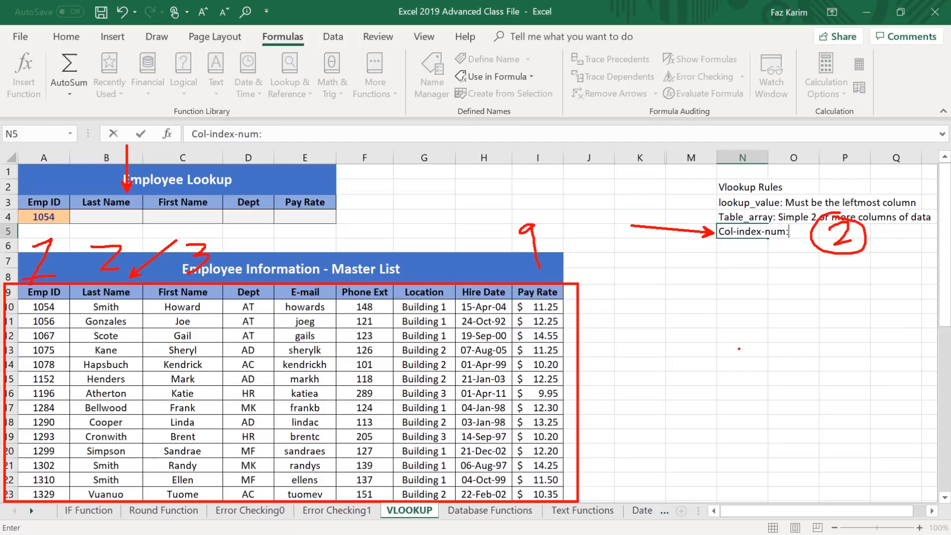
key("Escape")
Complete the Col-index-num rule in N5 with "it’s the placement of the column in the table_array ( 2- Last Name)".
type("it’s the placement of the column in the table_ar")
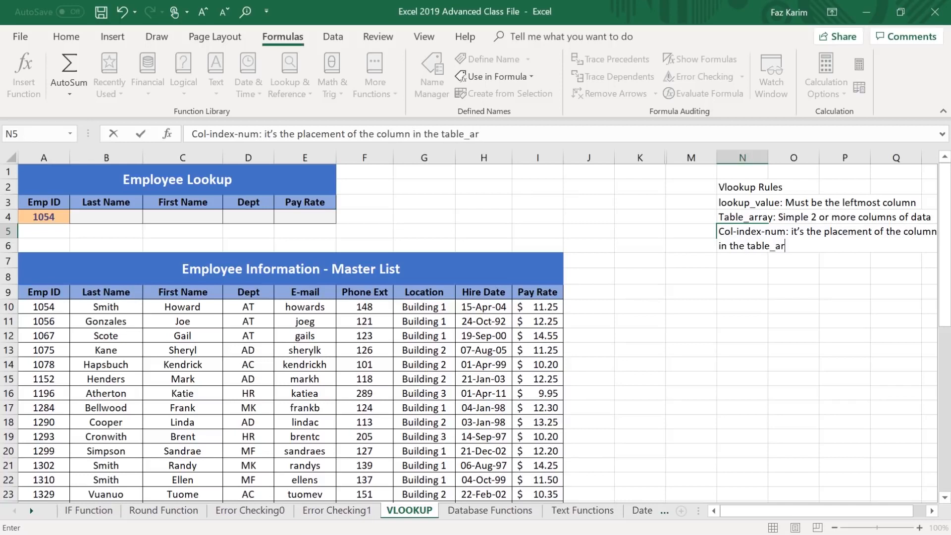
type("ray ( 2- Last Name)")
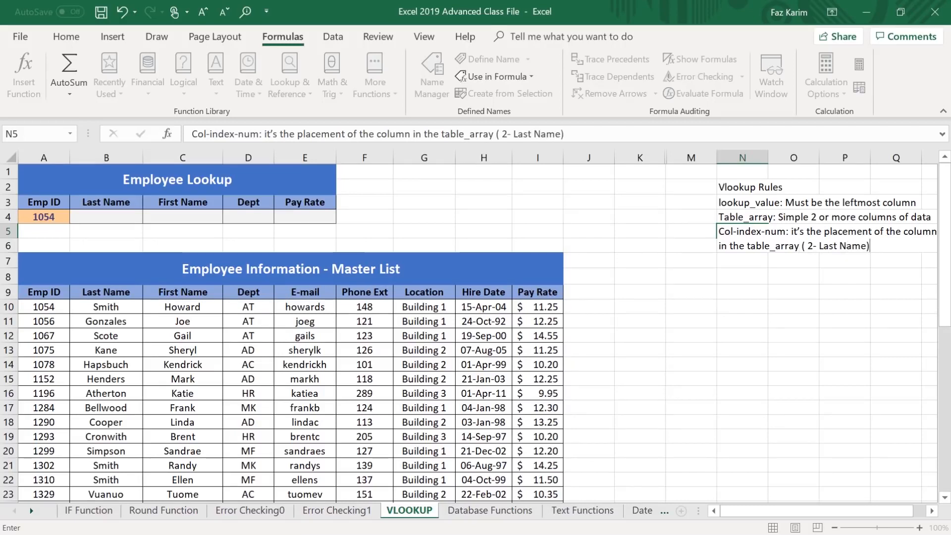
key("Return")
Enter the rule "[range_lookup]: True == Approx Match, FALSE == 0 = EXACT MATCH" in cell N6.
key("F2")
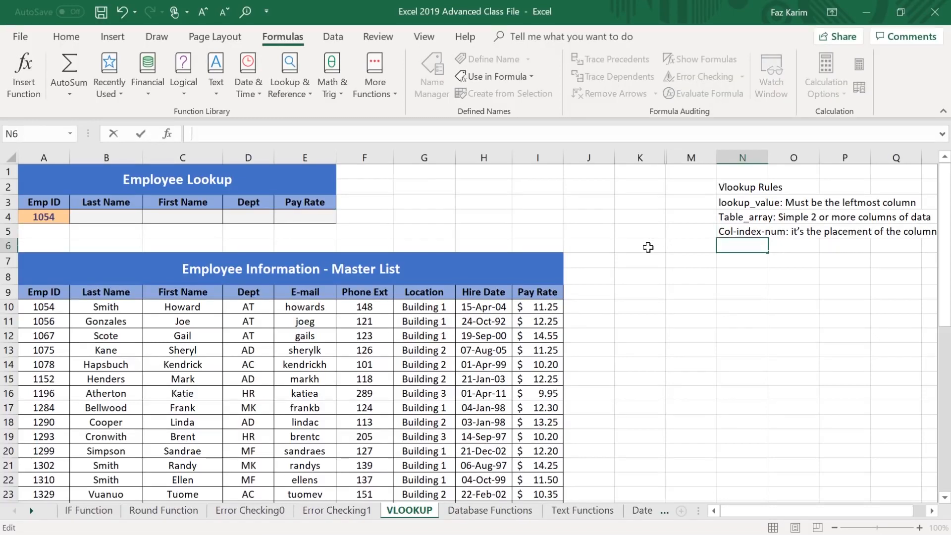
type("[ra")
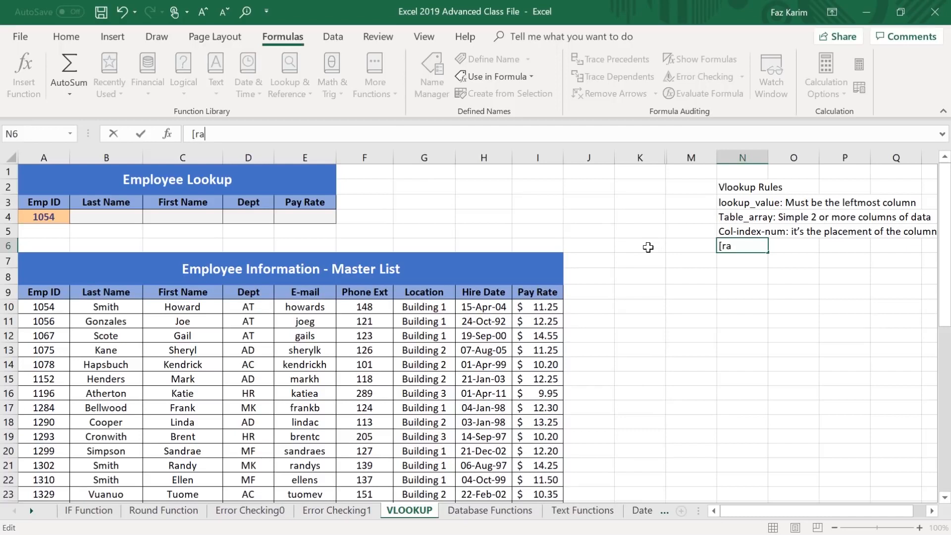
type("nge_lookup]:")
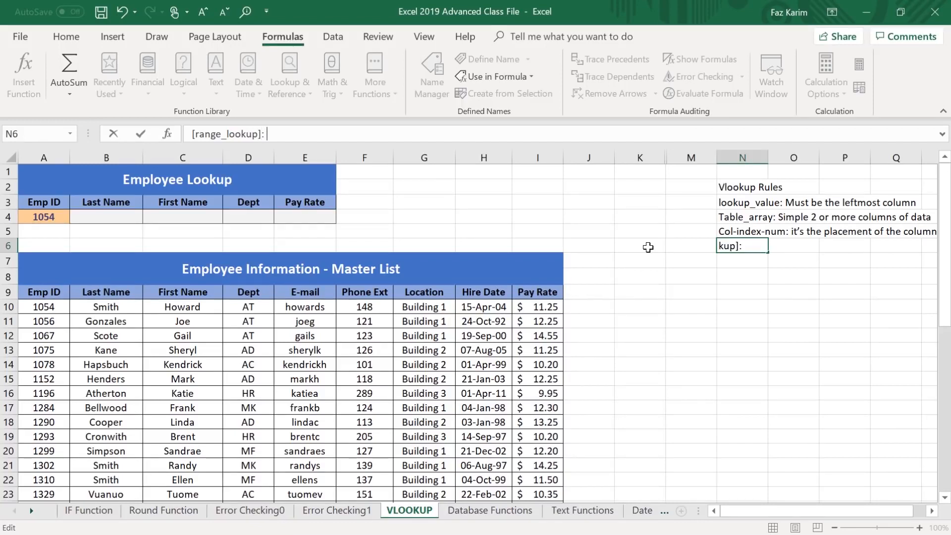
type(" True == Approx ")
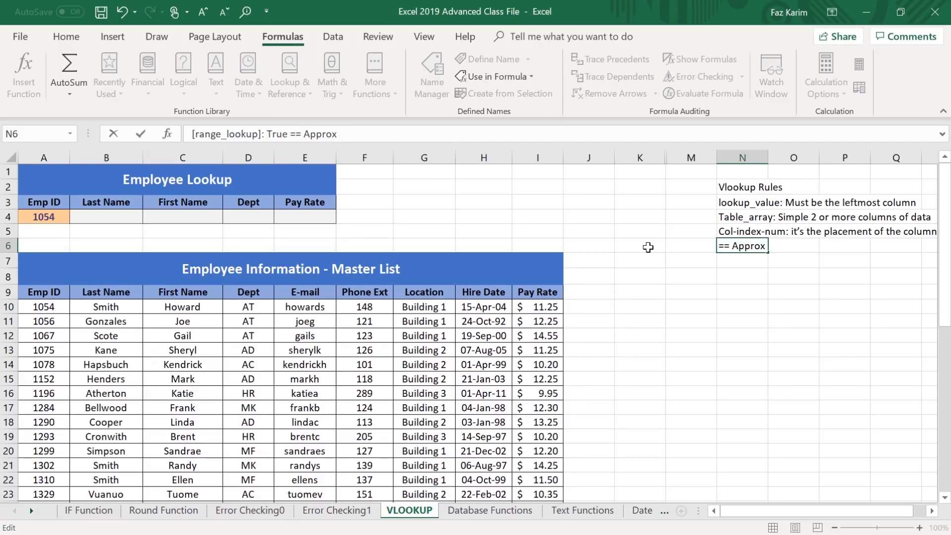
type("Match,")
type("F")
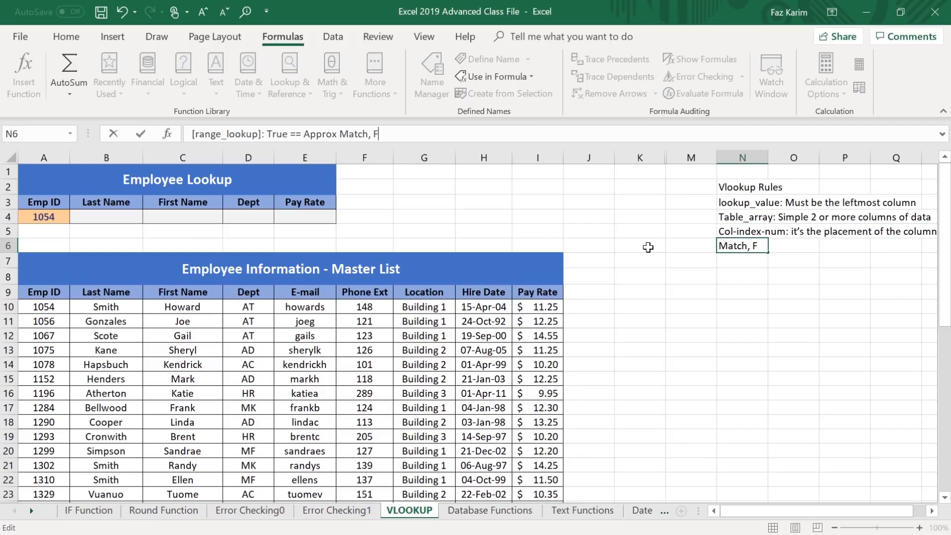
type("ALSE == 0 = EXACT MATCH")
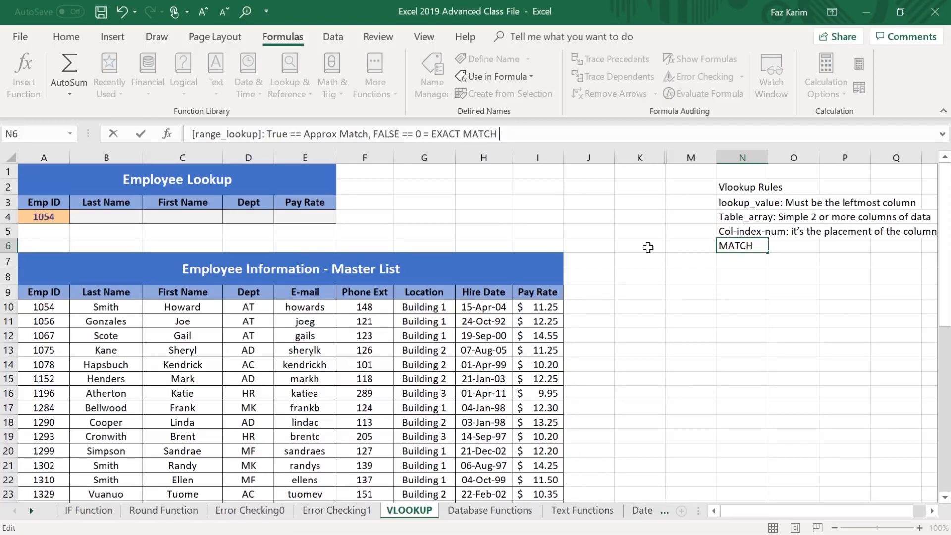
key("Return")
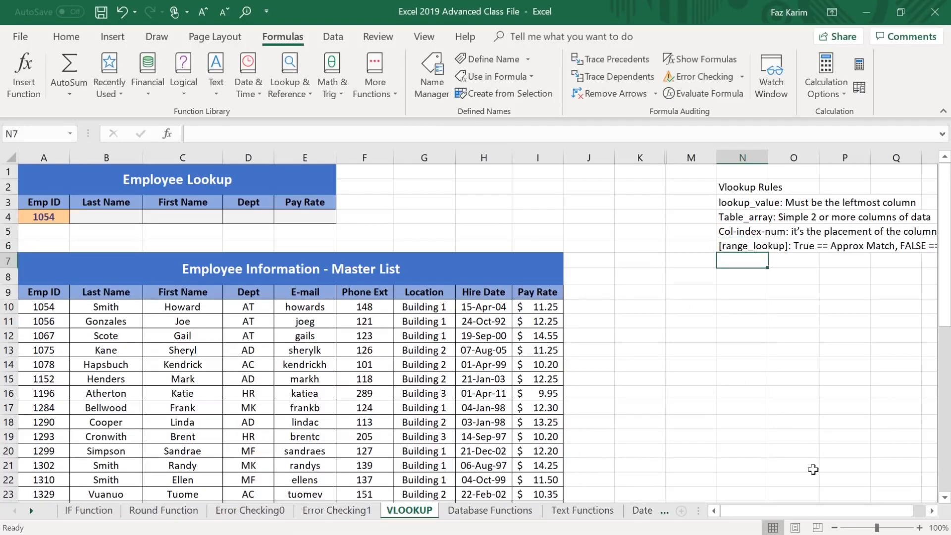
Start a VLOOKUP formula in the Last Name cell B4, using the Emp ID in A4 as the lookup value.
left_click_drag(812, 513, 824, 516)
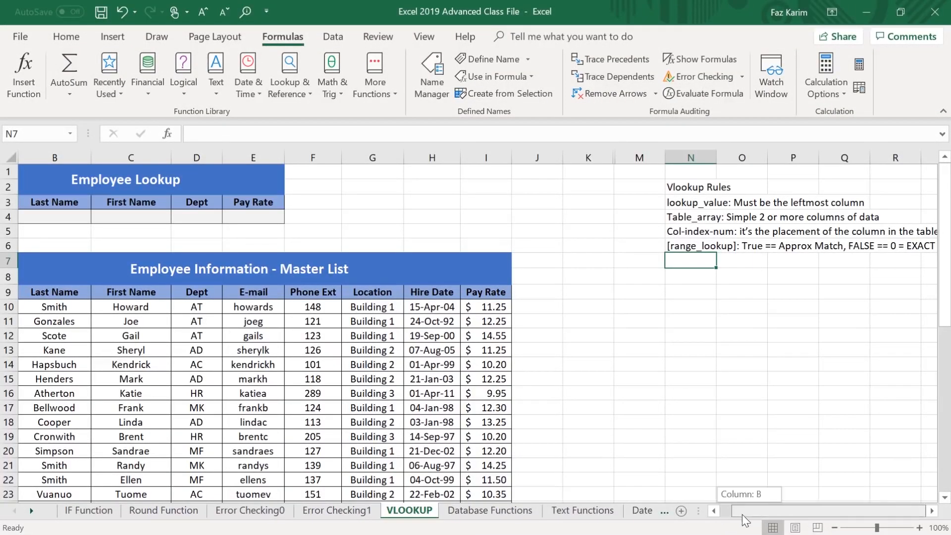
left_click(715, 511)
left_click(93, 215)
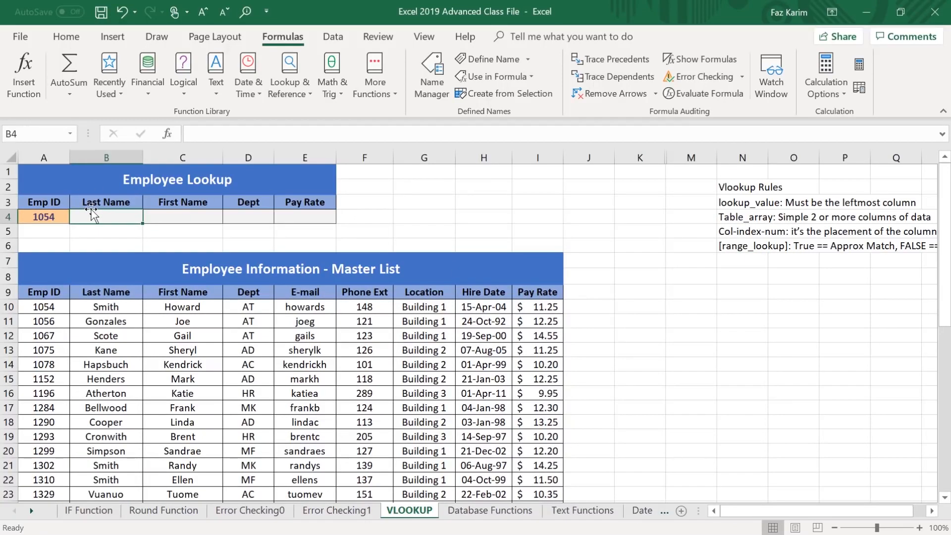
type("=vl")
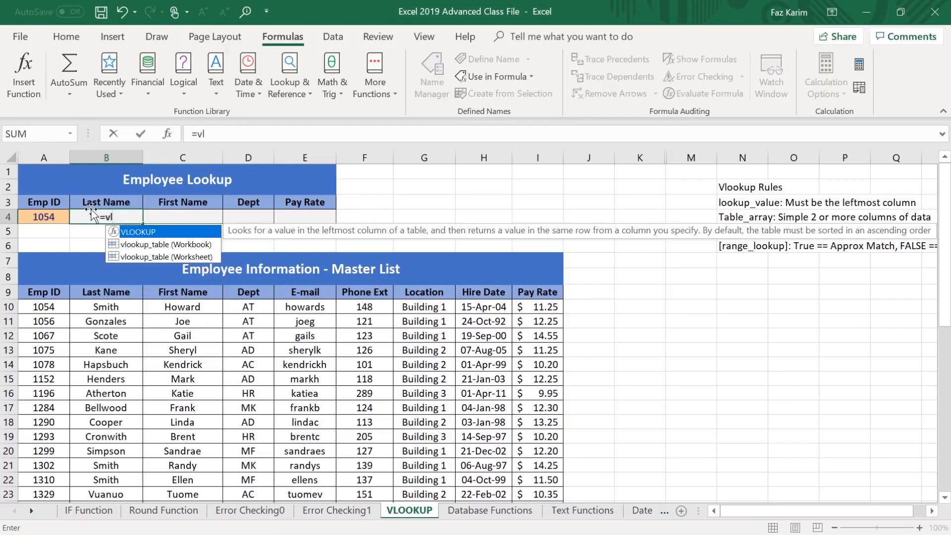
key("Tab")
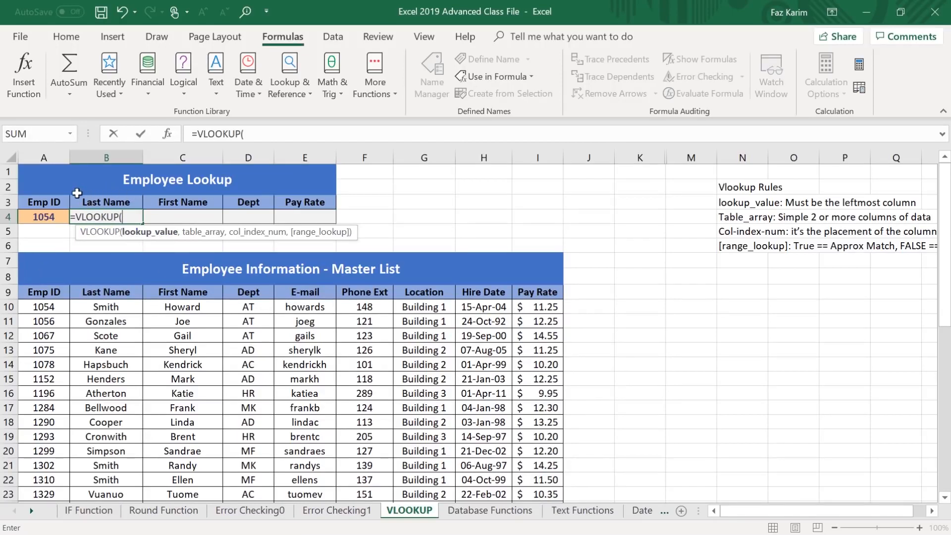
left_click(55, 219)
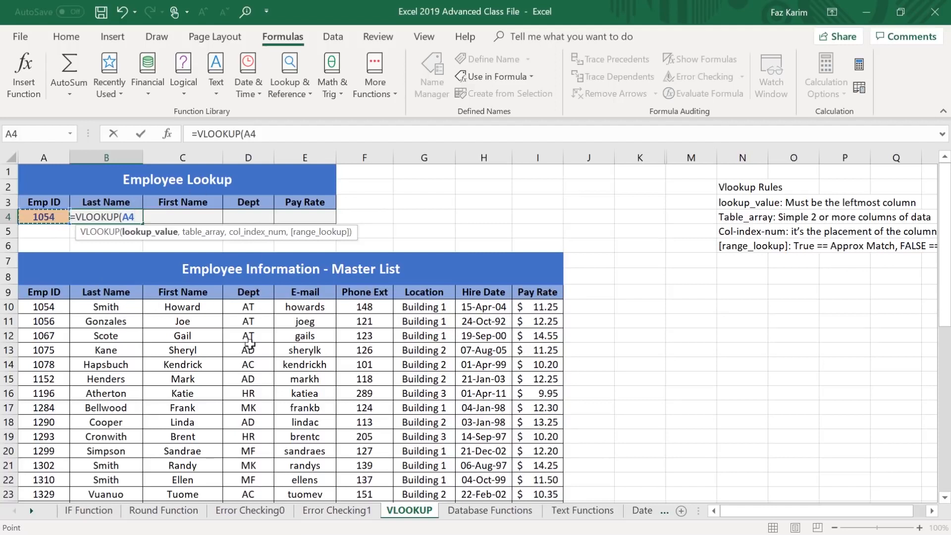
type(",")
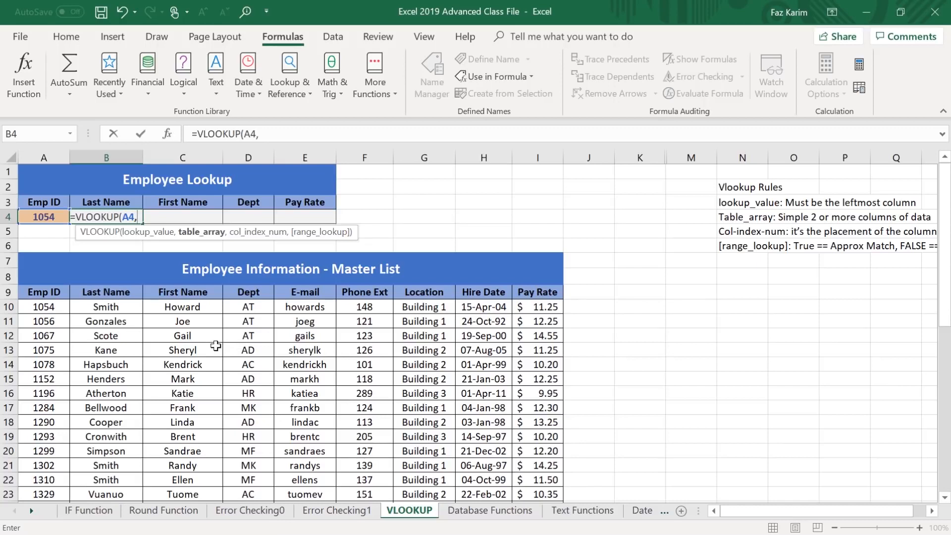
Supply the master list data range A10:I46 as the table_array of the VLOOKUP in B4.
left_click(45, 307)
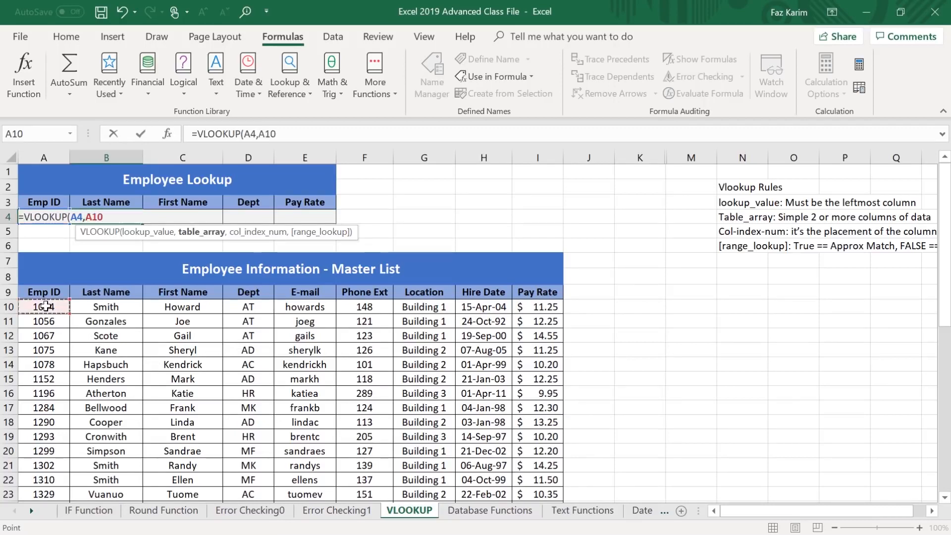
left_click_drag(114, 307, 50, 308)
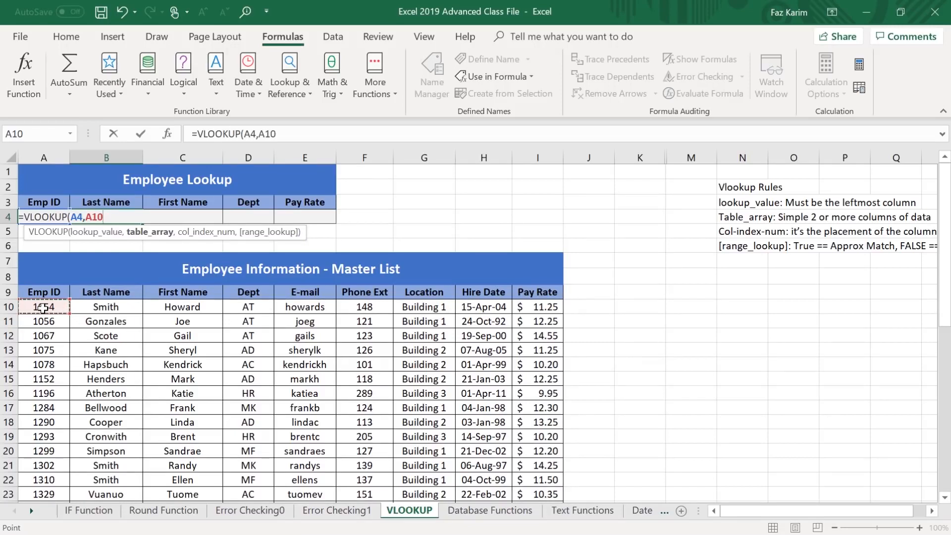
key("ctrl+shift+Right")
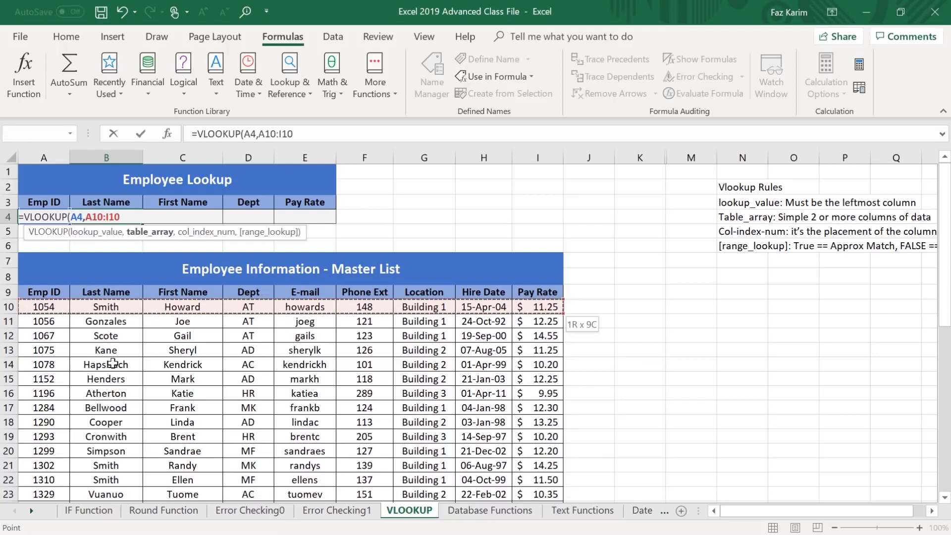
key("ctrl+shift+Down")
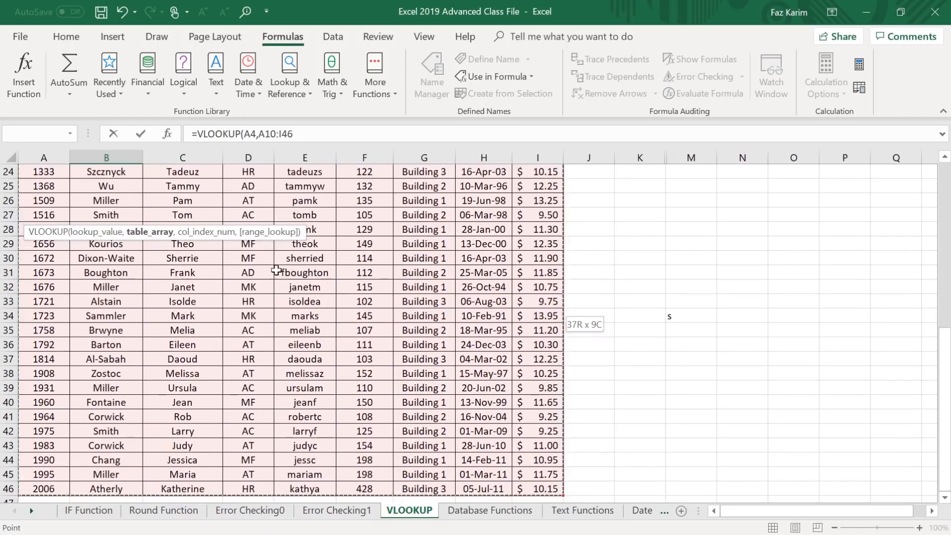
scroll(607, 4, "up", 2)
scroll(606, 4, "up", 2)
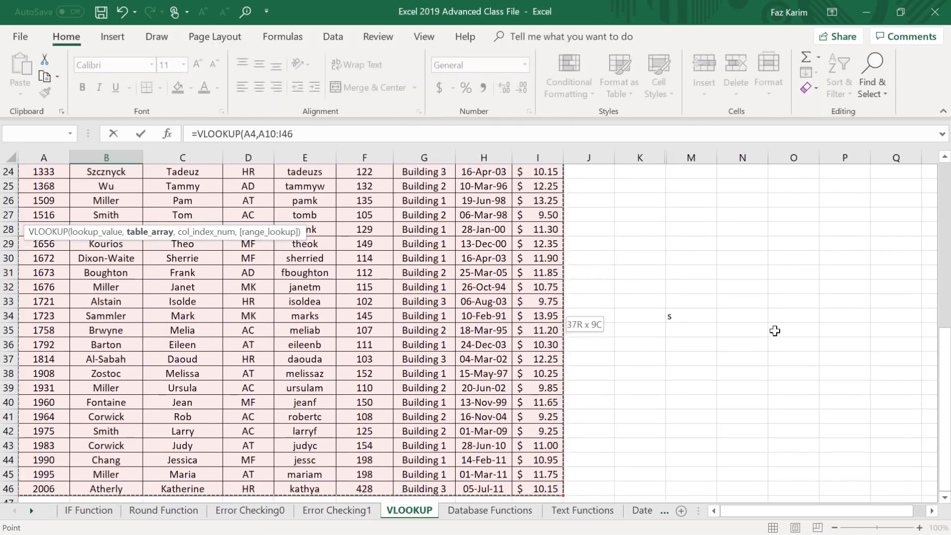
scroll(671, 363, "up", 8)
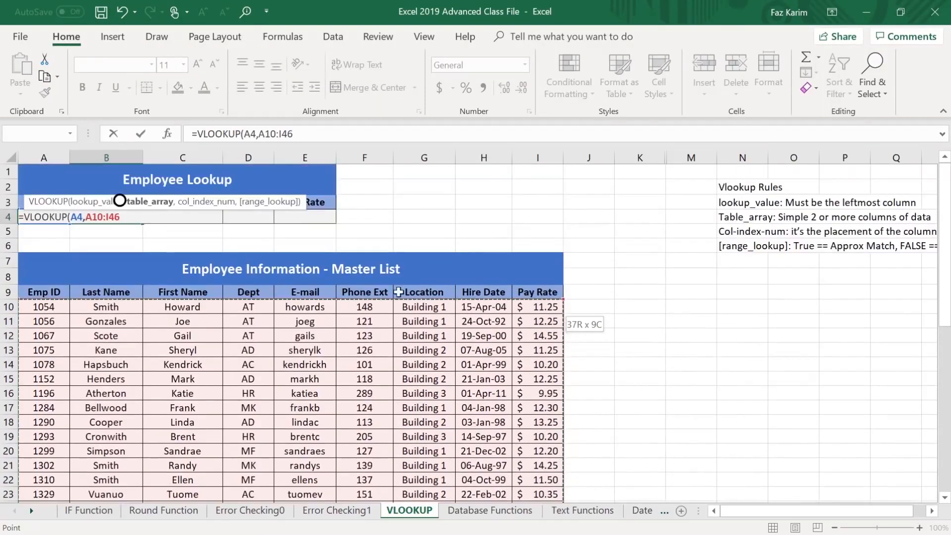
left_click(305, 138)
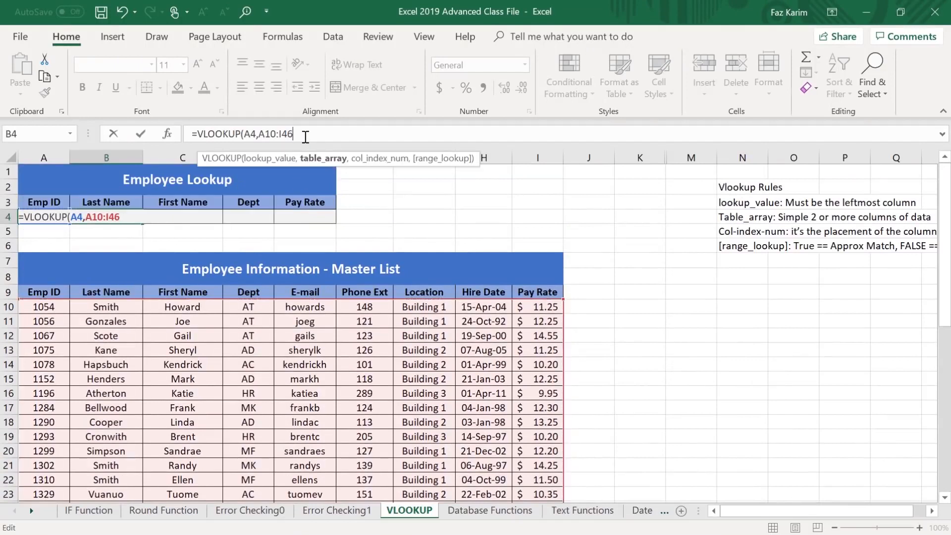
type(",")
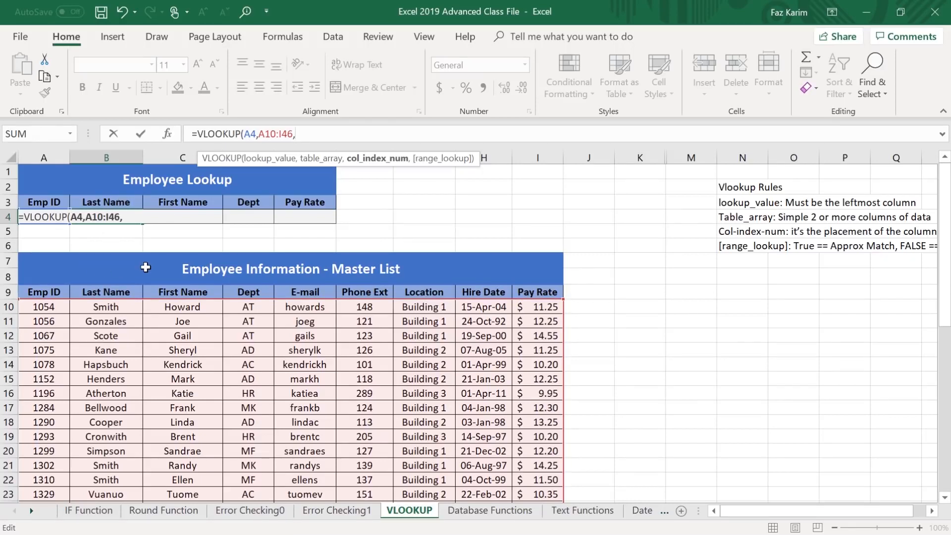
Complete the VLOOKUP in B4 with column index 2 and FALSE for an exact match.
type("2,")
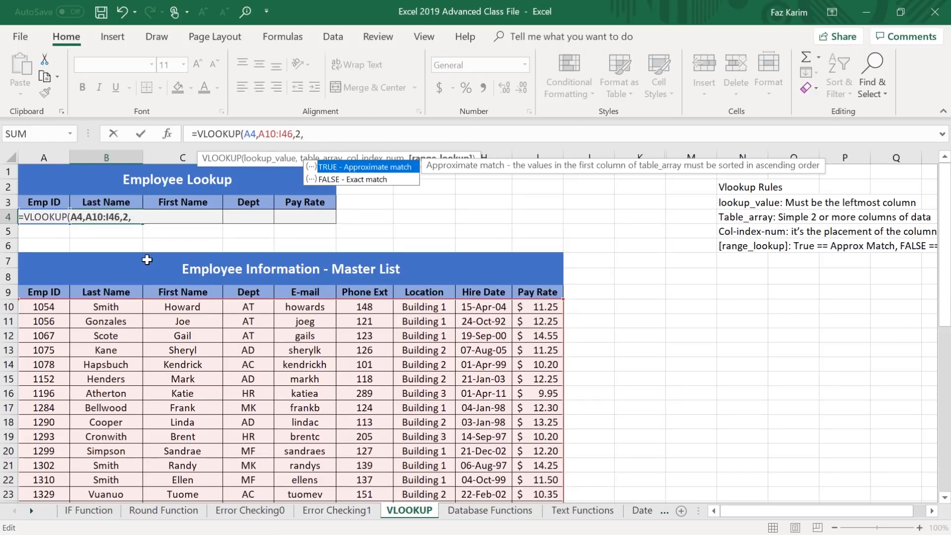
key("Down")
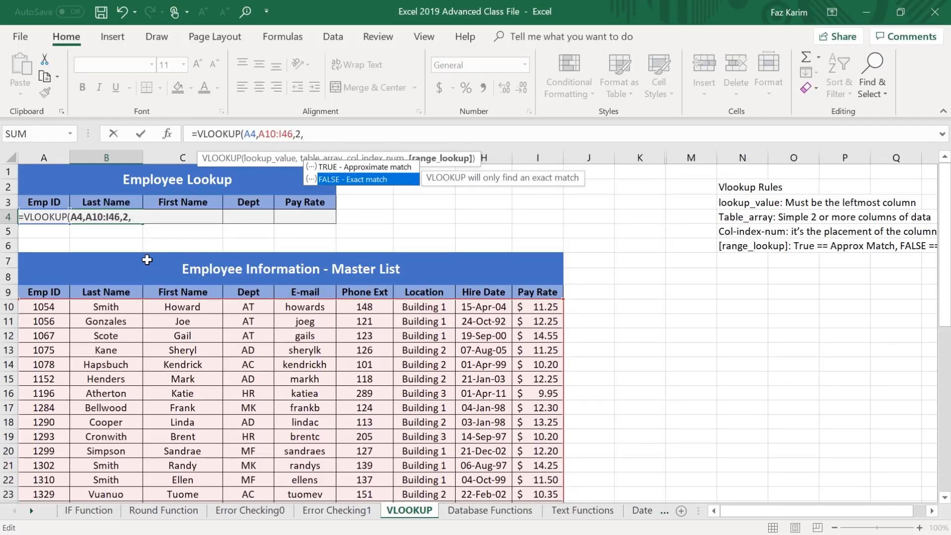
key("Tab")
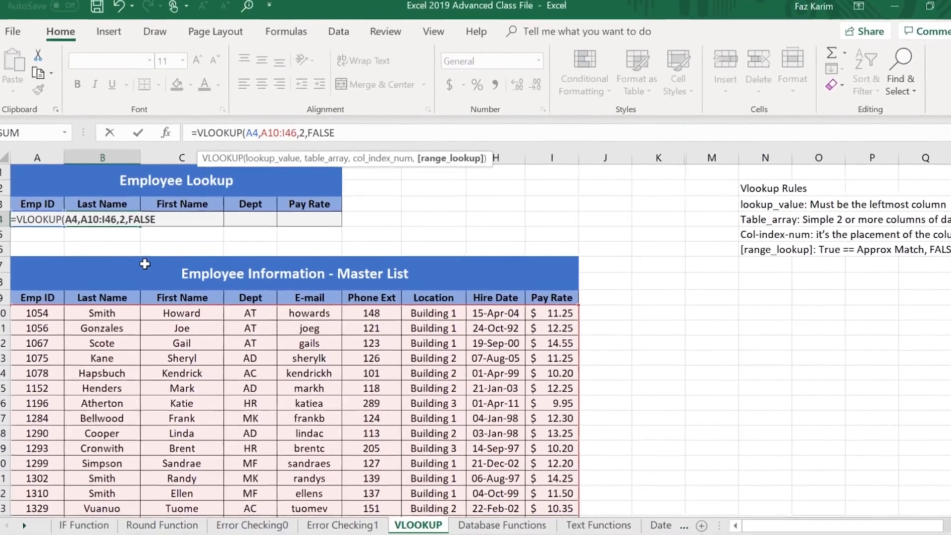
type(")")
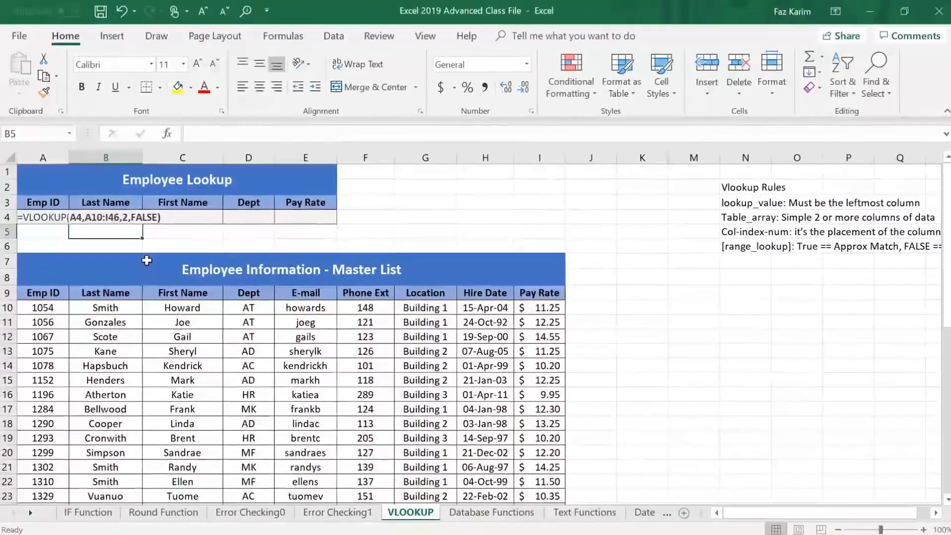
key("Return")
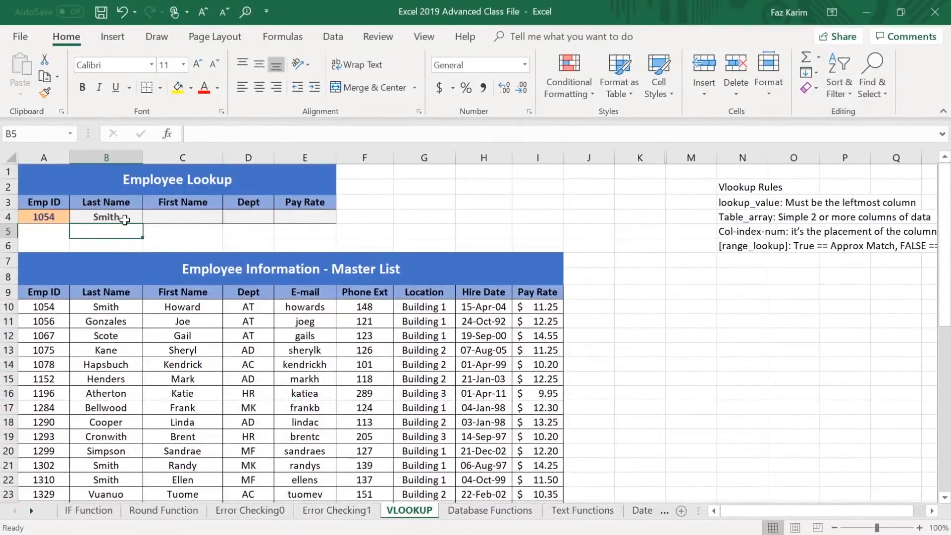
left_click(124, 219)
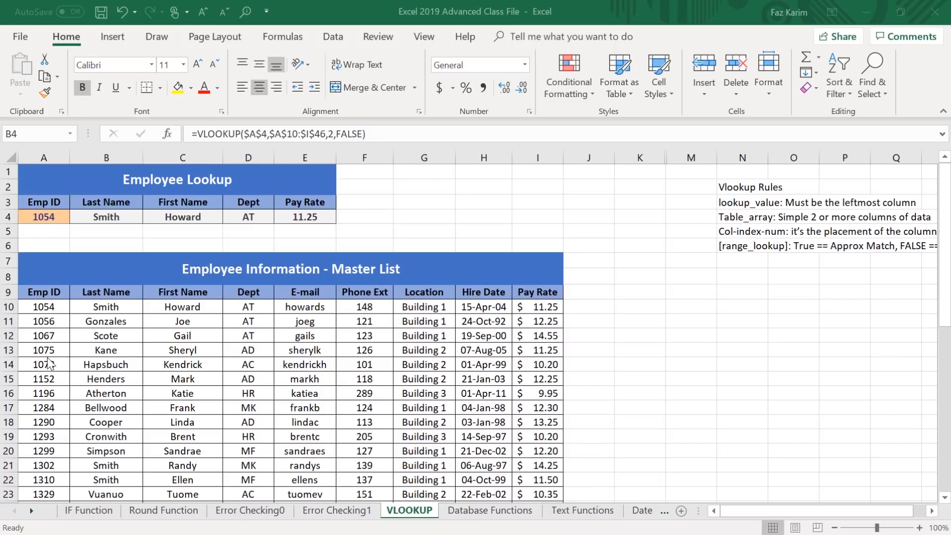
Replace the Emp ID in cell A4 with 10000 to test an ID outside the master list.
left_click(58, 216)
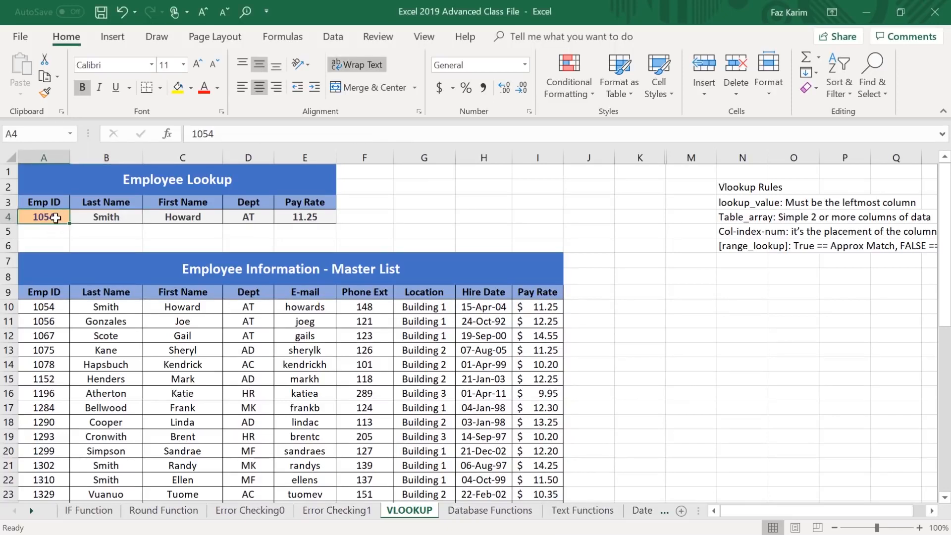
key("Delete")
type("1")
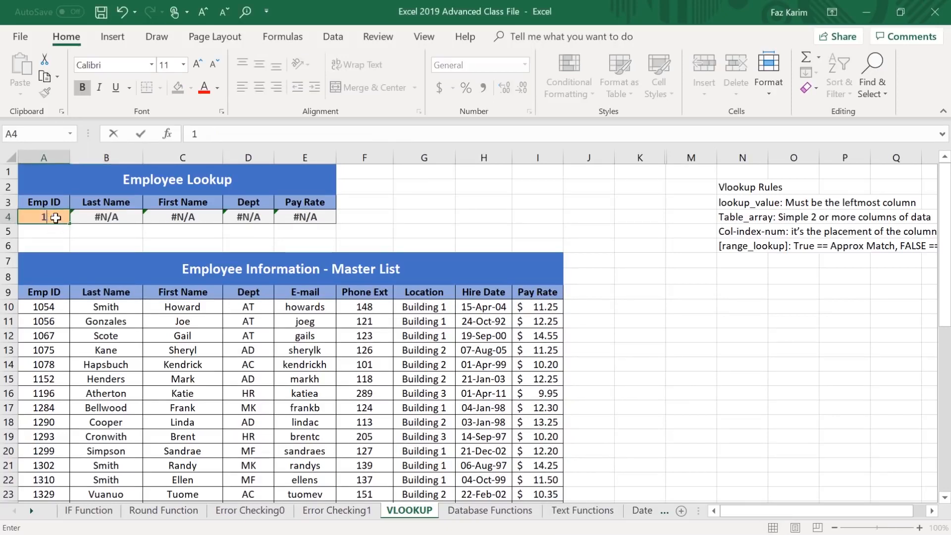
type("0000")
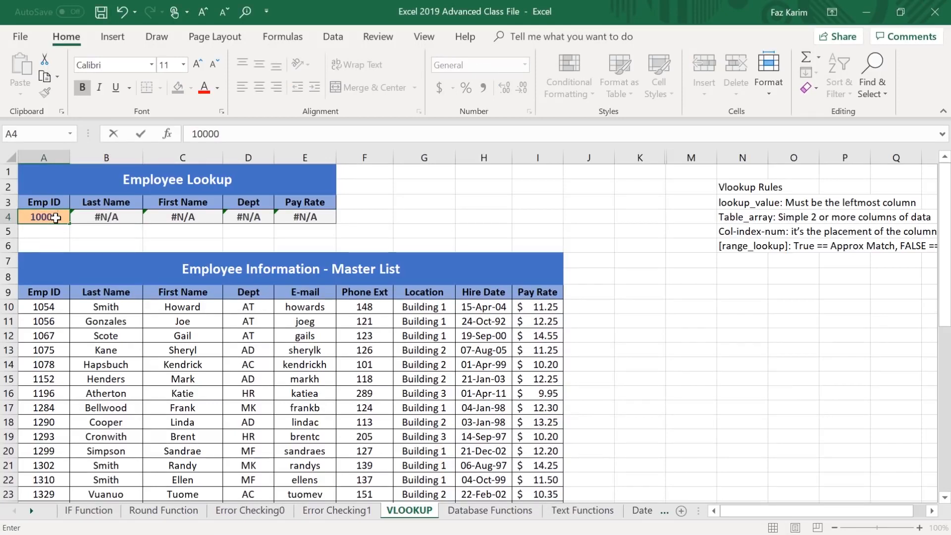
key("Return")
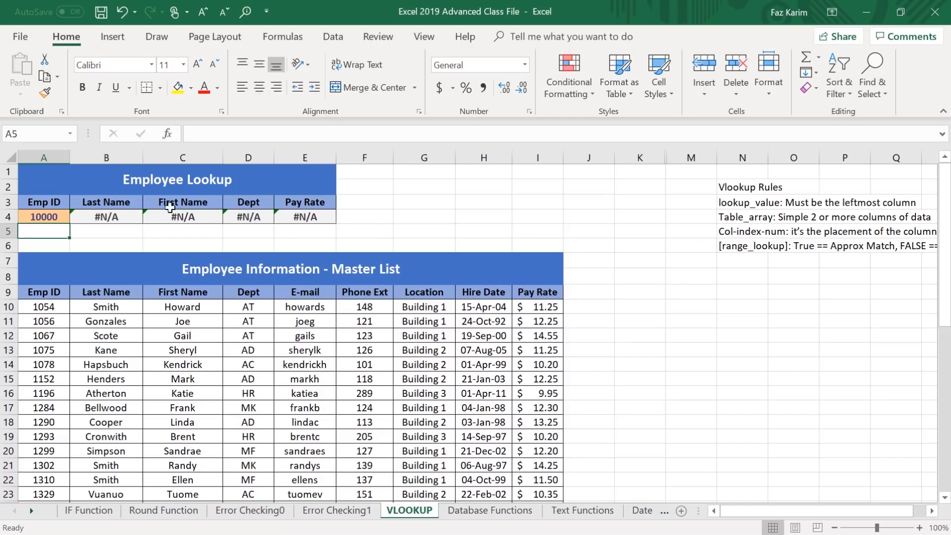
Insert IFERROR in front of the VLOOKUP in the Last Name cell B4, making the lookup its value argument.
left_click(107, 220)
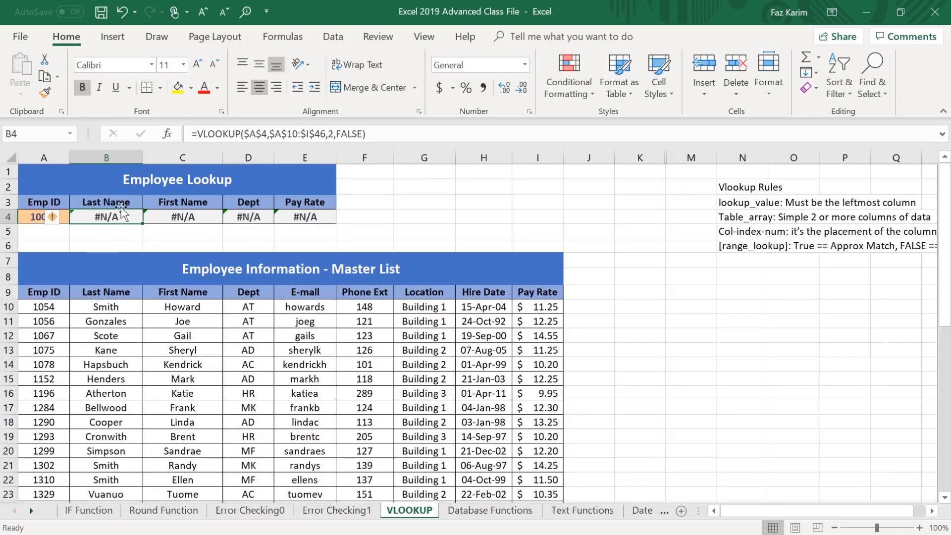
left_click(198, 135)
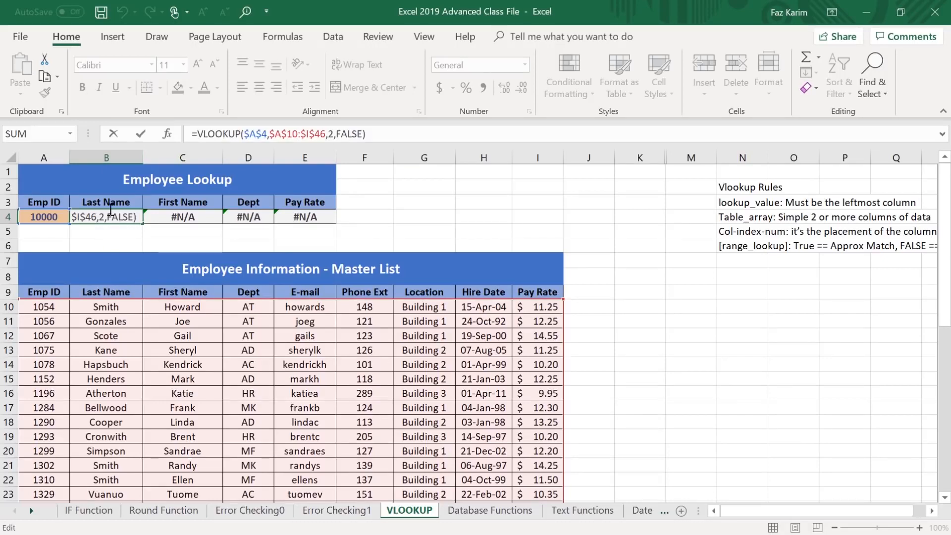
key("Home")
key("Right")
type("if")
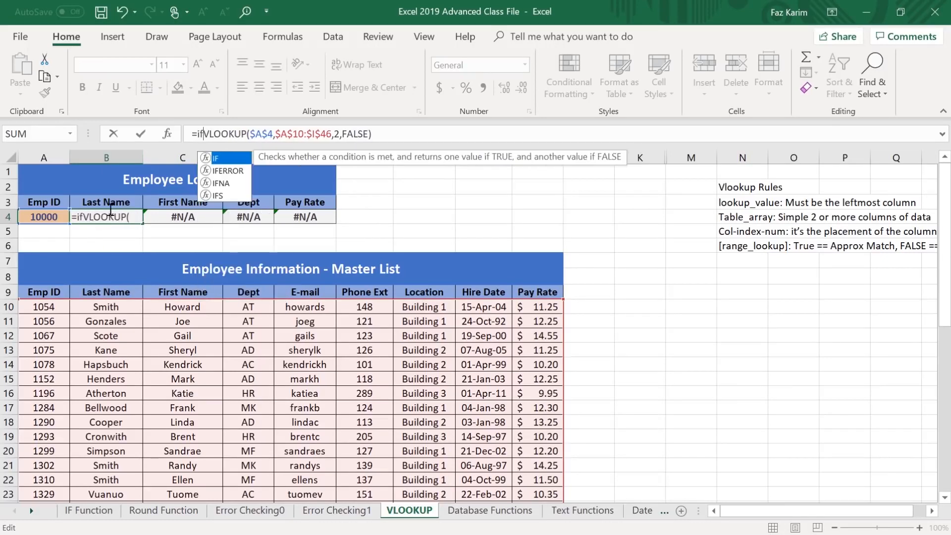
key("Down")
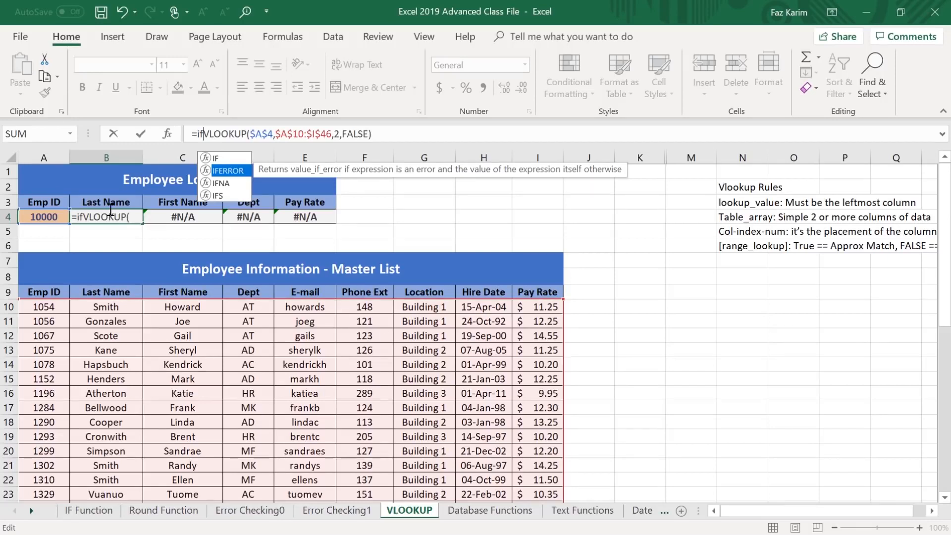
key("Tab")
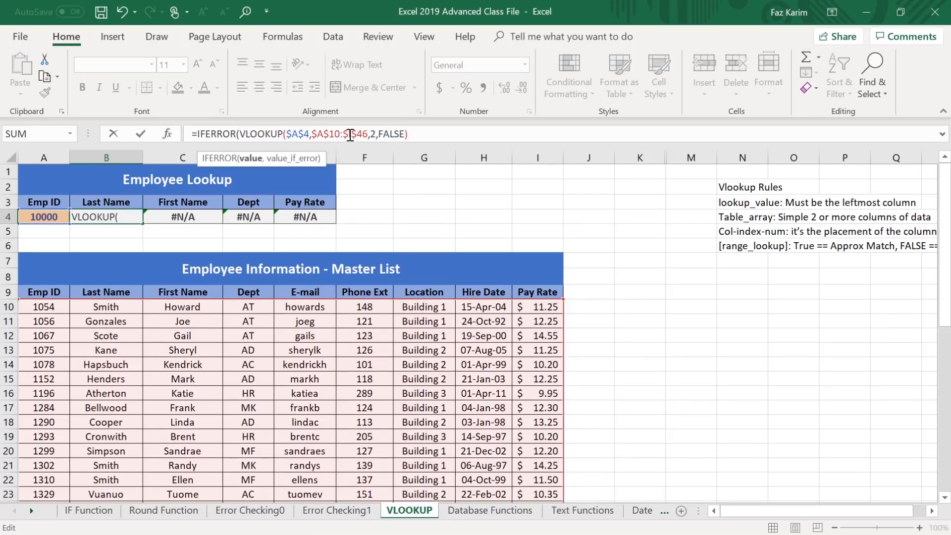
Finish the IFERROR formula in B4 with "Not in Table" as the value_if_error text.
type(",")
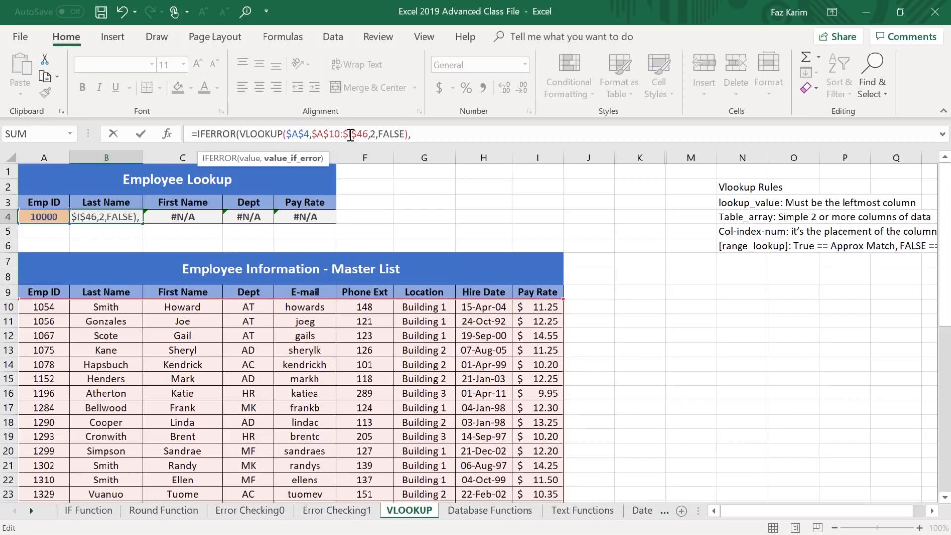
type("\"Not")
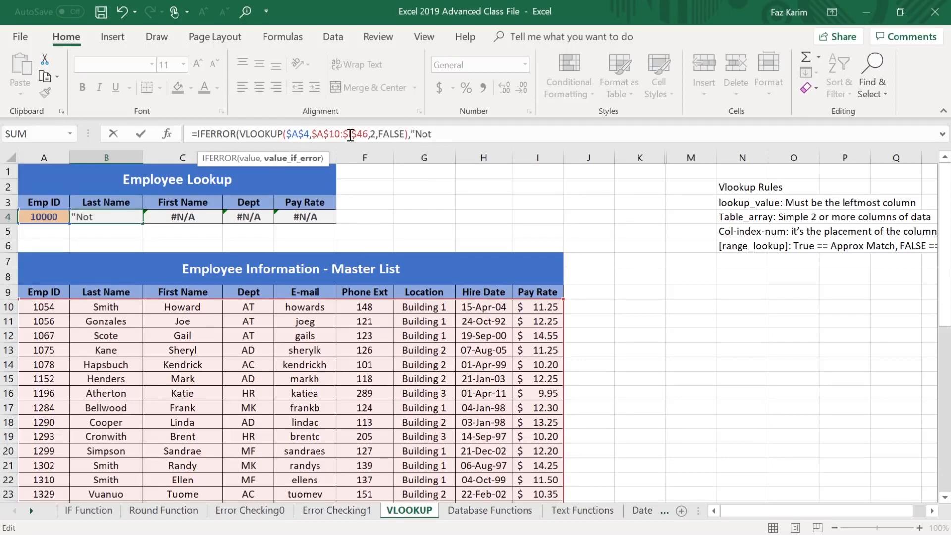
type(" in Tabl")
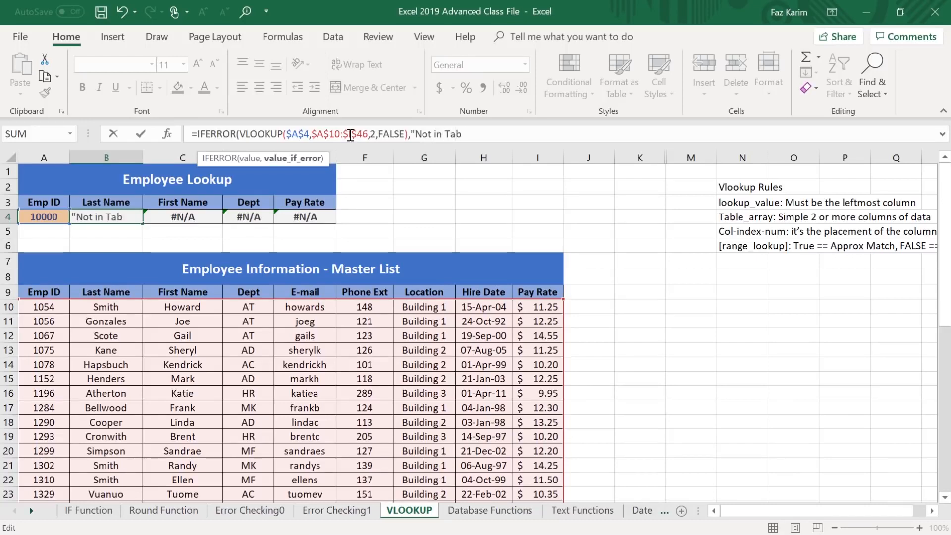
type("e\"")
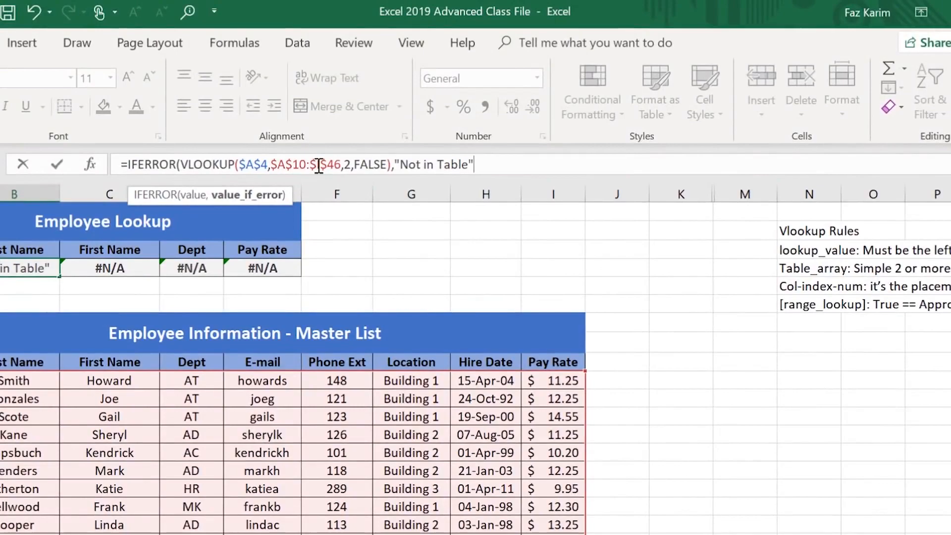
type(")")
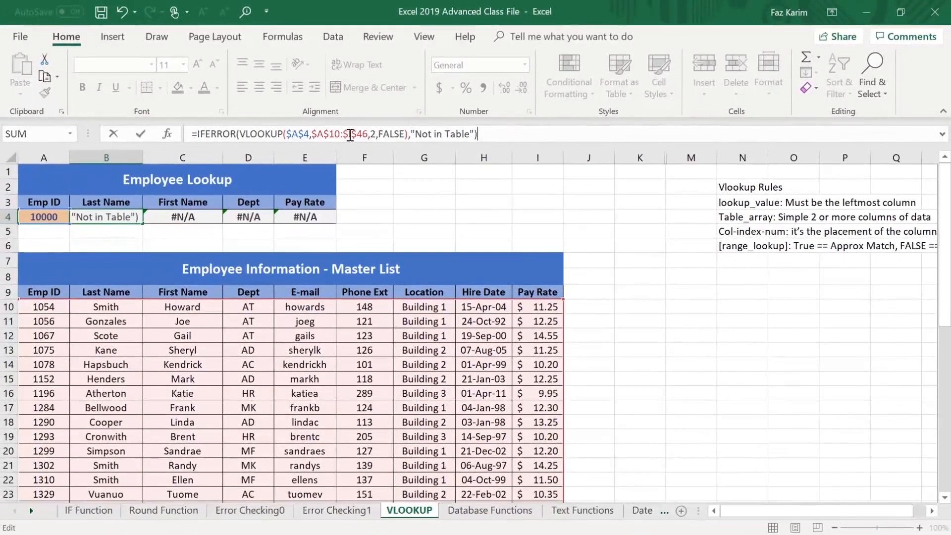
key("Return")
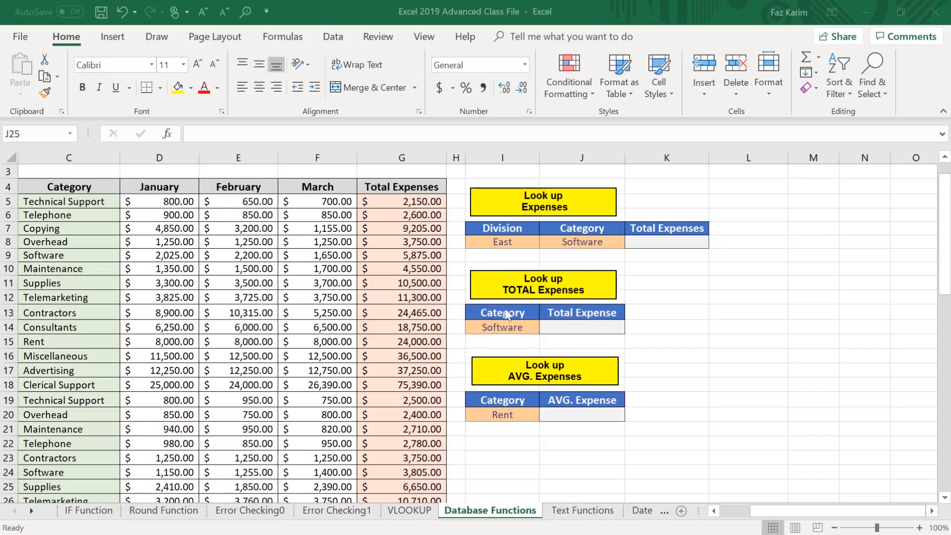
Start a SUMIF formula in the Total Expense cell J14 of the Look up TOTAL Expenses table.
left_click(560, 328)
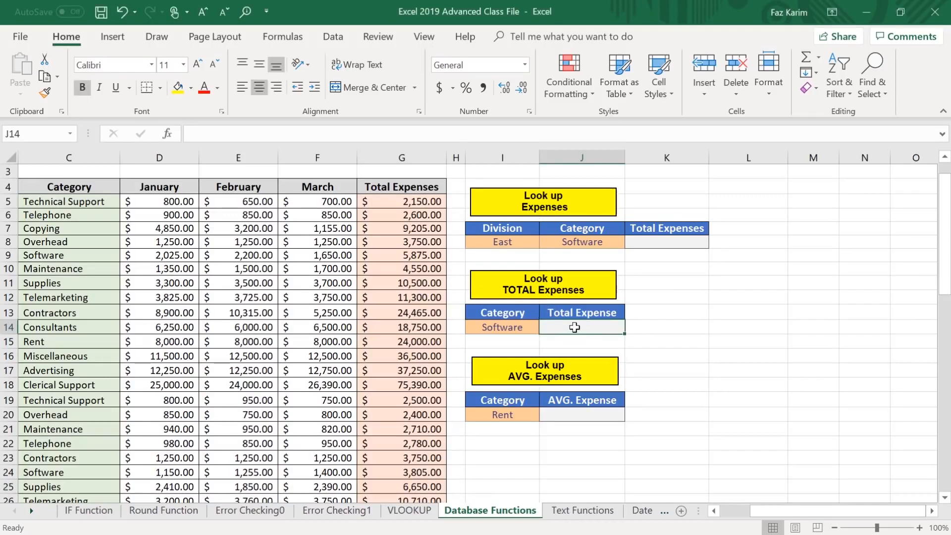
type("=s")
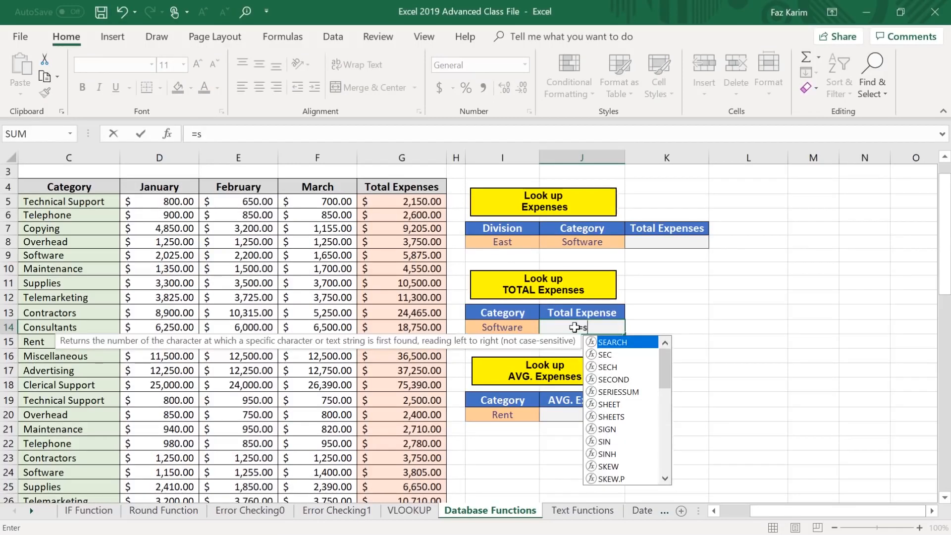
type("um")
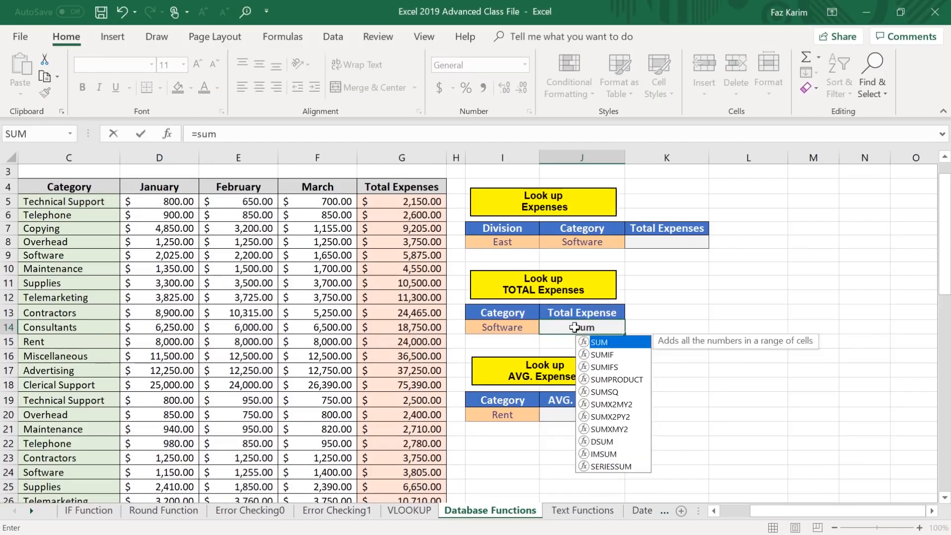
key("Down")
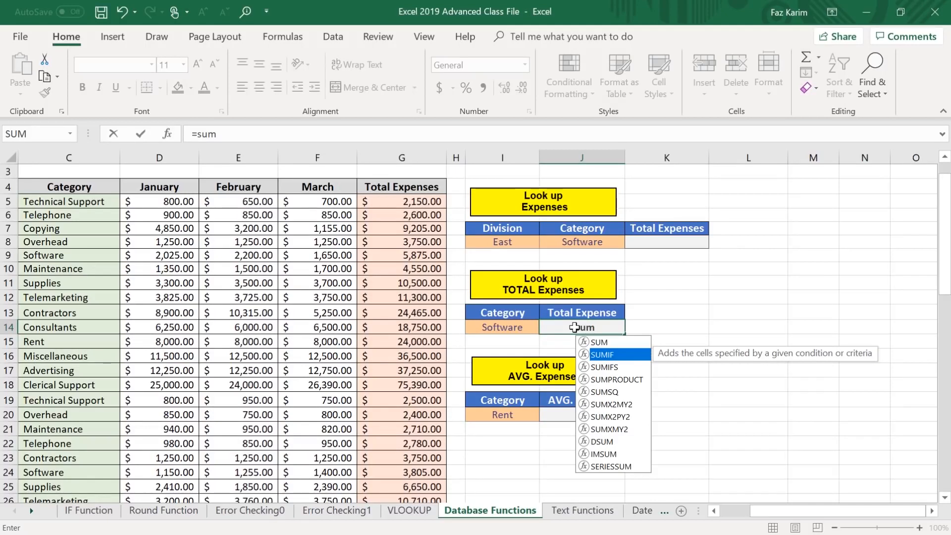
key("Tab")
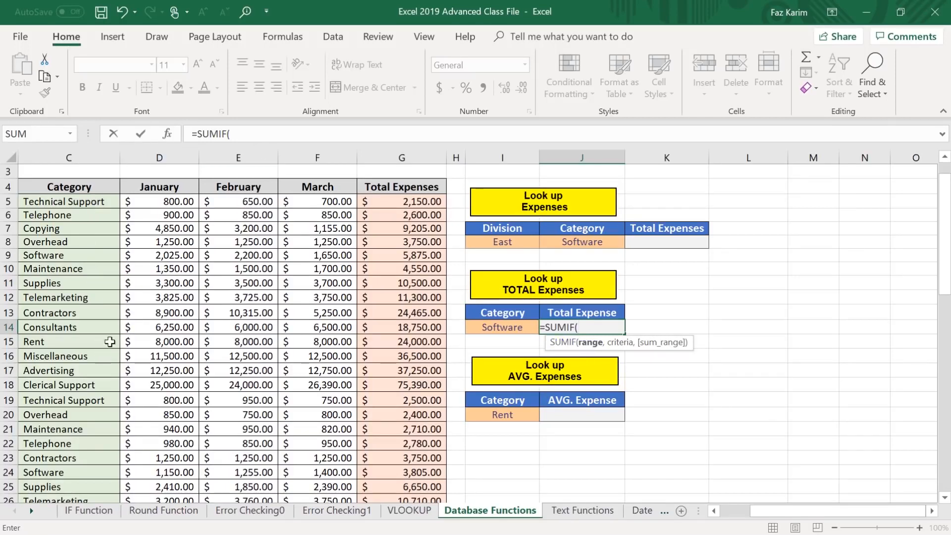
Set the SUMIF range to the Category entries in C5:C62.
left_click(90, 203)
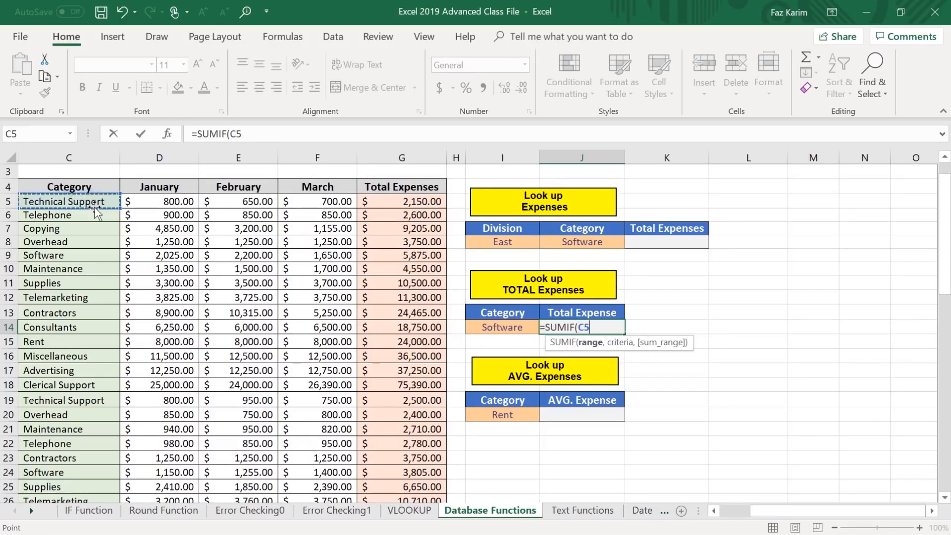
key("ctrl+shift+Down")
key("ctrl+shift+Down")
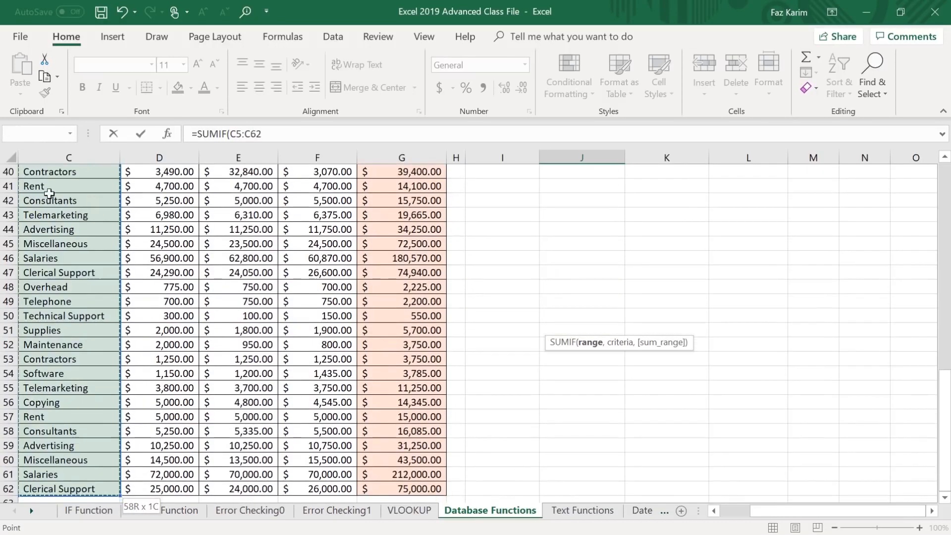
scroll(787, 440, "up", 11)
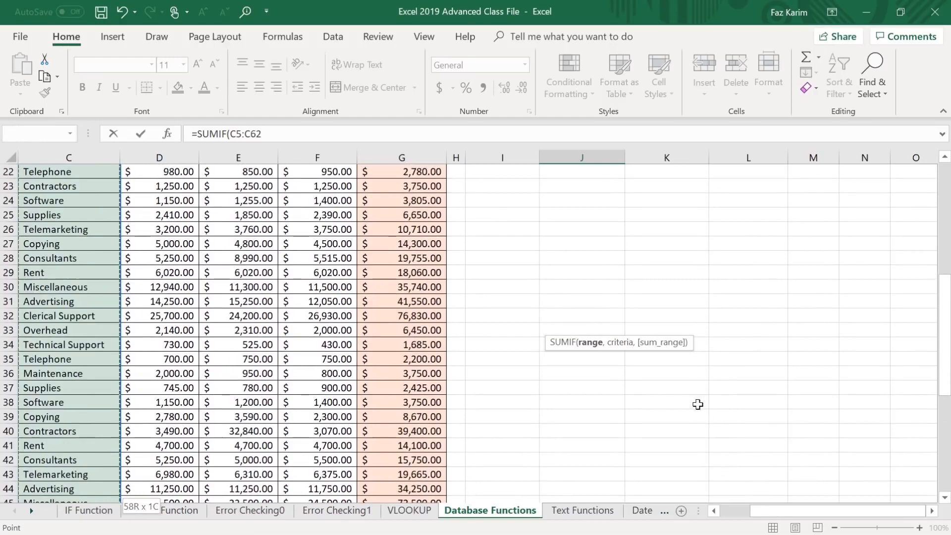
scroll(698, 405, "up", 2)
type(",")
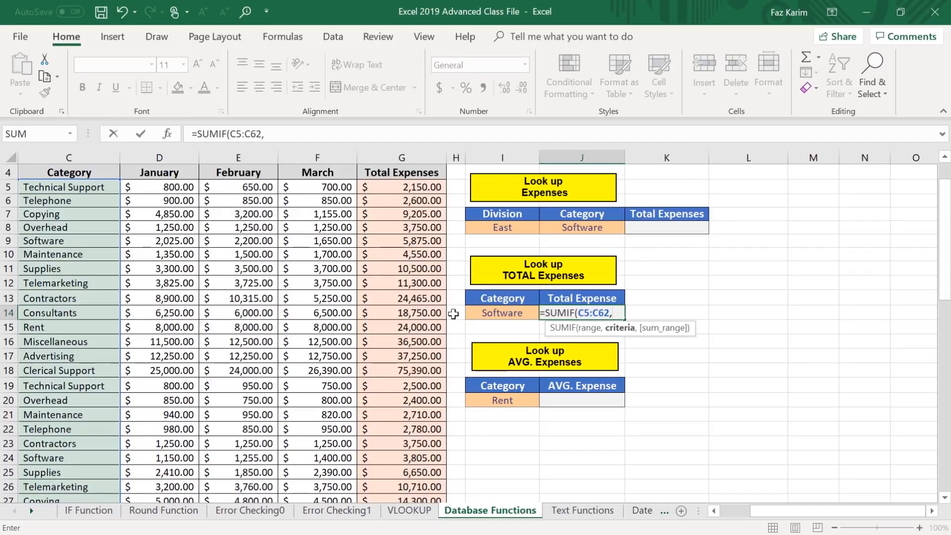
Complete the SUMIF in J14 with I14 as the criteria and Total Expenses G5:G62 as the sum range.
type("i14")
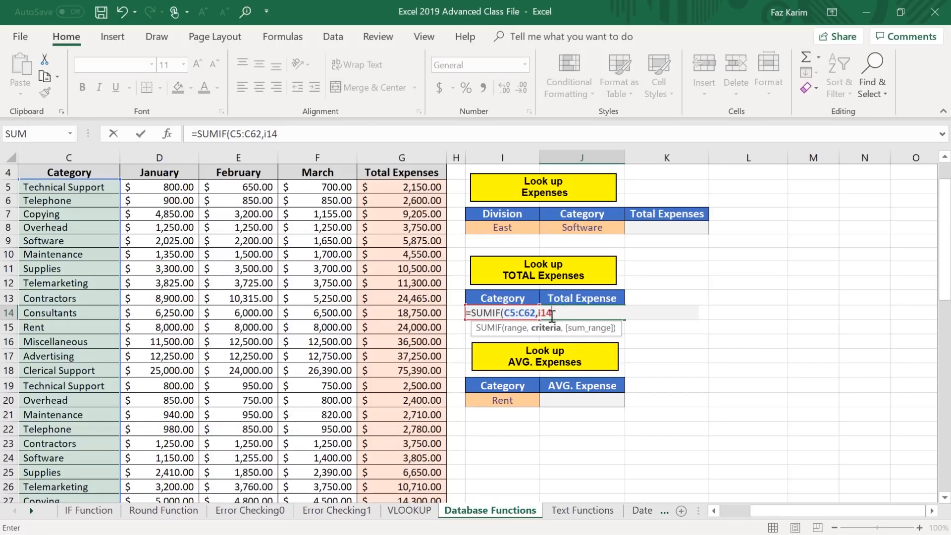
type(",")
left_click(418, 188)
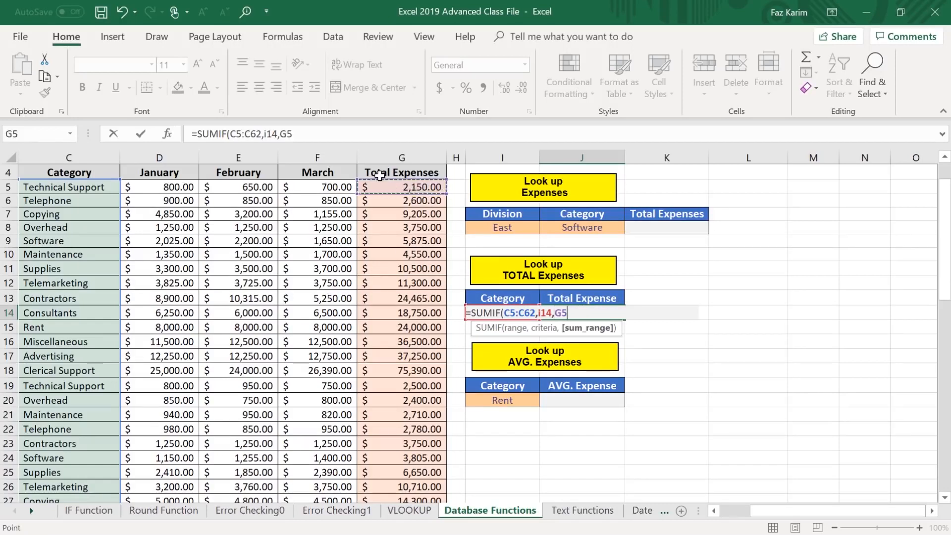
key("ctrl+shift+Down")
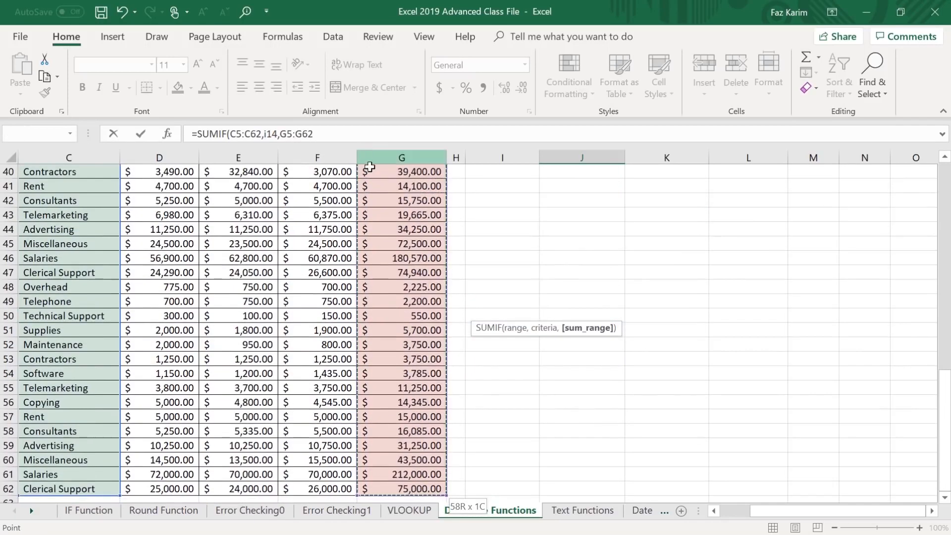
scroll(384, 176, "up", 6)
scroll(386, 176, "up", 7)
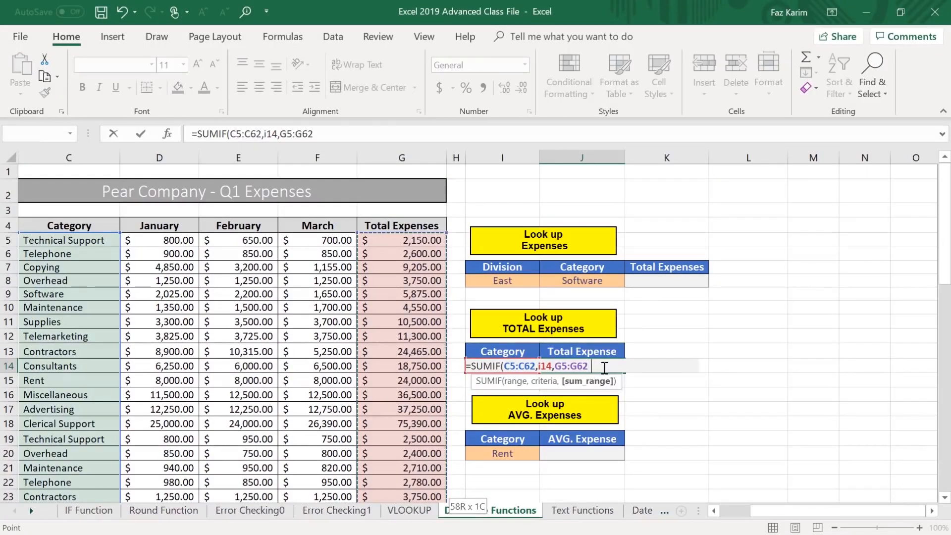
type(")")
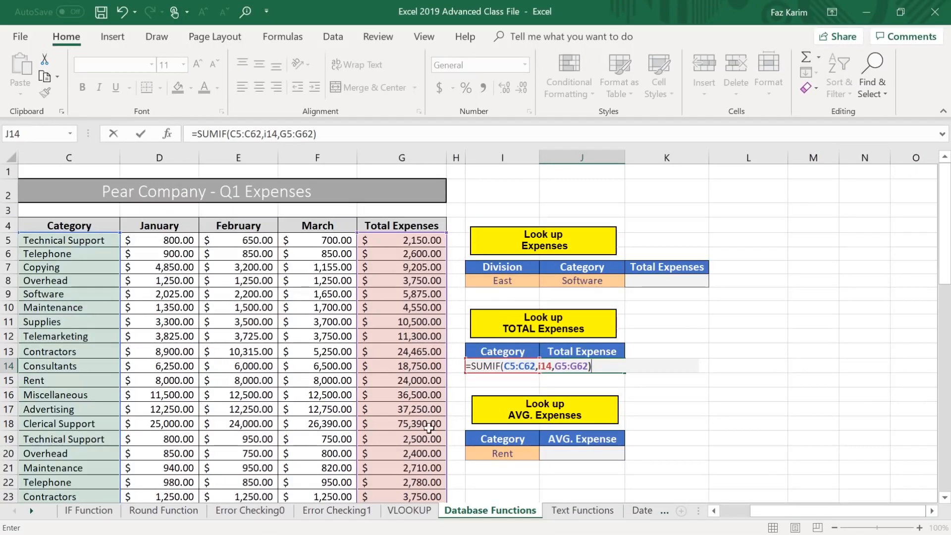
key("Return")
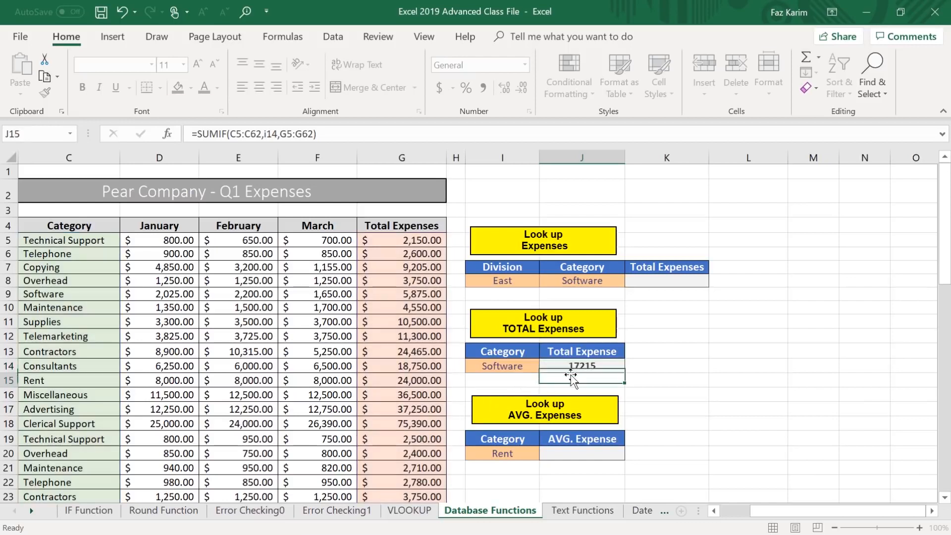
mouse_move(452, 301)
left_mouse_down()
mouse_move(493, 360)
mouse_move(595, 415)
mouse_move(681, 414)
mouse_move(665, 386)
left_mouse_up()
left_click_drag(775, 333, 648, 334)
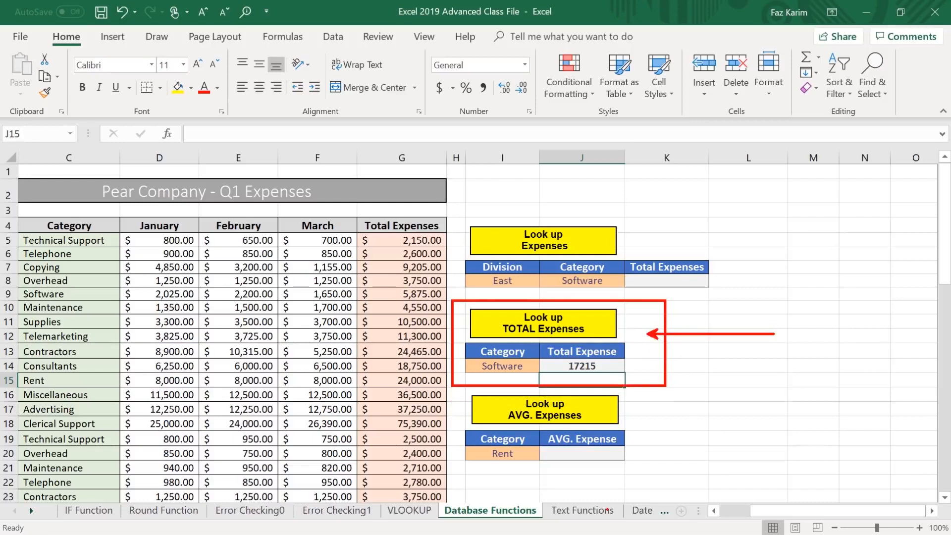
key("Escape")
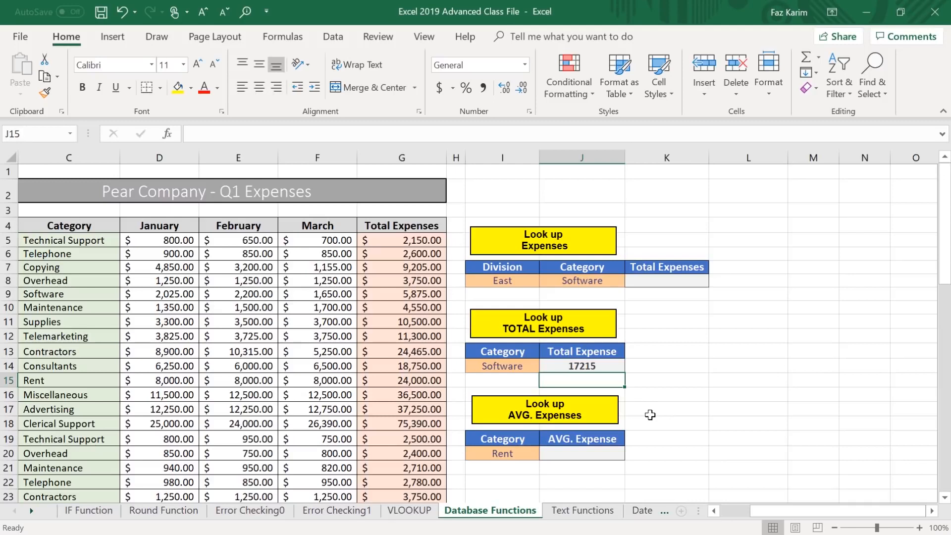
Start an AVERAGEIF formula in the AVG. Expense cell J20 for the Rent category.
left_click(562, 454)
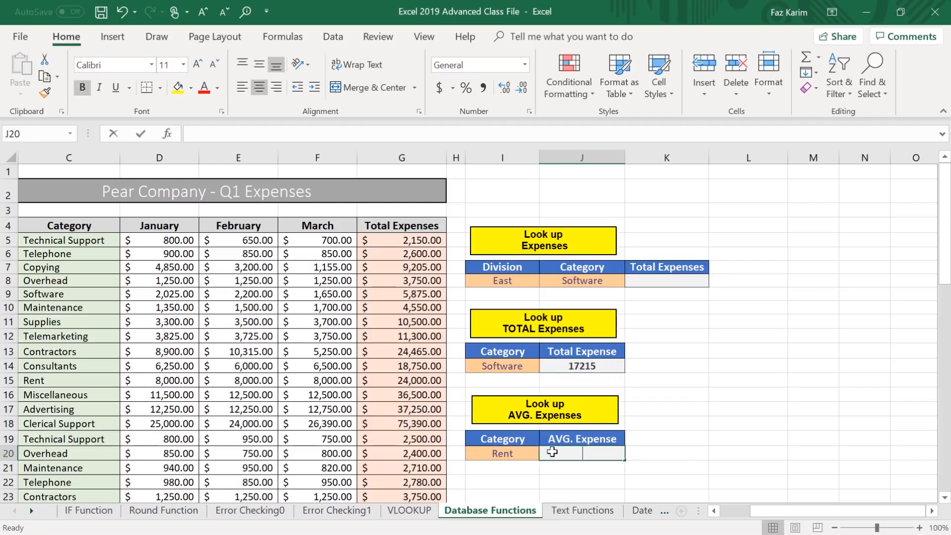
type("=av")
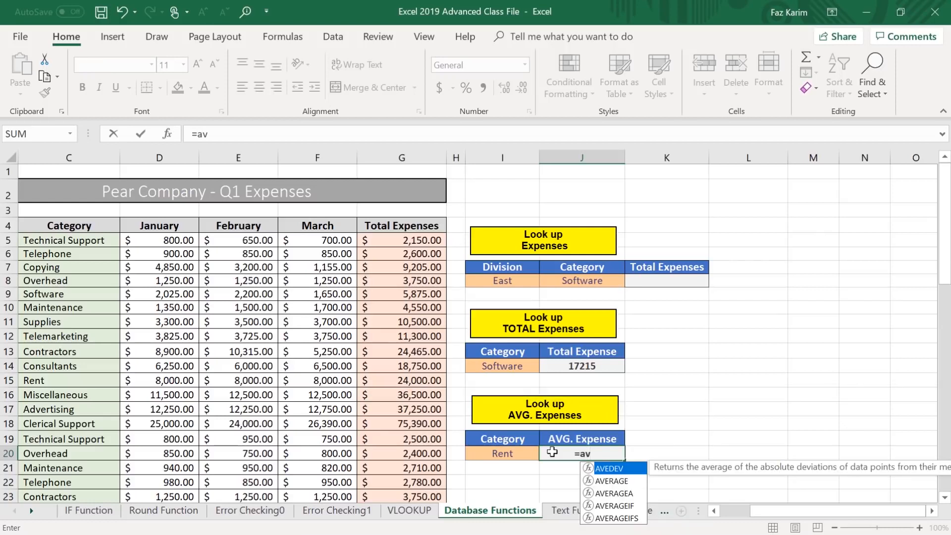
key("Down")
key("Down")
key("Down")
key("Tab")
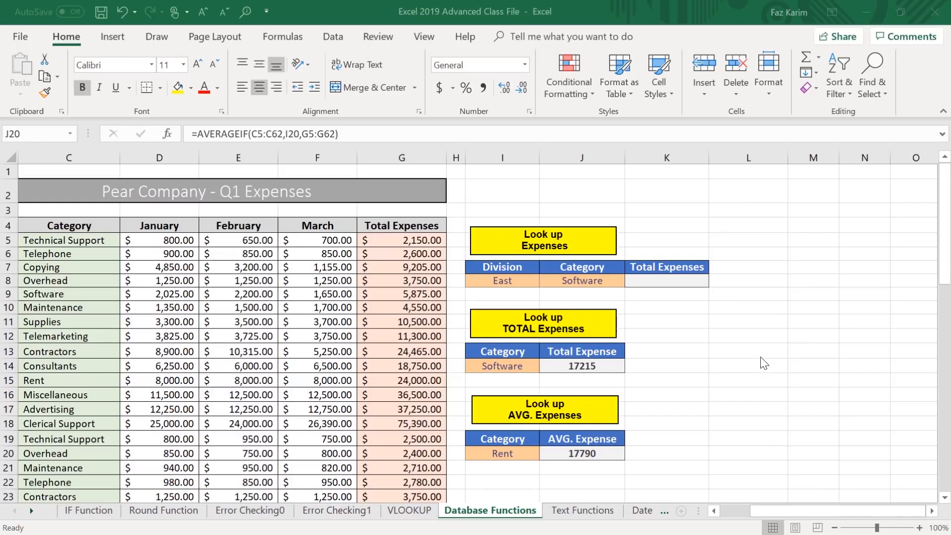
mouse_move(446, 200)
left_mouse_down()
mouse_move(508, 254)
mouse_move(651, 308)
mouse_move(746, 318)
left_mouse_up()
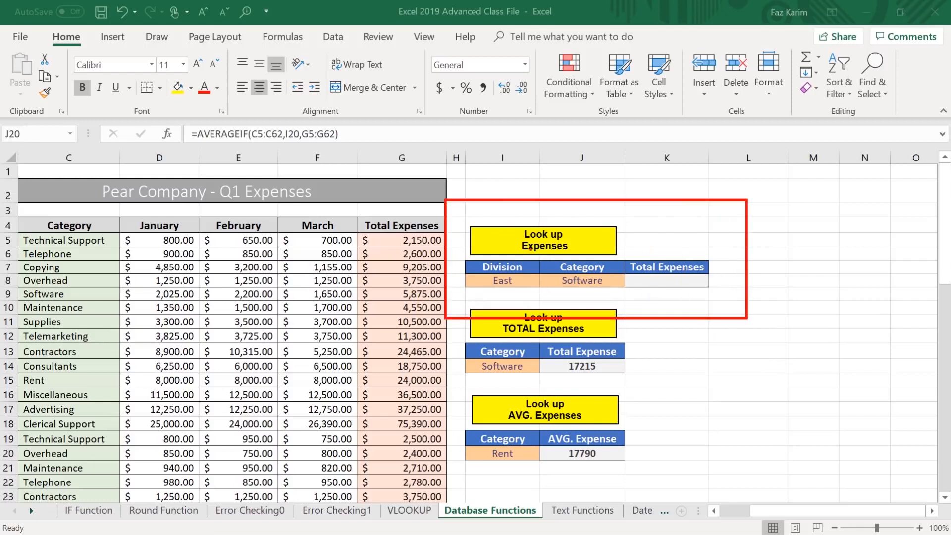
left_click_drag(538, 223, 529, 166)
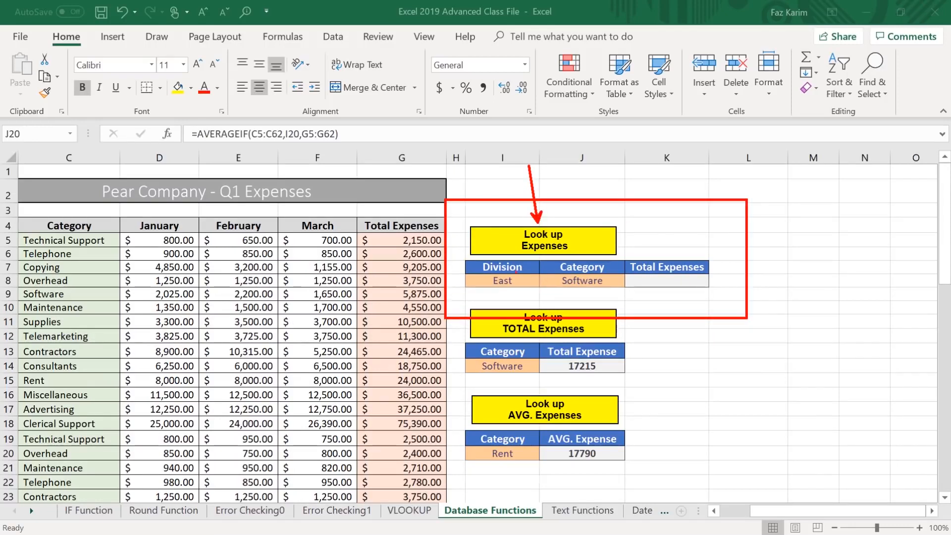
left_click_drag(478, 259, 397, 220)
left_click_drag(615, 255, 638, 217)
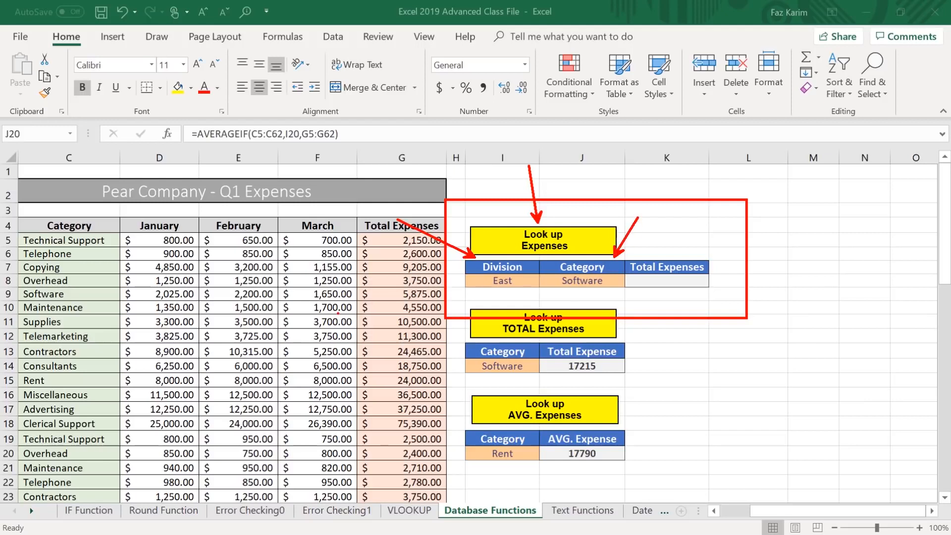
key("Escape")
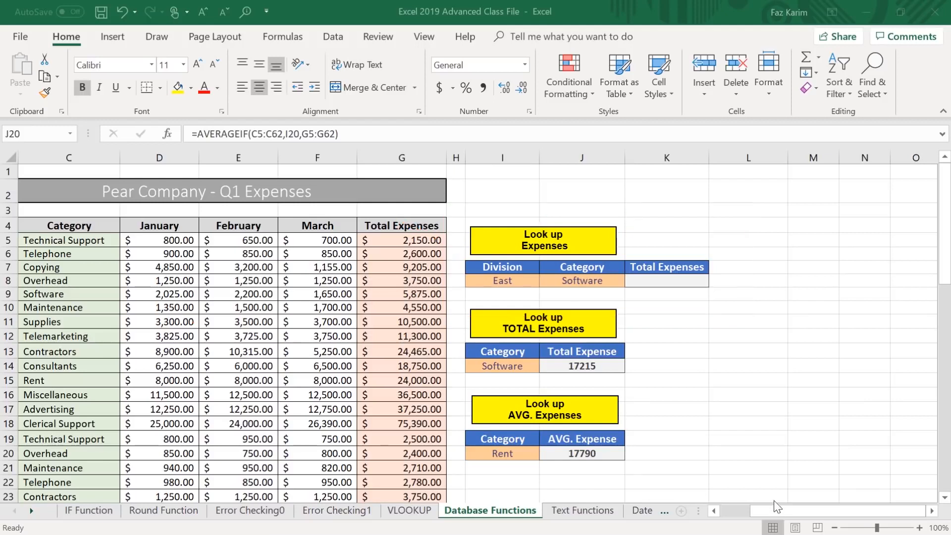
Examine the Division and Category columns, comparing the East and North Software rows with the Look up Expenses criteria.
left_click_drag(771, 506, 723, 511)
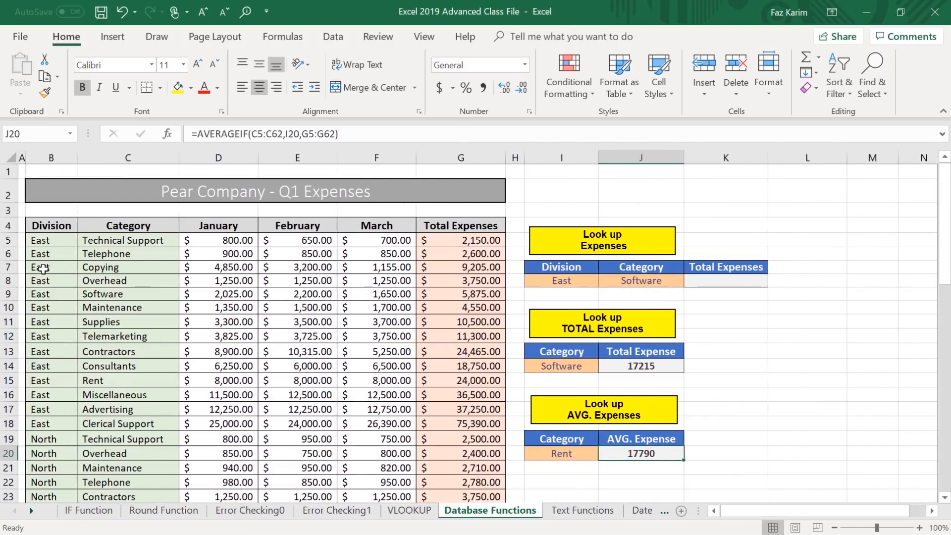
left_click_drag(47, 211, 47, 127)
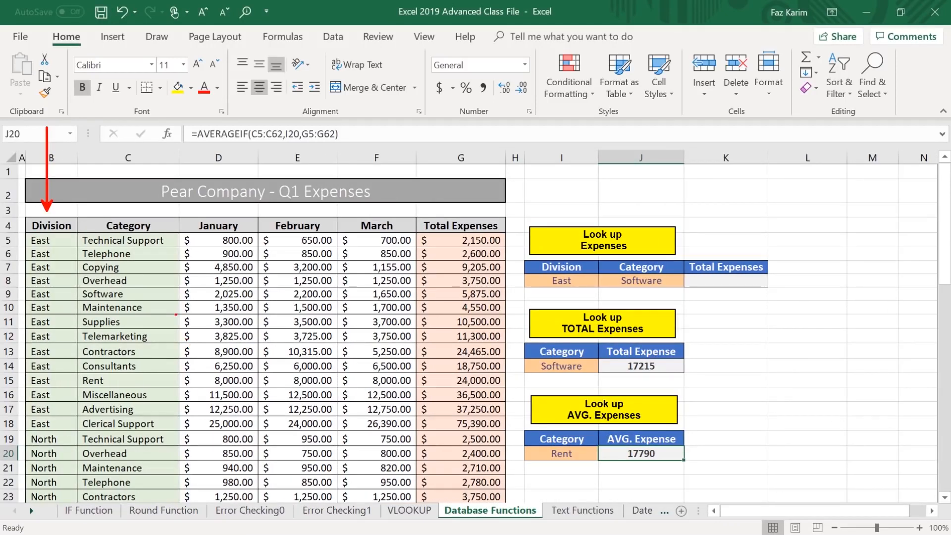
left_click_drag(151, 294, 212, 294)
mouse_move(24, 282)
left_mouse_down()
mouse_move(103, 286)
mouse_move(168, 304)
left_mouse_up()
key("Escape")
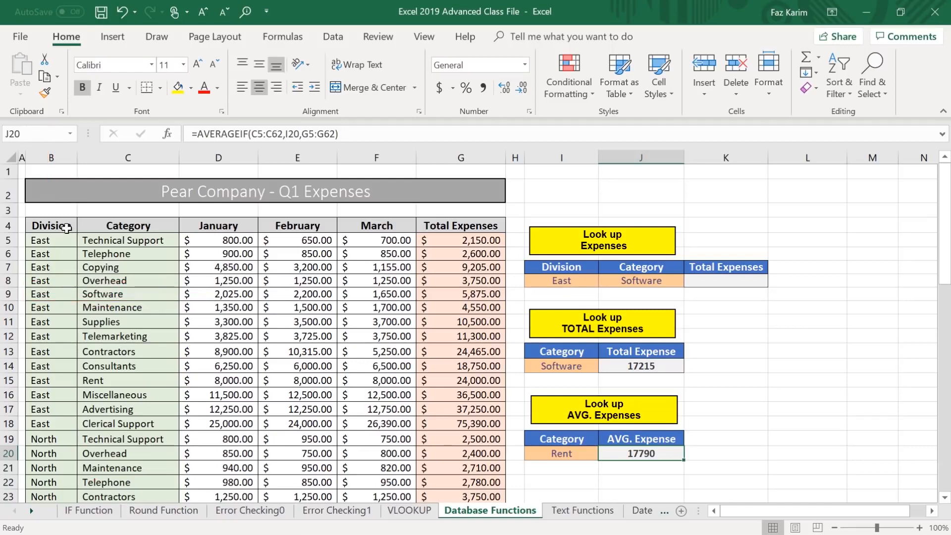
scroll(66, 229, "down", 2)
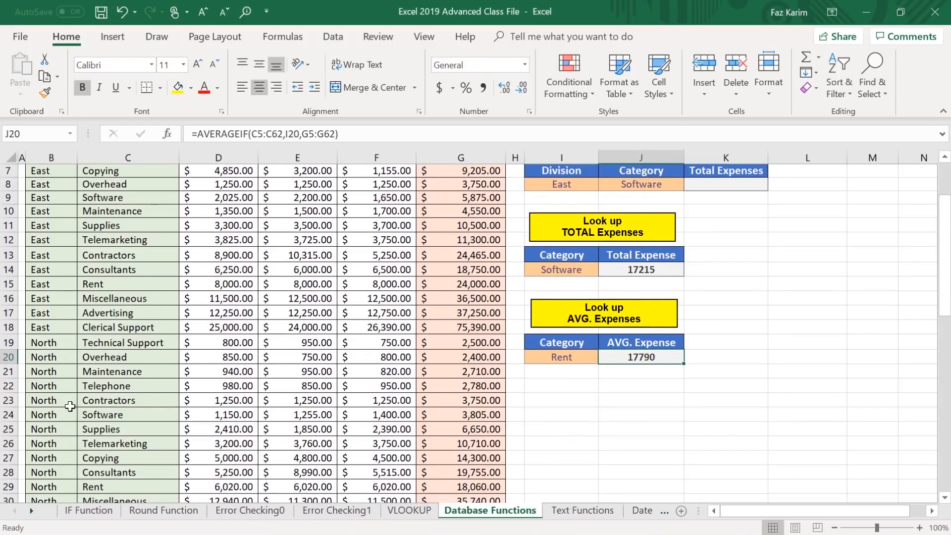
mouse_move(19, 402)
left_mouse_down()
mouse_move(43, 416)
mouse_move(164, 429)
mouse_move(273, 419)
left_mouse_up()
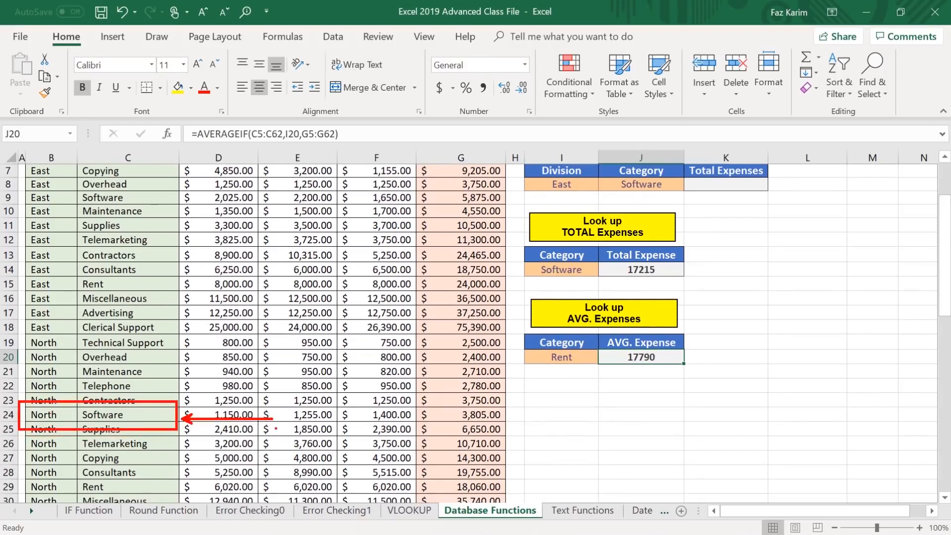
key("Escape")
scroll(69, 414, "up", 2)
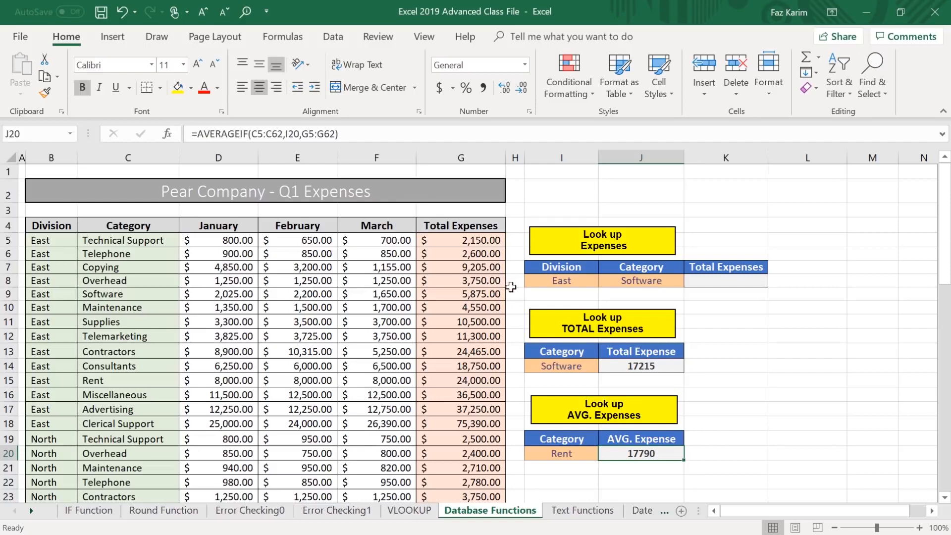
left_click_drag(527, 285, 506, 257)
left_click_drag(675, 264, 706, 241)
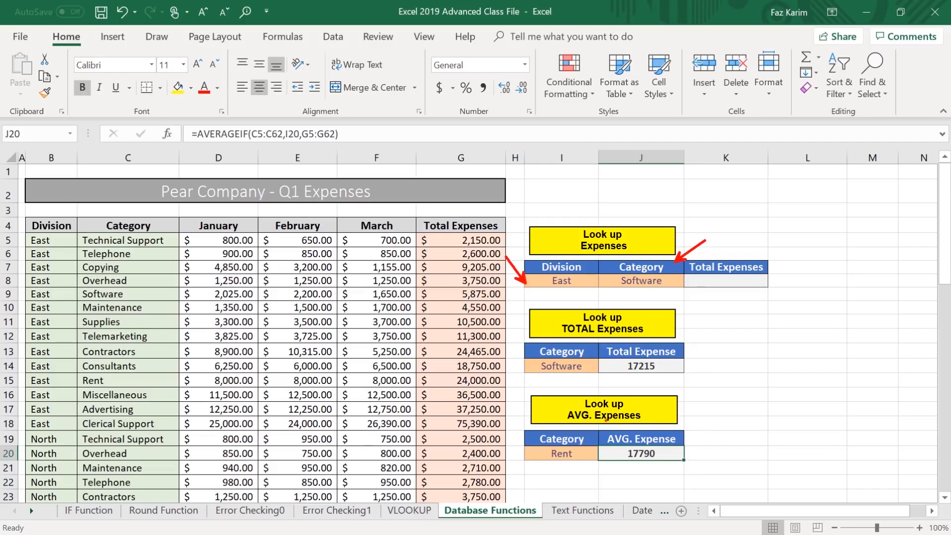
key("Escape")
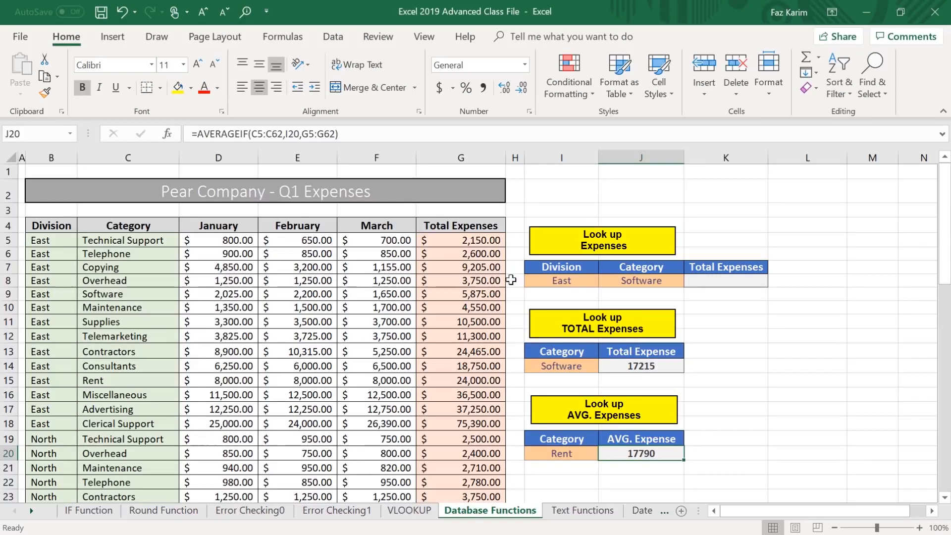
Start a SUMIFS formula in Total Expenses cell K8 with G5:G62 as the sum range.
left_click(741, 281)
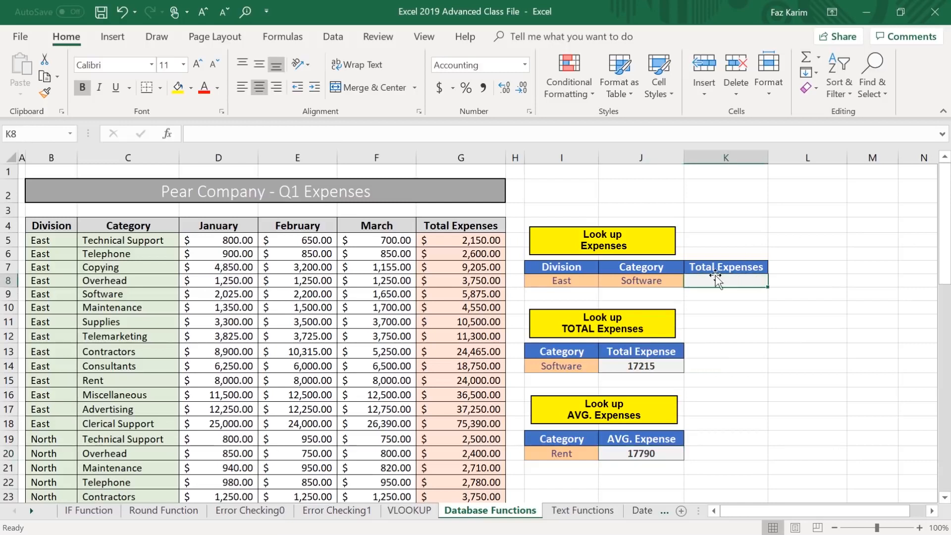
type("=sumif")
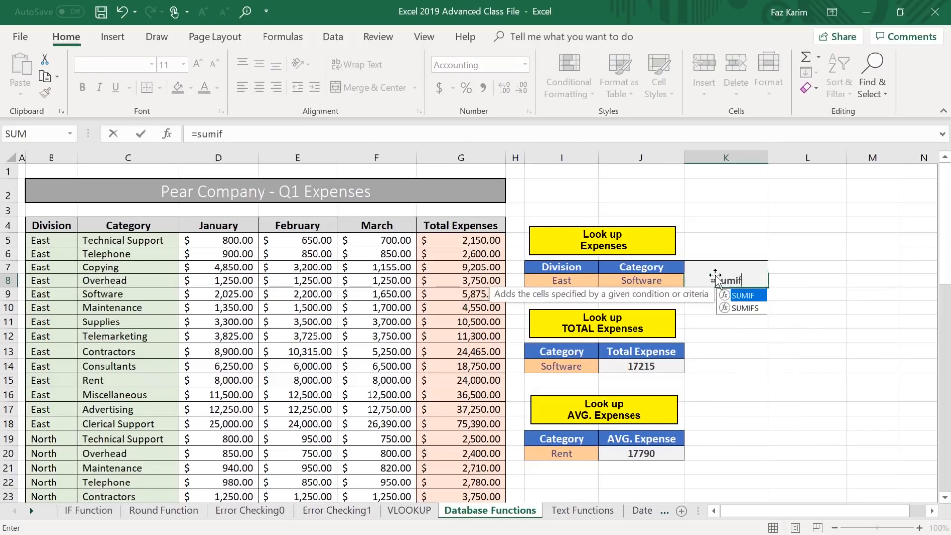
key("Down")
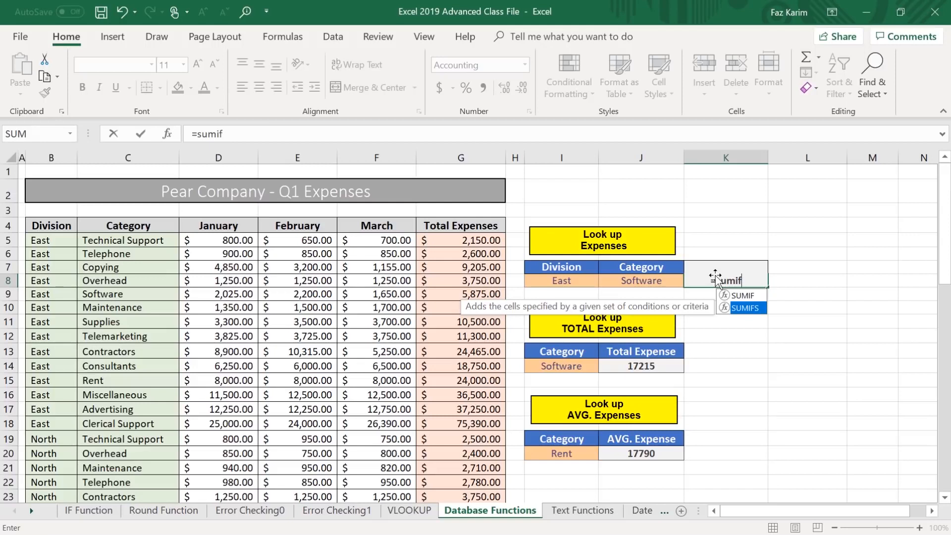
key("Tab")
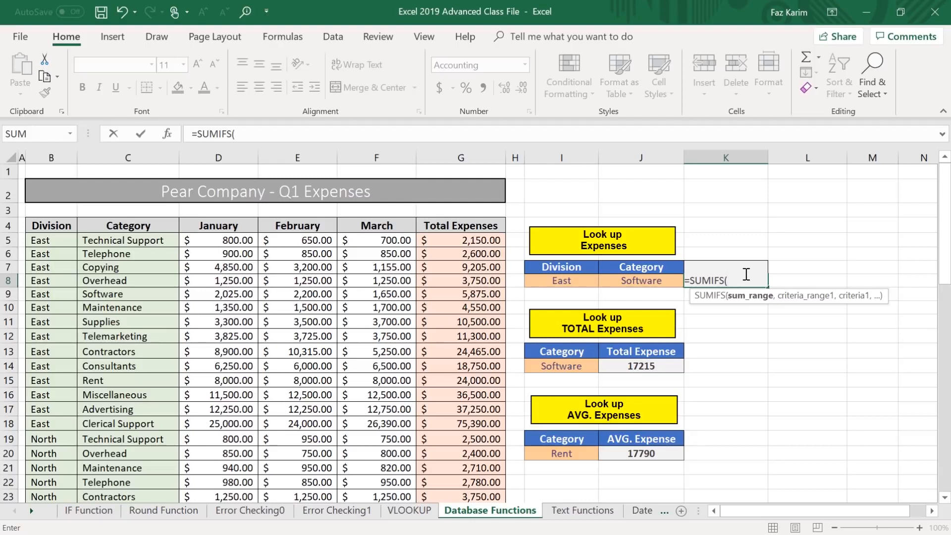
left_click(465, 242)
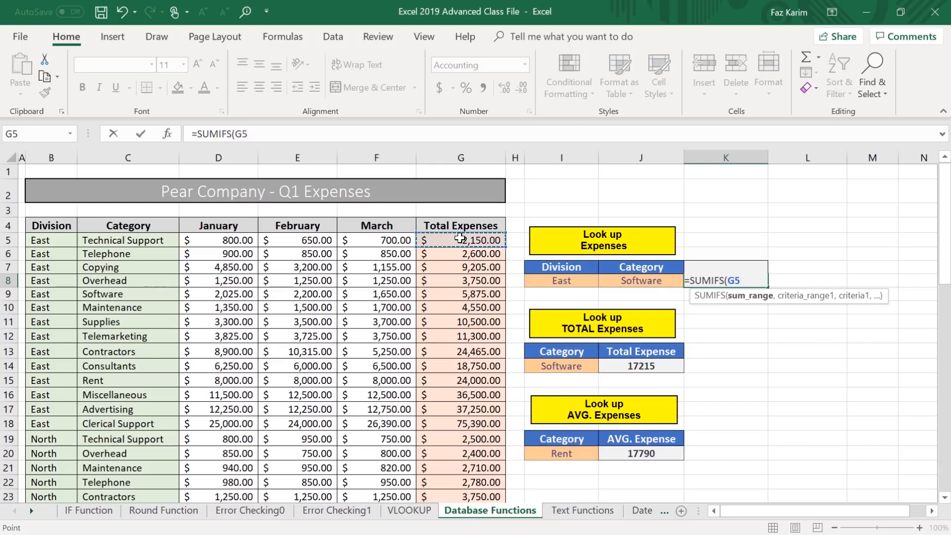
key("ctrl+shift+Down")
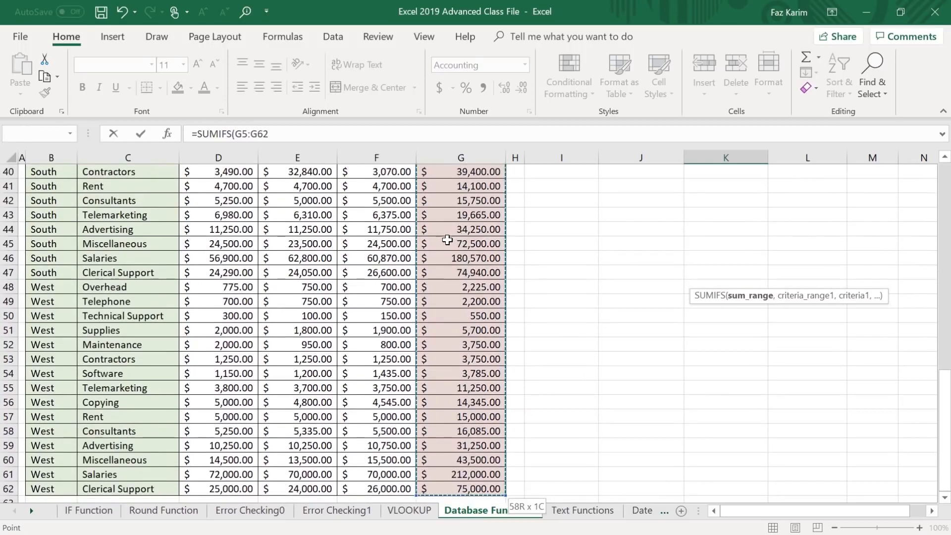
scroll(447, 243, "up", 6)
scroll(447, 244, "up", 7)
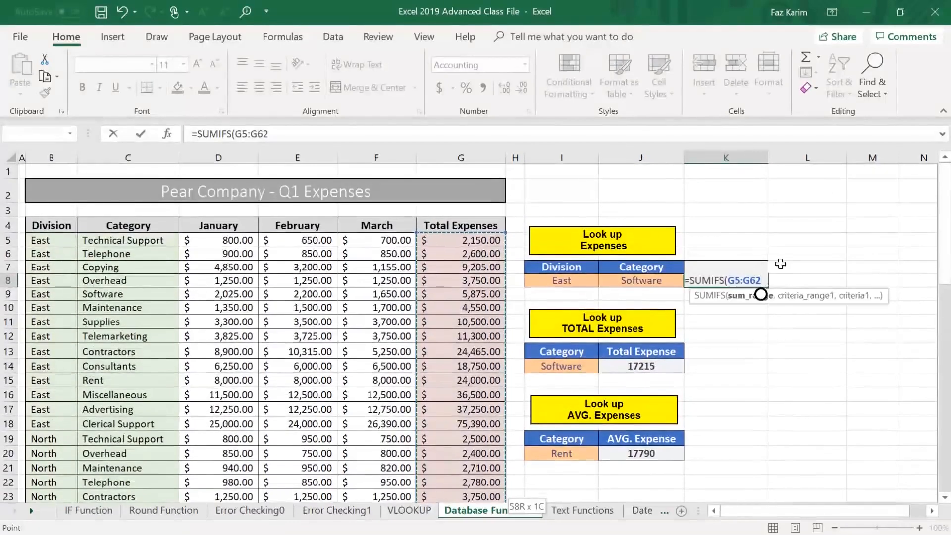
type(",")
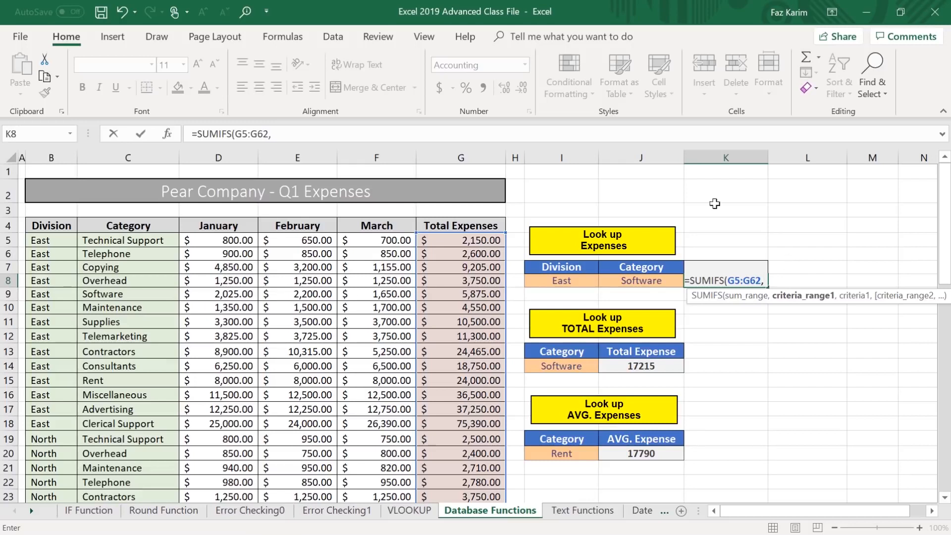
Add the Division entries B5:B62 as the first criteria range, with I8 as its criteria.
left_click(51, 240)
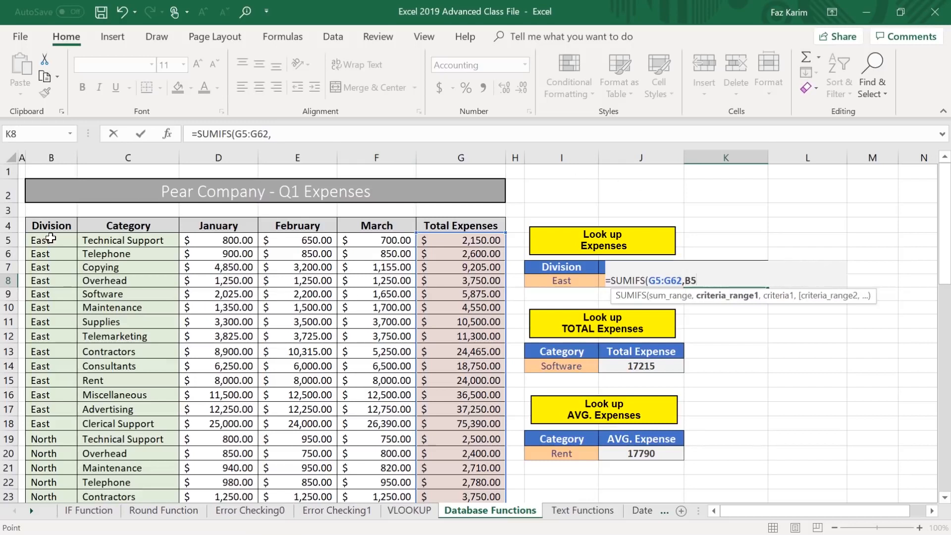
left_click_drag(45, 238, 51, 489)
scroll(457, 414, "up", 13)
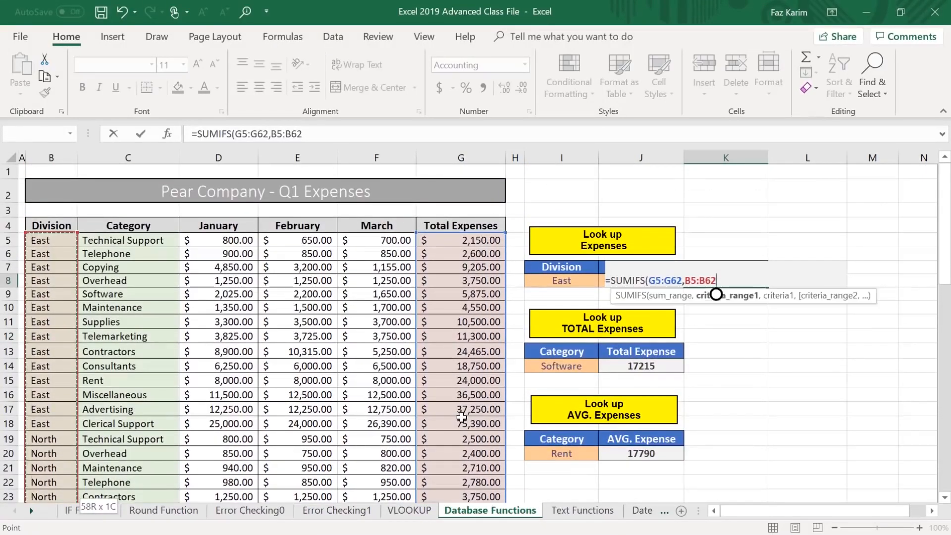
type(",")
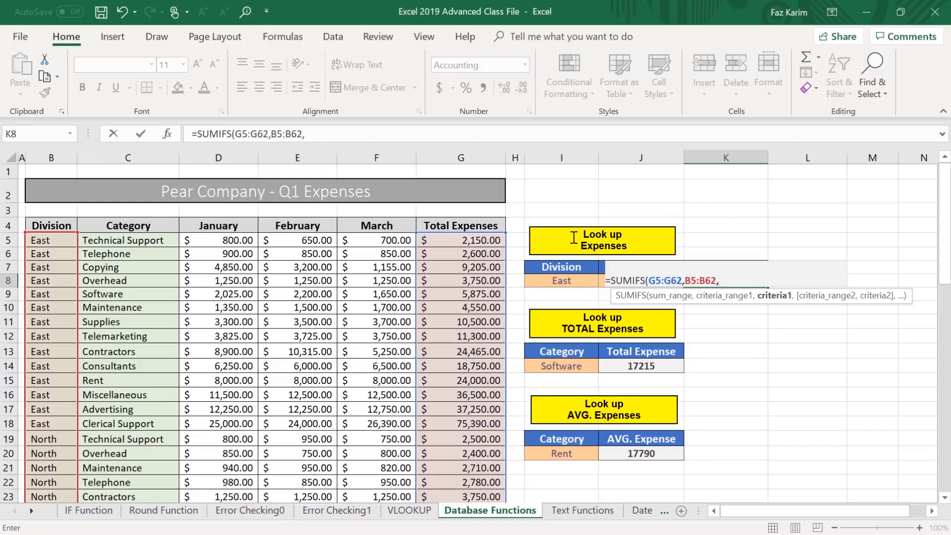
left_click(579, 281)
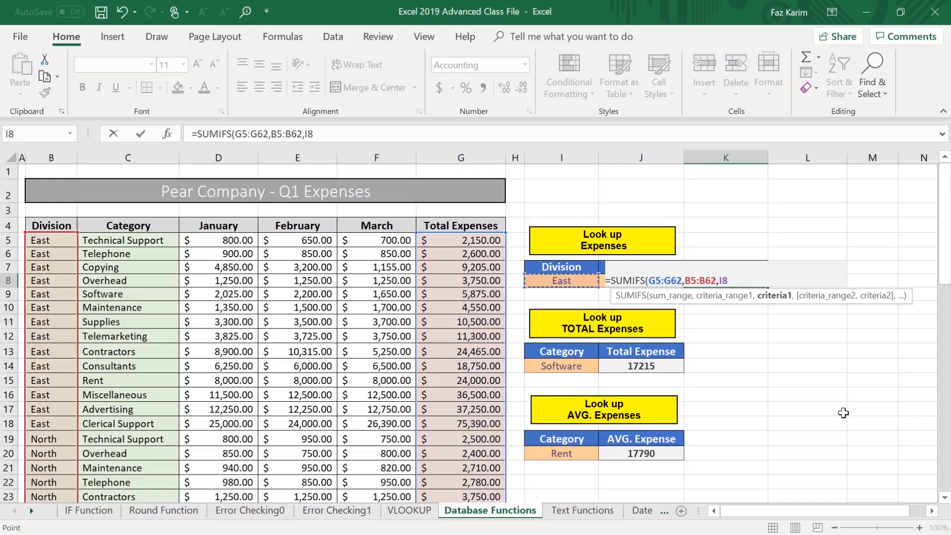
type(",")
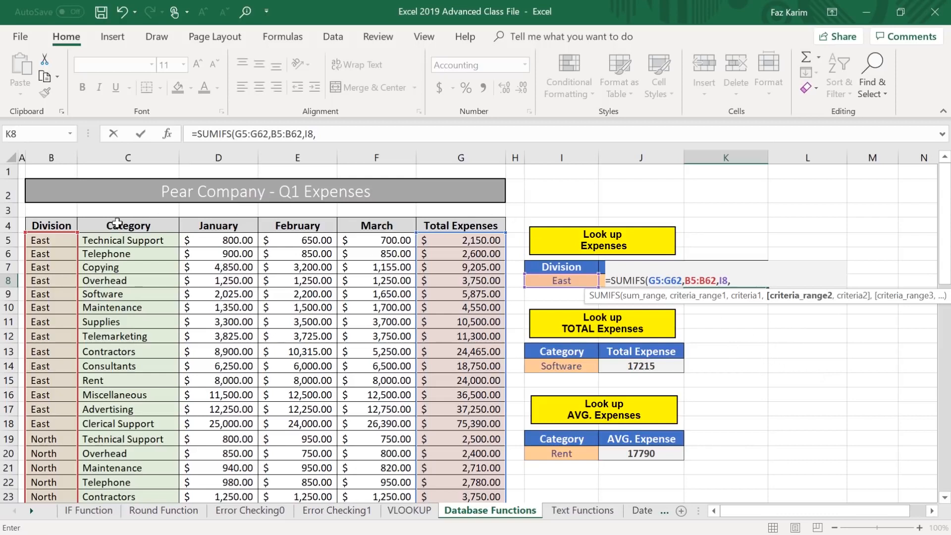
Add the Category entries C5:C62 as the second criteria range with J8 as its criteria, and close the SUMIFS formula.
left_click(116, 241)
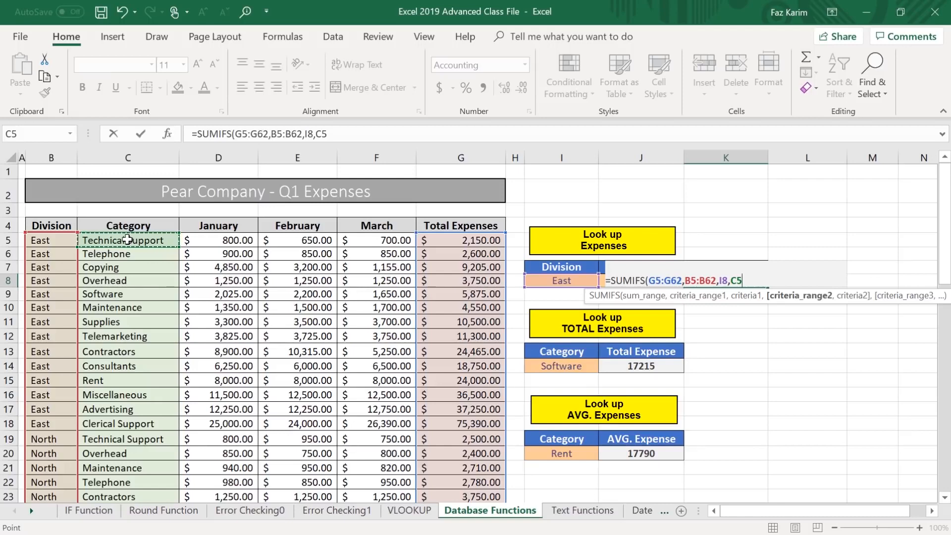
key("ctrl+shift+Down")
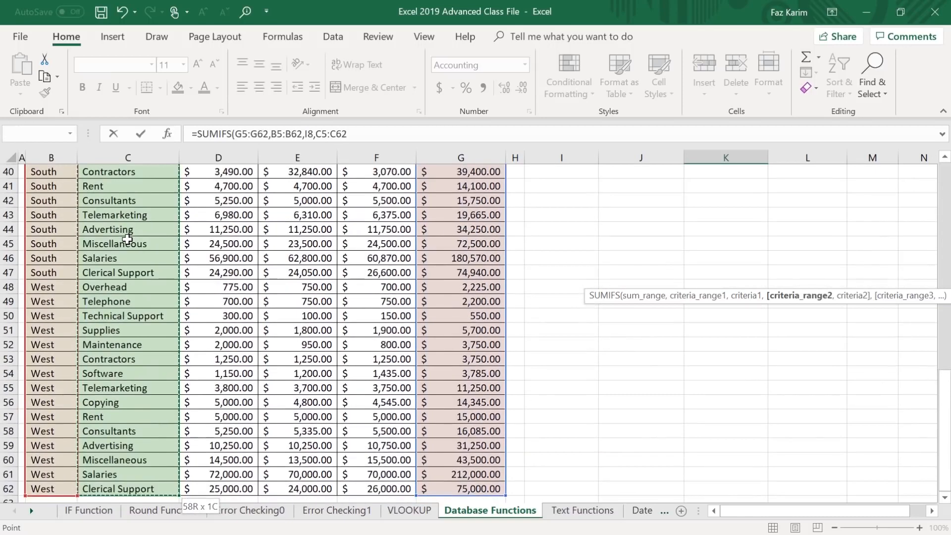
scroll(493, 301, "up", 13)
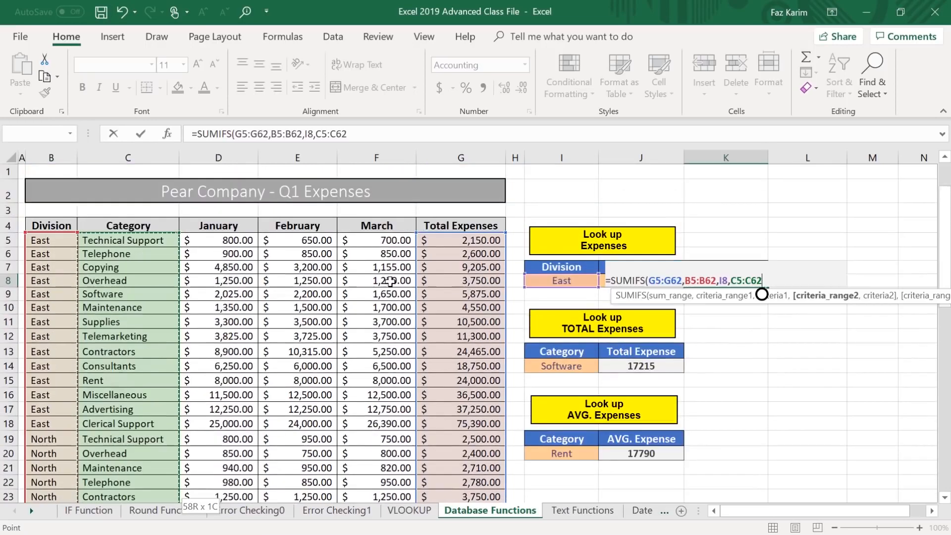
type(",")
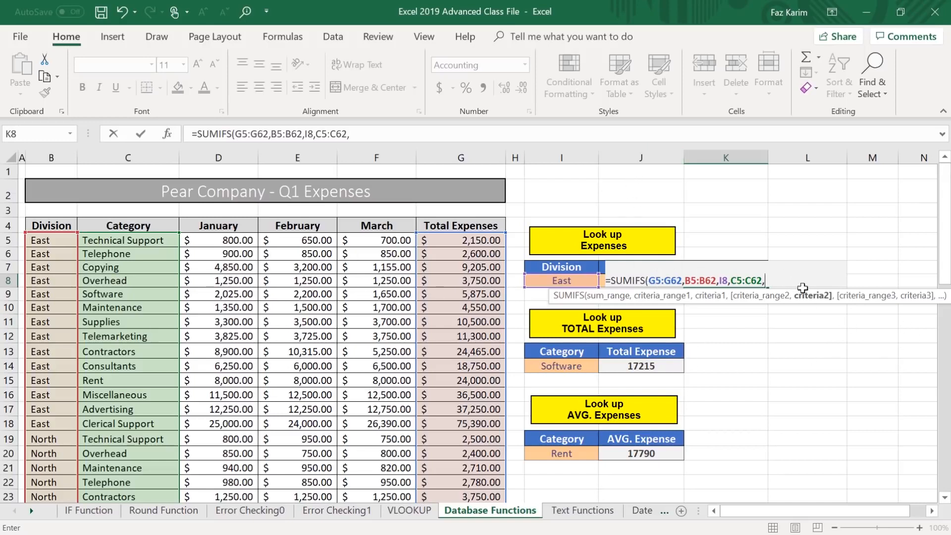
type("j8)")
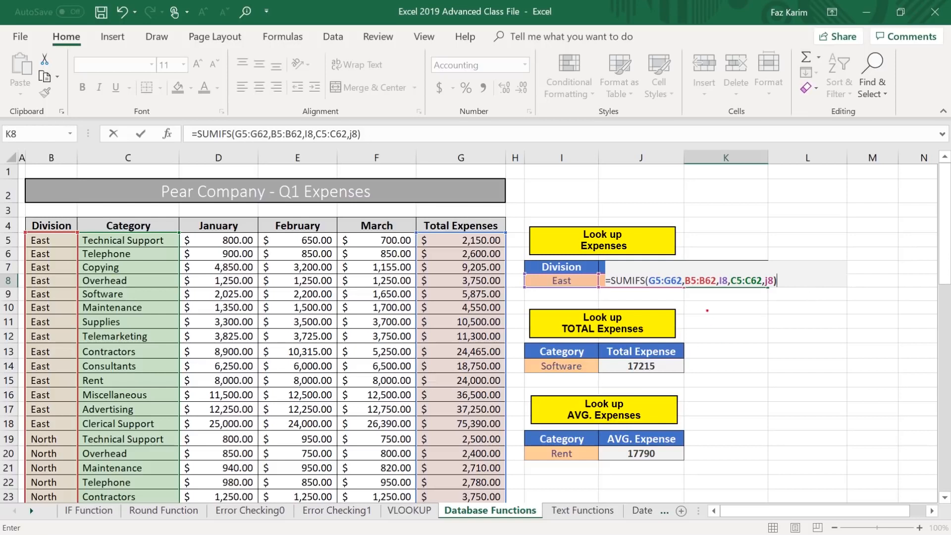
Review the sum range and both criteria pairs of the SUMIFS formula in K8, and commit it.
left_click_drag(669, 272, 674, 241)
left_click_drag(701, 287, 701, 318)
left_click_drag(529, 249, 516, 211)
left_click_drag(722, 288, 714, 313)
left_click_drag(532, 285, 495, 252)
mouse_move(746, 296)
left_mouse_down()
mouse_move(758, 295)
mouse_move(736, 338)
left_mouse_up()
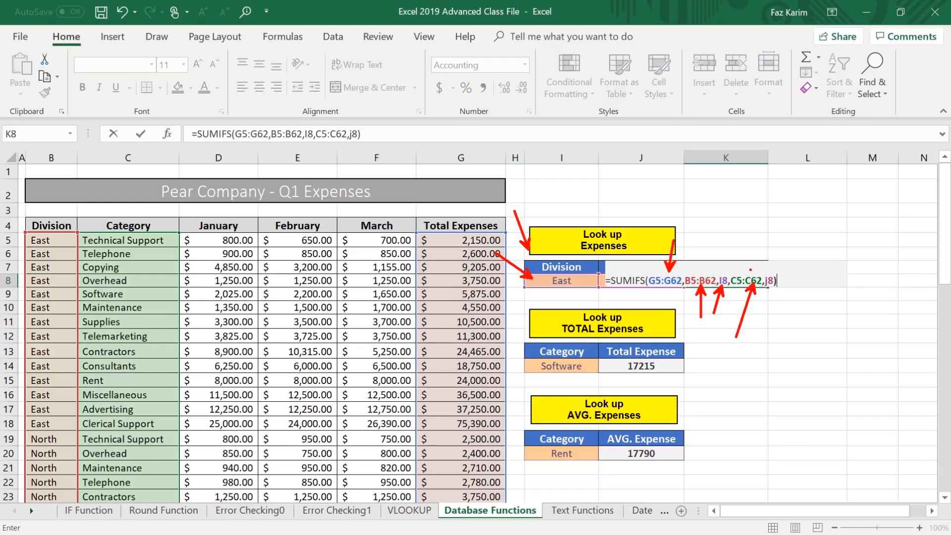
left_click_drag(771, 267, 808, 243)
key("Escape")
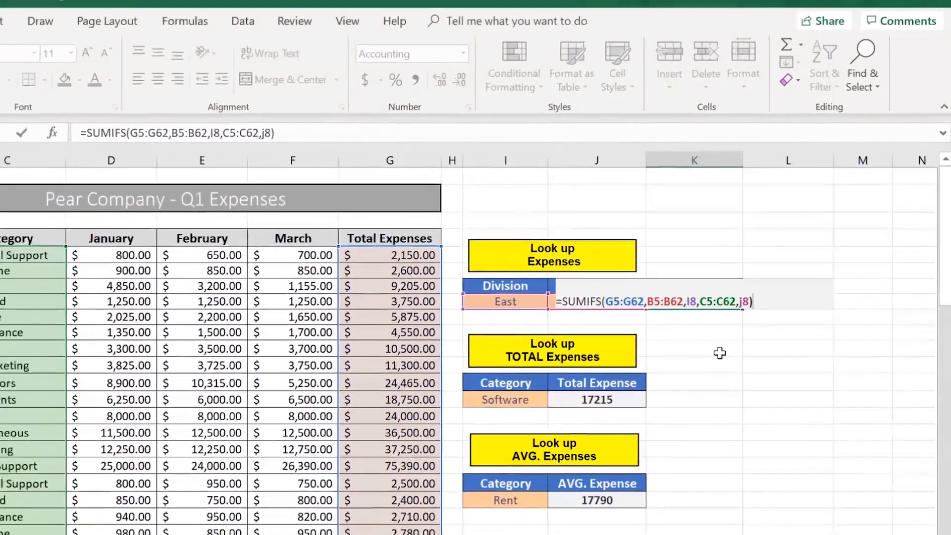
key("Return")
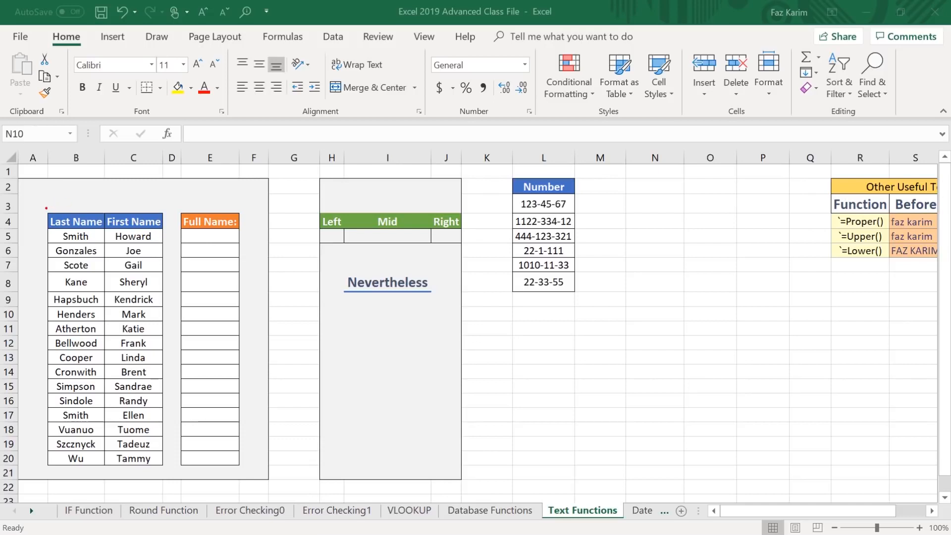
left_click_drag(53, 206, 42, 159)
left_click_drag(137, 212, 183, 168)
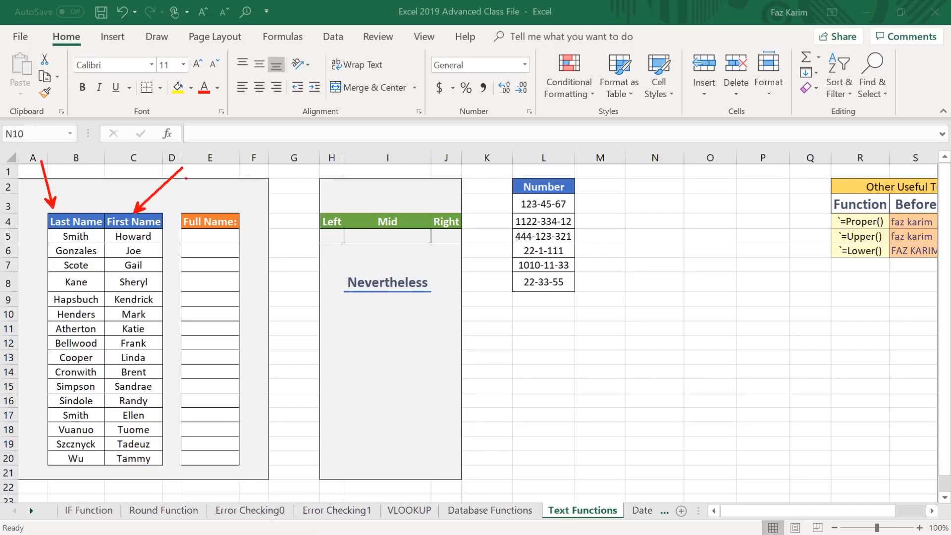
mouse_move(174, 204)
left_mouse_down()
mouse_move(221, 337)
mouse_move(246, 489)
left_mouse_up()
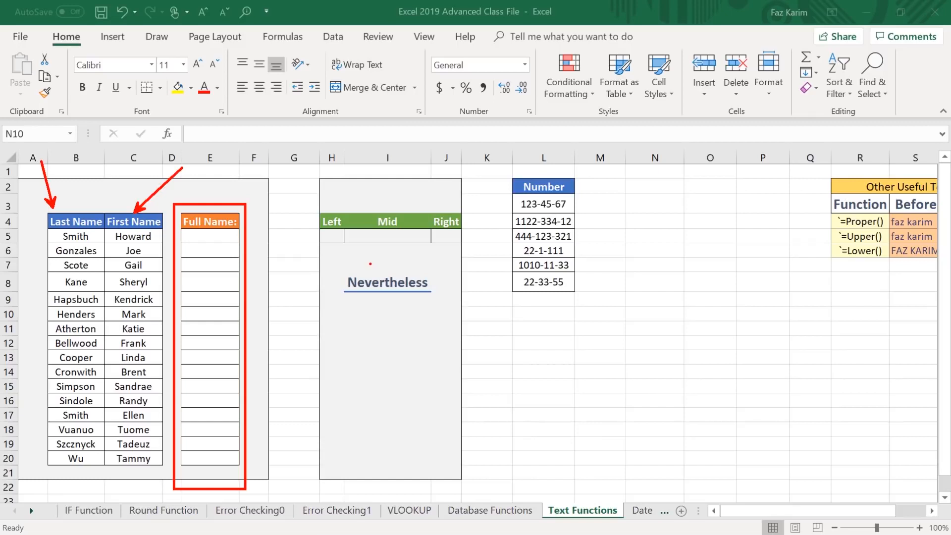
key("Escape")
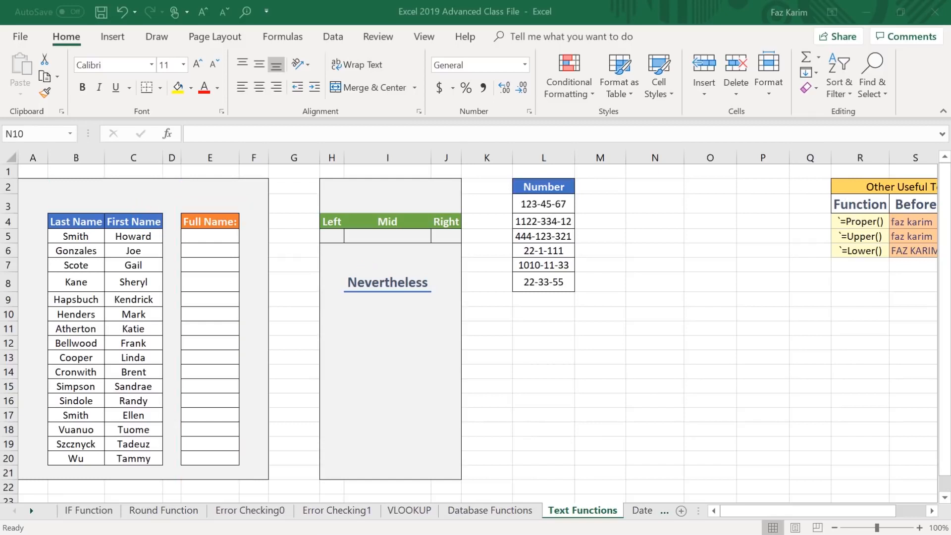
Start a CONCATENATE formula in Full Name cell E5 with the first name in C5 as the first text.
left_click(211, 236)
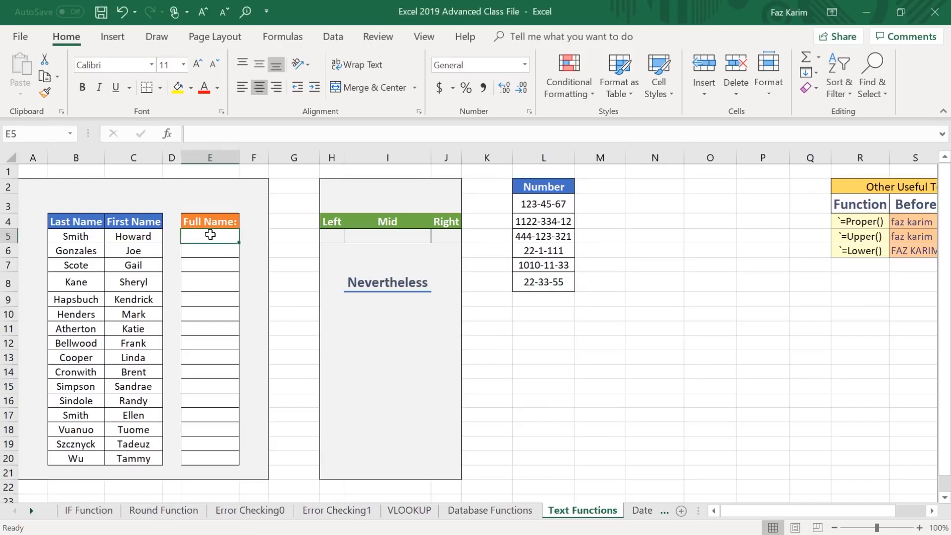
type("=con")
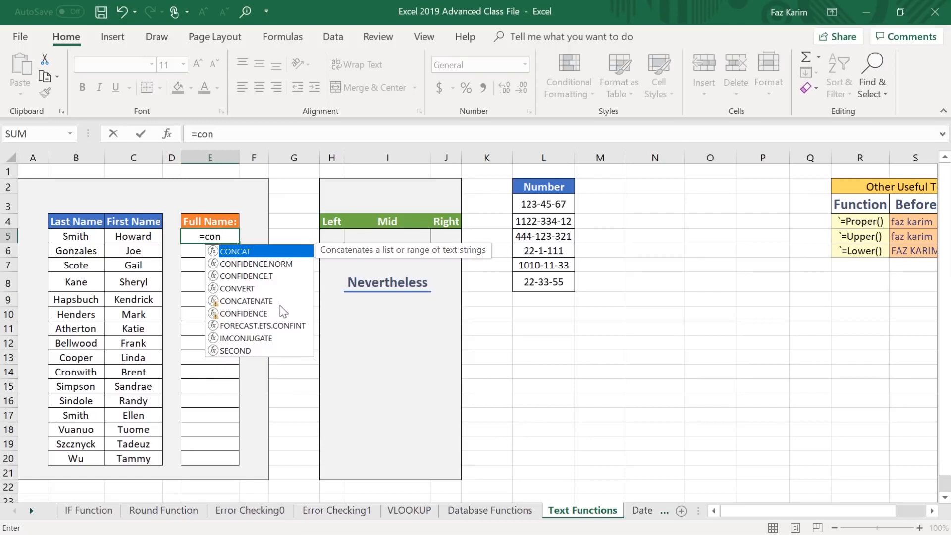
left_click(259, 301)
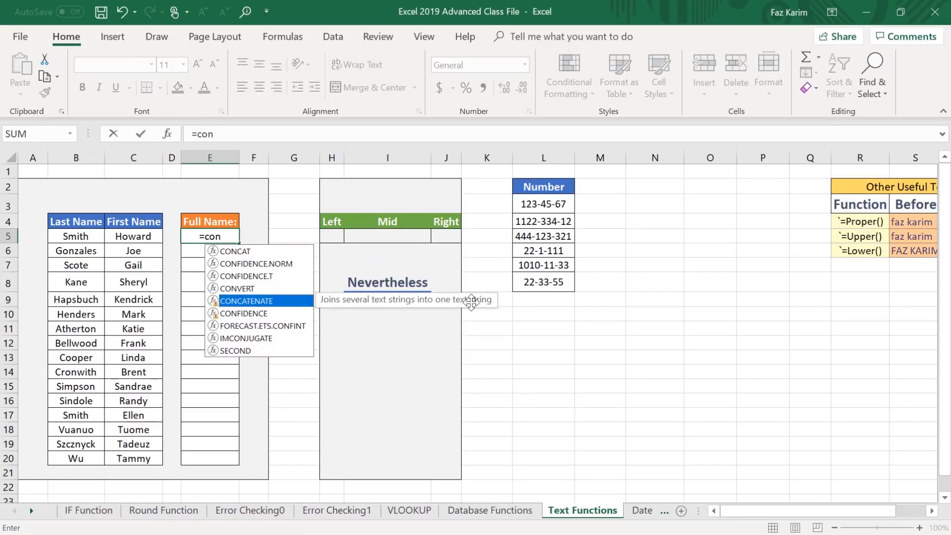
key("Tab")
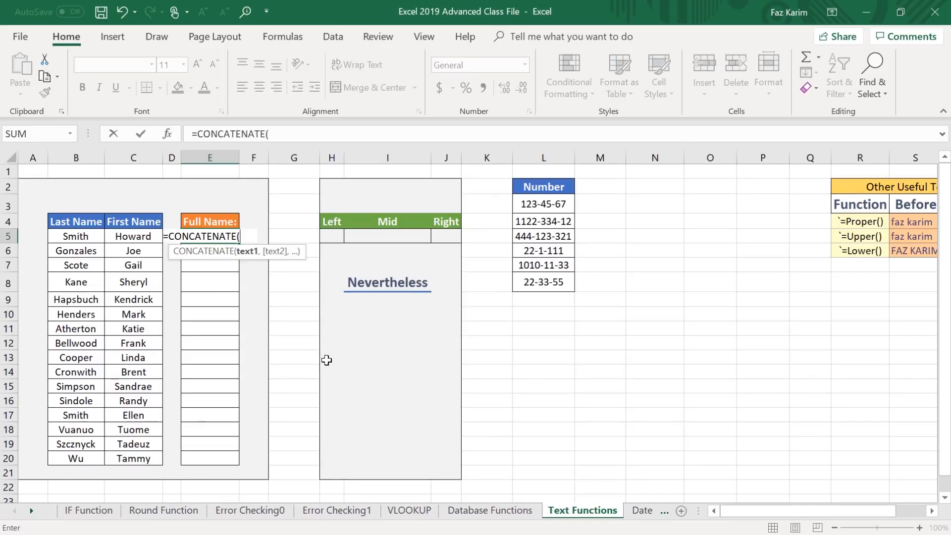
left_click(128, 237)
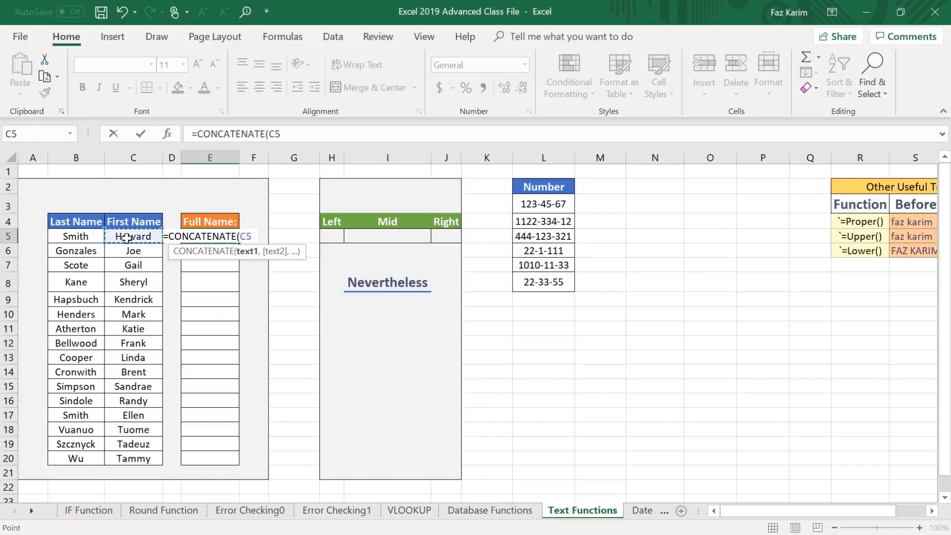
type(",")
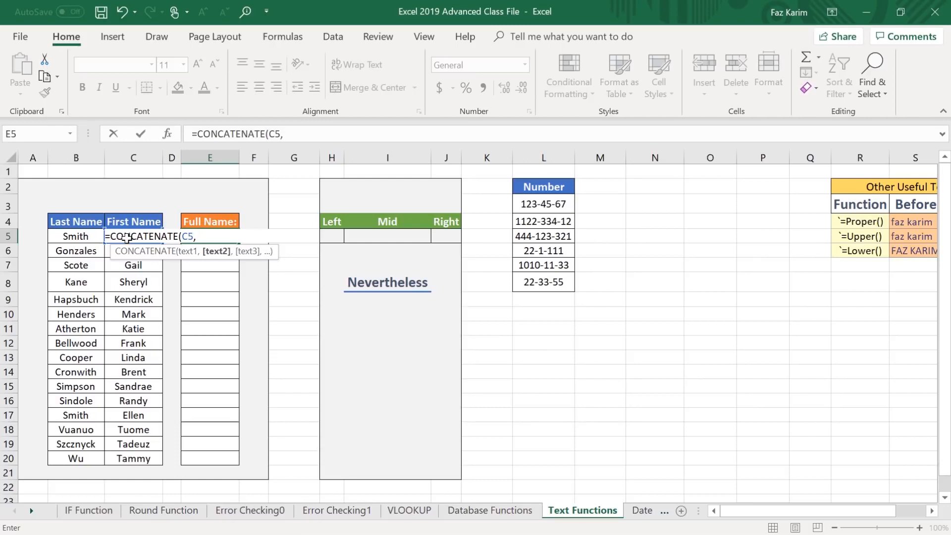
Complete the CONCATENATE formula in E5 with a space " " and the last name in B5.
type("\" \",")
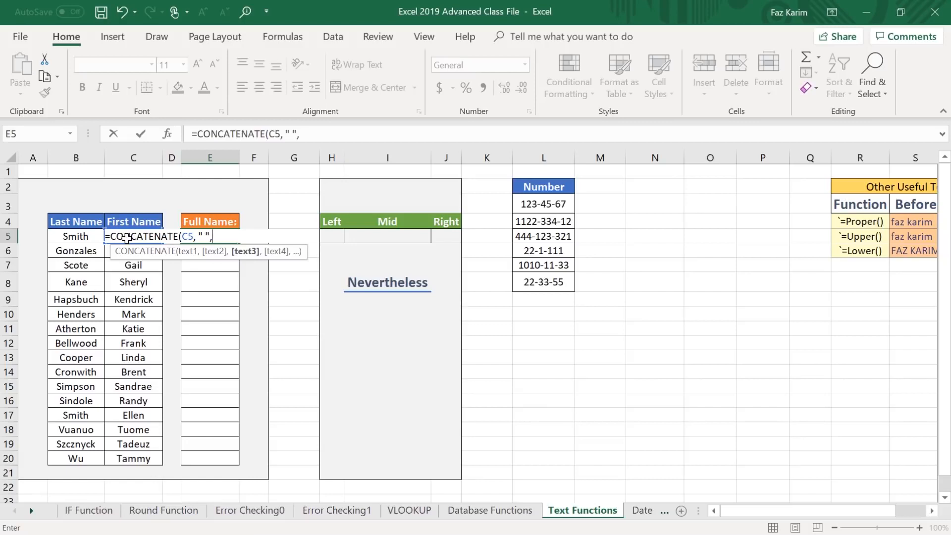
left_click(70, 239)
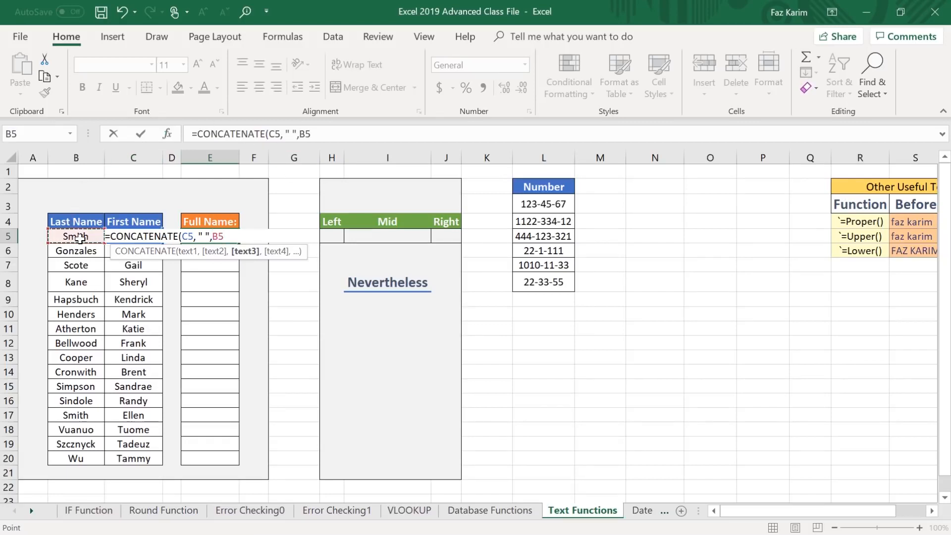
type(")")
key("Return")
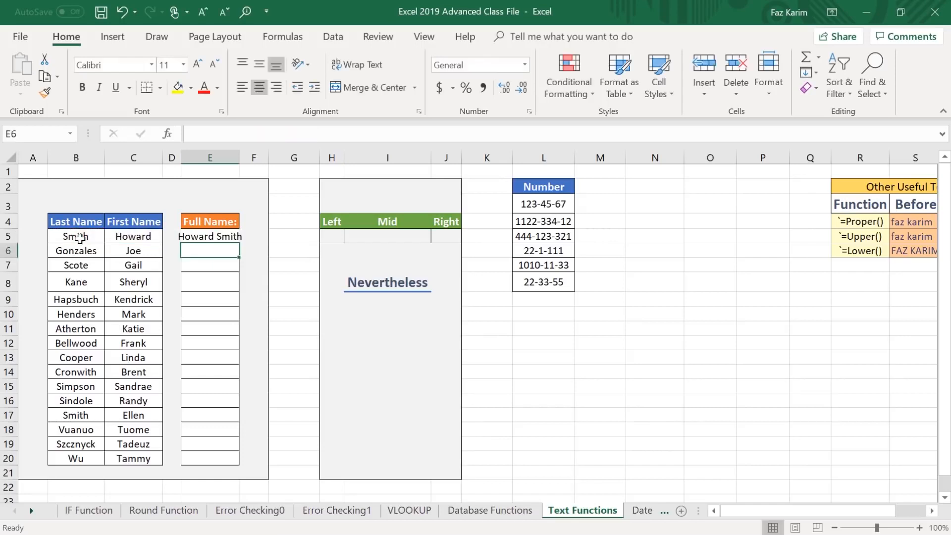
Fill the CONCATENATE formula from E5 down the Full Name column to E20.
left_click(204, 240)
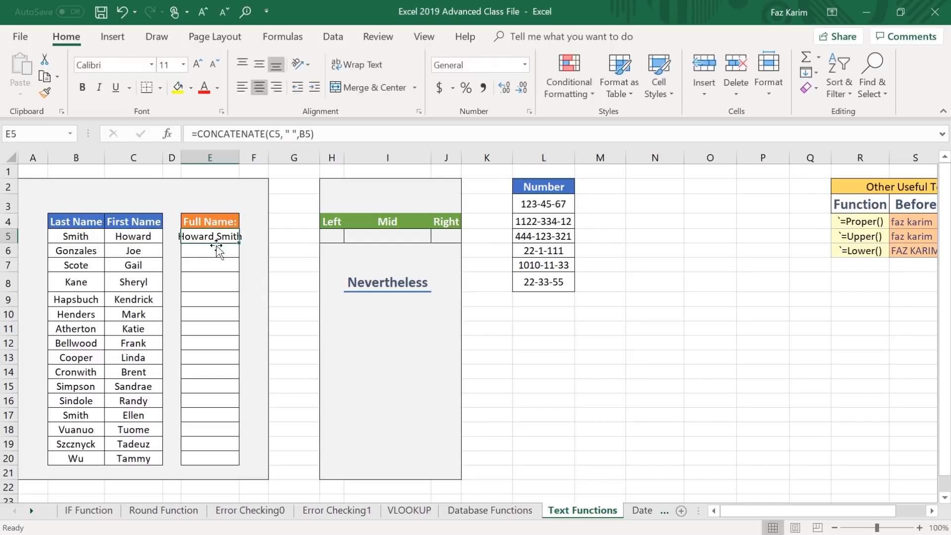
left_click_drag(246, 244, 293, 261)
left_click_drag(239, 243, 236, 463)
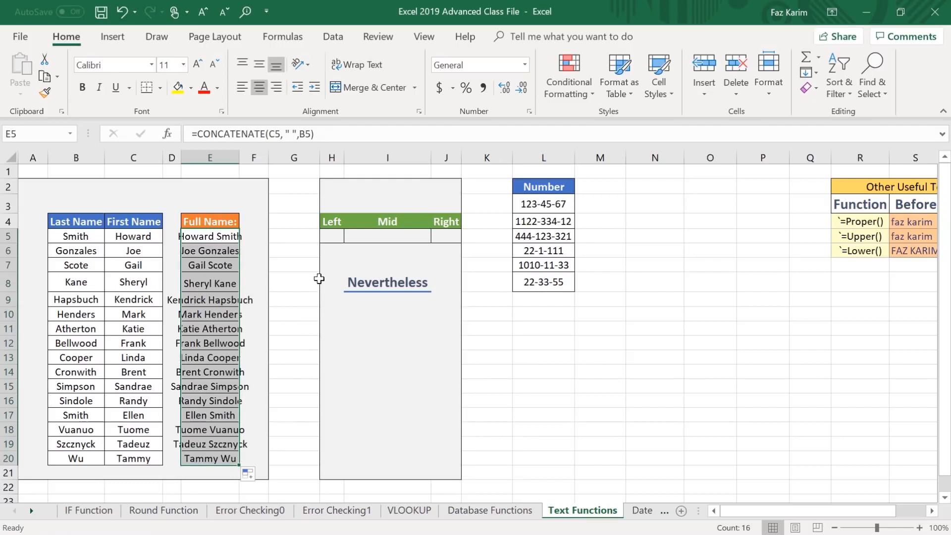
key("ctrl+2")
left_click_drag(268, 247, 302, 194)
mouse_move(333, 262)
left_mouse_down()
mouse_move(346, 287)
mouse_move(425, 316)
mouse_move(445, 313)
left_mouse_up()
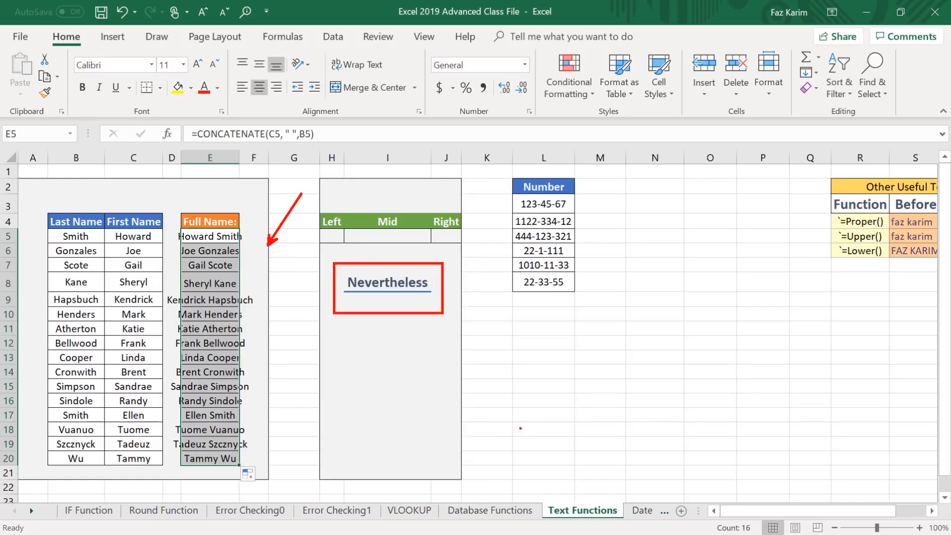
key("Escape")
key("ctrl+2")
left_click_drag(318, 205, 278, 170)
left_click_drag(374, 210, 370, 177)
left_click_drag(443, 204, 460, 187)
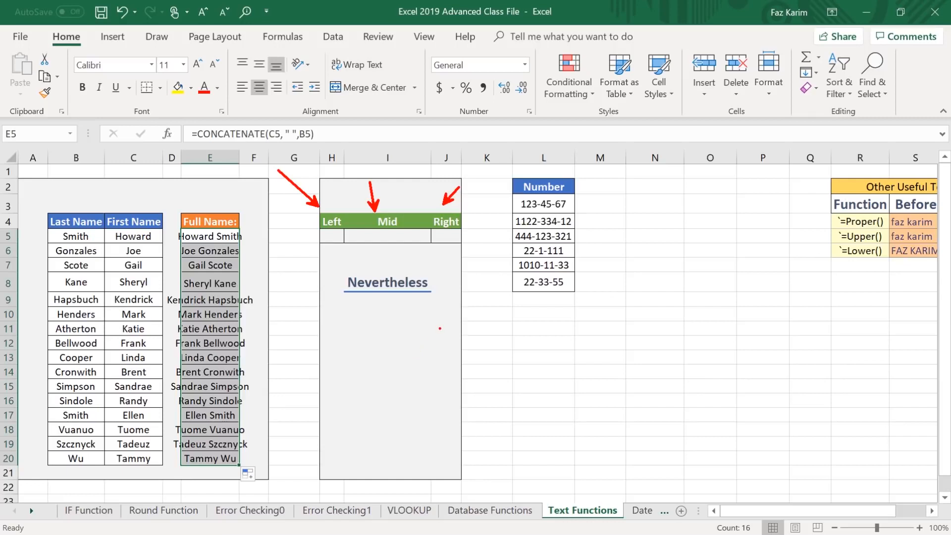
key("Escape")
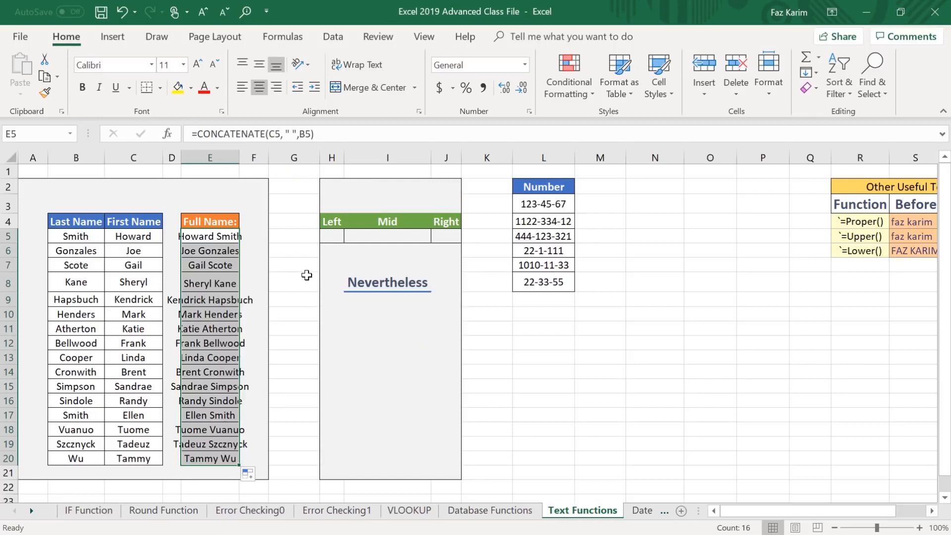
Extract the first 5 characters of the word in I8 into the Left cell H5 with =LEFT(I8,5).
left_click(331, 240)
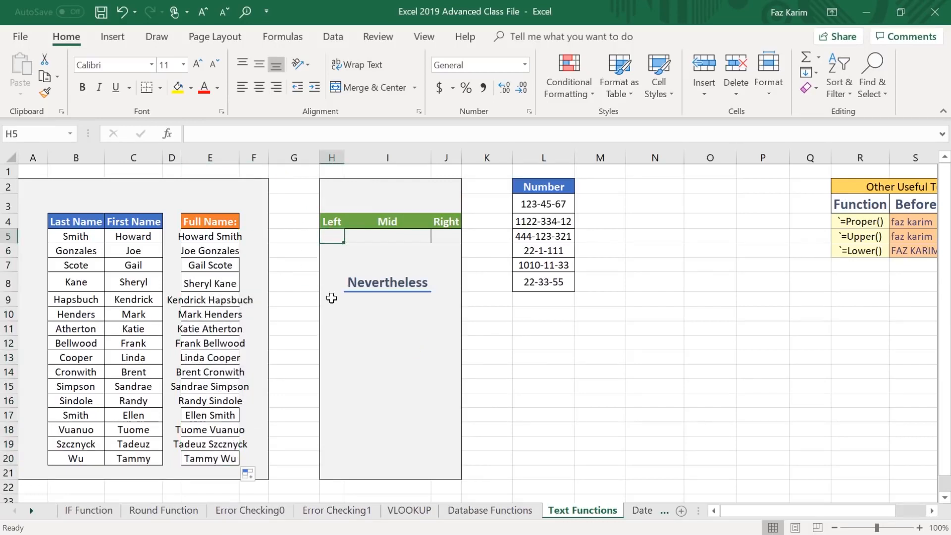
type("=left")
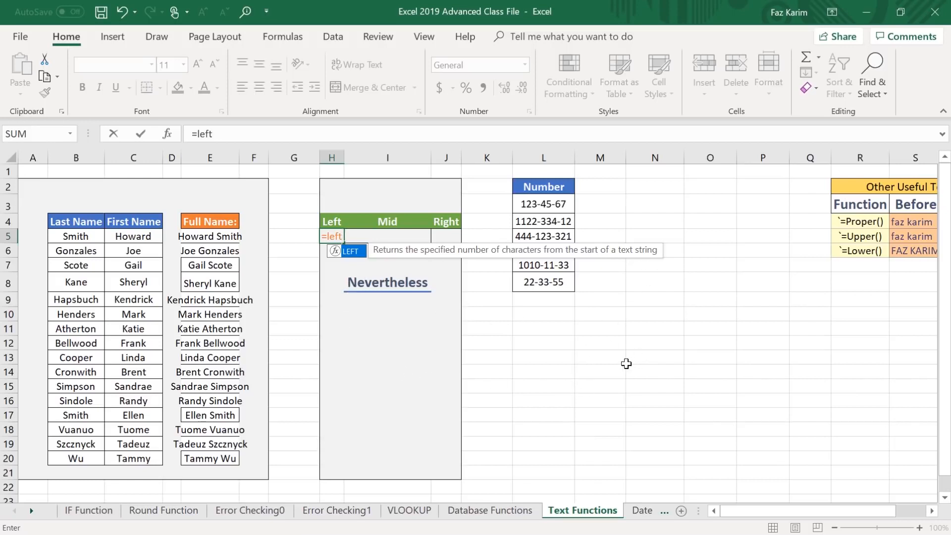
key("Tab")
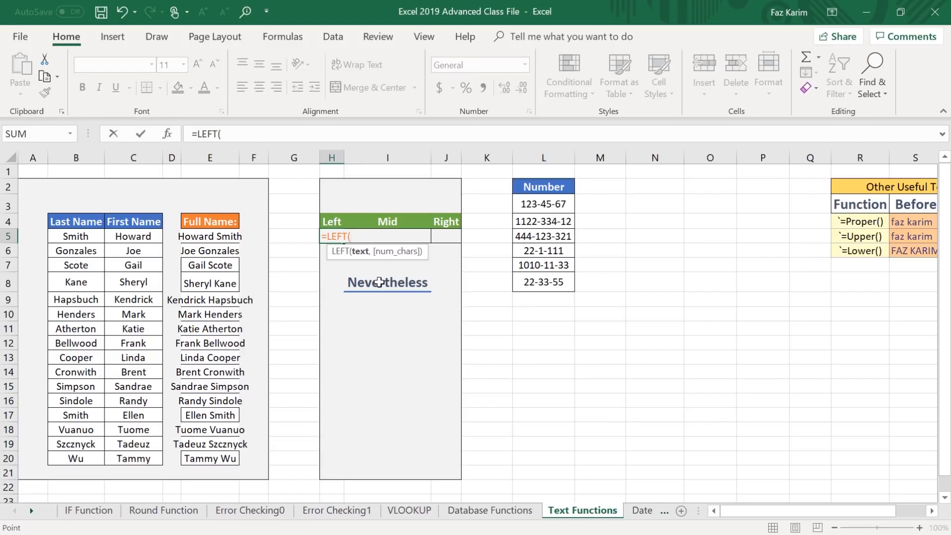
left_click(384, 281)
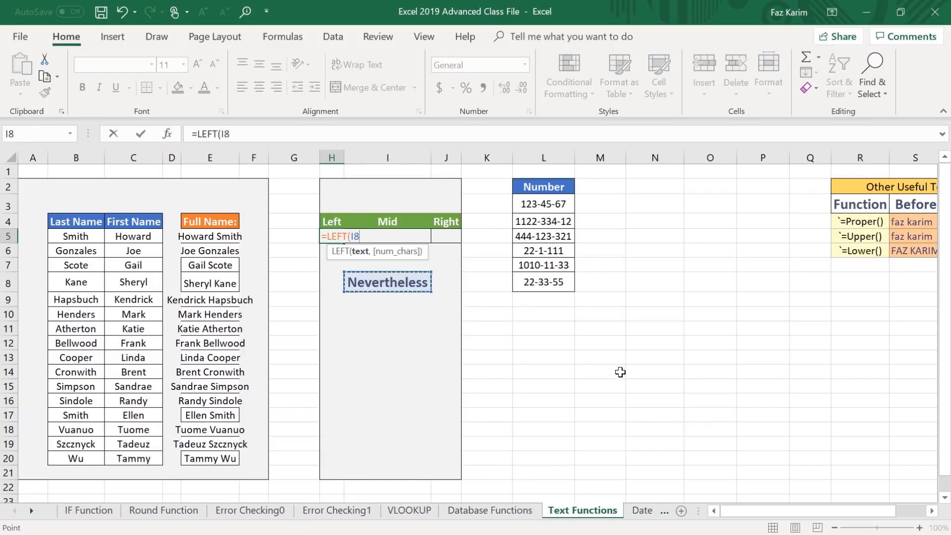
type(",")
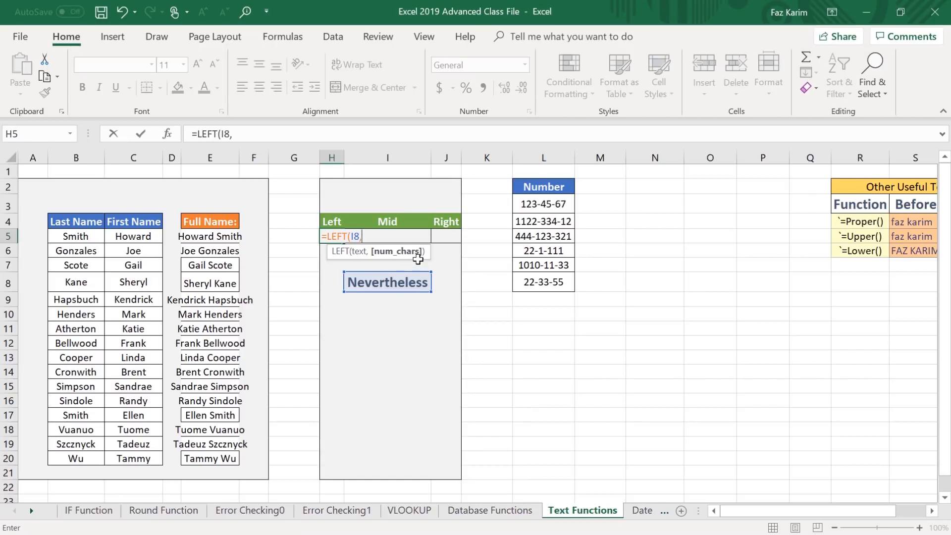
type("5)")
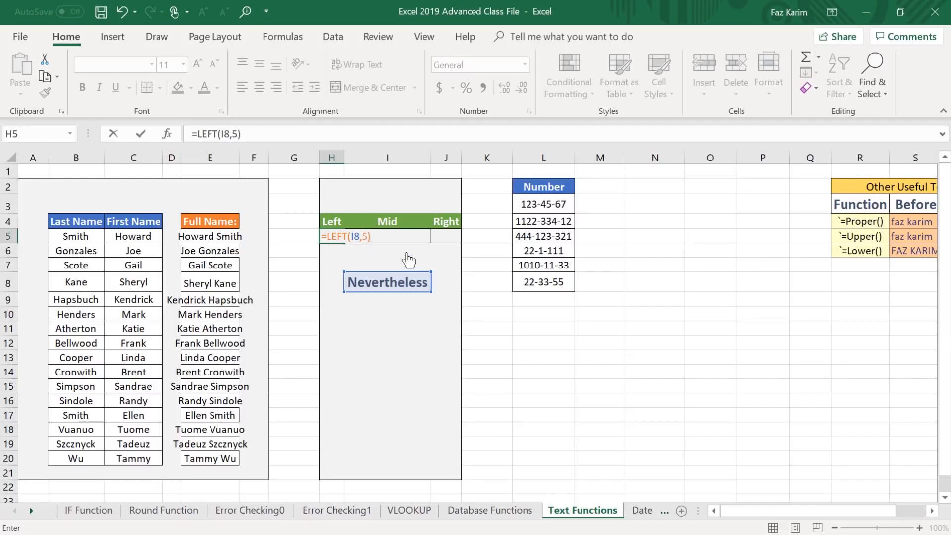
key("Return")
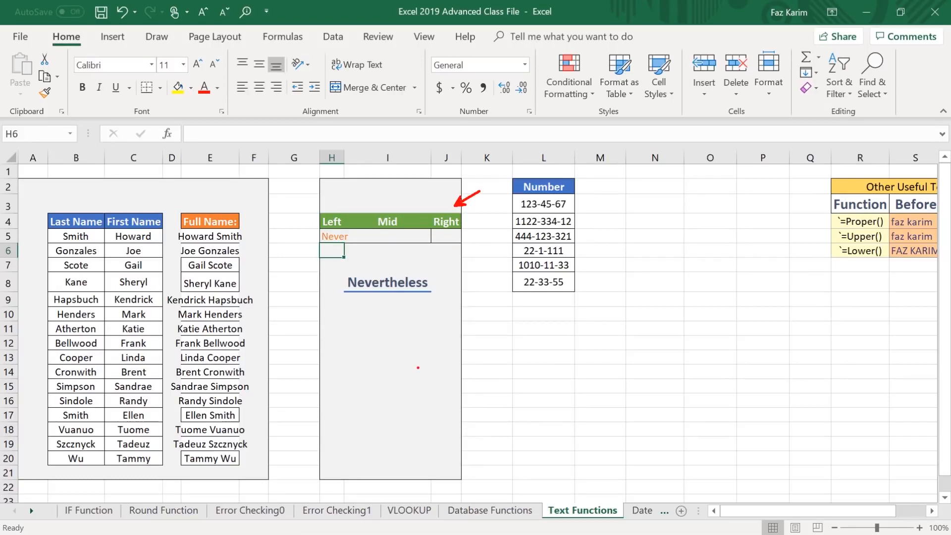
Extract the last 4 characters of the word in I8 into the Right cell J5 with =RIGHT(I8,4).
left_click(447, 236)
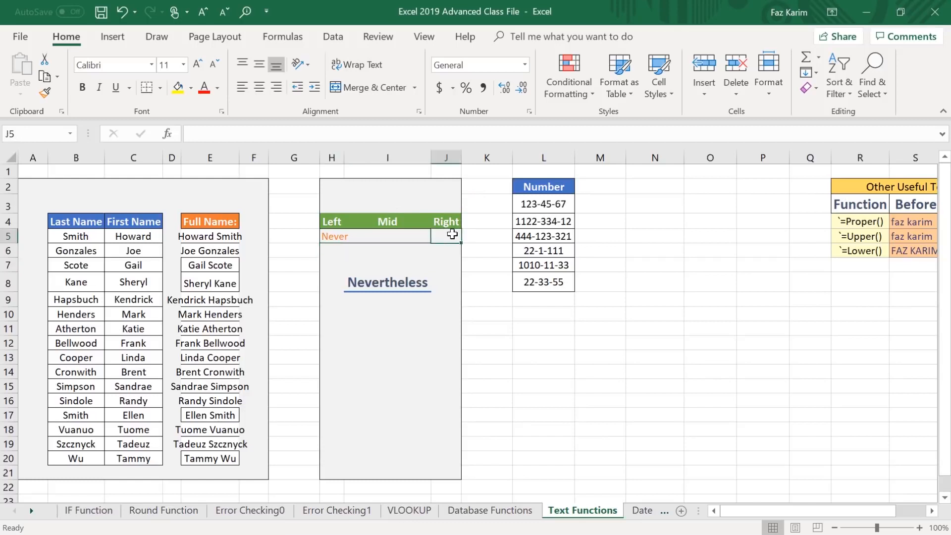
type("=right")
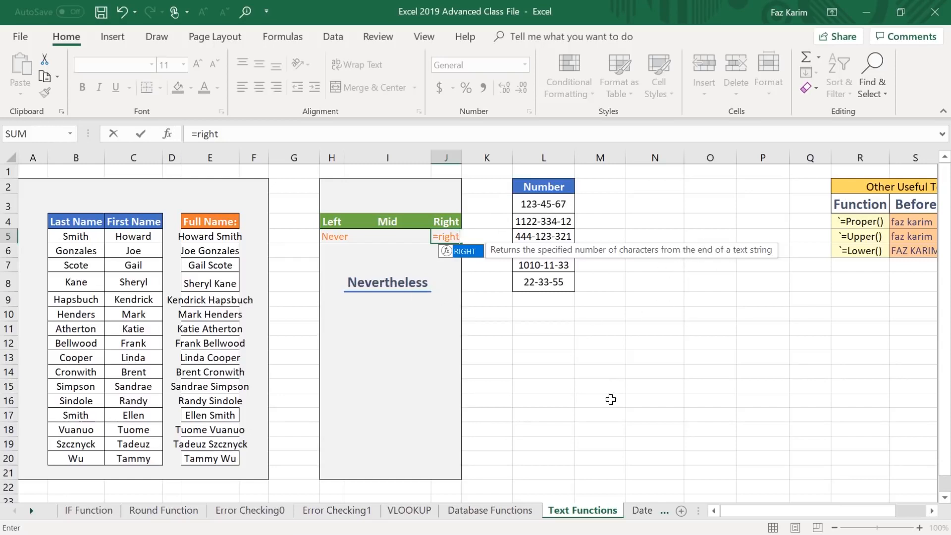
key("Tab")
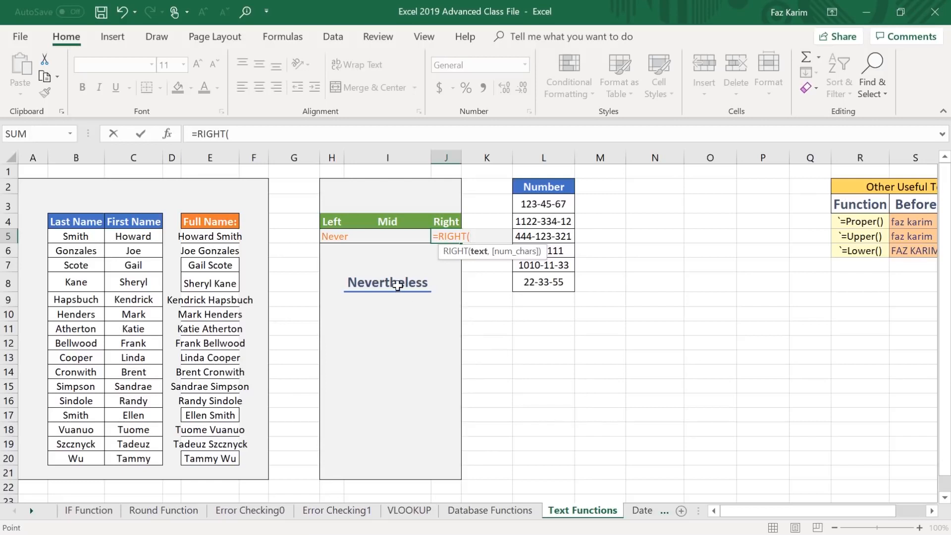
left_click(398, 285)
type(",")
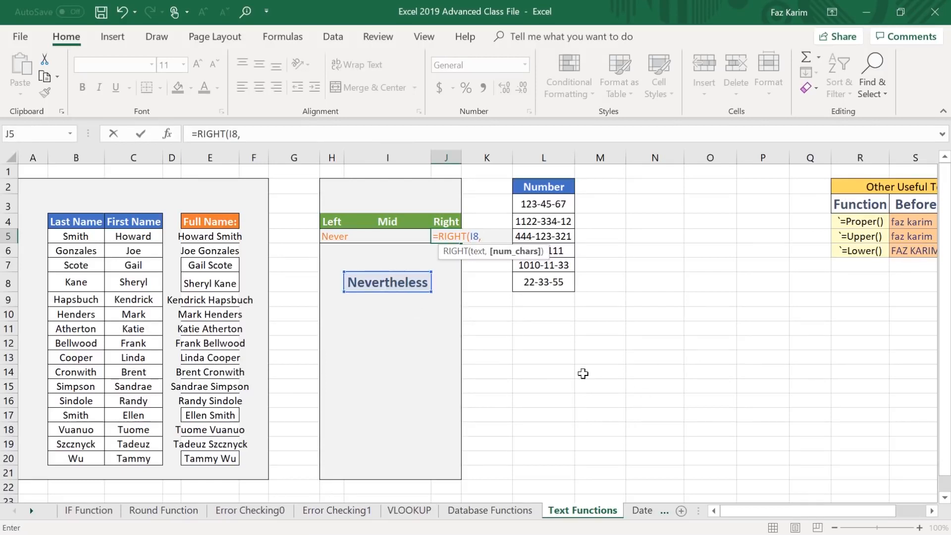
type("4)")
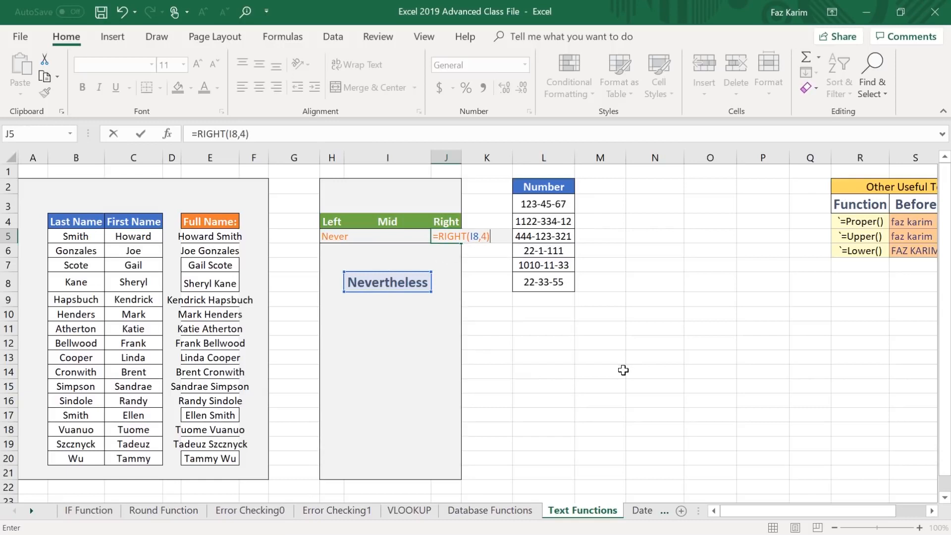
key("Return")
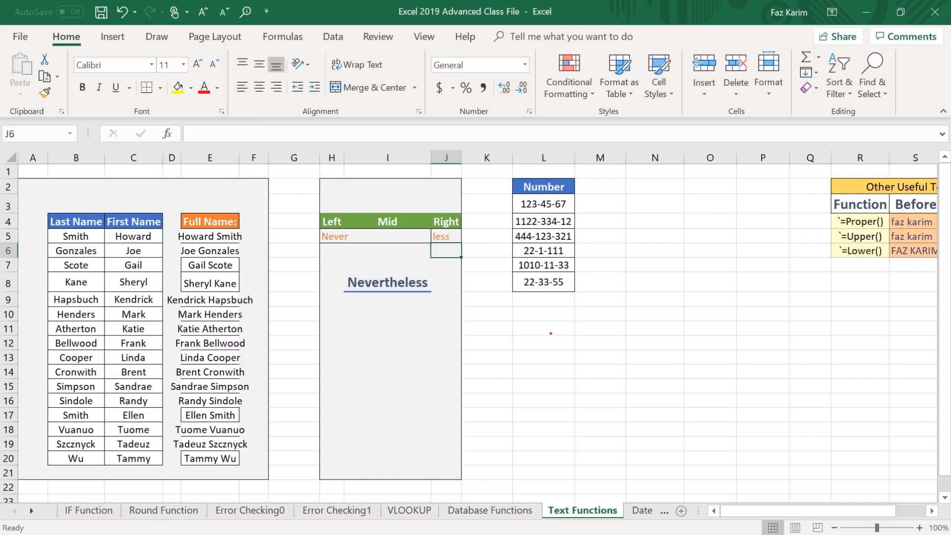
Extract 3 characters starting at position 6 of I8 into the Mid cell I5 with =MID(I8,6,3).
left_click_drag(380, 212, 369, 167)
key("Escape")
left_click(391, 235)
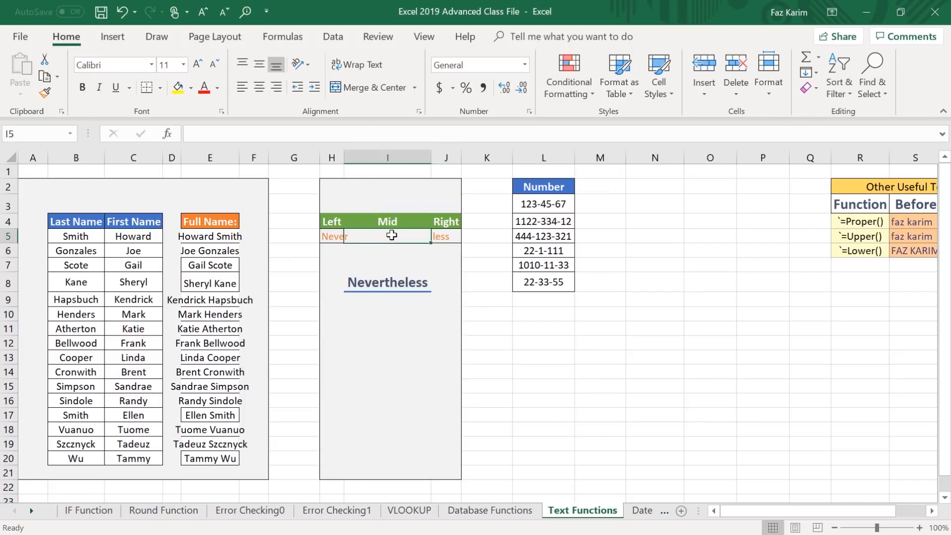
type("=mid")
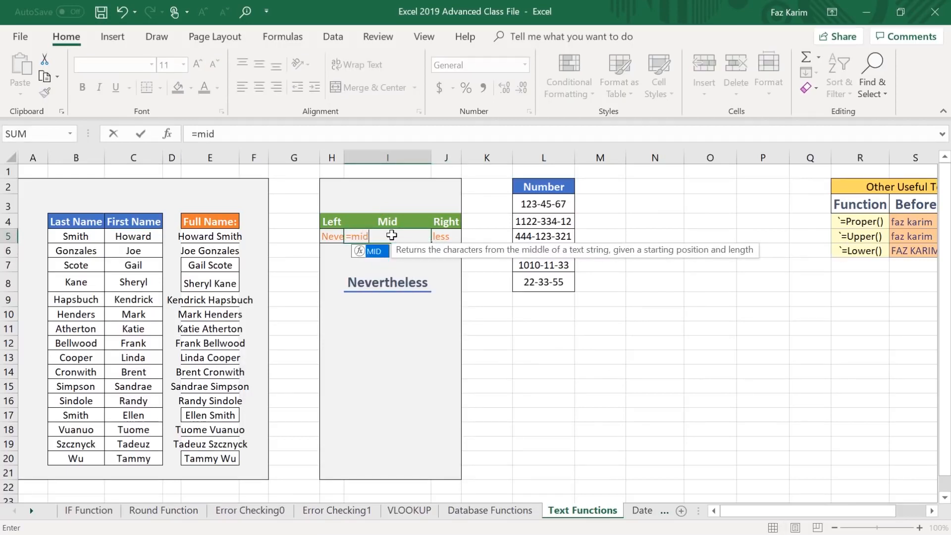
key("Tab")
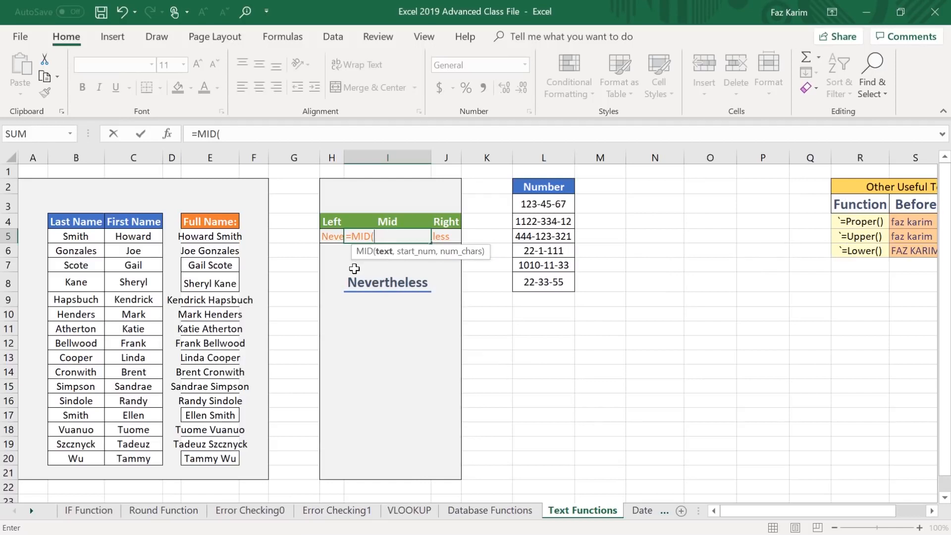
left_click(373, 284)
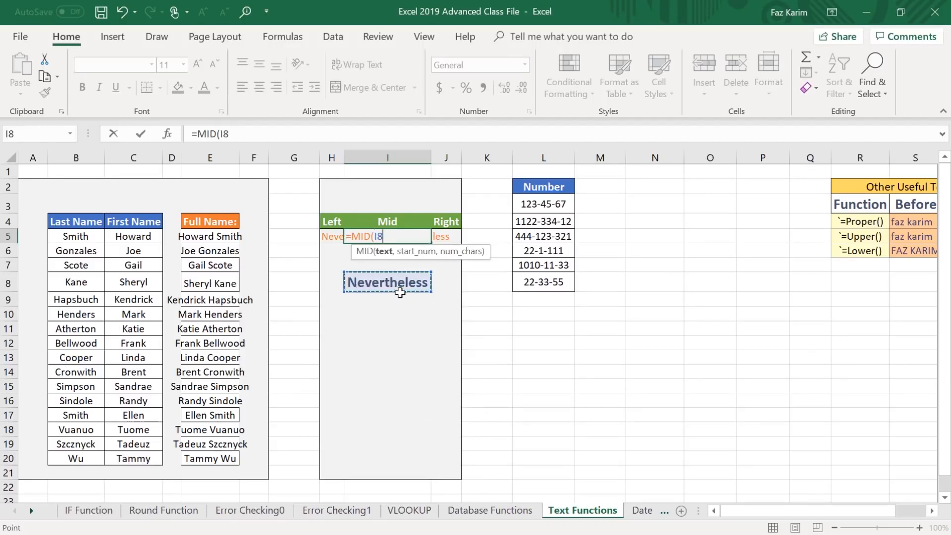
type(",")
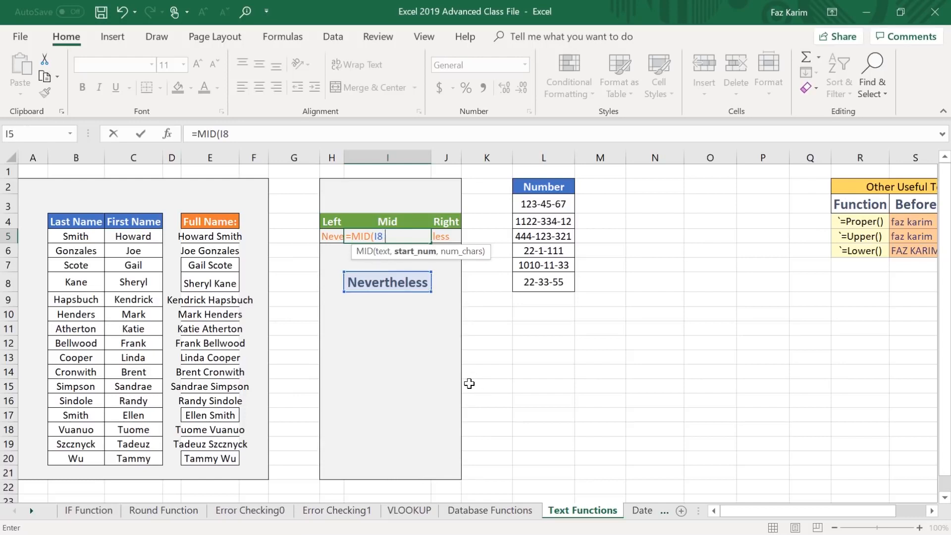
type("6,")
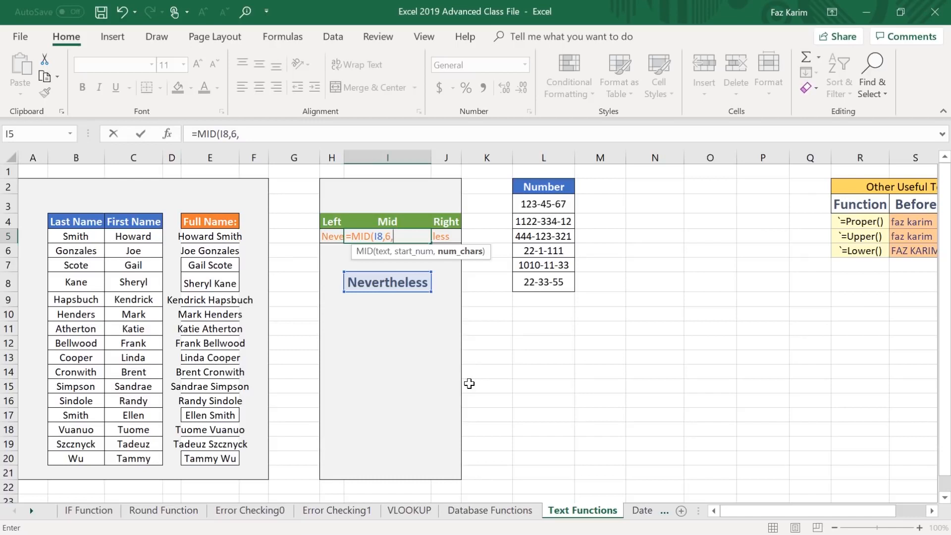
type("3)")
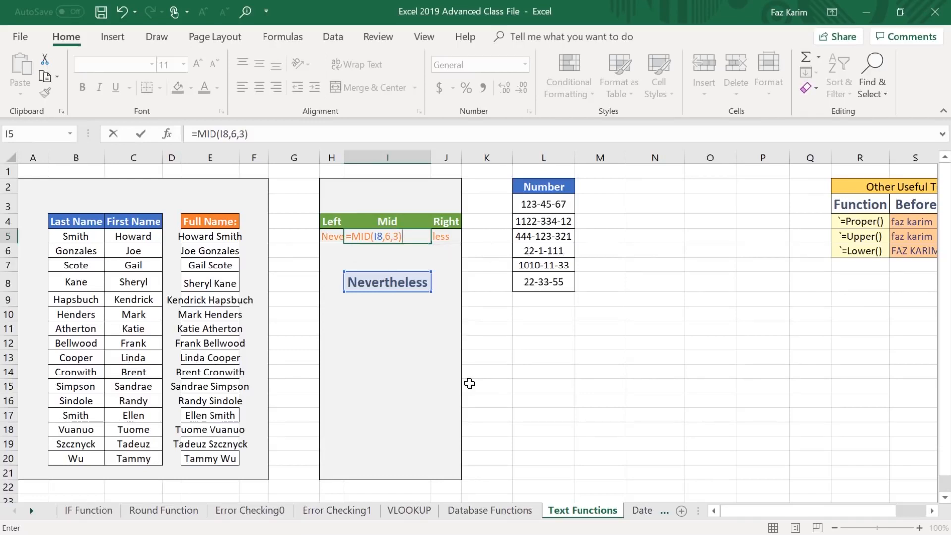
key("Return")
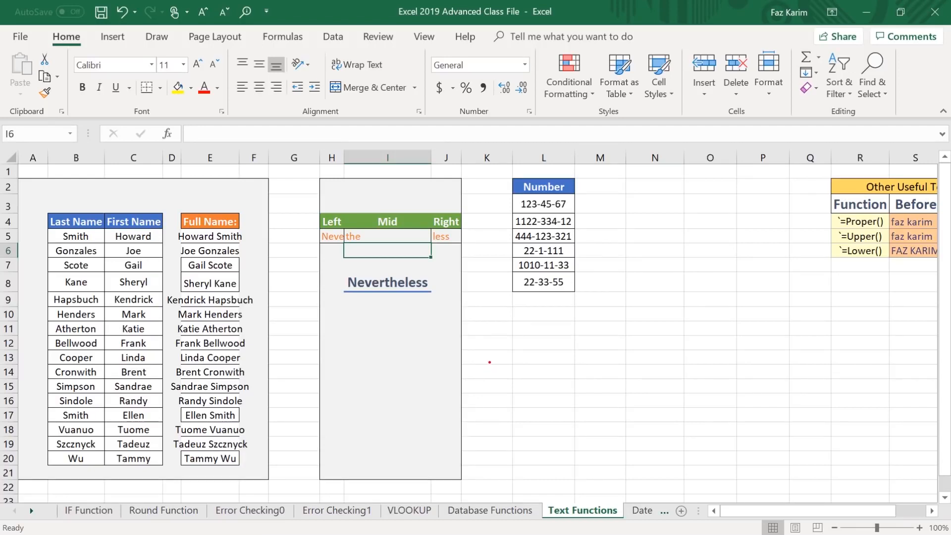
left_click_drag(503, 166, 575, 314)
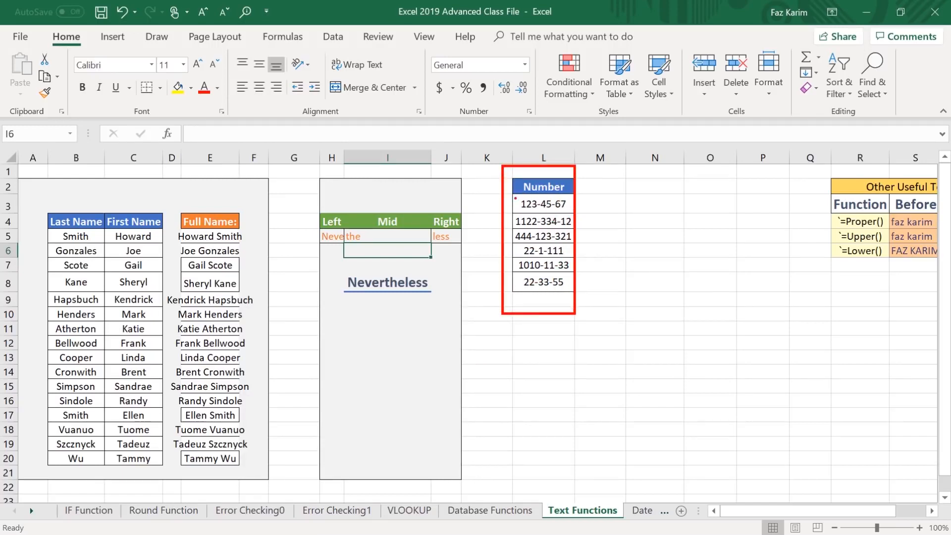
left_click_drag(514, 199, 454, 174)
left_click_drag(478, 223, 504, 223)
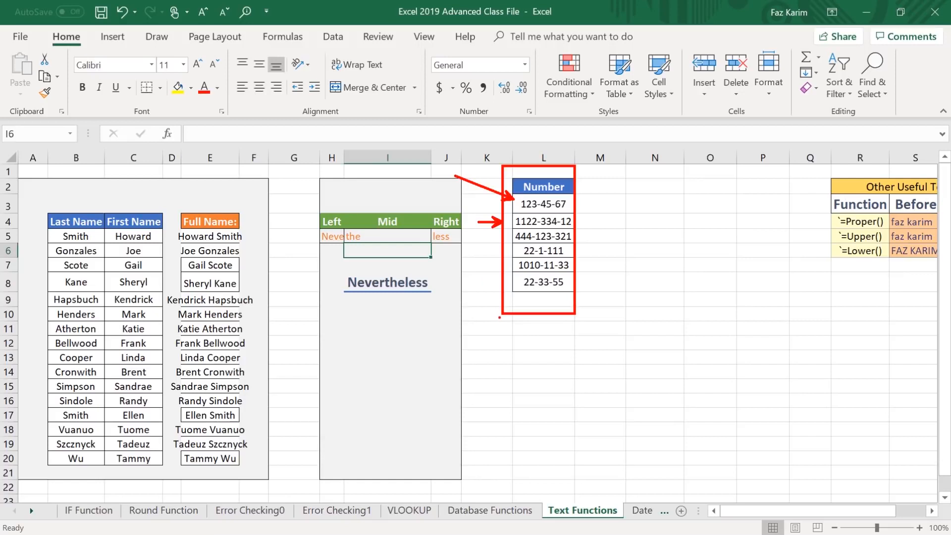
left_click_drag(537, 149, 544, 195)
left_click_drag(570, 206, 627, 213)
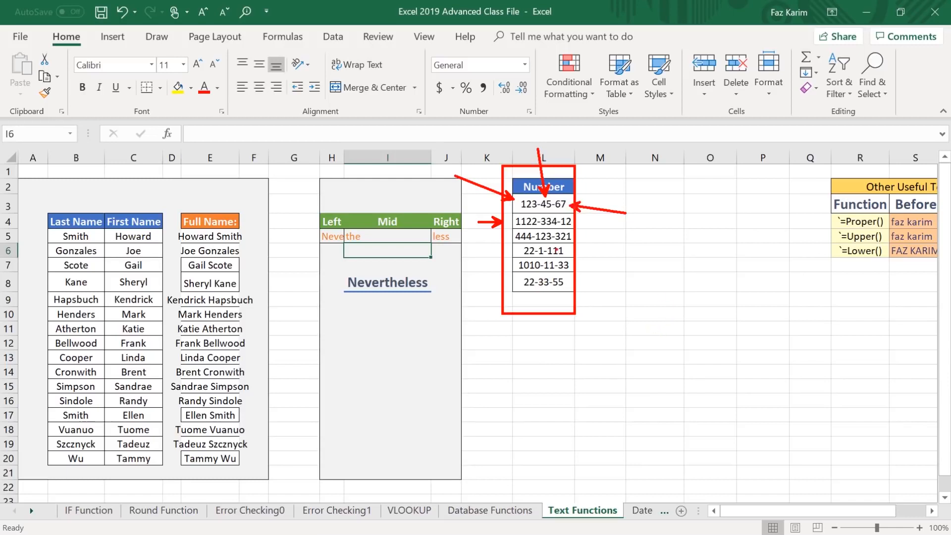
key("Escape")
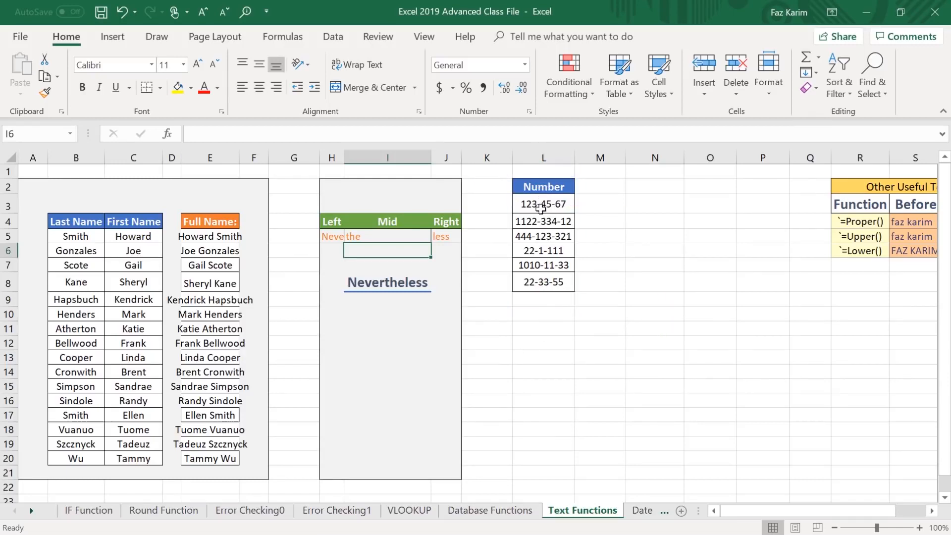
left_click_drag(545, 204, 546, 296)
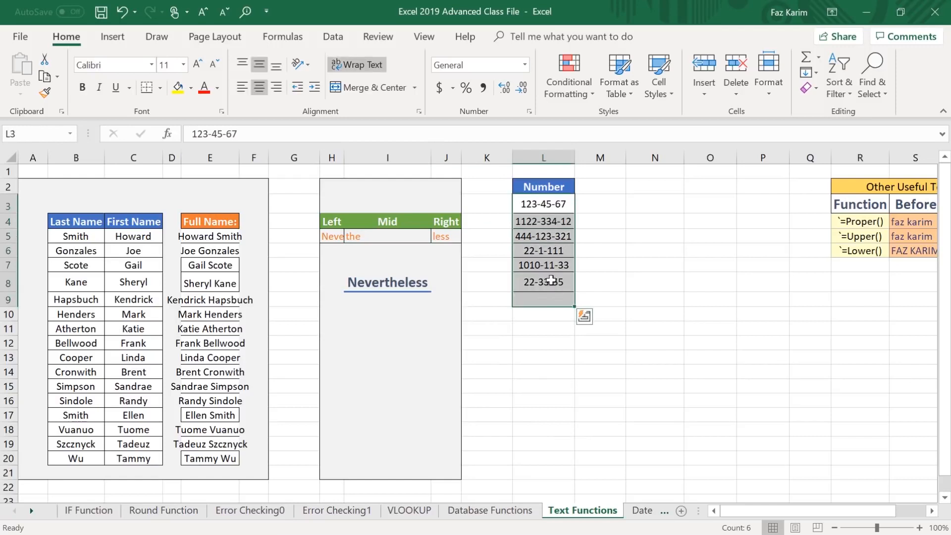
mouse_move(546, 531)
left_click_drag(524, 287, 461, 311)
left_click_drag(511, 270, 477, 286)
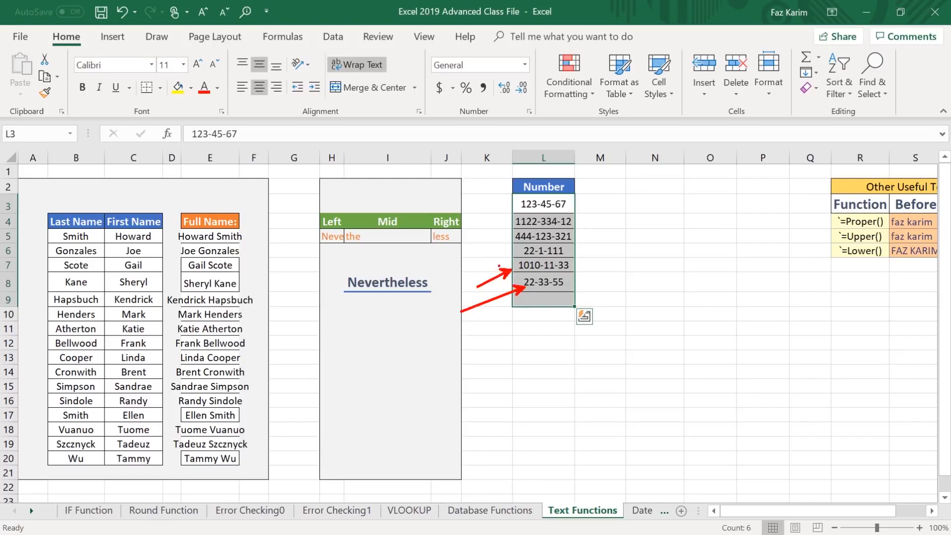
left_click_drag(511, 253, 487, 261)
key("Escape")
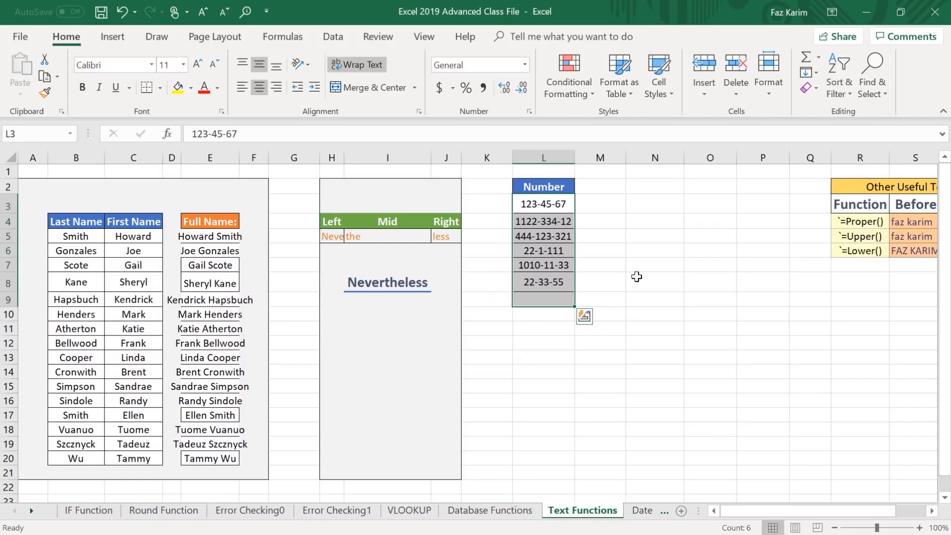
Start Text to Columns on the Number entries in L3:L8, treating them as Delimited data.
left_click_drag(545, 203, 545, 282)
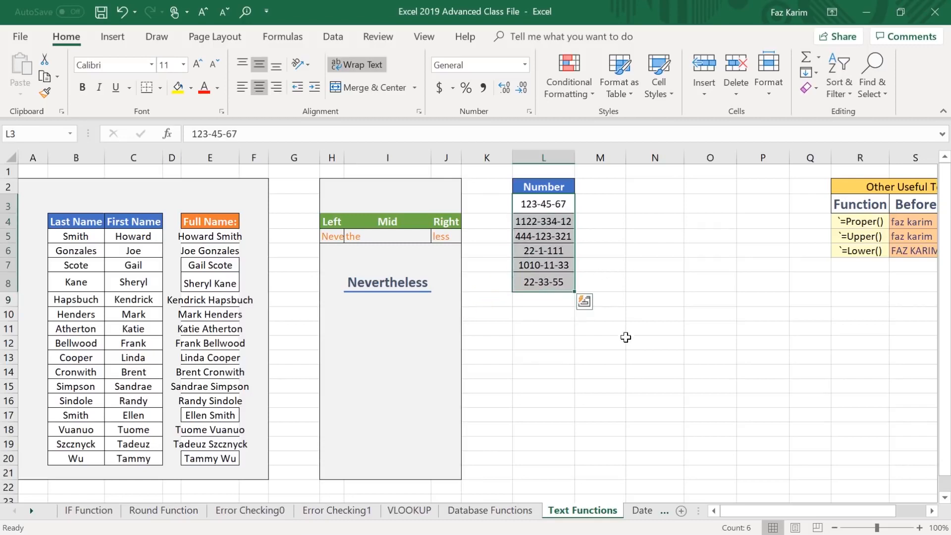
key("ctrl+2")
left_click_drag(538, 292, 525, 361)
key("Escape")
left_click(332, 41)
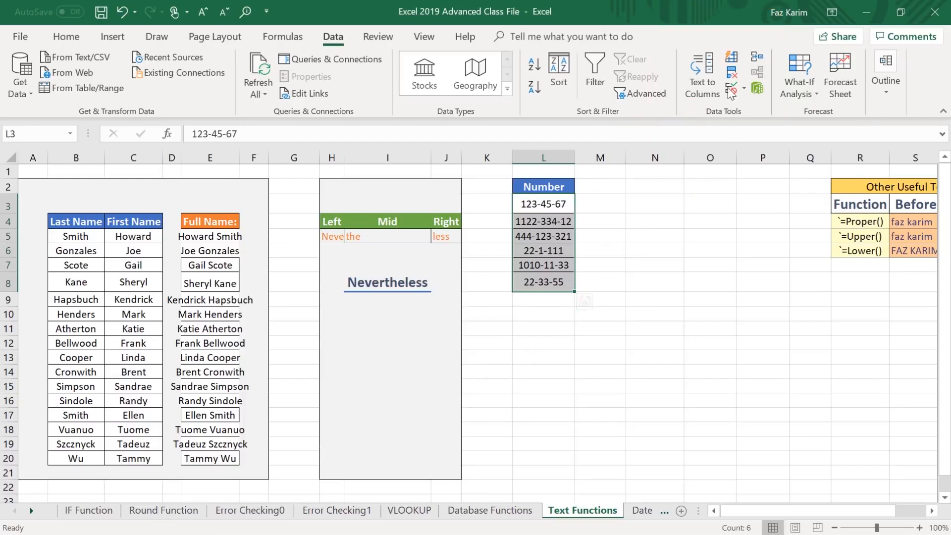
left_click(709, 74)
left_click_drag(708, 92, 335, 70)
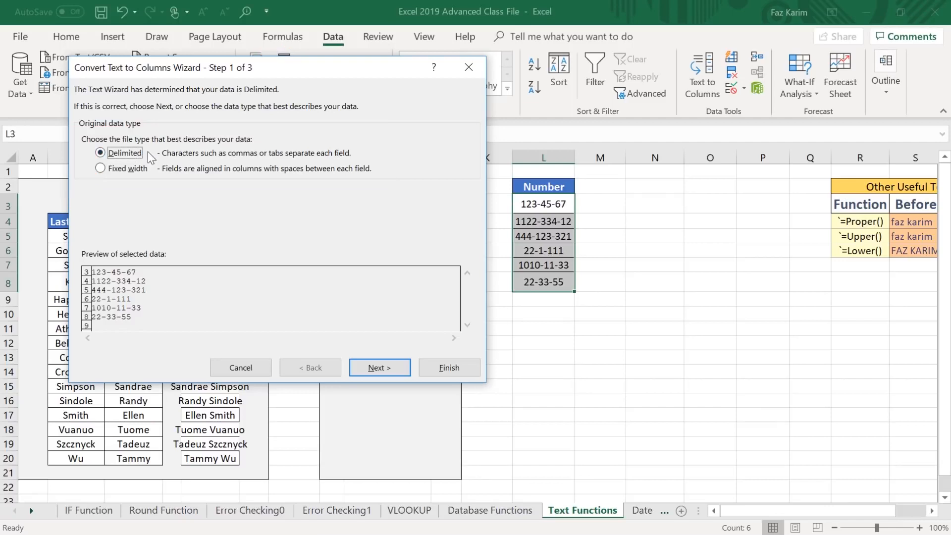
left_click(380, 368)
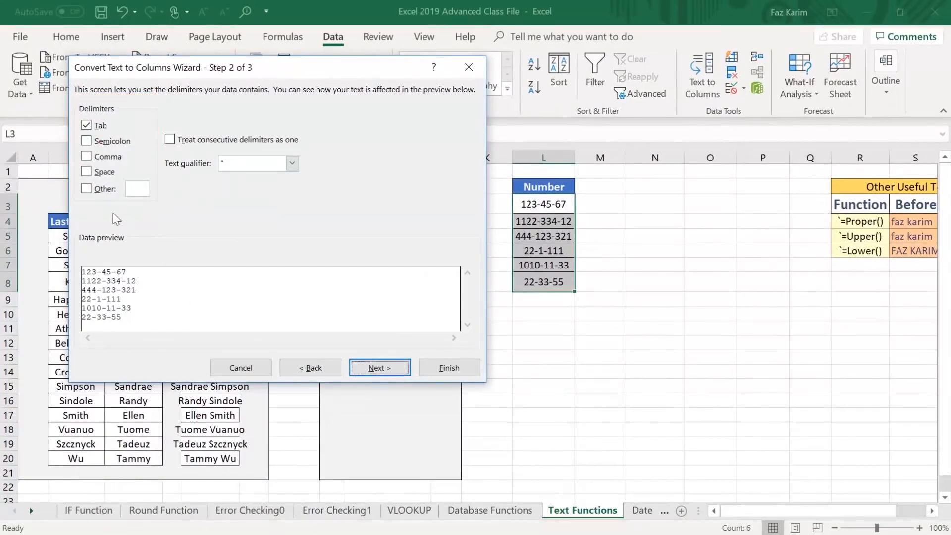
Add "-" as a custom delimiter and complete the split of the Number entries into separate columns starting at L3.
left_click(86, 188)
type("-")
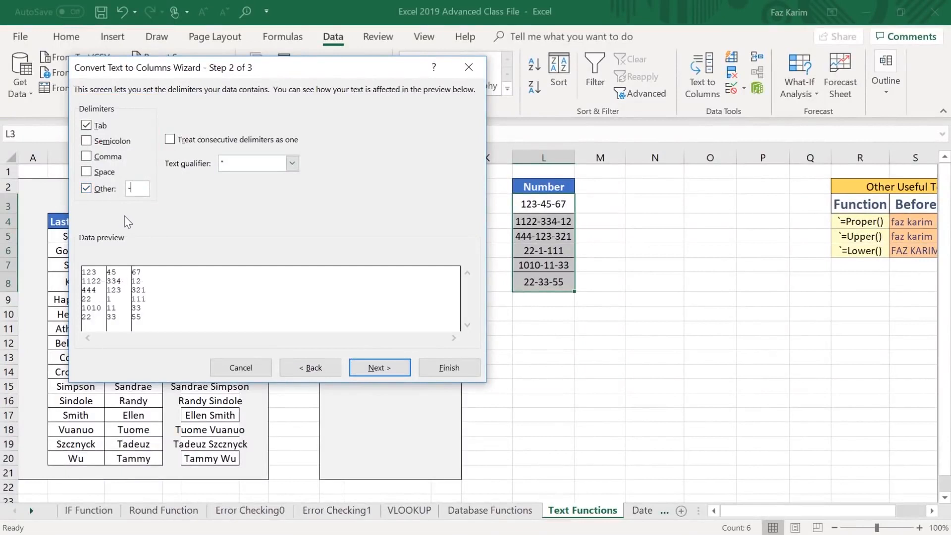
left_click_drag(103, 233, 104, 204)
mouse_move(69, 259)
left_mouse_down()
mouse_move(133, 317)
mouse_move(314, 347)
mouse_move(463, 344)
left_mouse_up()
left_click(379, 368)
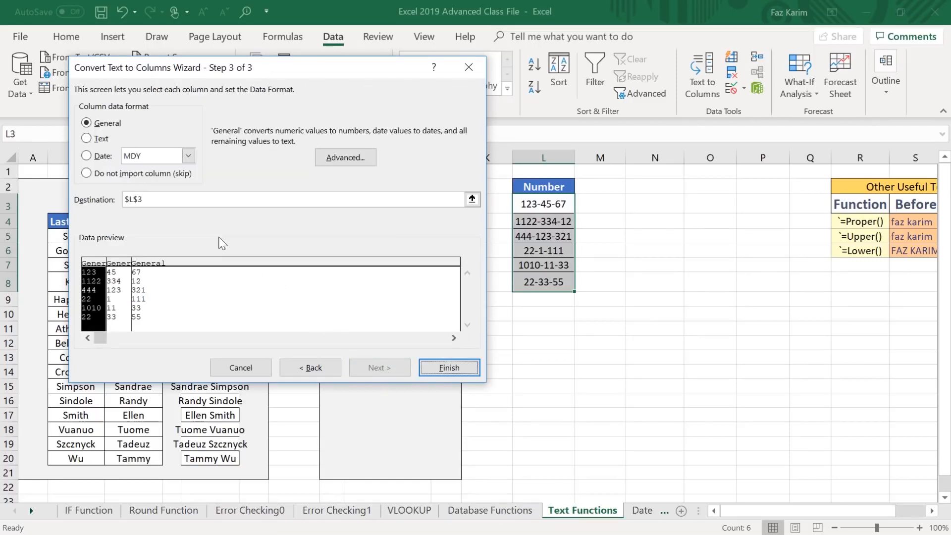
mouse_move(100, 248)
left_mouse_down()
mouse_move(96, 231)
mouse_move(160, 240)
left_mouse_up()
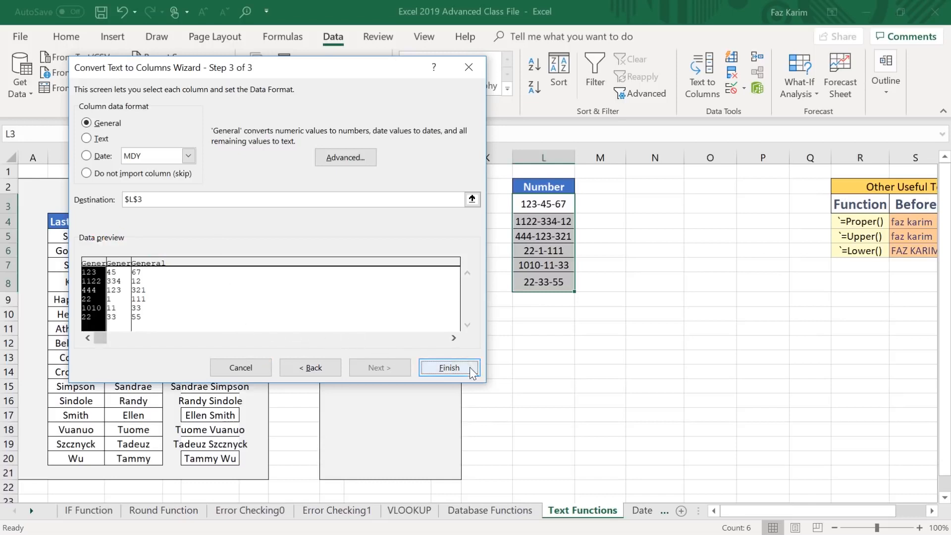
left_click(311, 367)
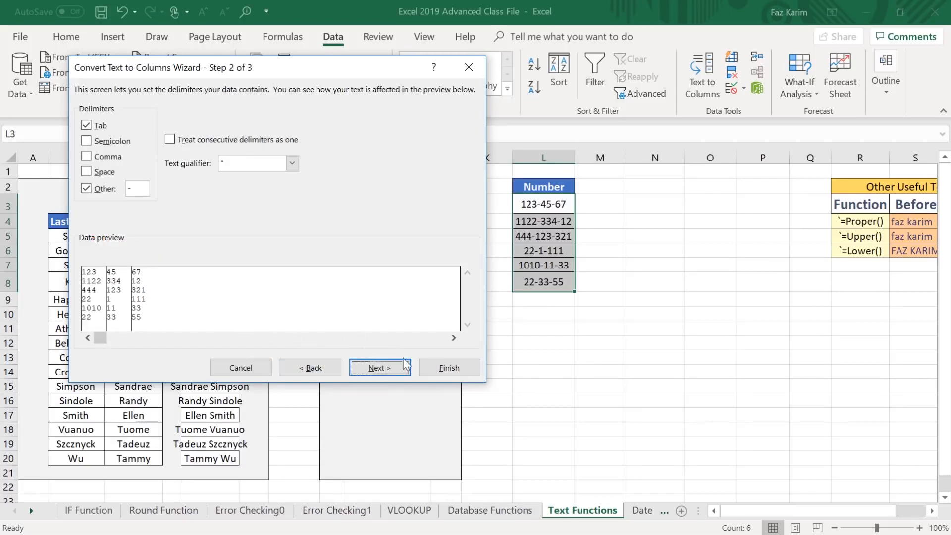
left_click(436, 369)
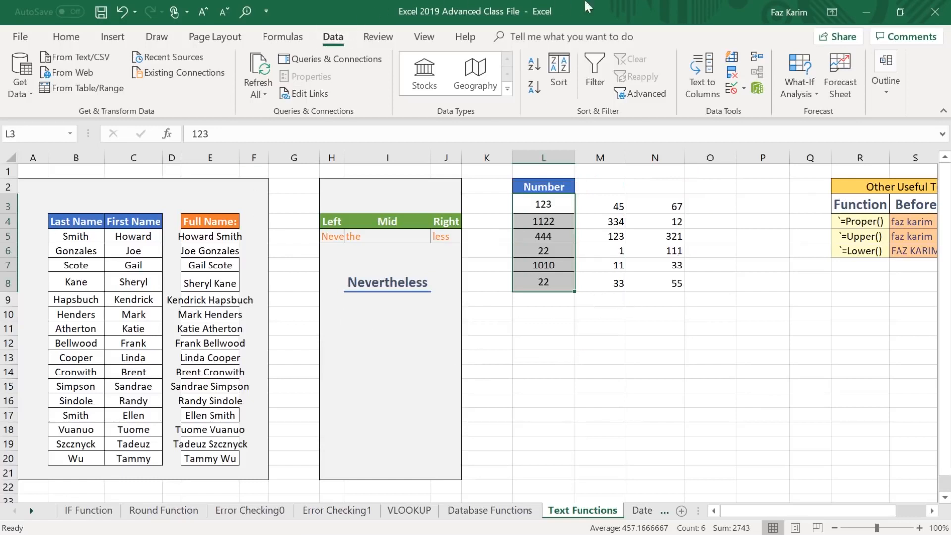
Convert the text in S4 to proper case in the Try it! cell U4 with =PROPER(S4).
left_click(750, 507)
left_click_drag(751, 507, 824, 497)
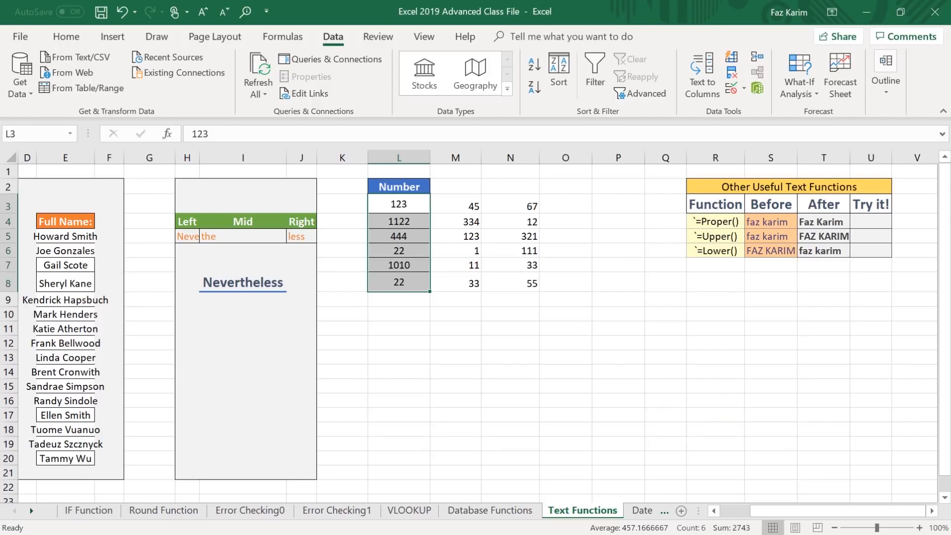
left_click(872, 221)
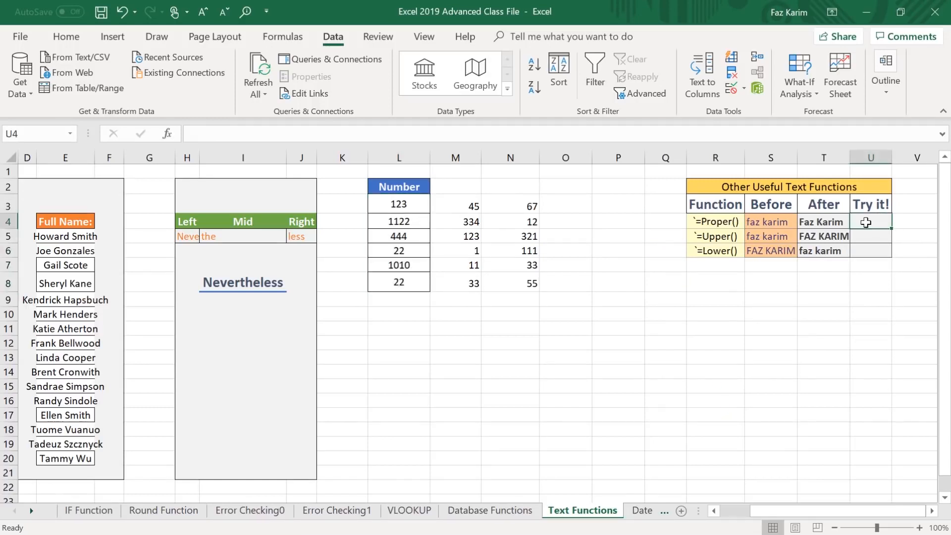
type("=prop")
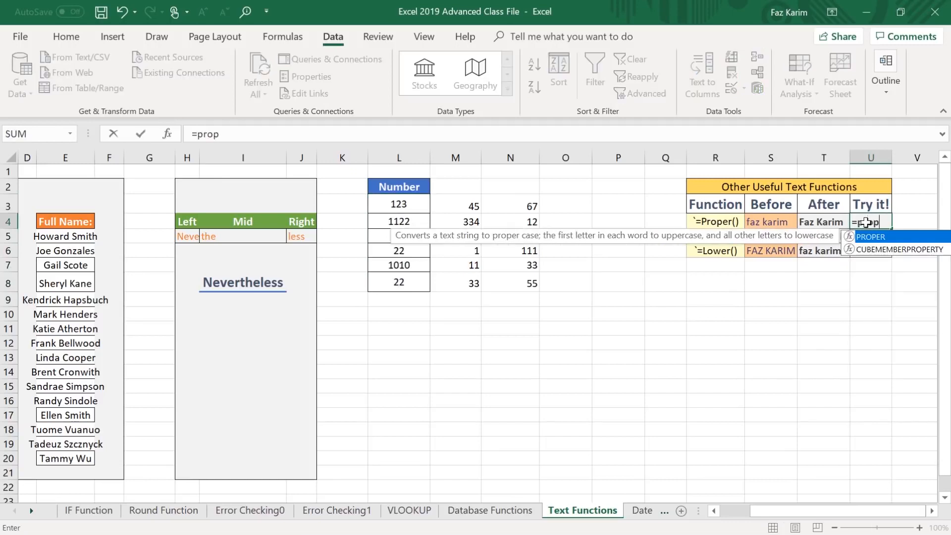
key("Tab")
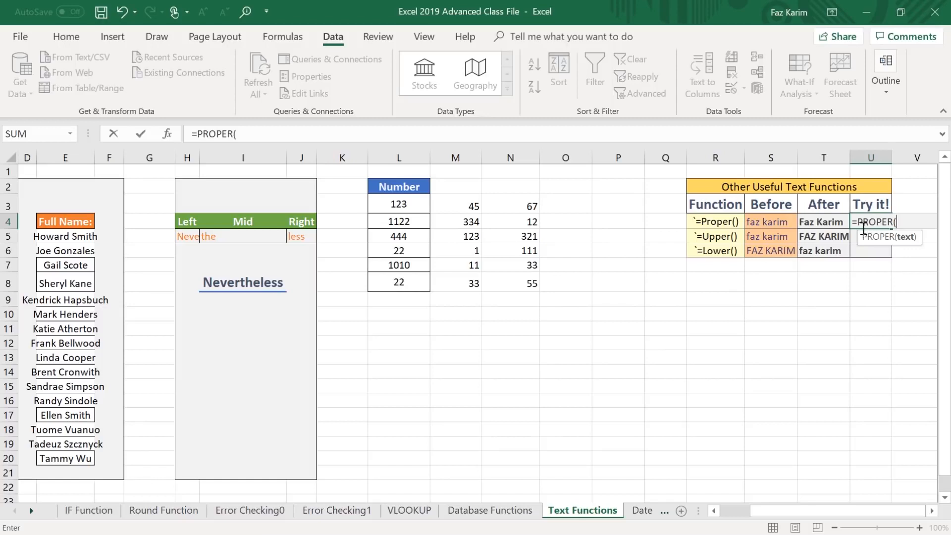
left_click(778, 225)
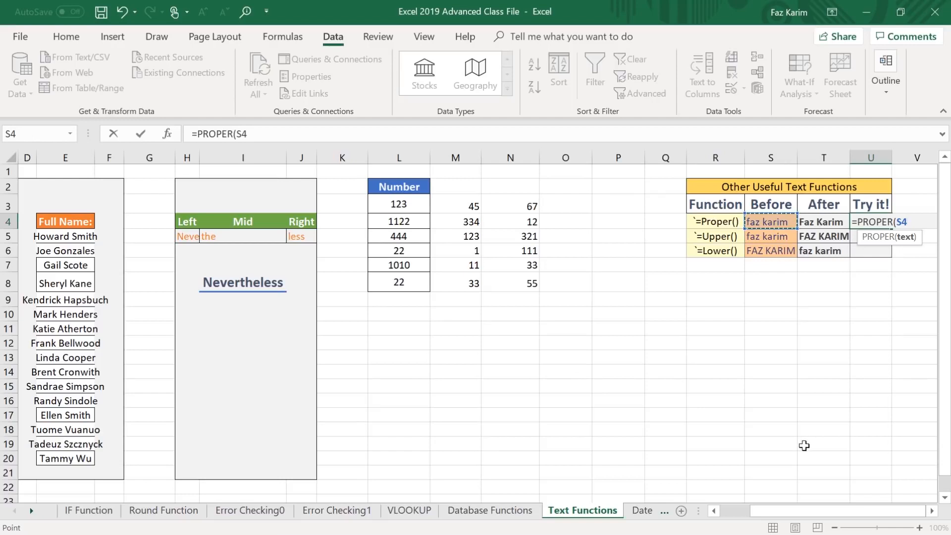
type(")")
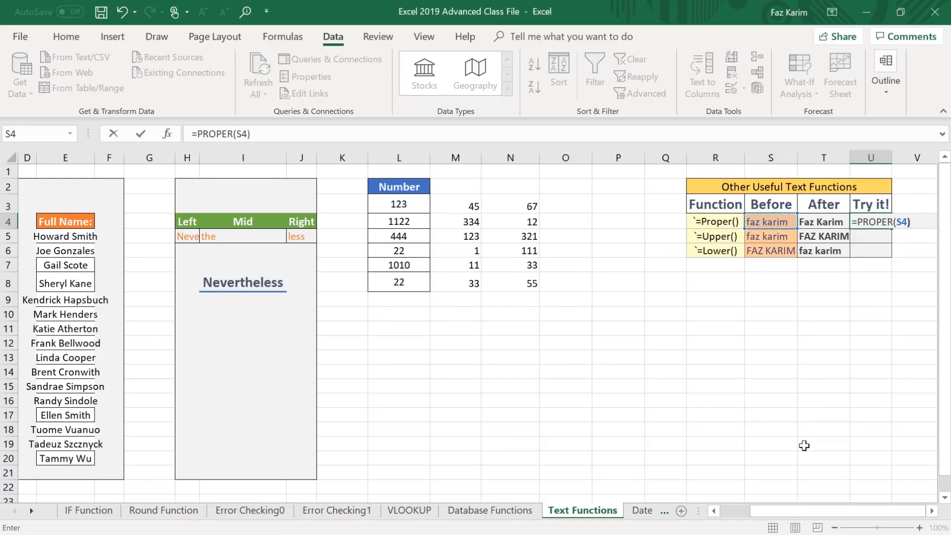
key("Return")
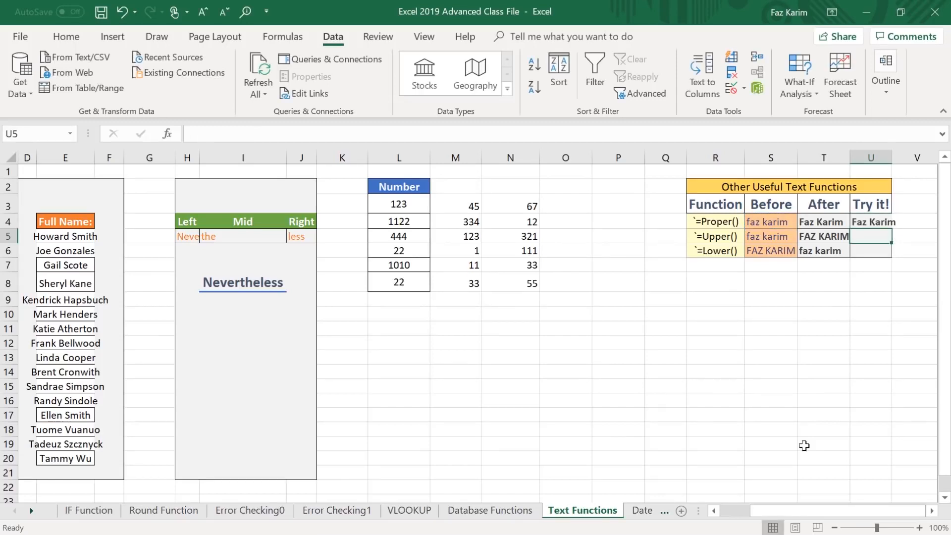
Convert the text in S5 to uppercase in the Try it! cell U5 with =UPPER(S5).
type("=upp")
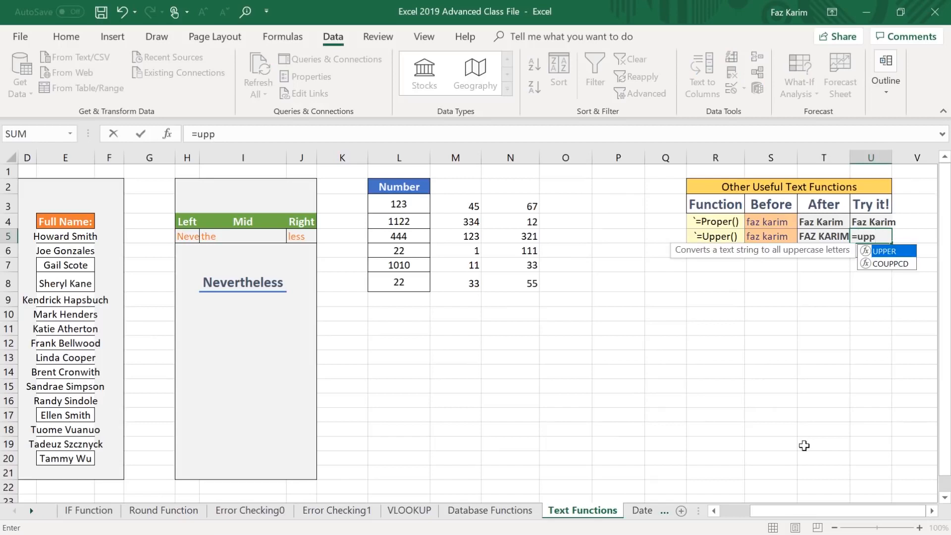
key("Tab")
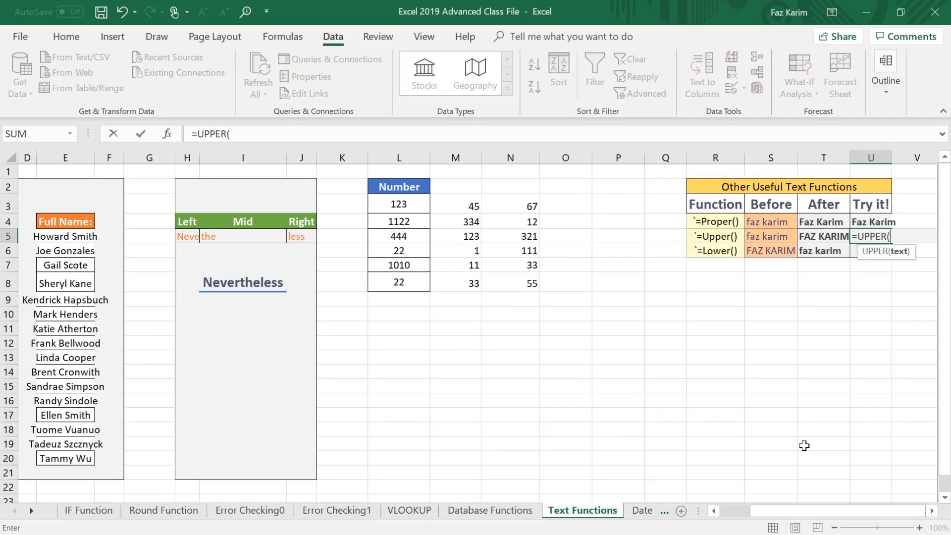
left_click(769, 237)
type(")")
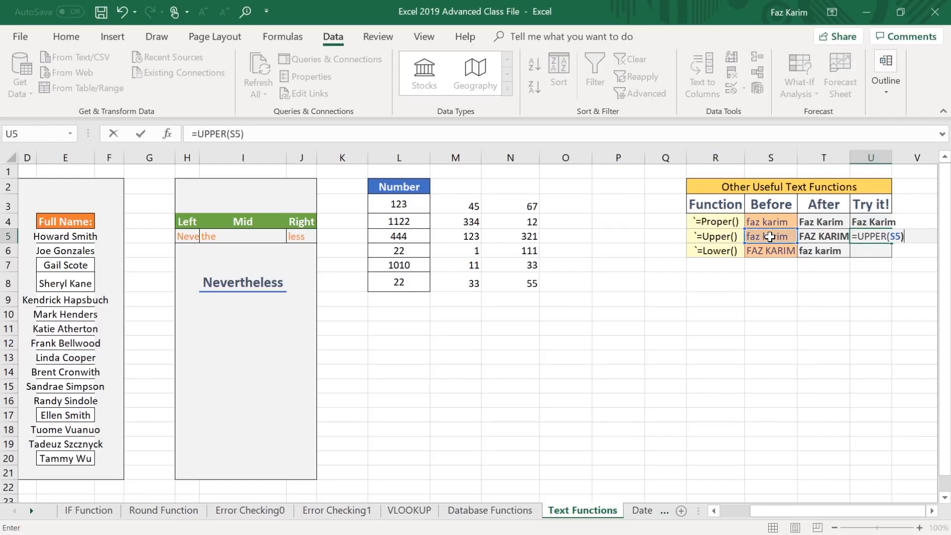
key("Return")
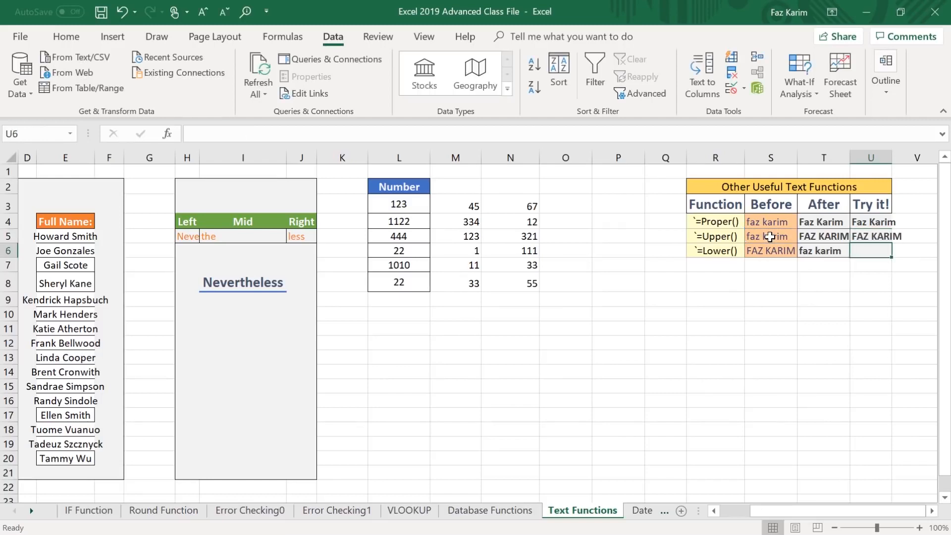
Convert the text in S6 to lowercase in the Try it! cell U6 with =LOWER(S6).
type("=lower")
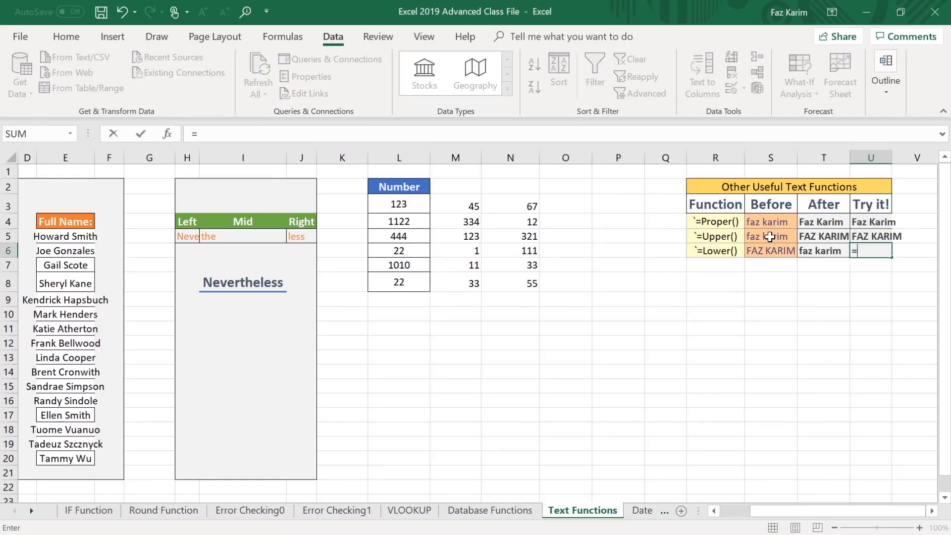
key("Tab")
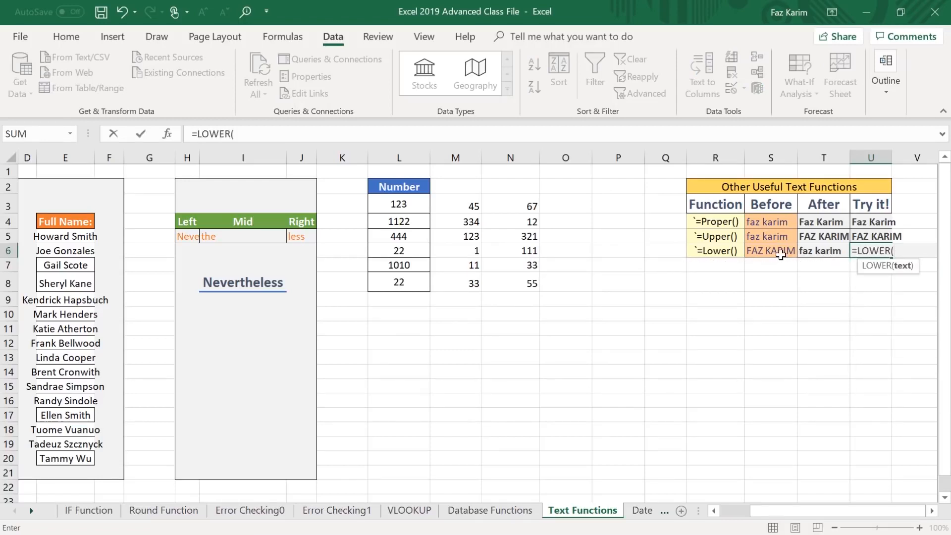
left_click(773, 253)
type(")")
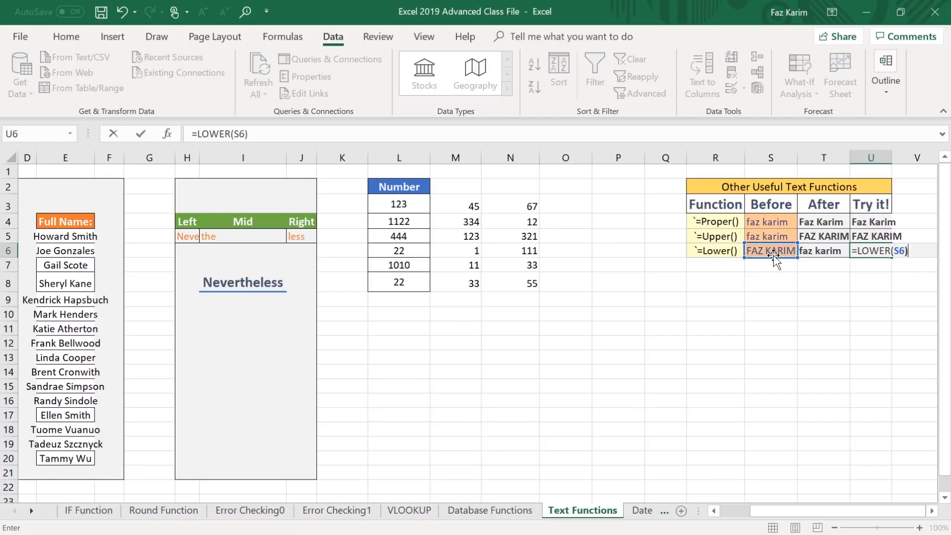
key("Return")
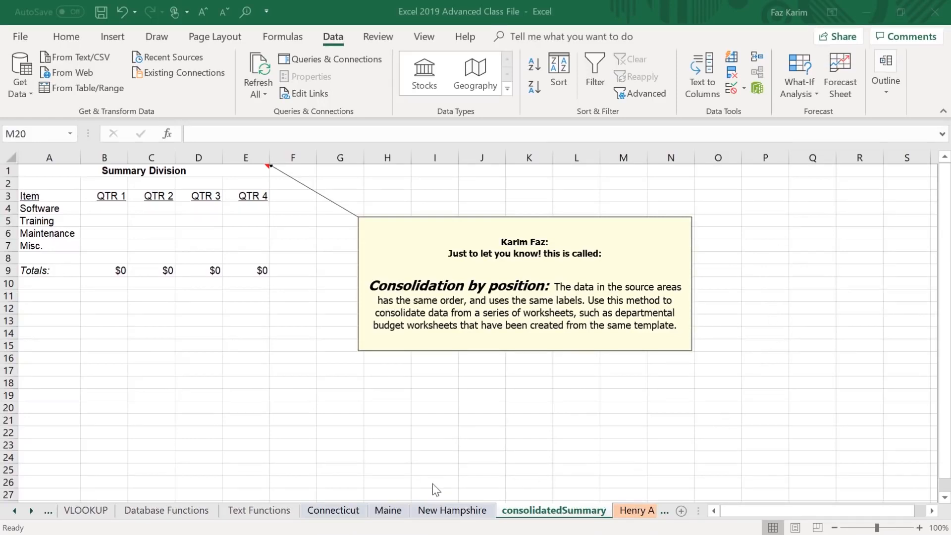
Review the quarterly data on the Connecticut, Maine and New Hampshire sheets, and return to the consolidatedSummary sheet.
left_click(331, 511)
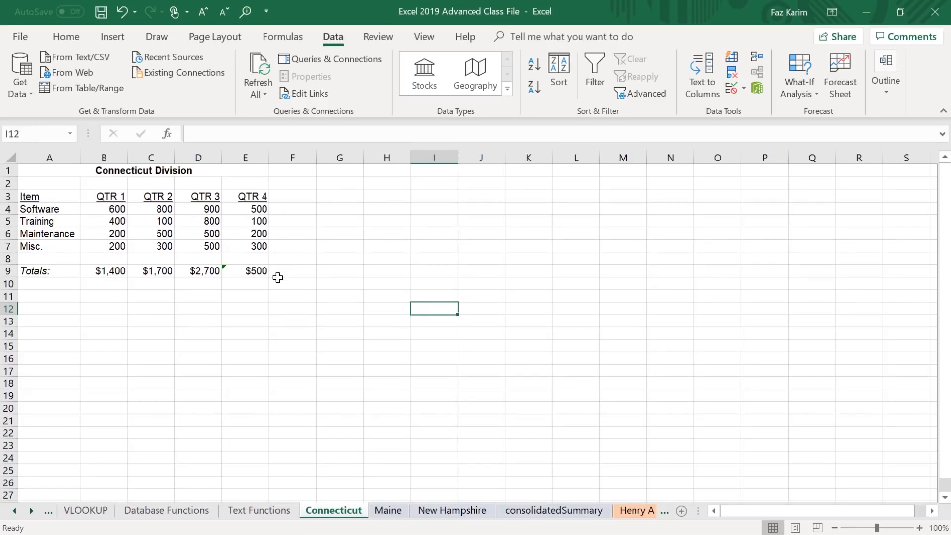
left_click(395, 514)
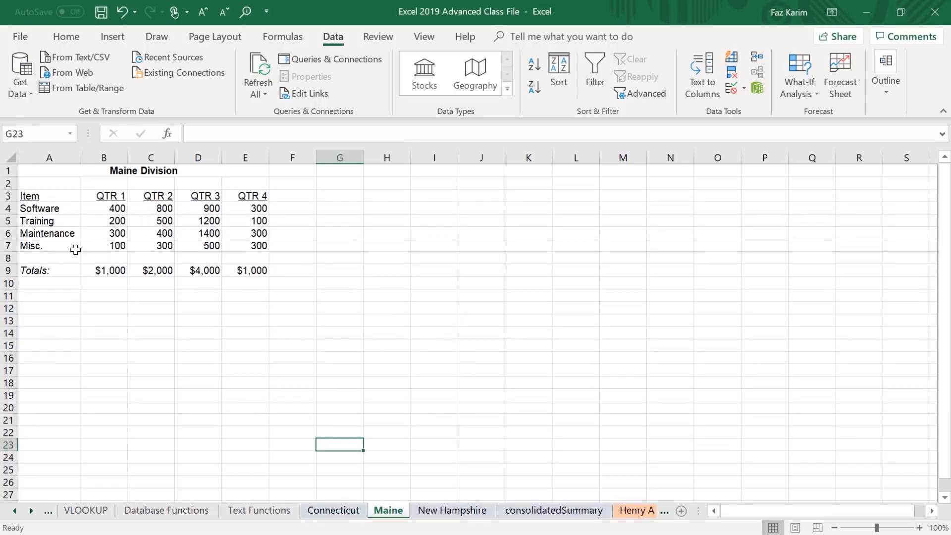
left_click(449, 515)
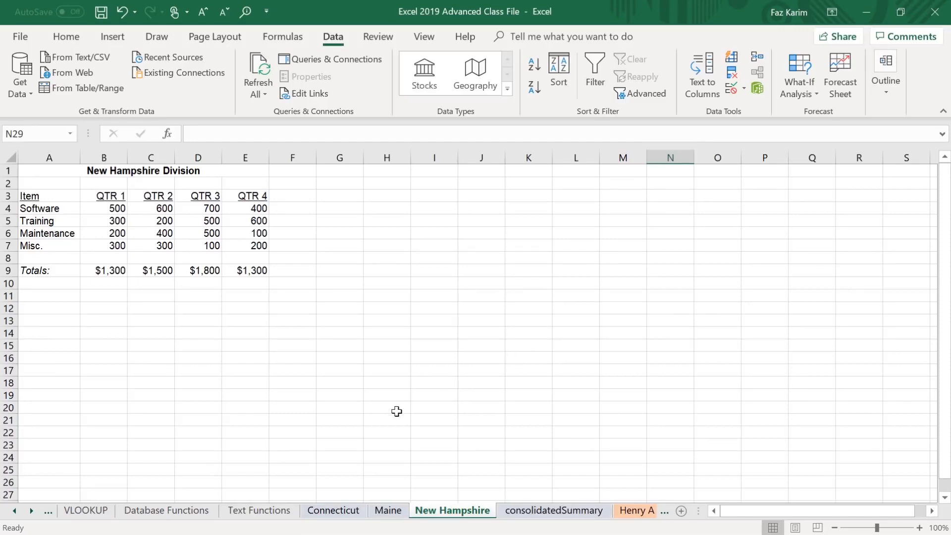
mouse_move(289, 483)
left_mouse_down()
mouse_move(408, 526)
mouse_move(492, 526)
left_mouse_up()
left_click_drag(535, 493, 555, 442)
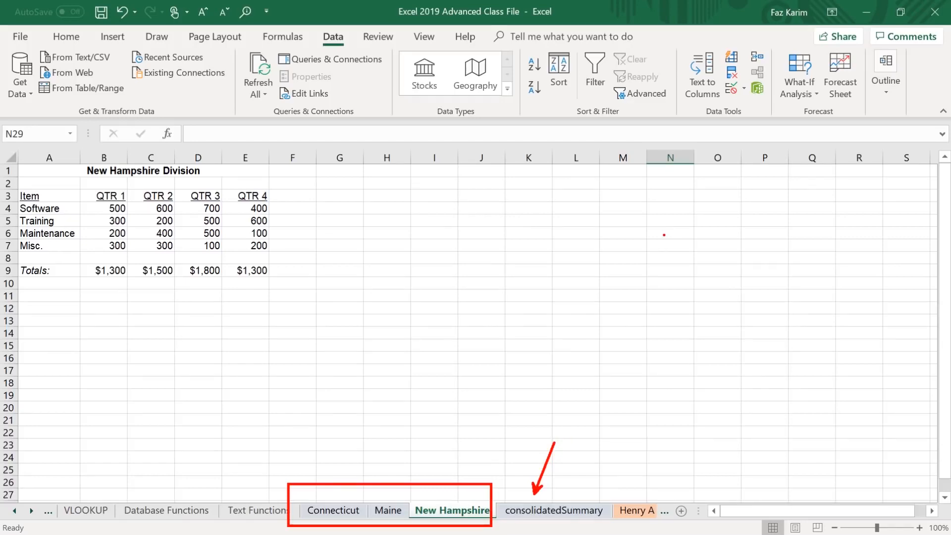
key("Escape")
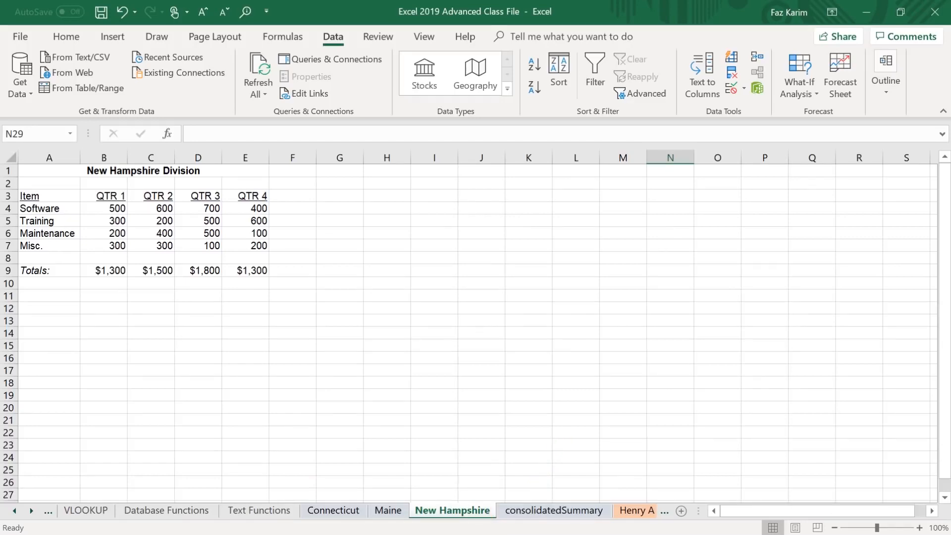
left_click(568, 516)
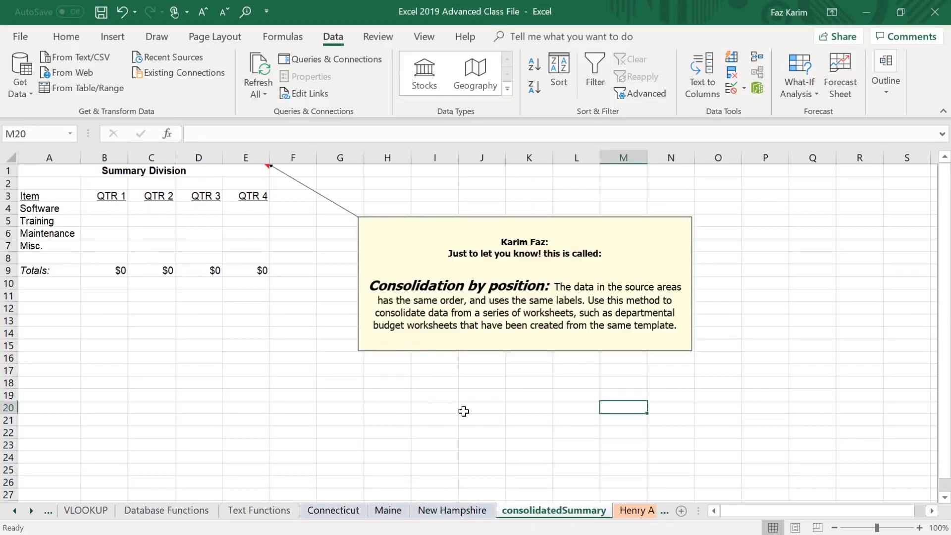
key("ctrl+2")
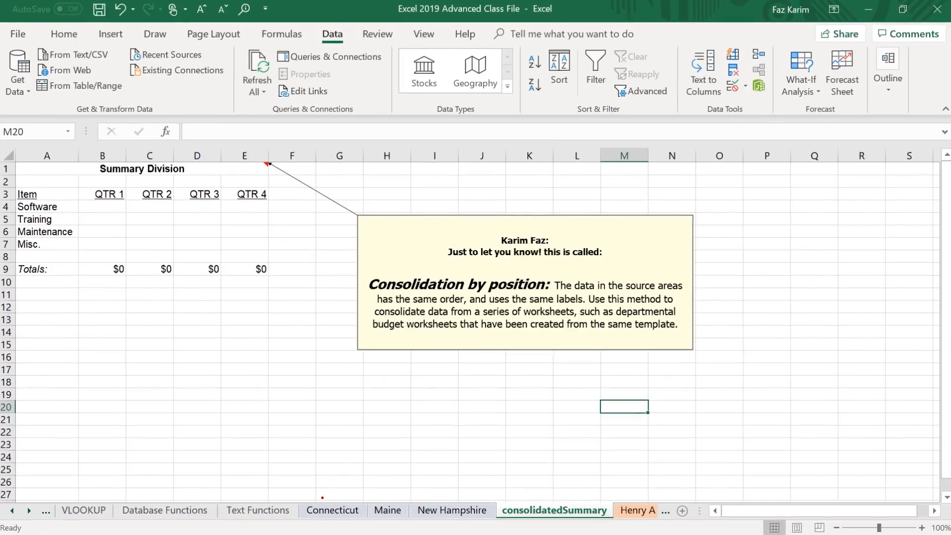
left_click_drag(323, 498, 317, 468)
left_click_drag(388, 497, 393, 477)
left_click_drag(456, 471, 444, 490)
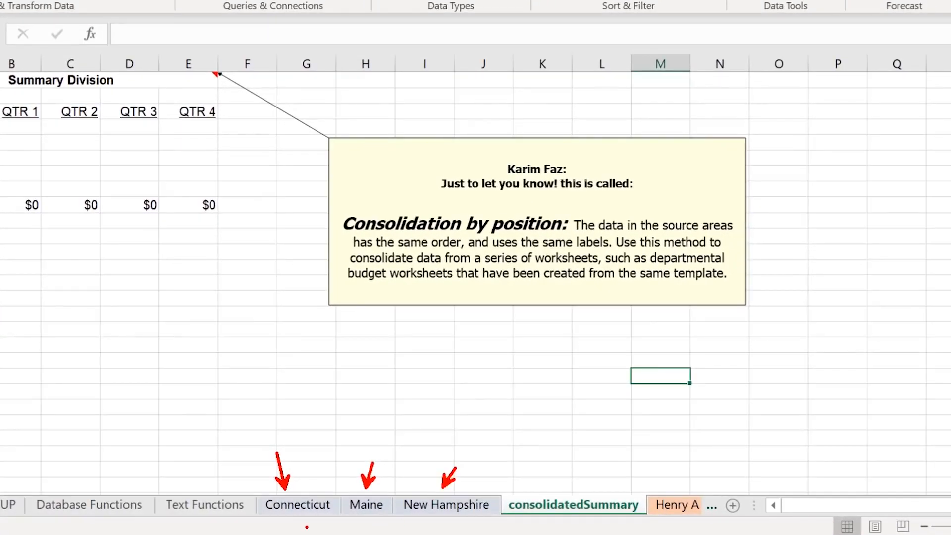
mouse_move(249, 492)
left_mouse_down()
mouse_move(403, 534)
mouse_move(508, 534)
left_mouse_up()
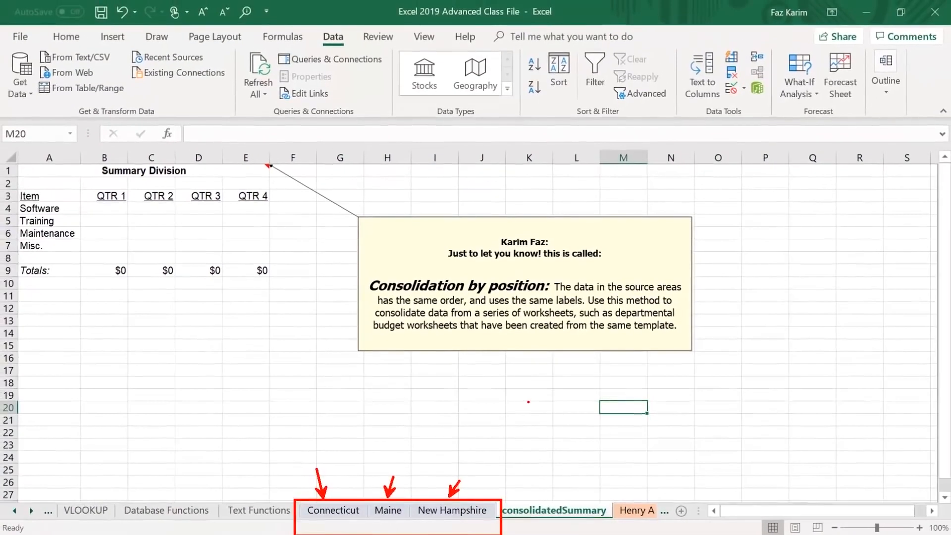
key("Escape")
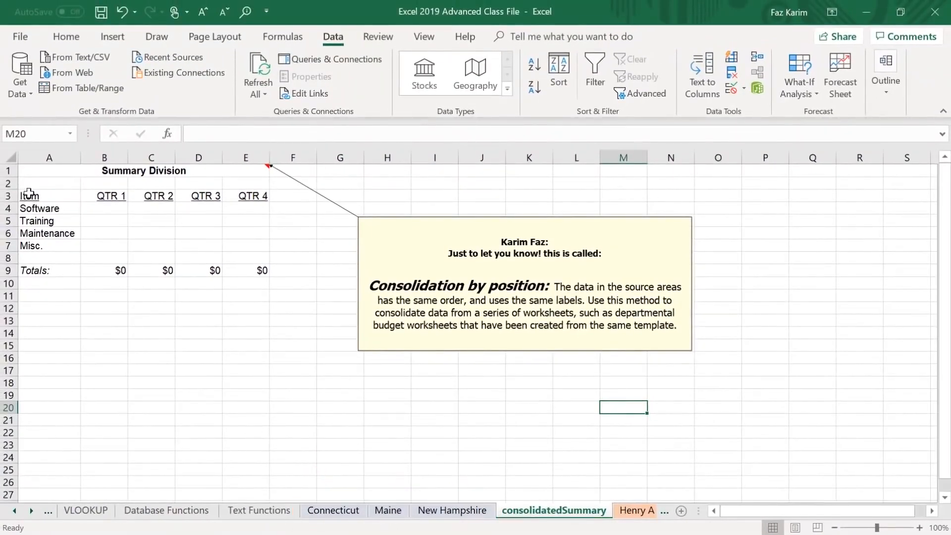
Start a consolidation into A3:E8 of the consolidatedSummary sheet with Sum as the function.
left_click_drag(24, 197, 246, 258)
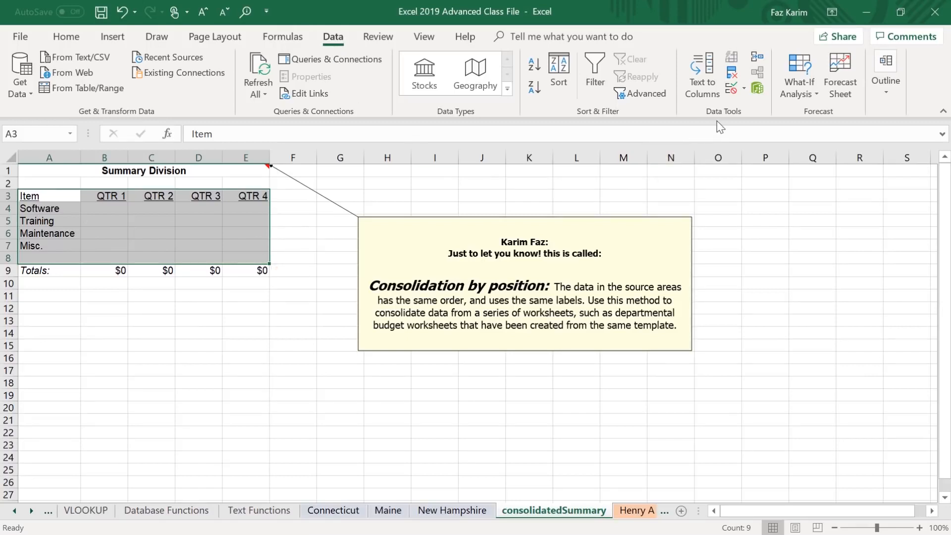
left_click(756, 58)
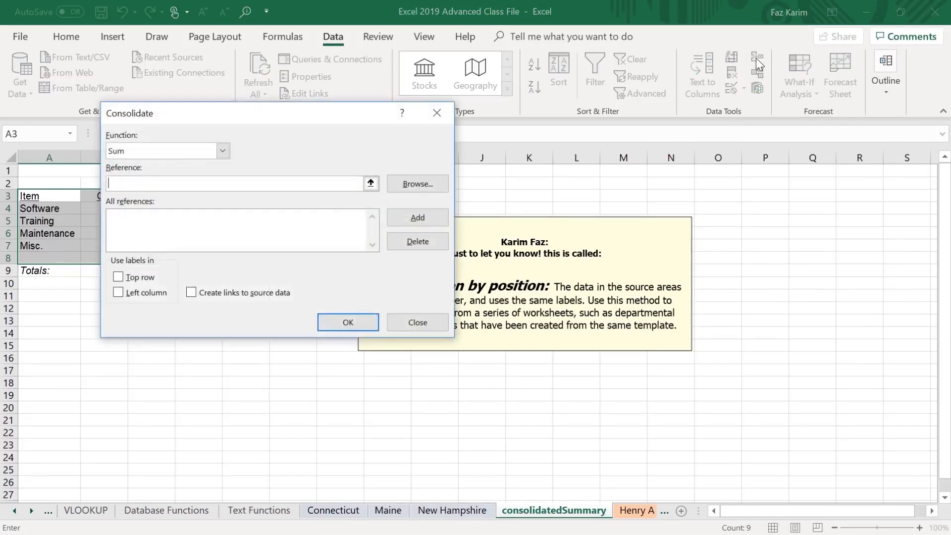
left_click_drag(265, 112, 739, 55)
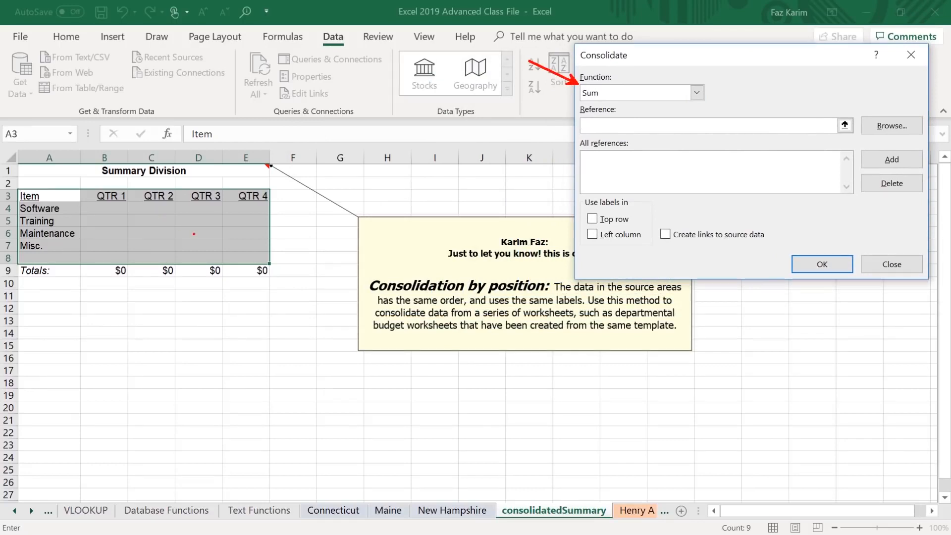
left_click(697, 93)
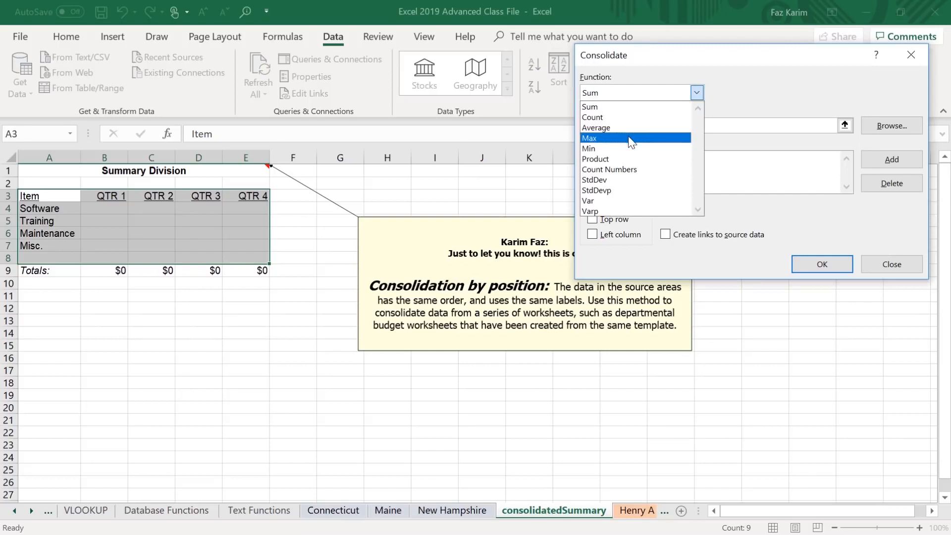
left_click(700, 97)
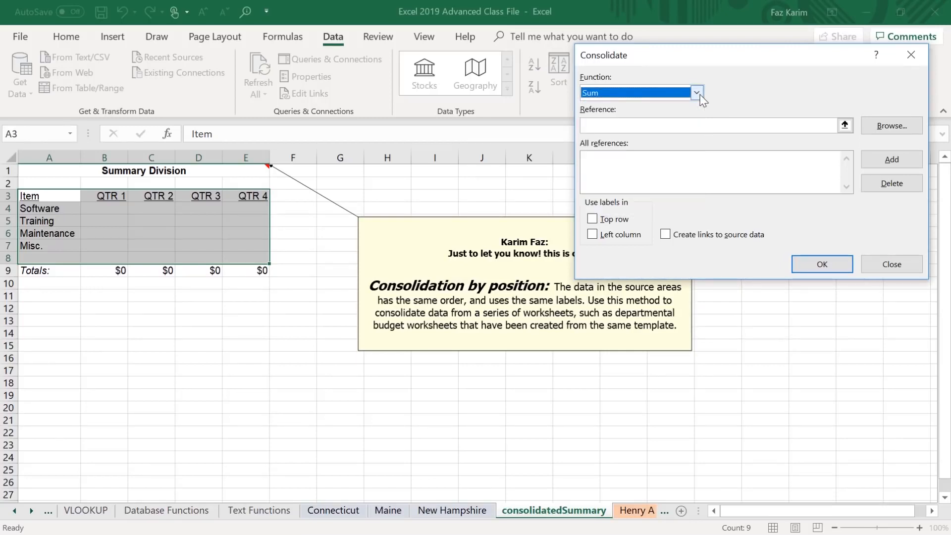
left_click(690, 126)
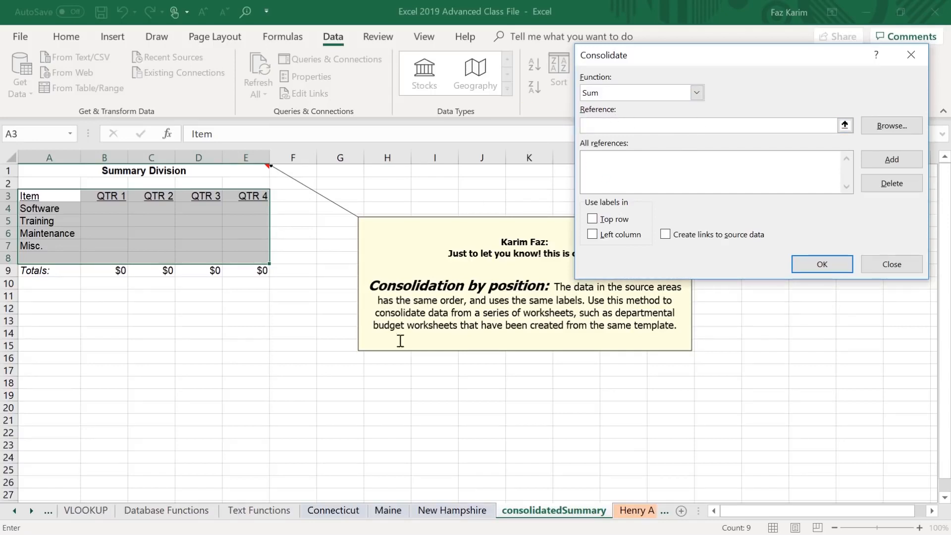
Add the range A3:E7 from the Connecticut, Maine and New Hampshire sheets to the consolidation references.
left_click(342, 513)
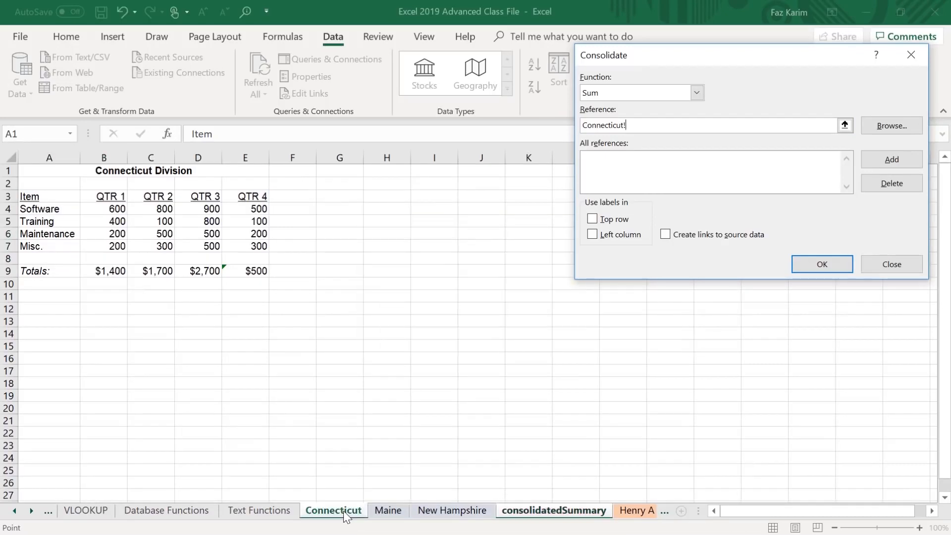
left_click_drag(28, 199, 267, 246)
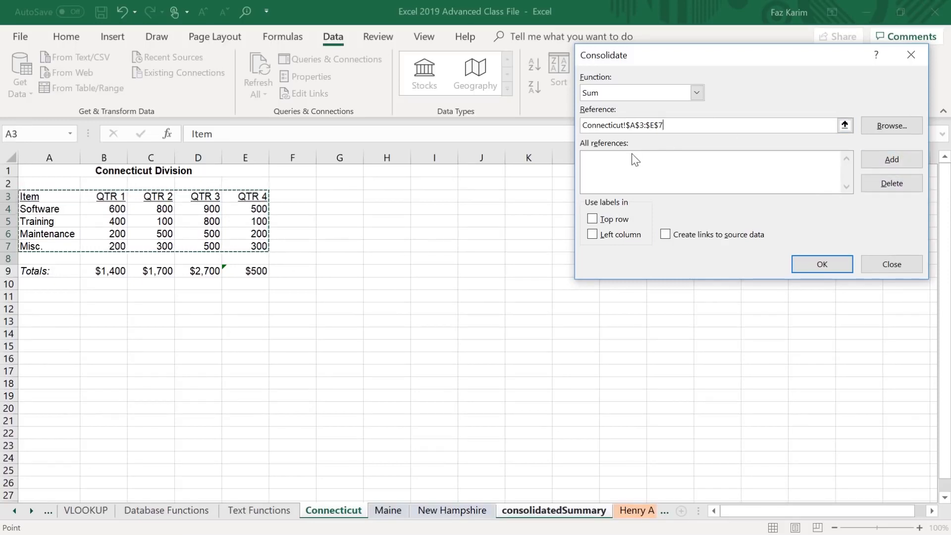
left_click(896, 159)
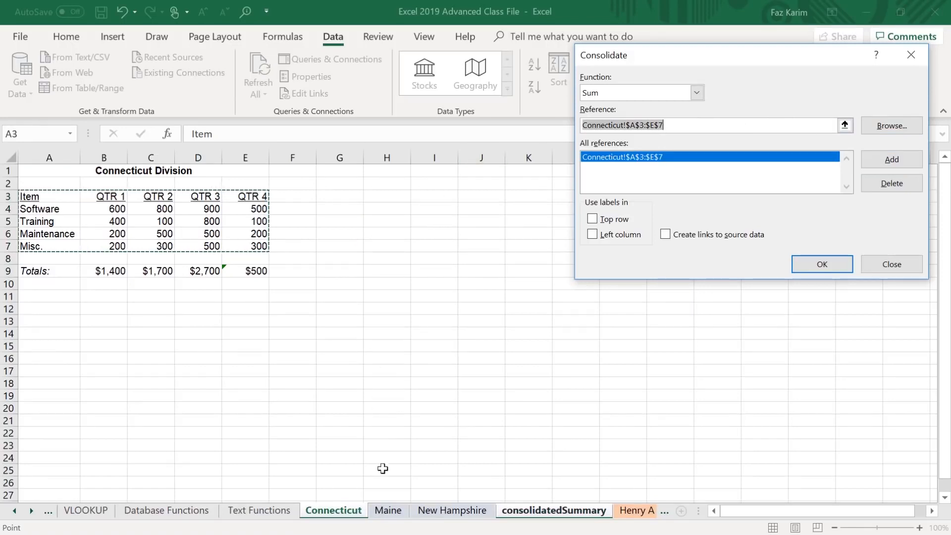
left_click(389, 511)
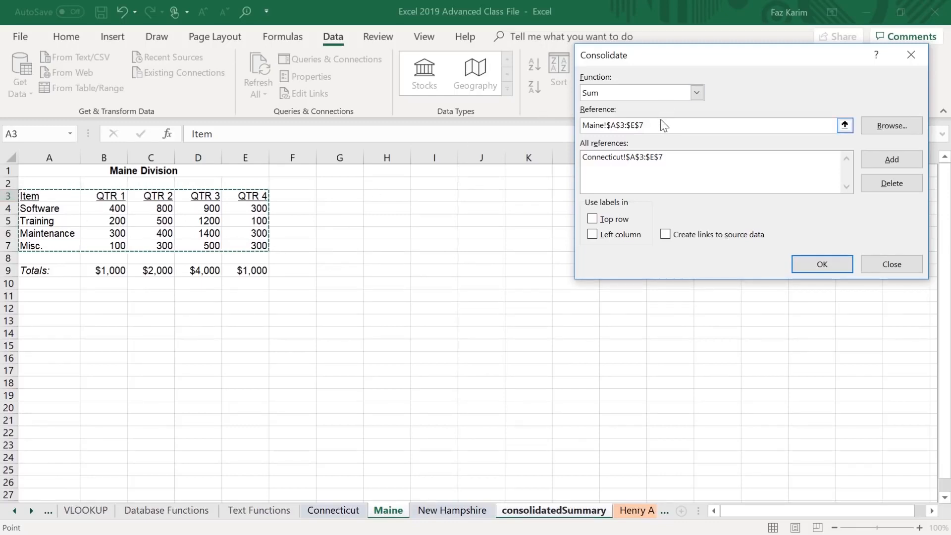
left_click(880, 156)
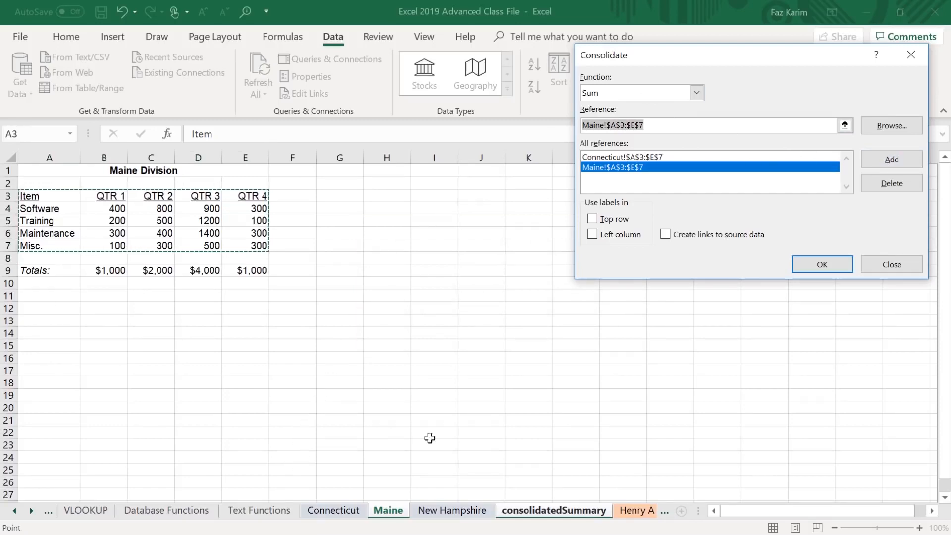
left_click(473, 513)
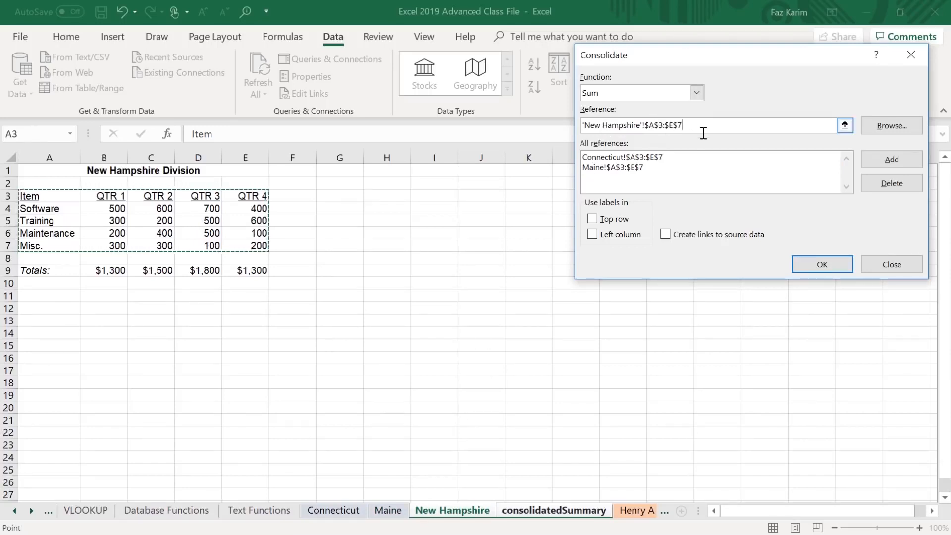
left_click(886, 163)
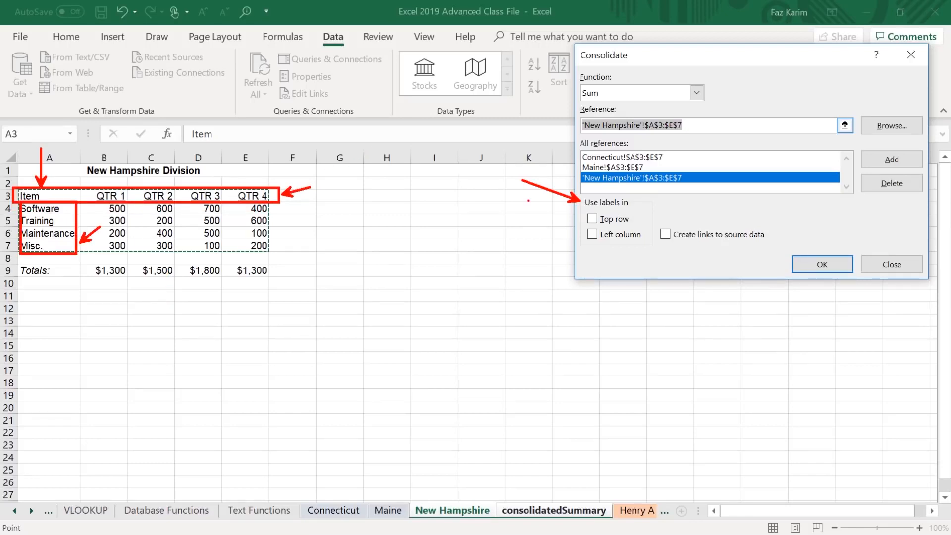
Use labels from the top row and left column, create links to the source data, and run the consolidation.
left_click(592, 218)
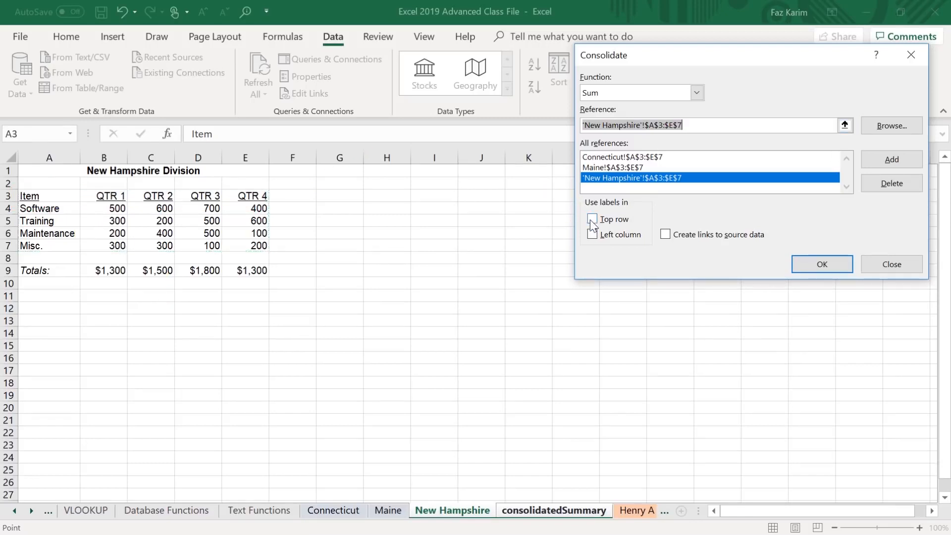
left_click(591, 235)
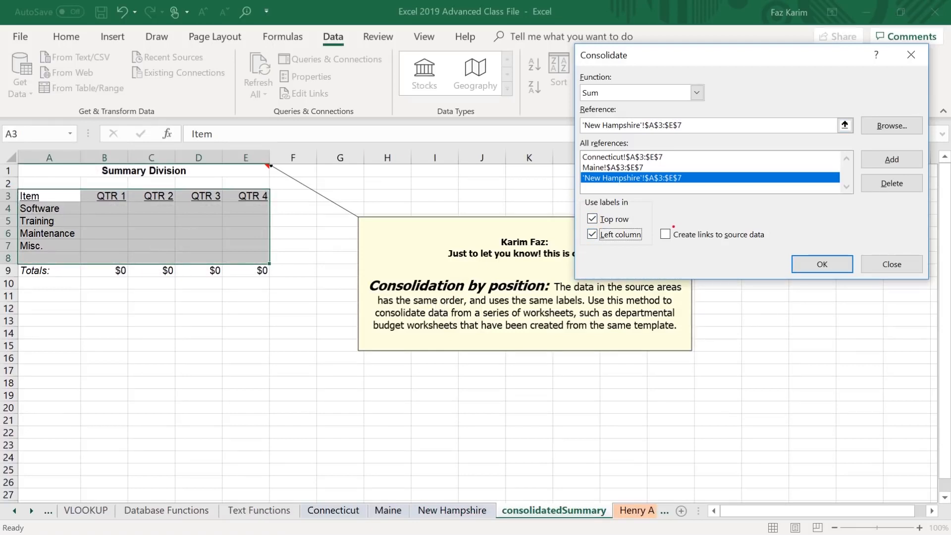
left_click_drag(656, 221, 775, 253)
left_click_drag(778, 239, 828, 221)
key("Escape")
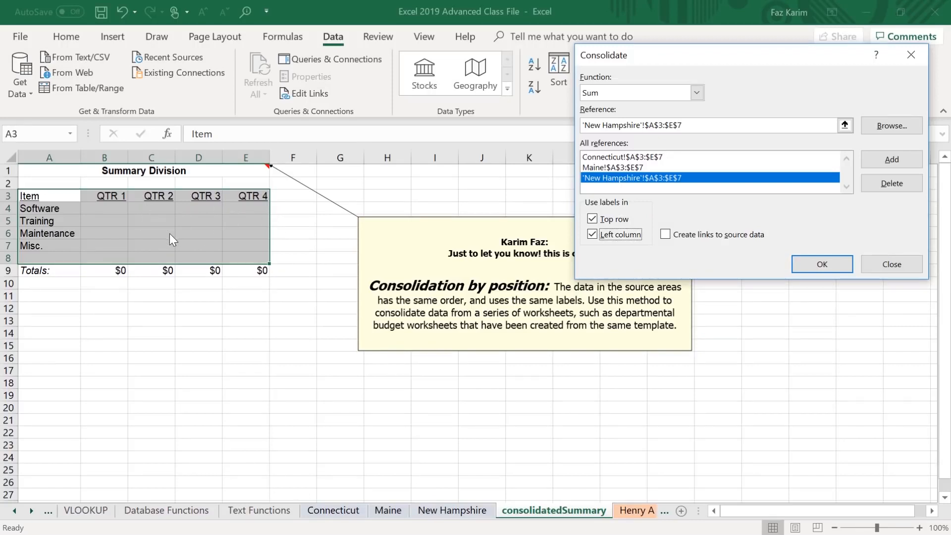
left_click(667, 236)
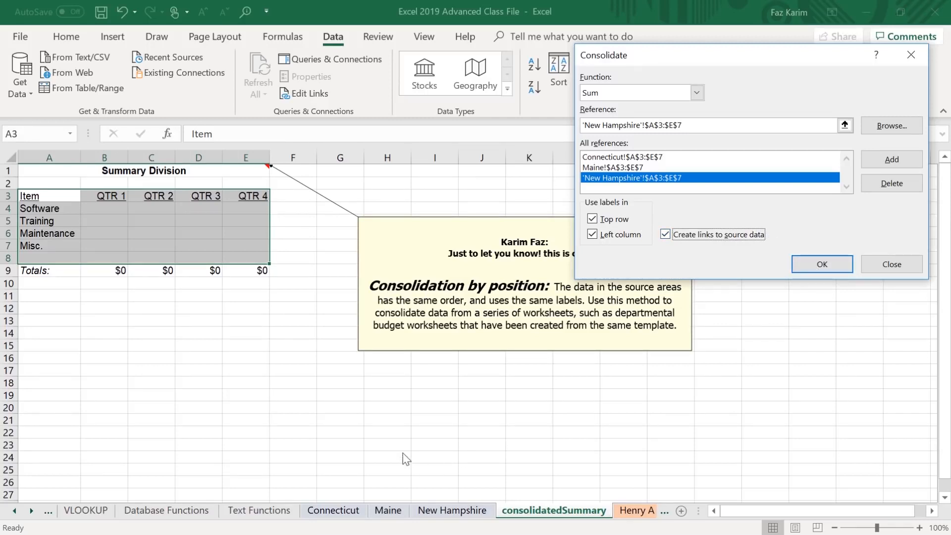
mouse_move(295, 490)
left_mouse_down()
mouse_move(521, 534)
mouse_move(505, 534)
left_mouse_up()
key("Escape")
left_click(822, 263)
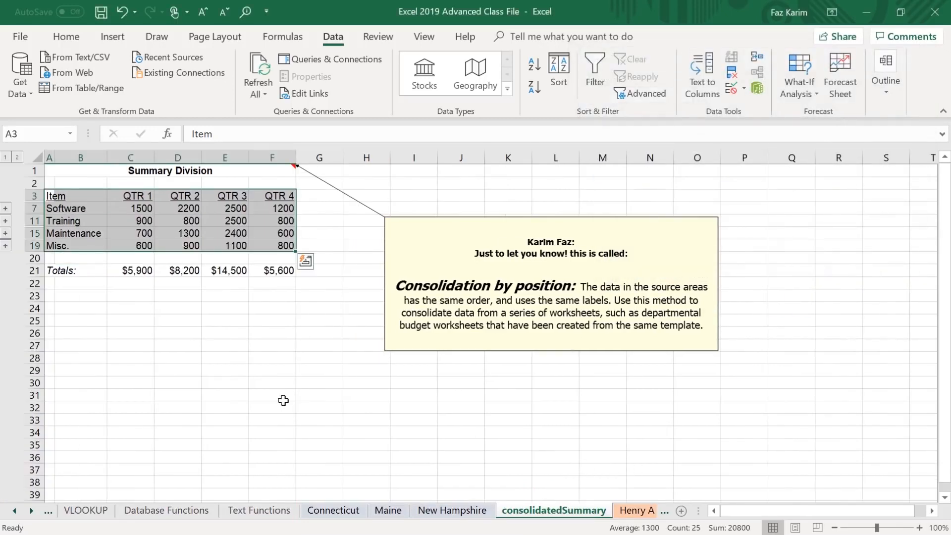
Expand the summary's outline to level 2 to examine the source links in C4, C5 and C6, and collapse it to level 1.
left_click_drag(16, 134, 91, 88)
key("Escape")
left_click(17, 157)
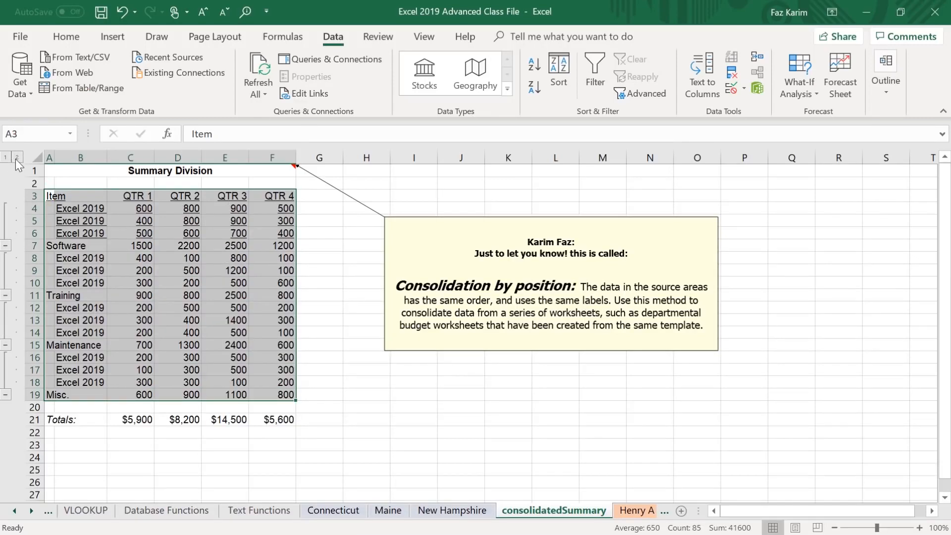
left_click_drag(155, 204, 205, 180)
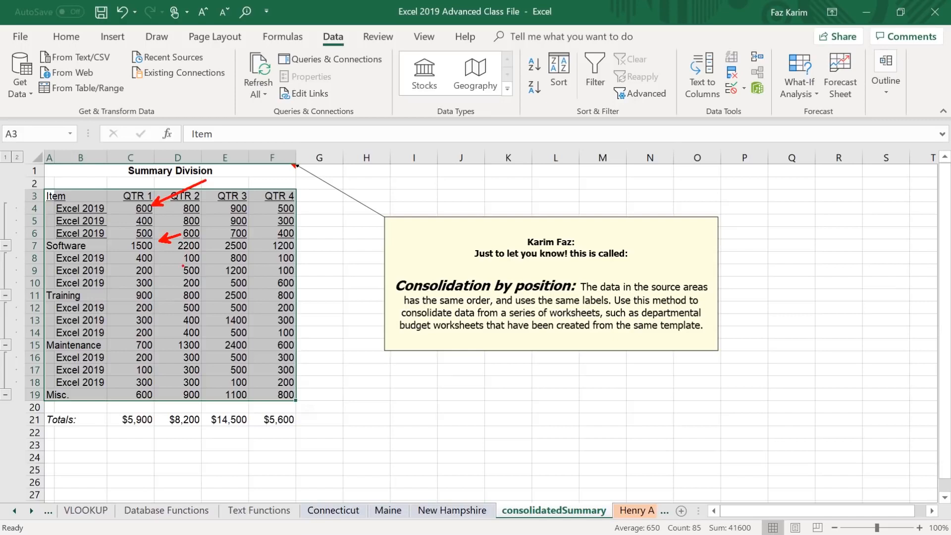
key("Escape")
left_click(139, 208)
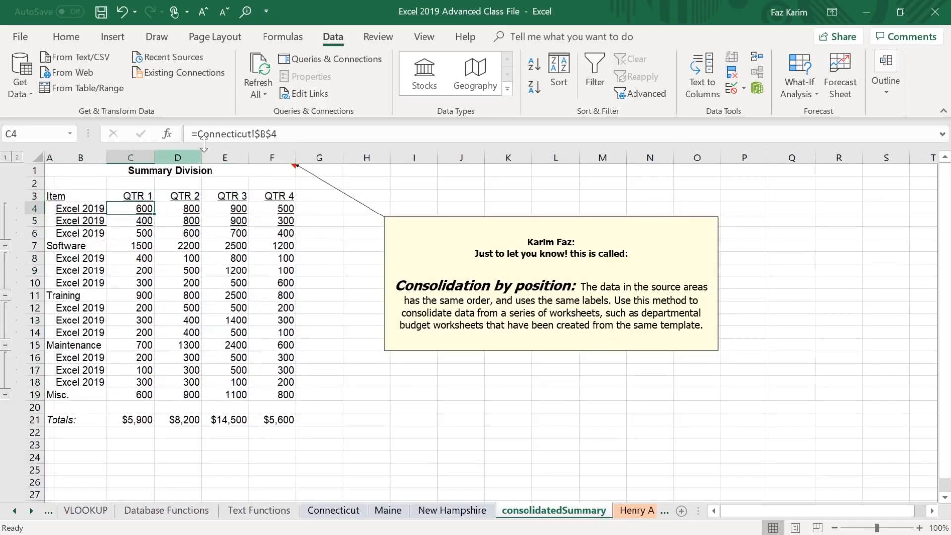
left_click(148, 225)
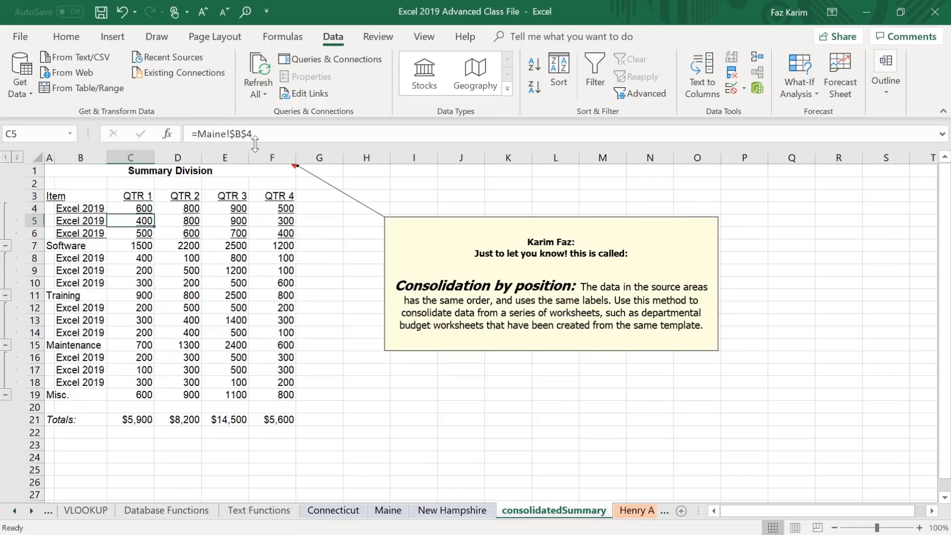
left_click(143, 233)
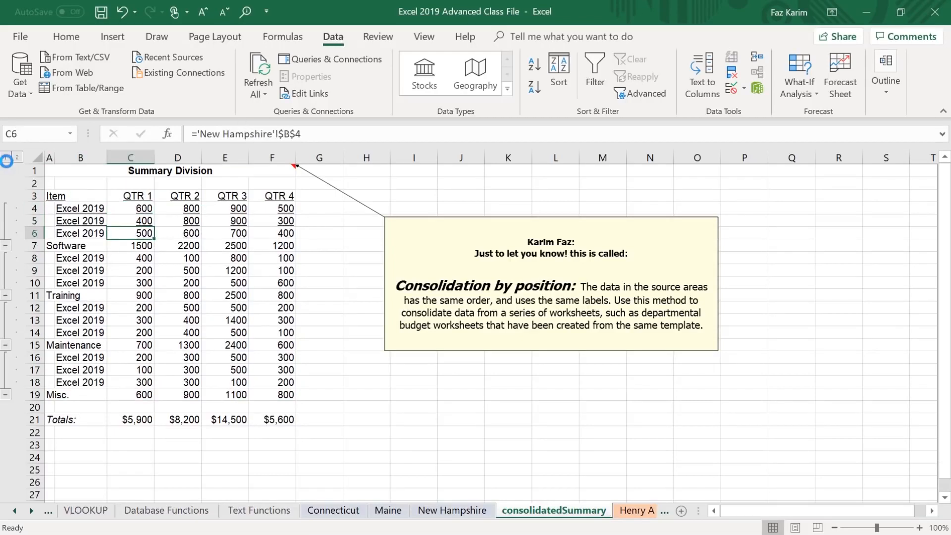
left_click(5, 157)
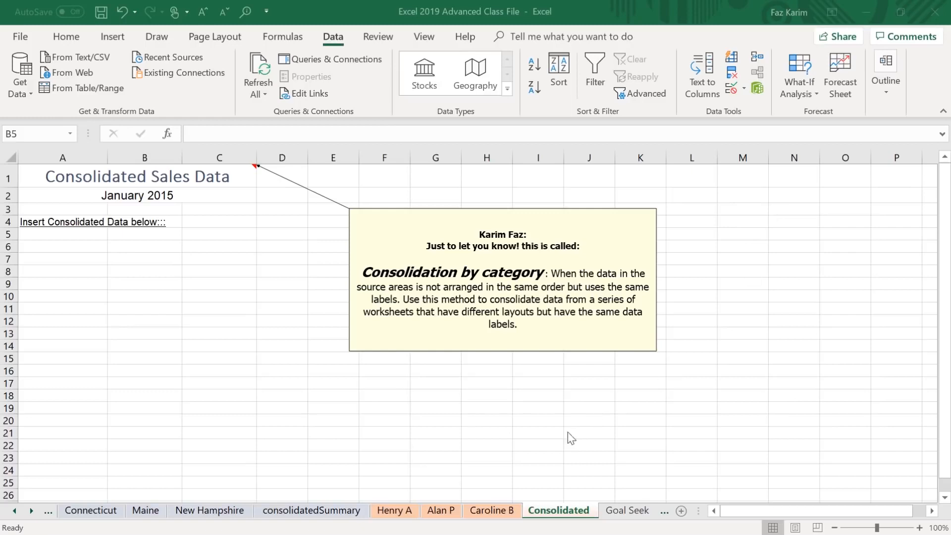
Review the product, sales and commission data on the three salesperson sheets before the Consolidated sheet, comparing their product order.
left_click_drag(347, 488, 524, 534)
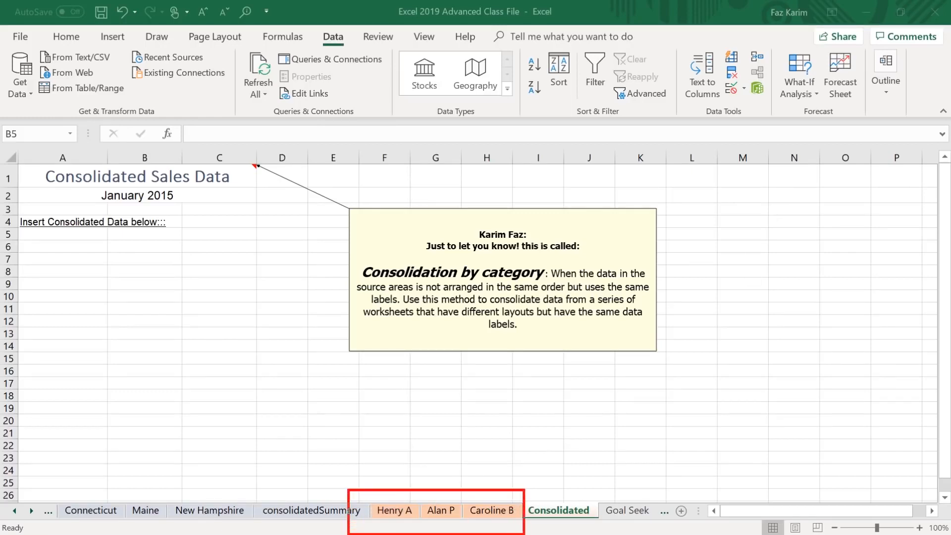
key("Escape")
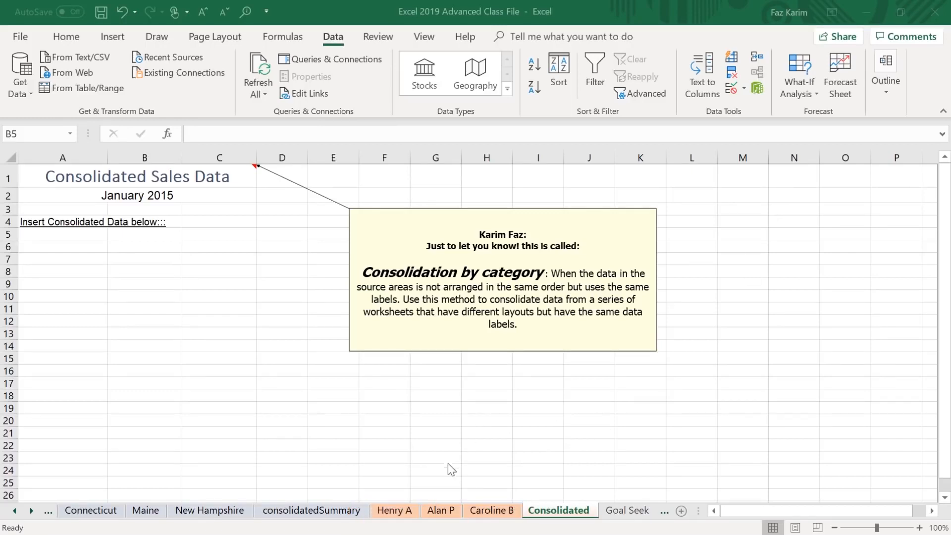
left_click(386, 514)
left_click(387, 513)
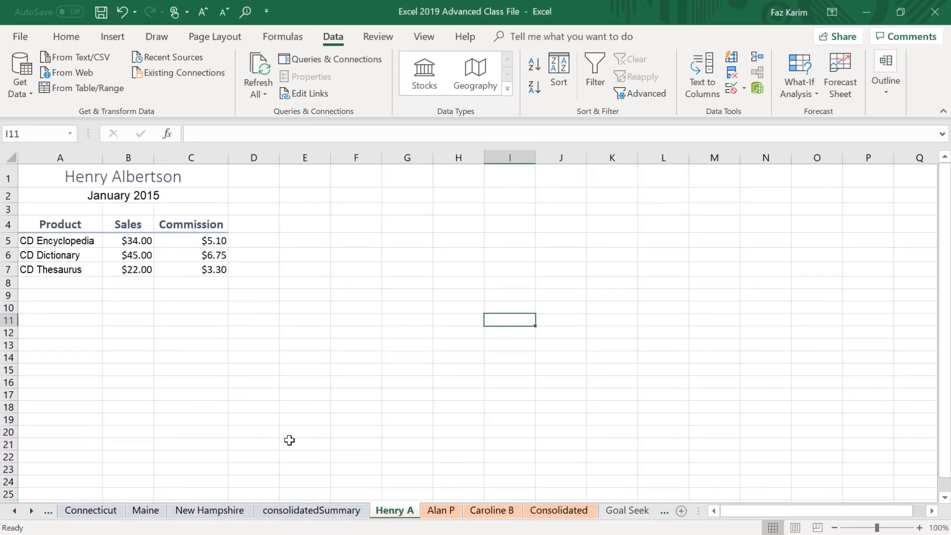
key("ctrl+2")
left_click_drag(74, 226, 117, 194)
mouse_move(85, 255)
left_mouse_down()
mouse_move(119, 258)
mouse_move(100, 286)
mouse_move(127, 323)
left_mouse_up()
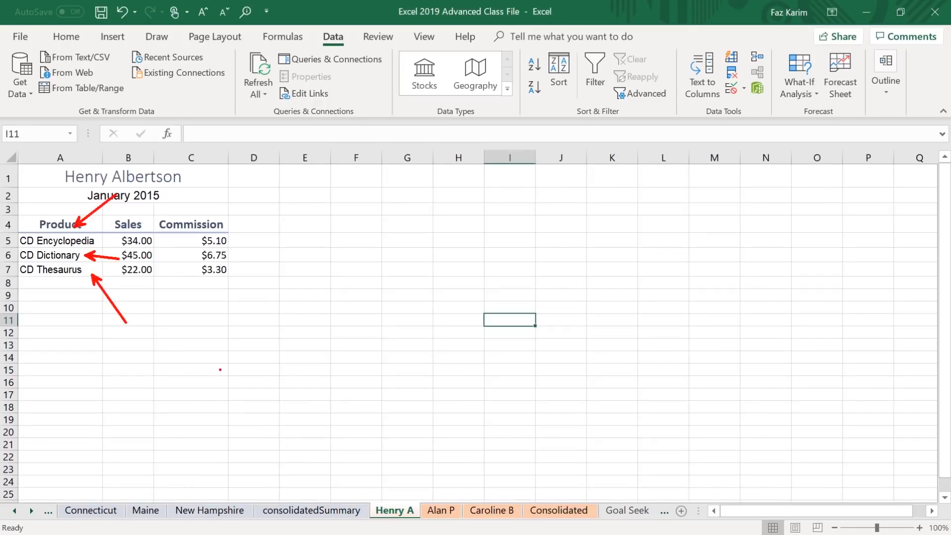
key("Escape")
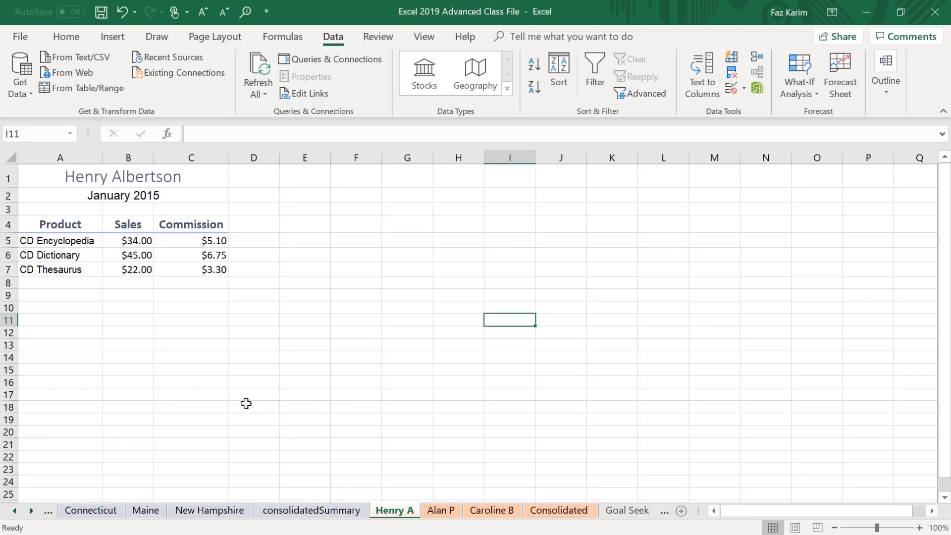
left_click(441, 510)
key("ctrl+2")
left_click_drag(93, 231, 148, 199)
mouse_move(101, 251)
left_mouse_down()
mouse_move(139, 250)
mouse_move(130, 284)
left_mouse_up()
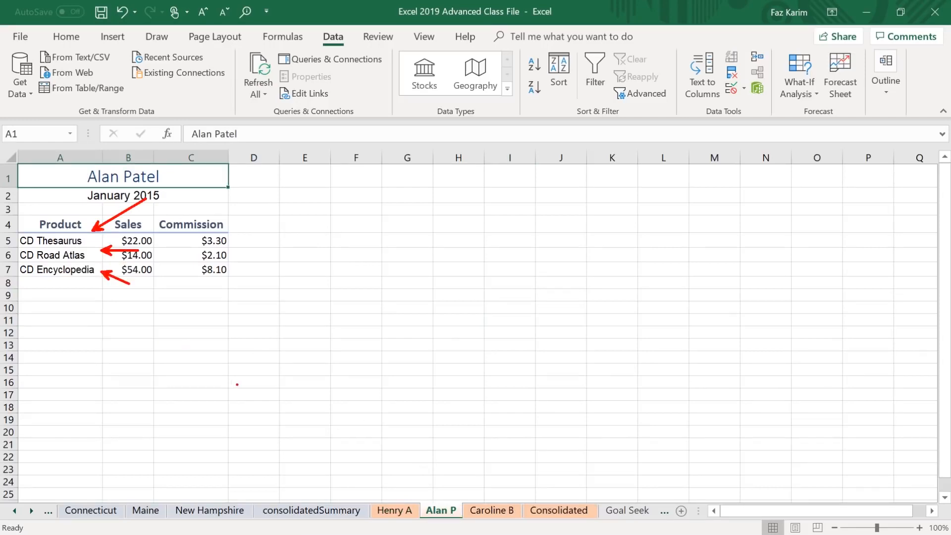
key("Escape")
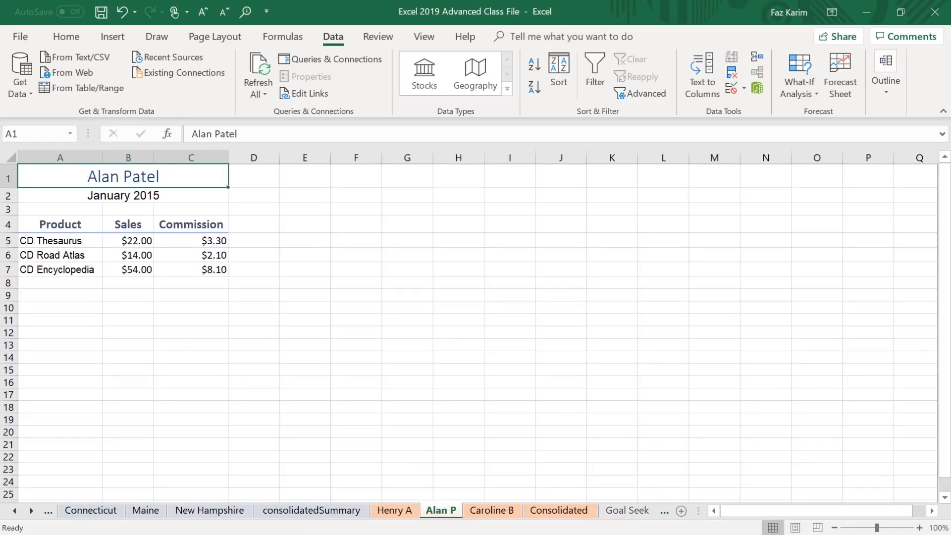
left_click(489, 510)
left_click_drag(93, 230, 135, 204)
left_click_drag(87, 258, 152, 322)
key("Escape")
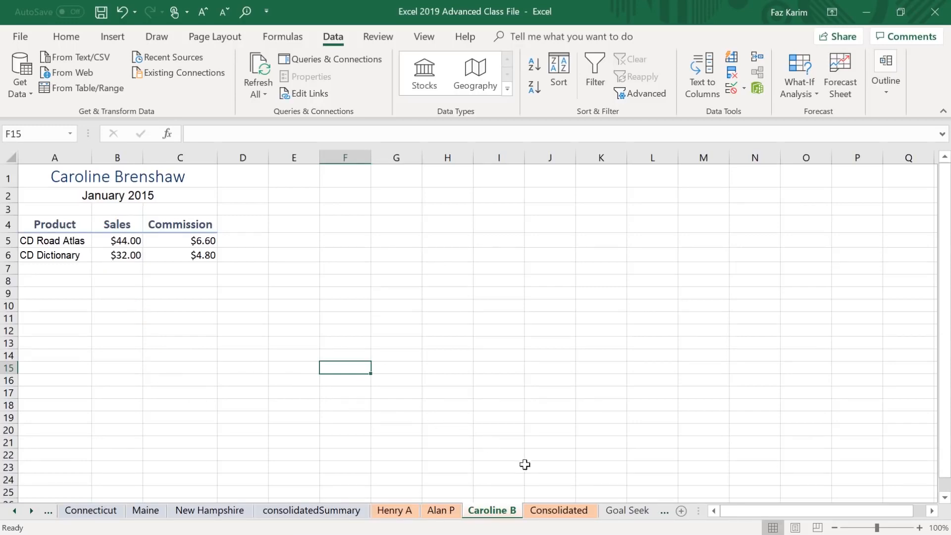
Return to the Consolidated sheet and select A5 as the starting cell for the consolidated sales data.
left_click(572, 515)
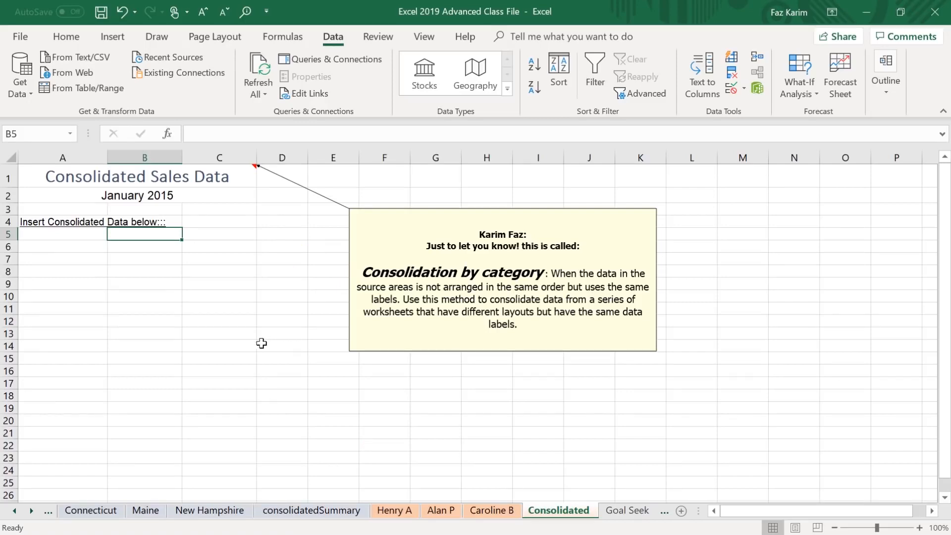
left_click_drag(27, 235, 255, 328)
left_click(285, 408)
left_click(60, 233)
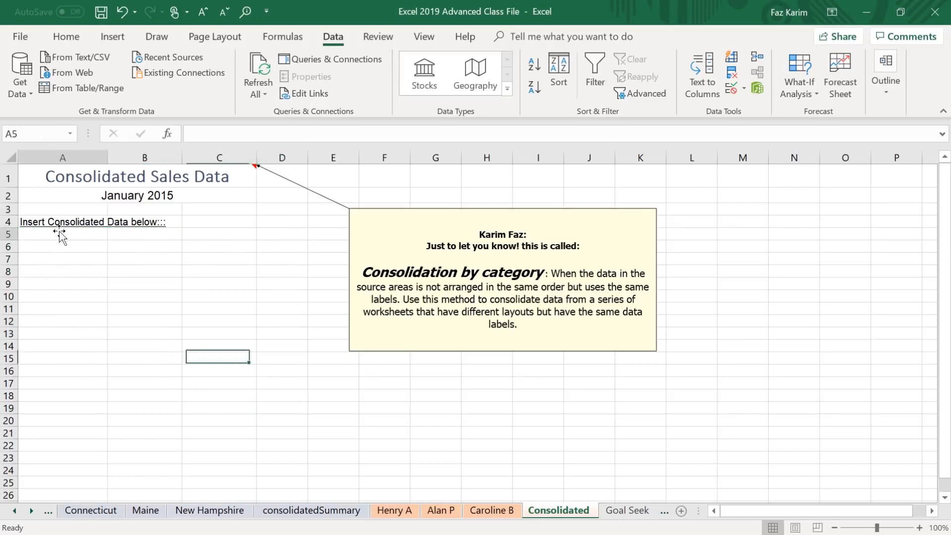
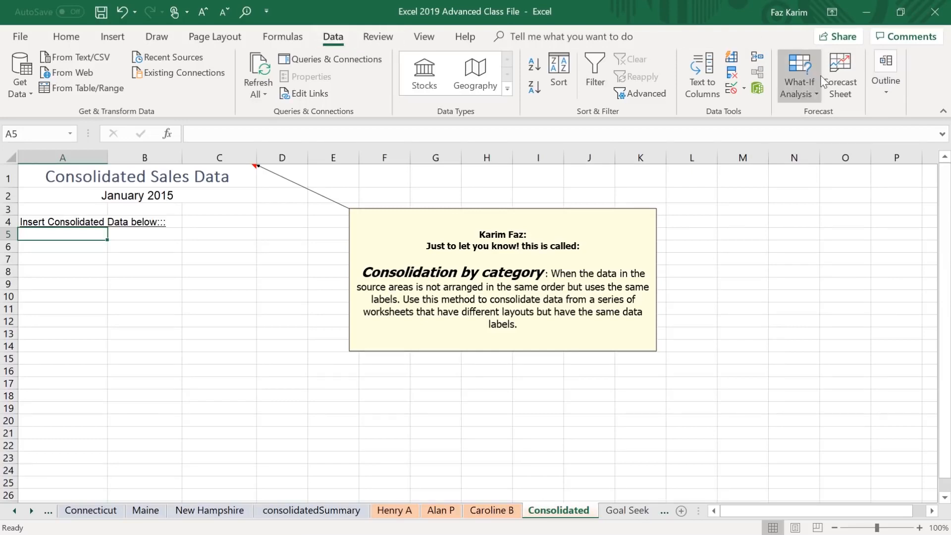
Start a Sum consolidation at A5 and add range A4:C7 from the first salesperson sheet as a reference.
left_click(758, 59)
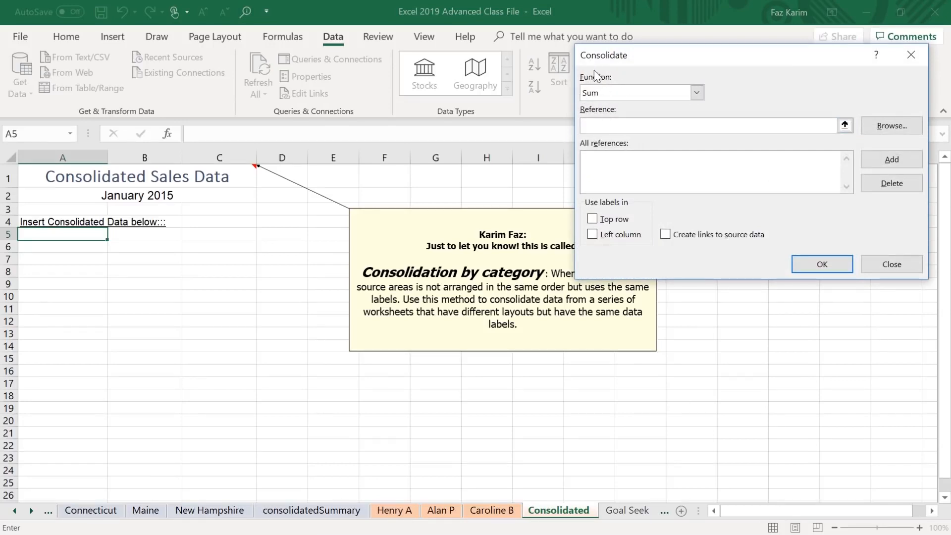
left_click_drag(678, 55, 731, 154)
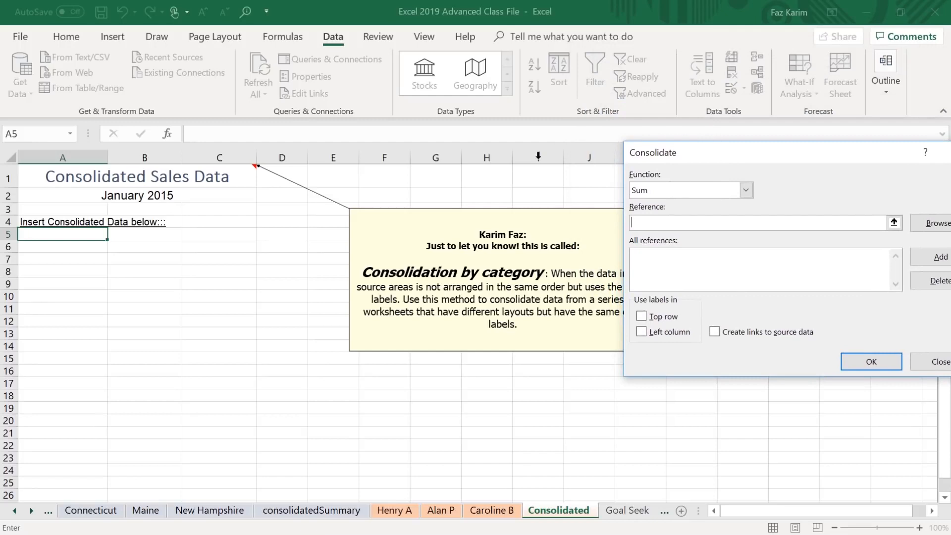
left_click(402, 511)
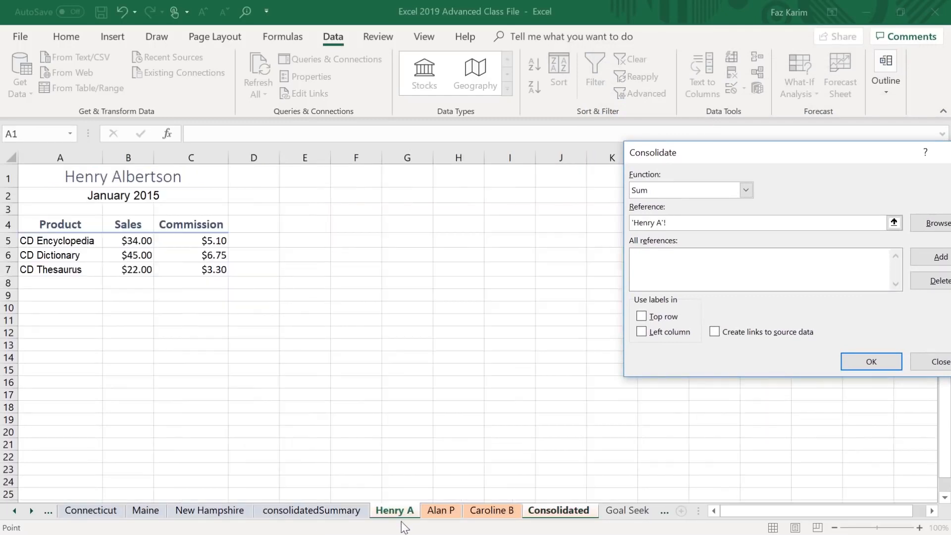
left_click_drag(41, 216, 201, 277)
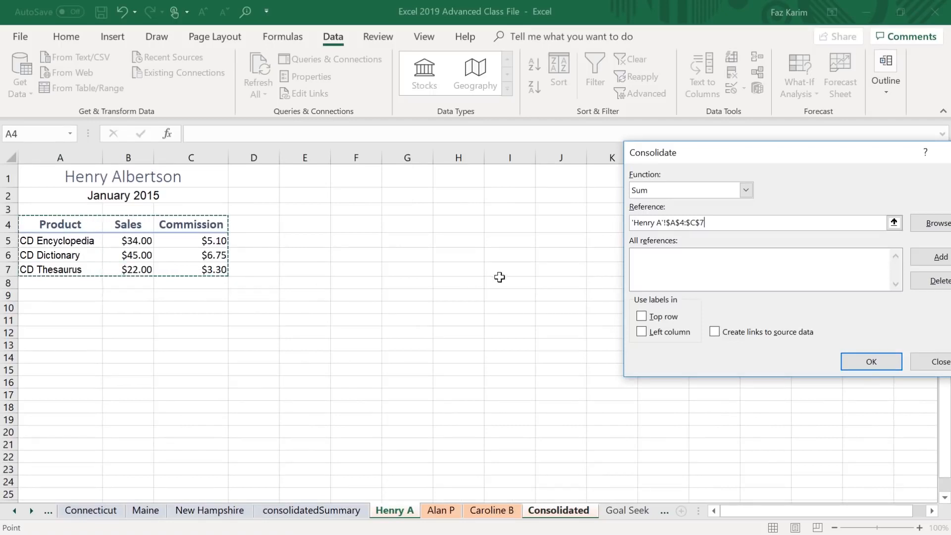
left_click(933, 257)
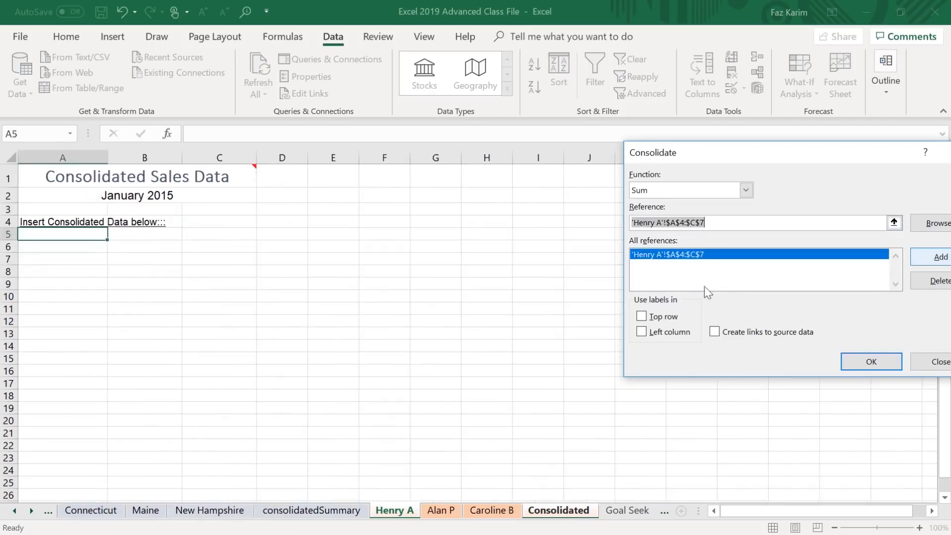
Add A4:C7 from the second salesperson sheet and A4:C6 from the third salesperson sheet to the consolidation references.
left_click(447, 515)
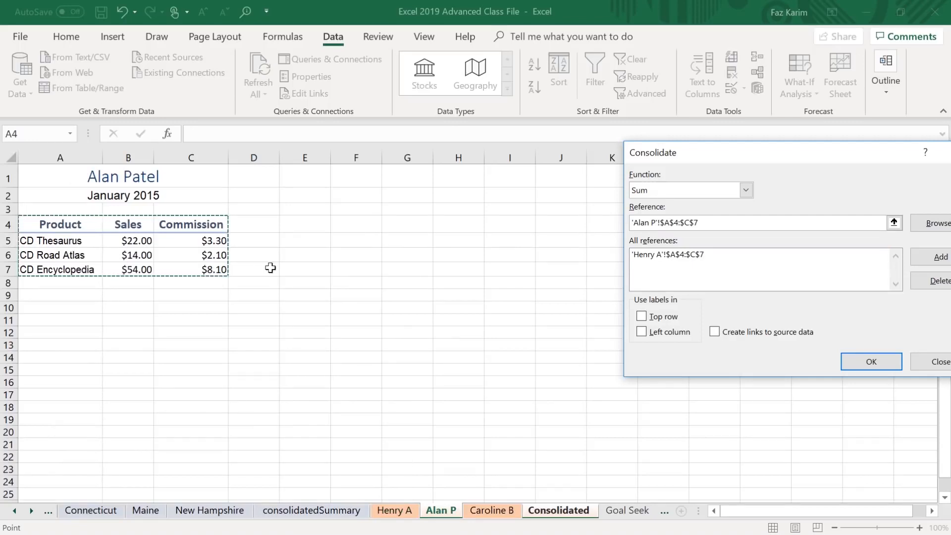
left_click(940, 257)
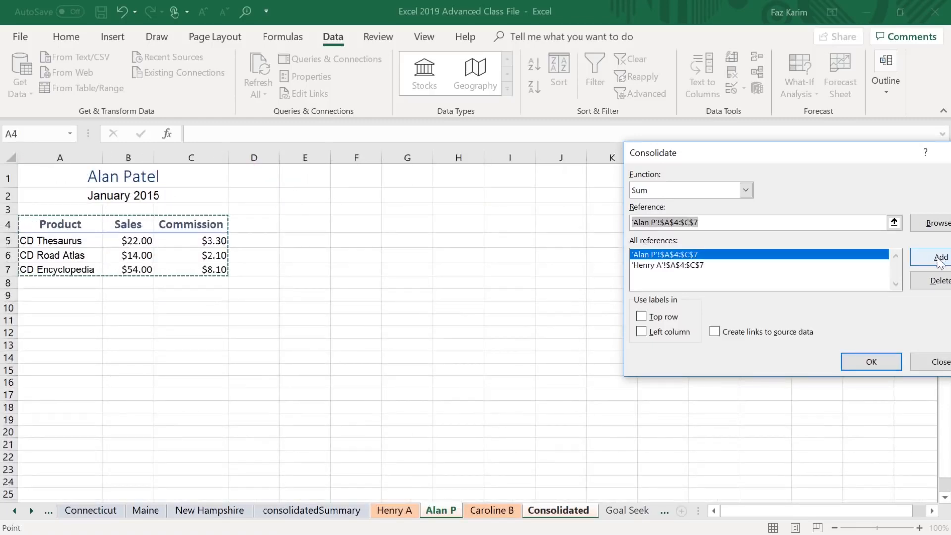
left_click(492, 510)
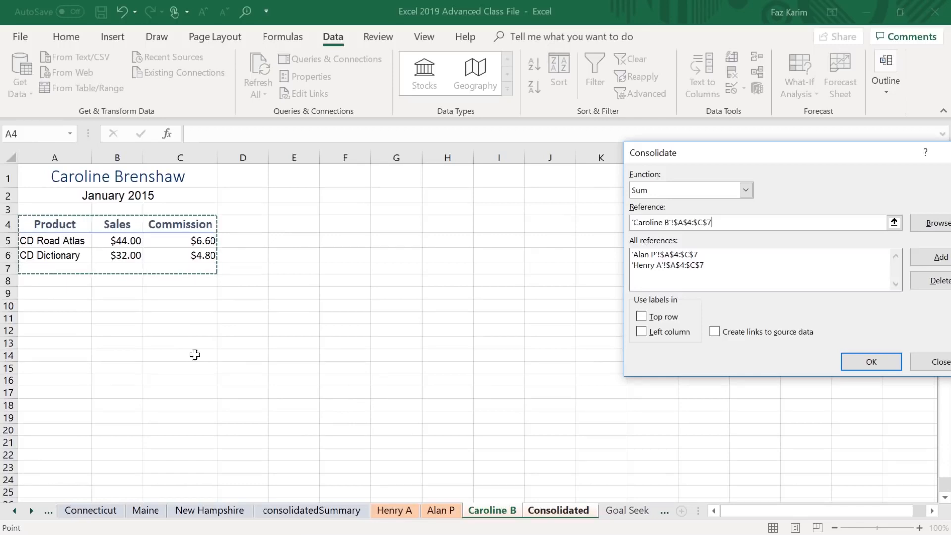
left_click_drag(40, 227, 93, 248)
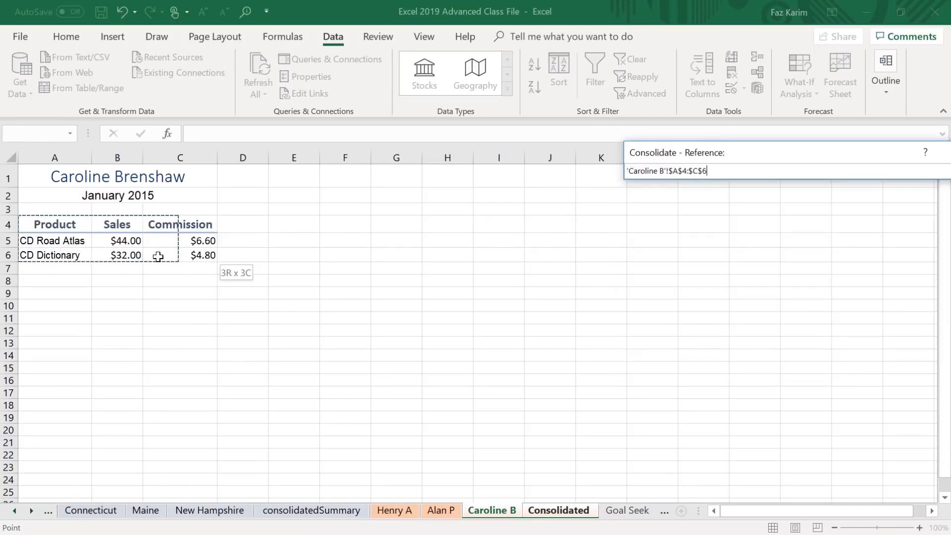
left_click_drag(170, 258, 171, 259)
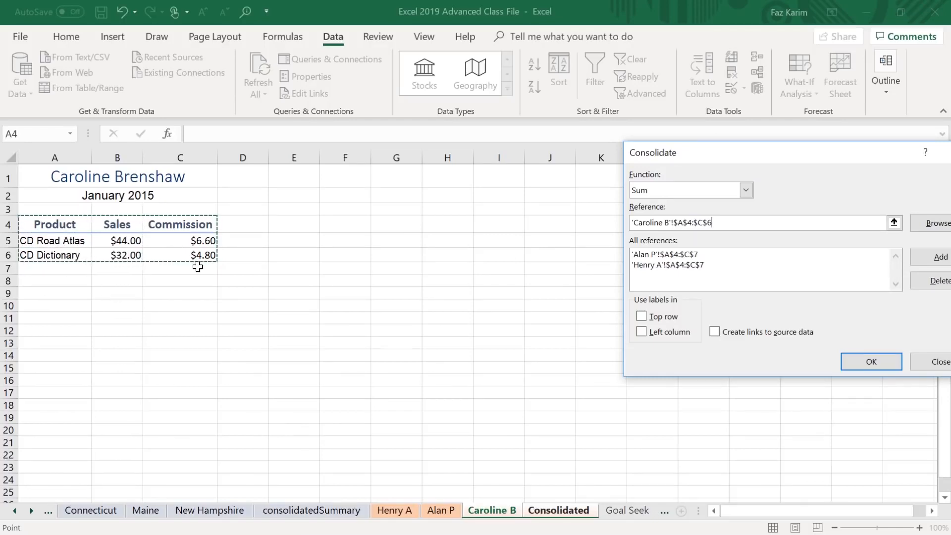
left_click(935, 259)
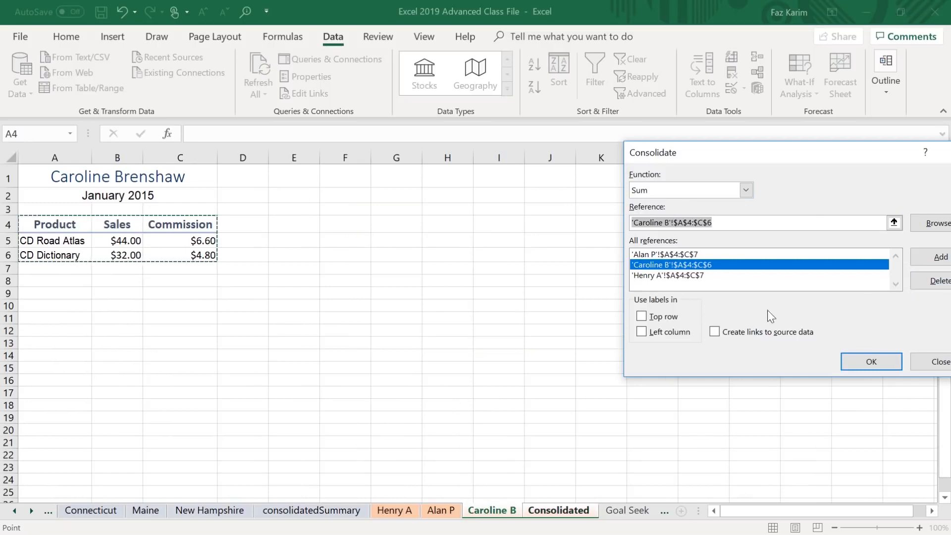
Consolidate the salesperson ranges using top row and left column labels, with links to the source data.
left_click(646, 319)
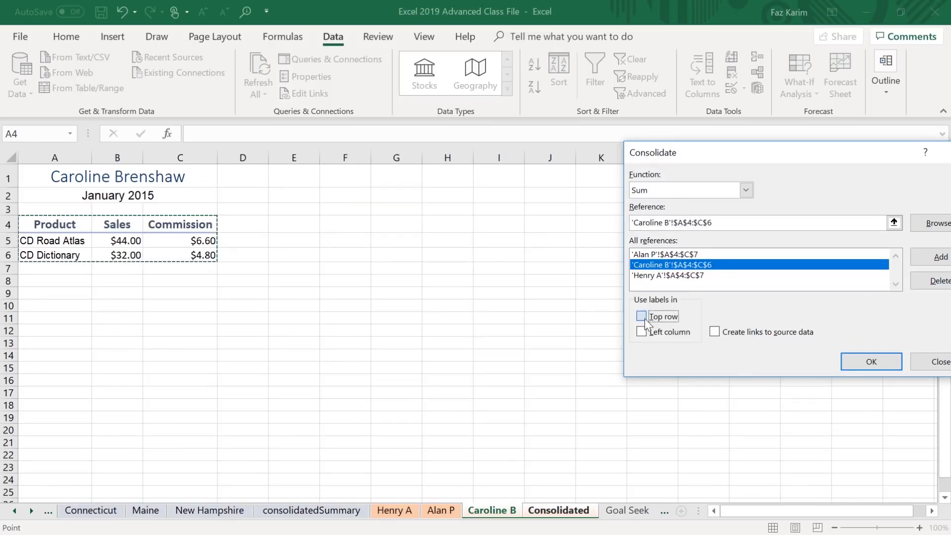
left_click(642, 333)
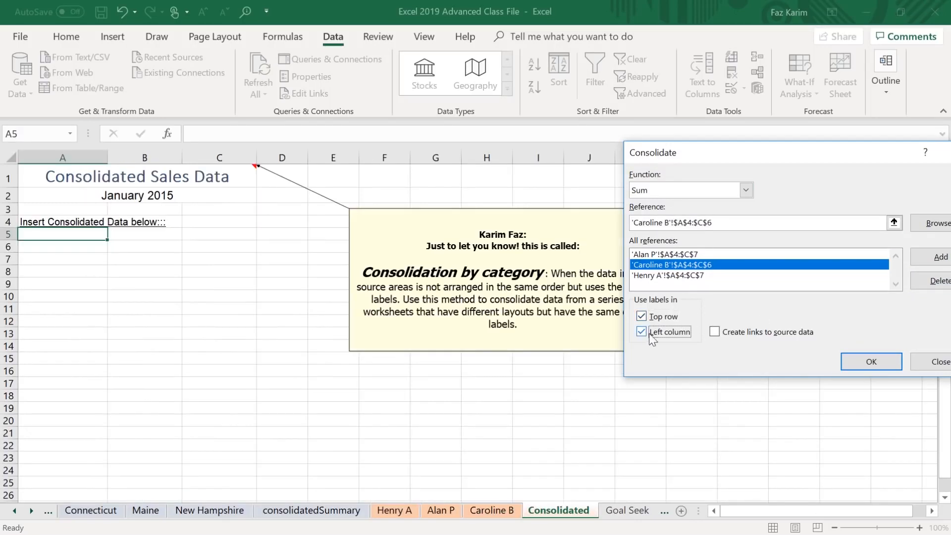
left_click(715, 332)
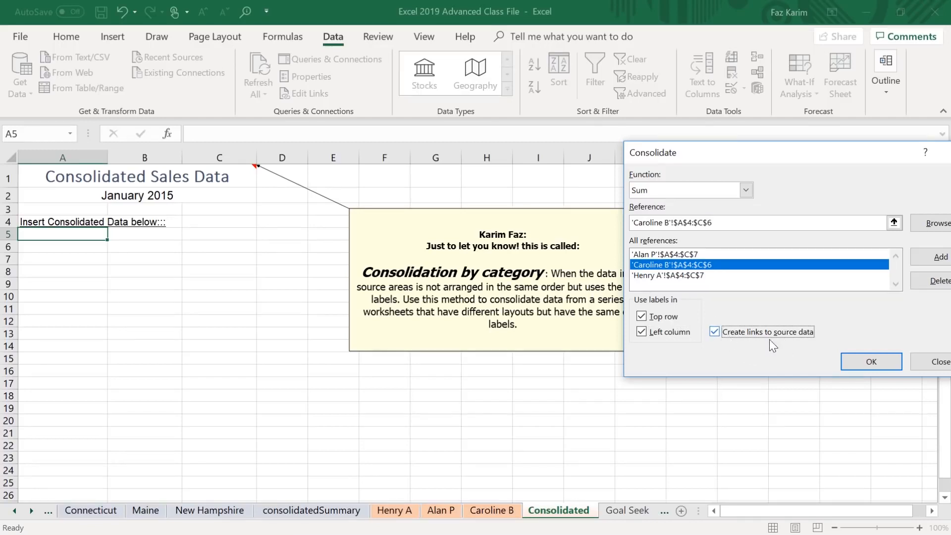
left_click(867, 363)
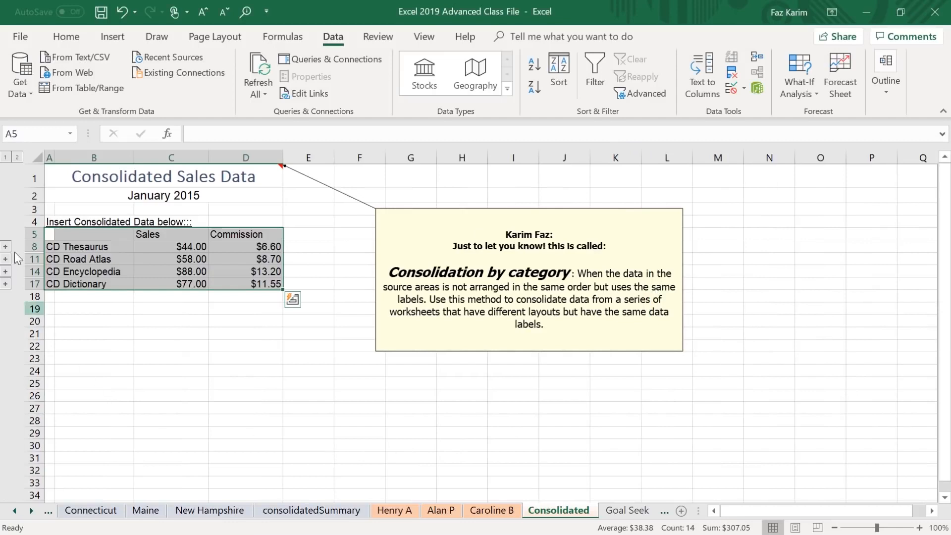
Expand the consolidated outline to level 2 and check the source links in C6 and C7 against the first two salesperson sheets.
left_click(18, 158)
left_click(174, 248)
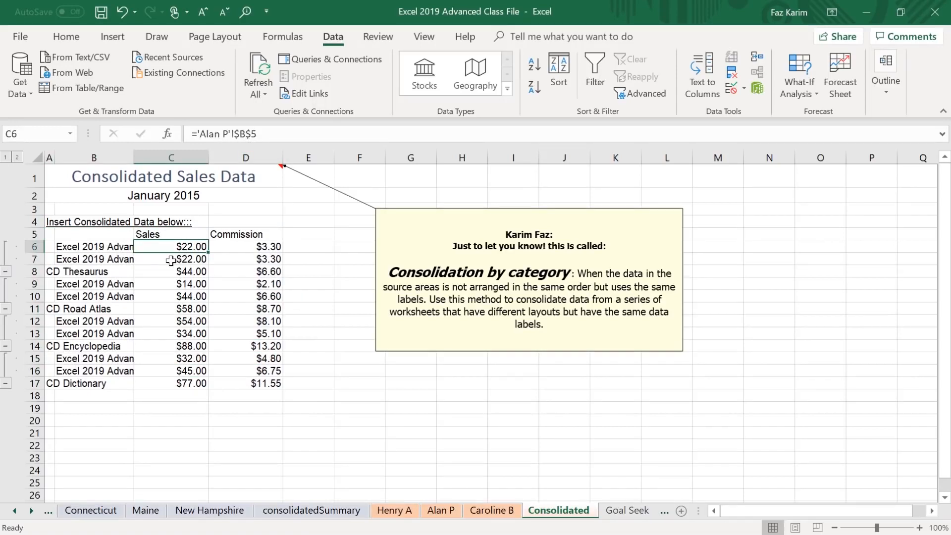
left_click(171, 260)
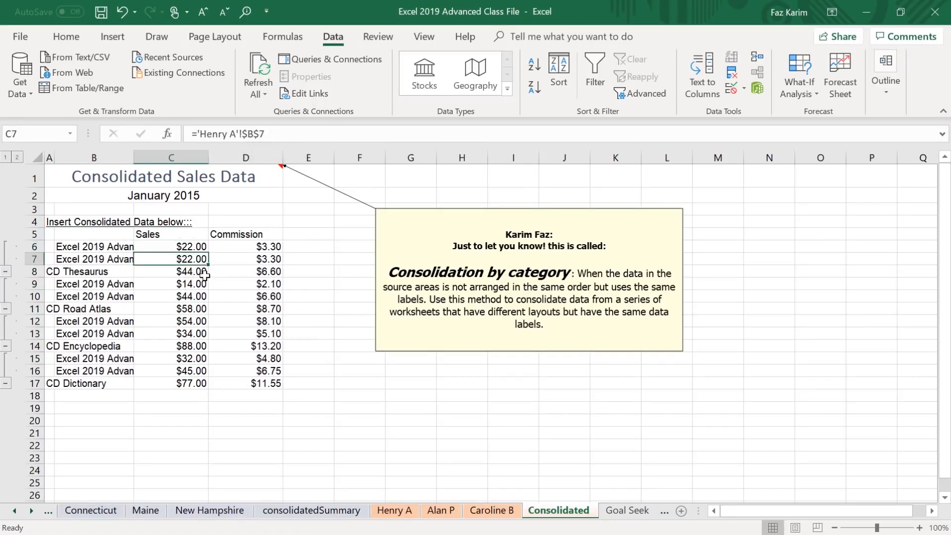
left_click(395, 511)
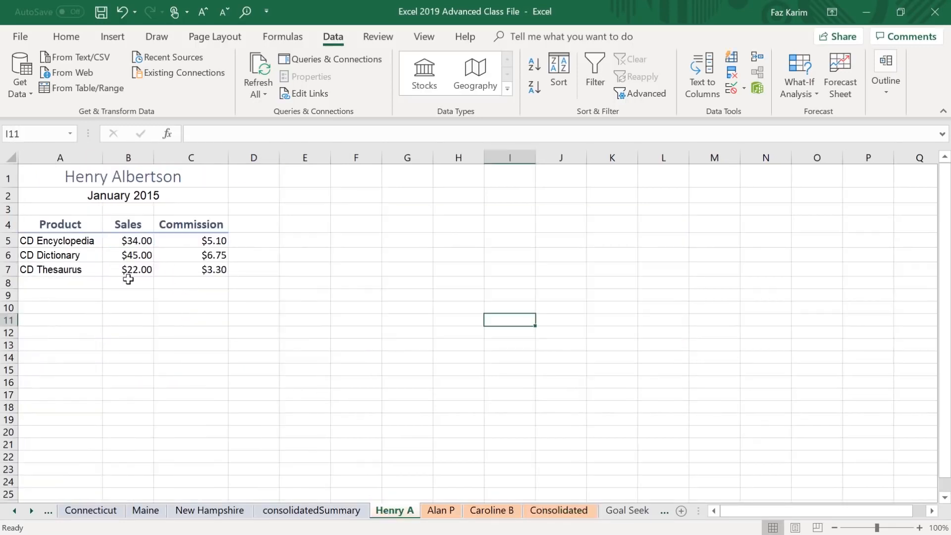
left_click(441, 511)
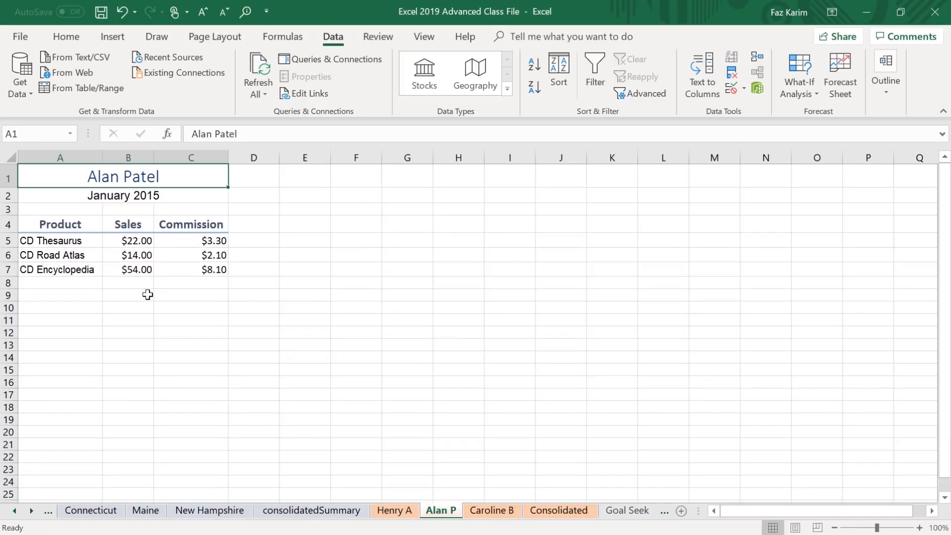
left_click(559, 514)
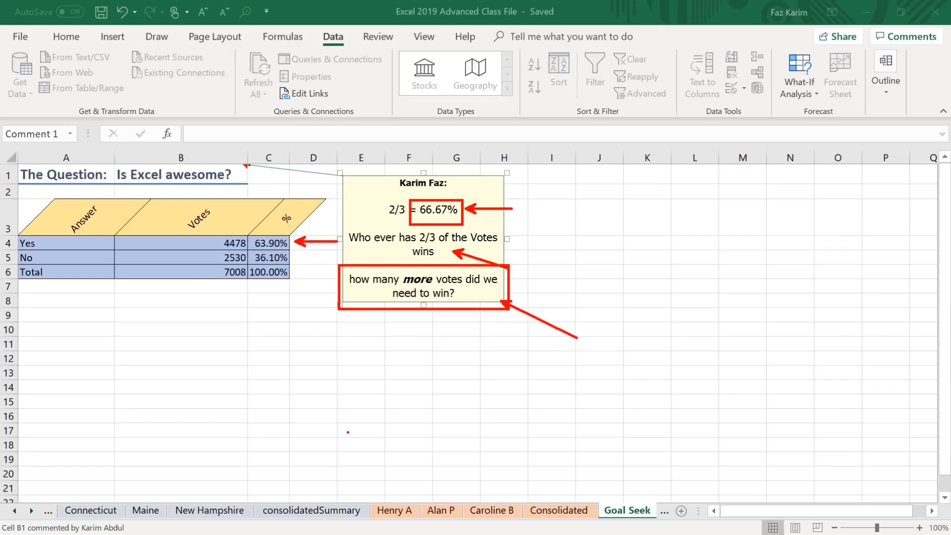
Try 4450 as the Yes votes in B4 on the Goal Seek sheet, and undo the change.
left_click(228, 243)
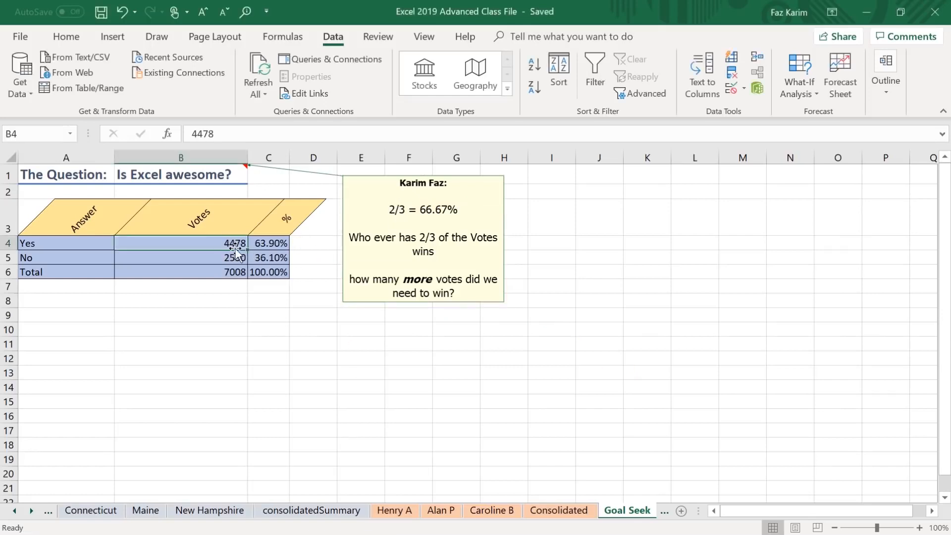
double_click(235, 239)
key("BackSpace")
key("BackSpace")
type("50")
key("Return")
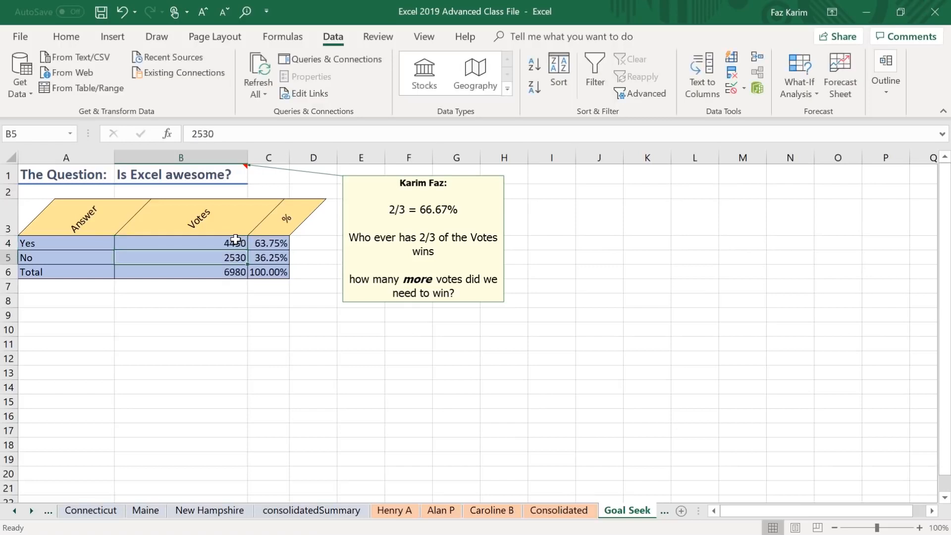
left_click(240, 244)
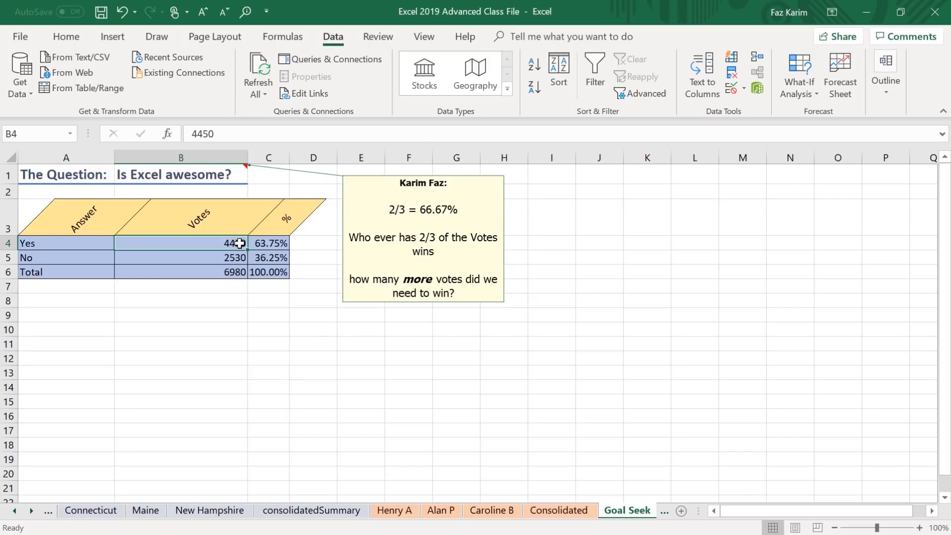
key("ctrl+z")
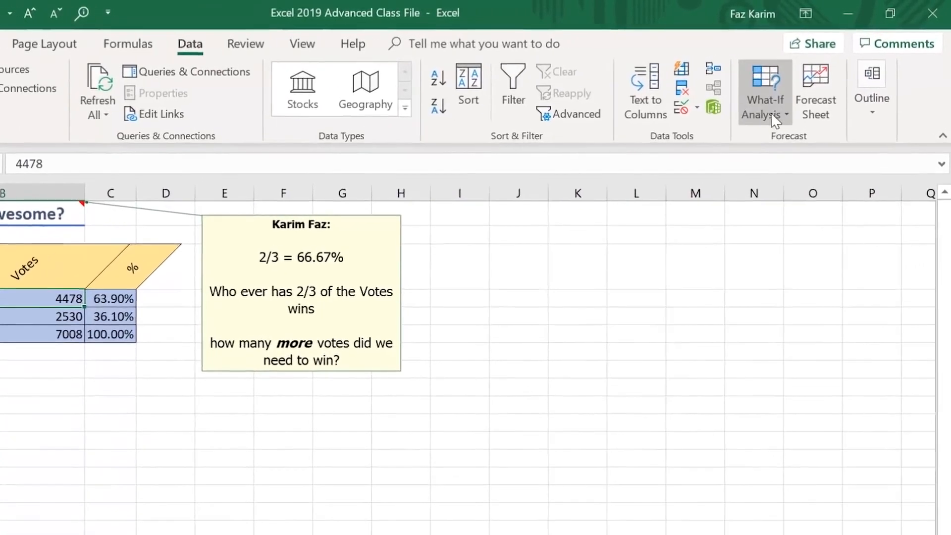
Run Goal Seek to set the Yes percentage in C4 to 66.67% by changing B4, and keep the solution.
left_click(774, 117)
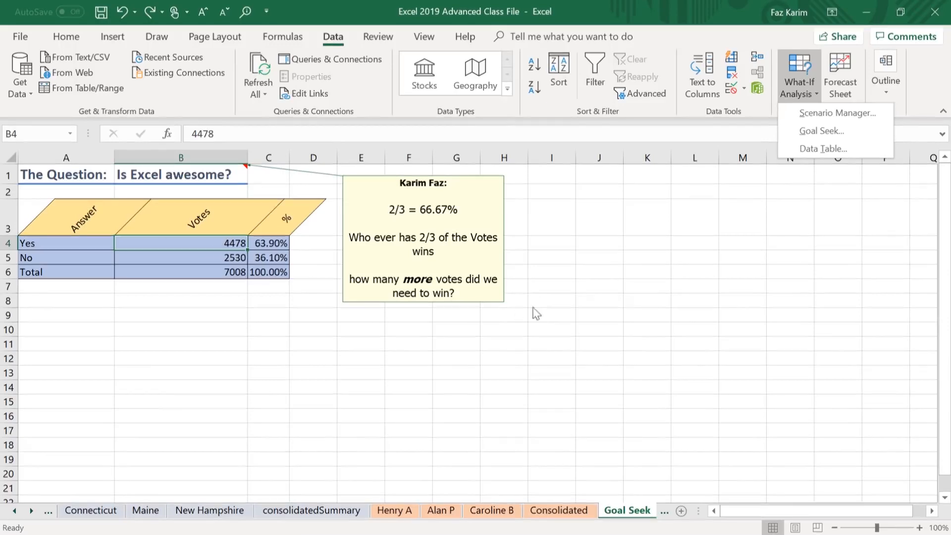
left_click(830, 130)
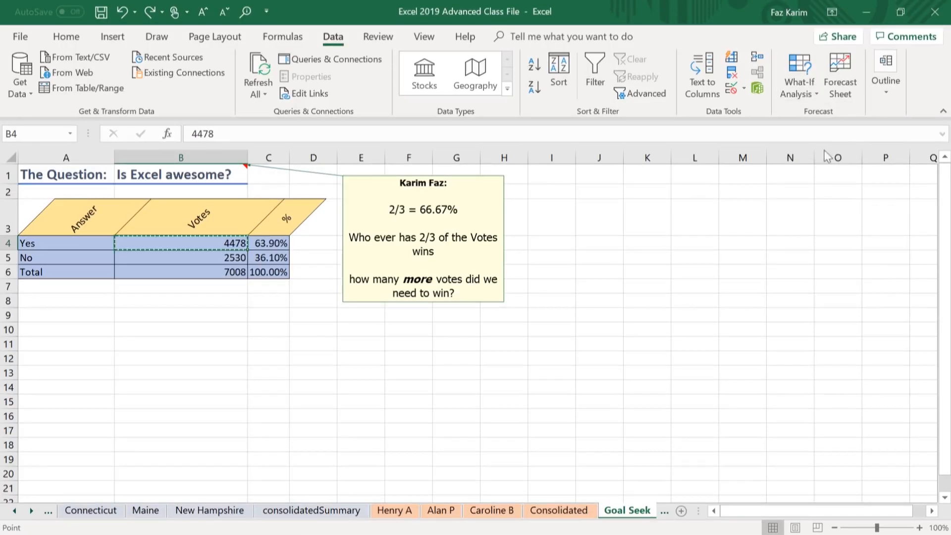
left_click_drag(744, 217, 535, 130)
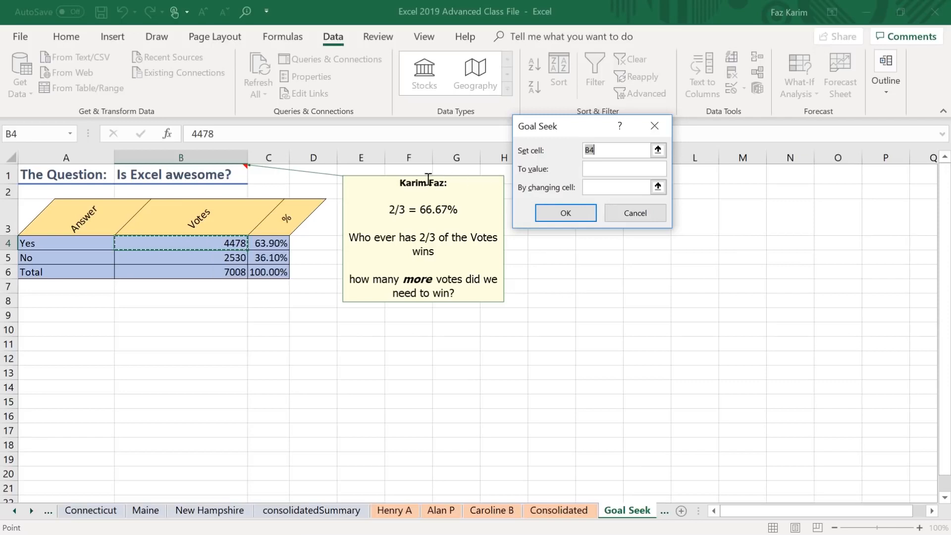
left_click(273, 244)
left_click(595, 170)
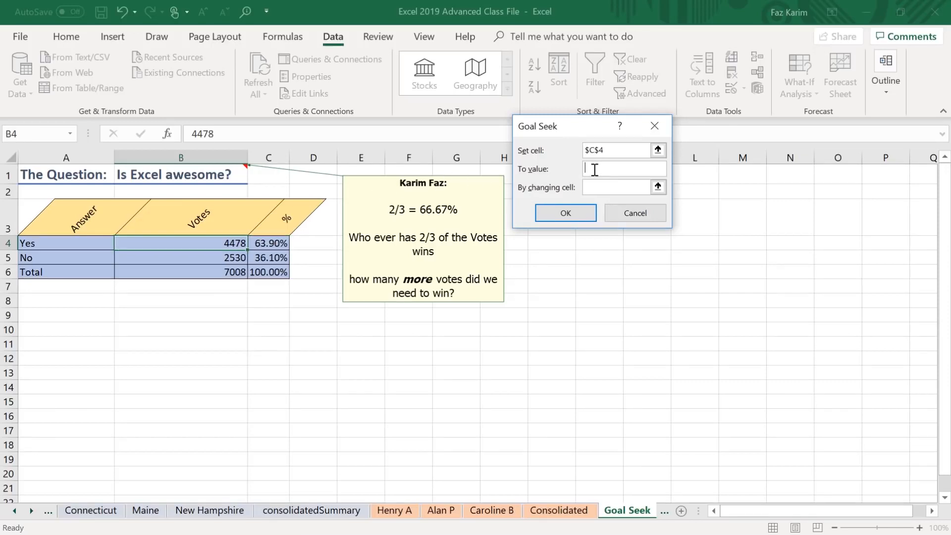
type("66.67%")
key("Tab")
left_click(203, 245)
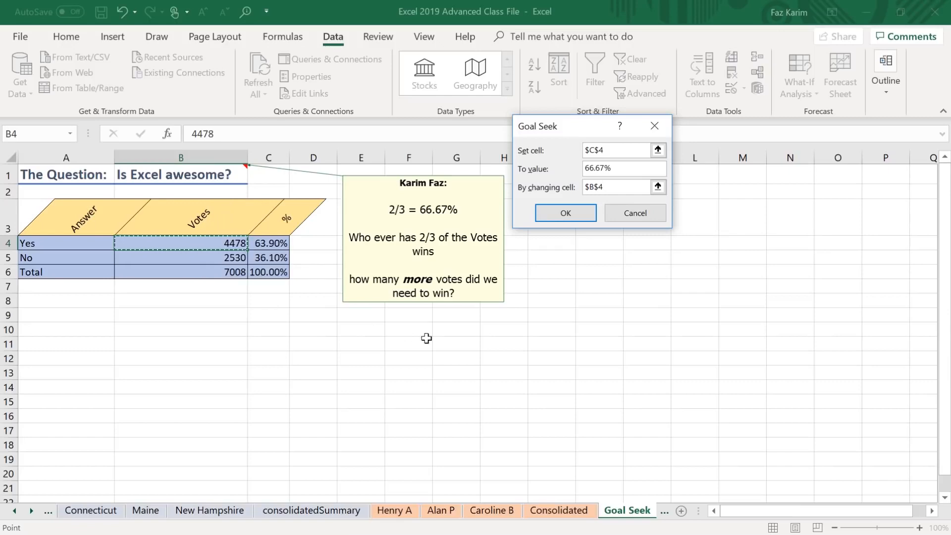
left_click(567, 216)
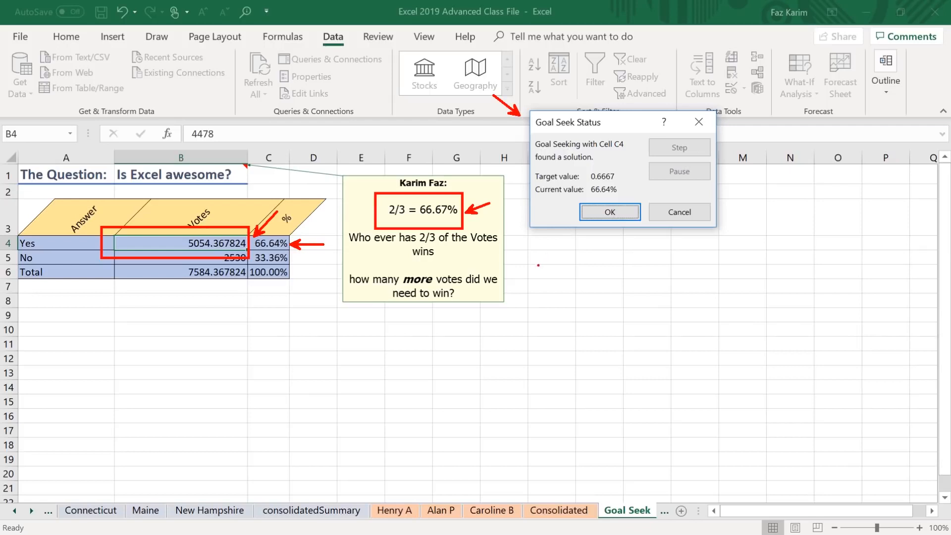
key("Escape")
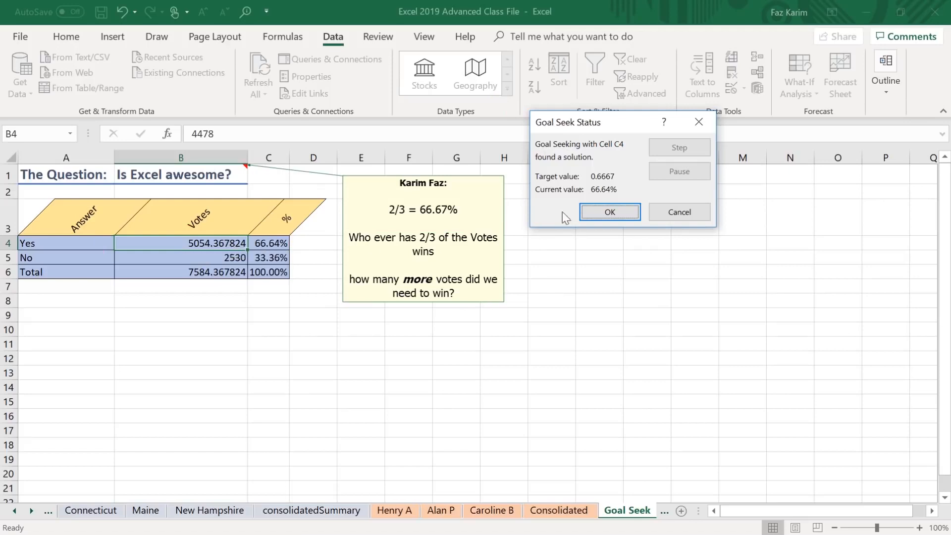
left_click(617, 208)
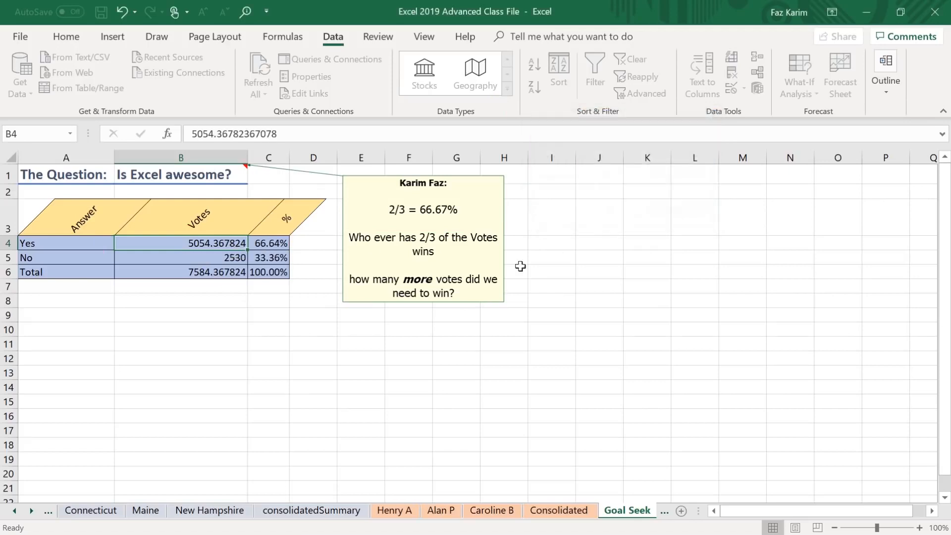
Edit the Yes votes in B4 so that the whole-number part is 5060.
double_click(214, 242)
left_click(133, 246)
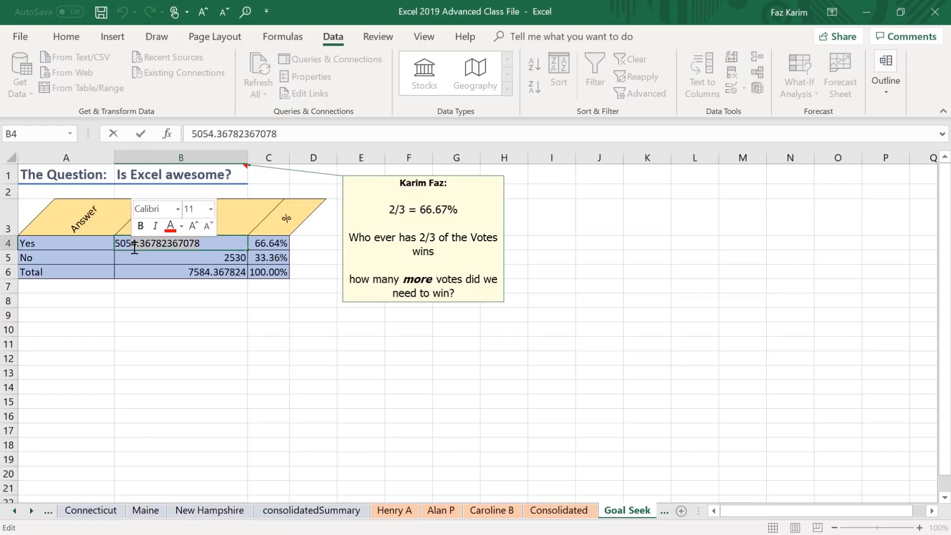
key("BackSpace")
key("BackSpace")
type("60")
key("Return")
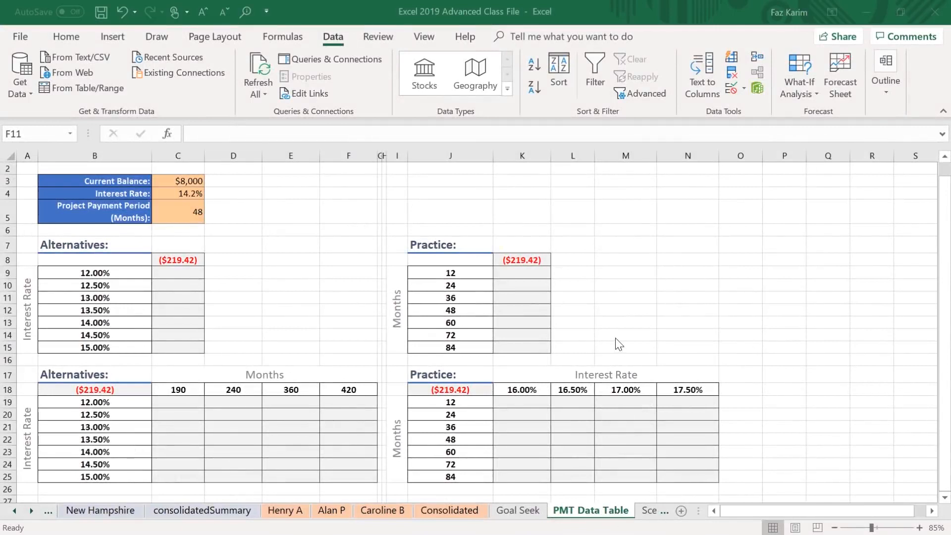
Review the credit card plan's balance, interest rate and payment period inputs, and inspect the payment formula in C8.
scroll(610, 327, "up", 1)
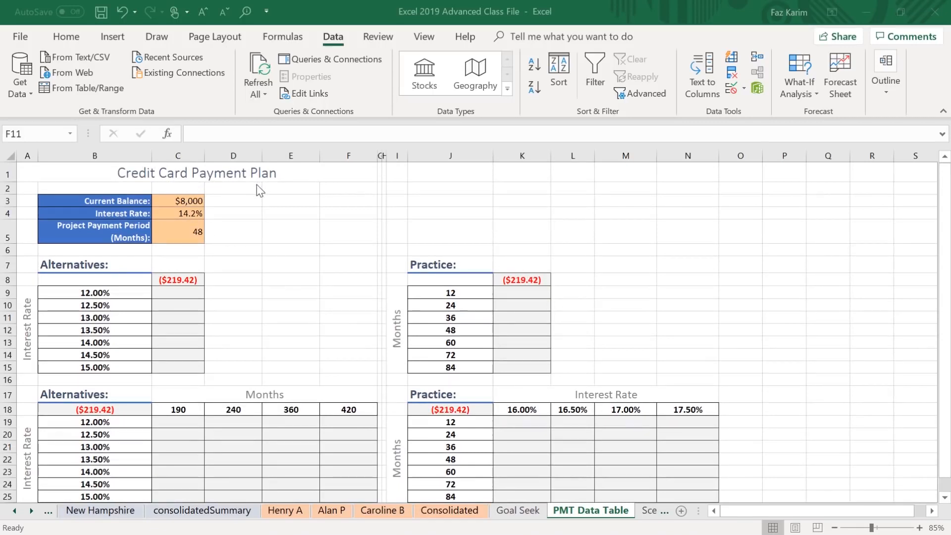
mouse_move(206, 195)
left_mouse_down()
mouse_move(251, 182)
mouse_move(208, 213)
mouse_move(218, 238)
mouse_move(264, 256)
left_mouse_up()
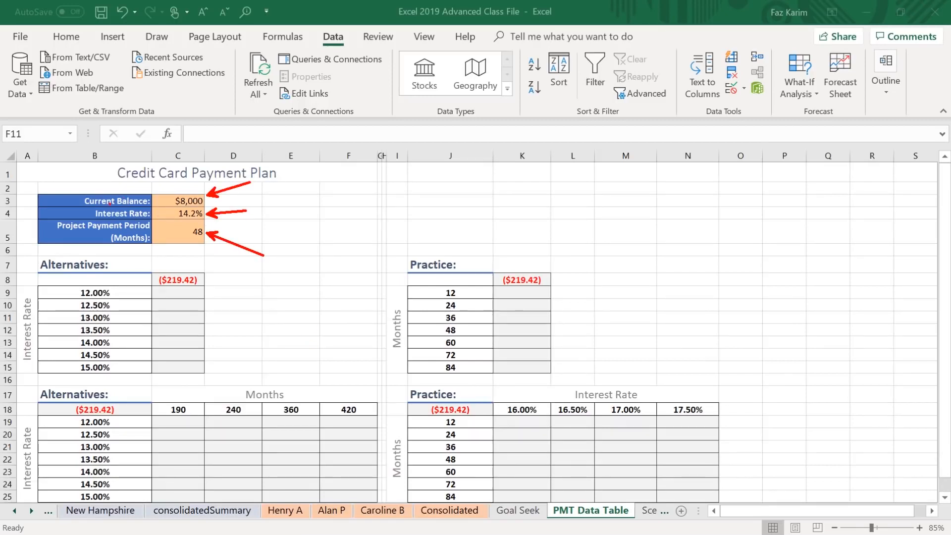
key("Escape")
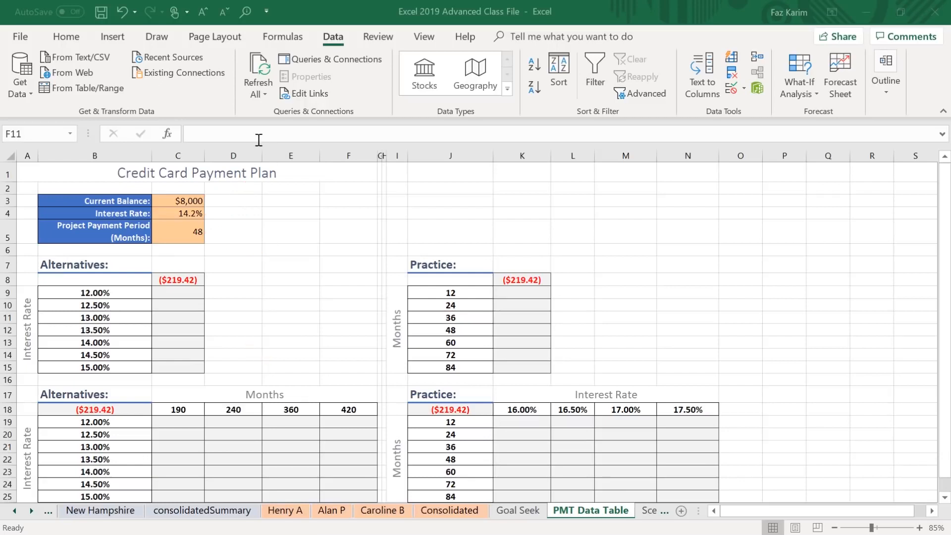
left_click(197, 281)
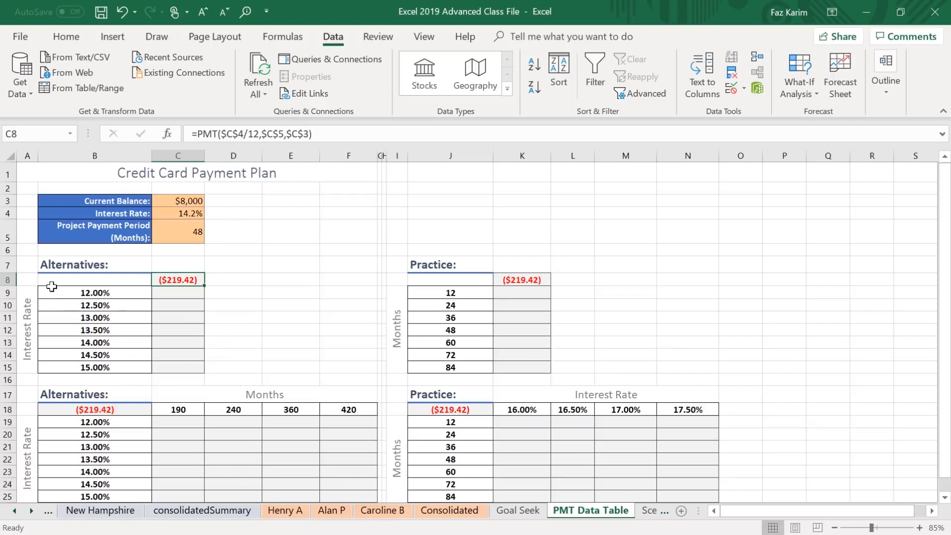
Start a what-if Data Table for B8:C15 and move its dialog clear of the selected range.
left_click_drag(46, 281, 183, 369)
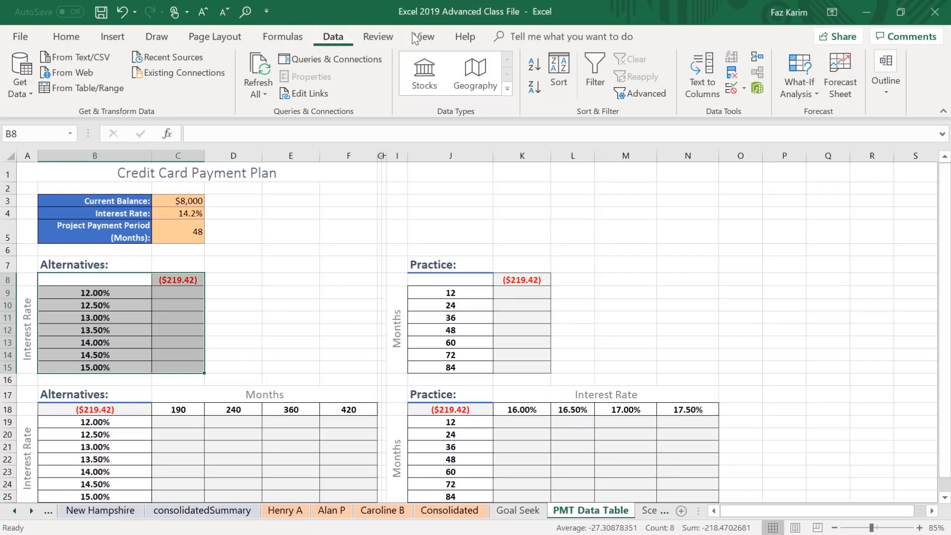
left_click(794, 91)
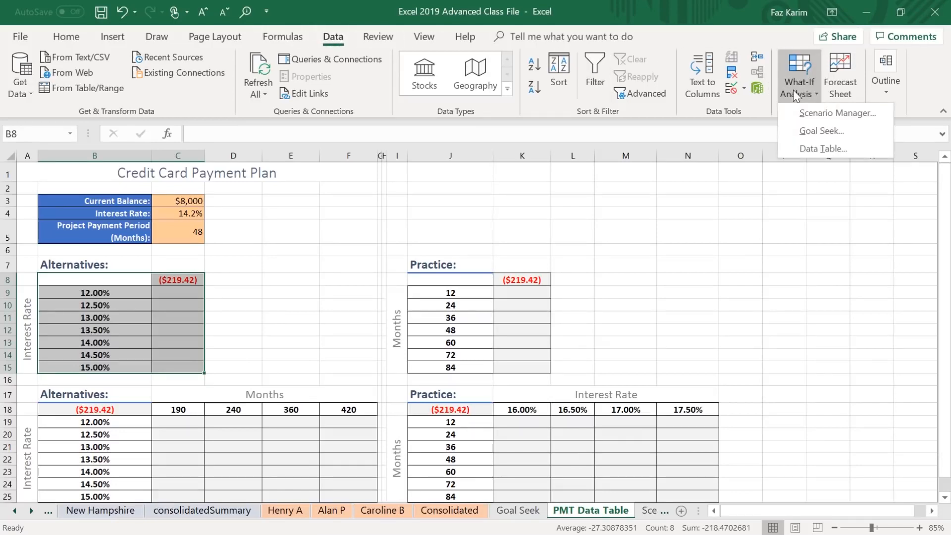
left_click(831, 154)
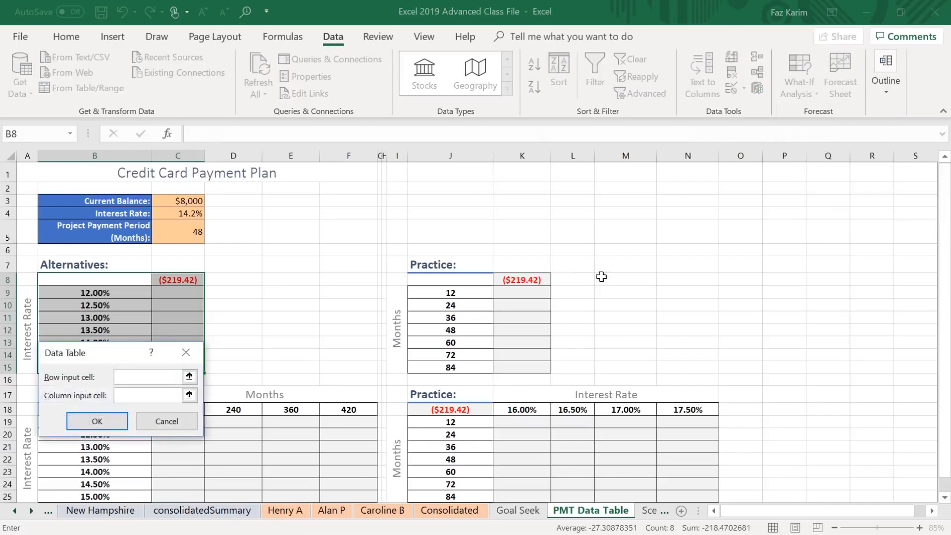
left_click_drag(123, 358, 452, 176)
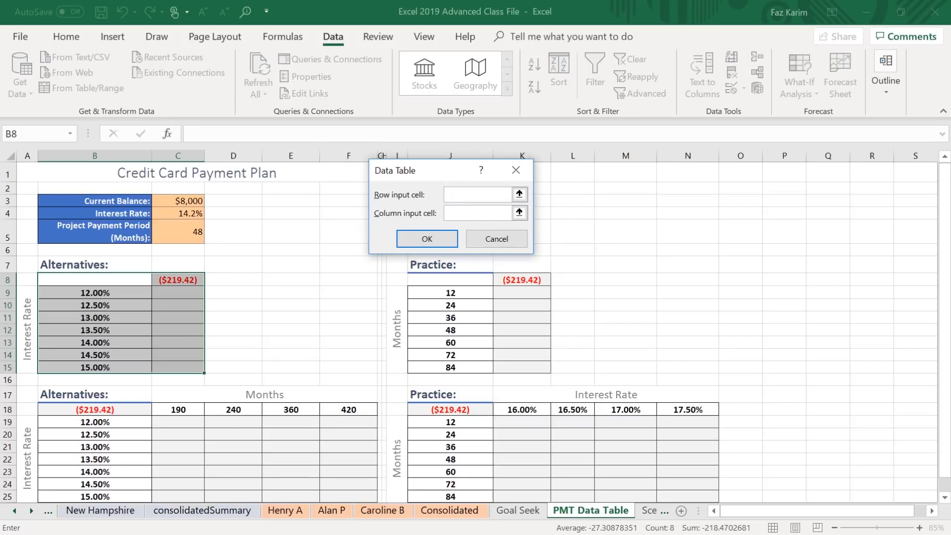
left_click_drag(372, 192, 330, 167)
left_click_drag(368, 212, 326, 216)
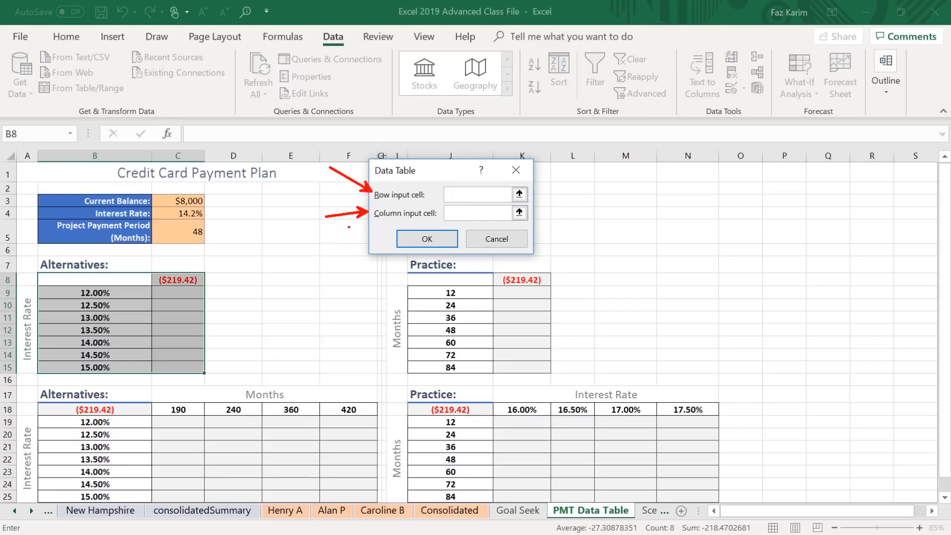
key("Escape")
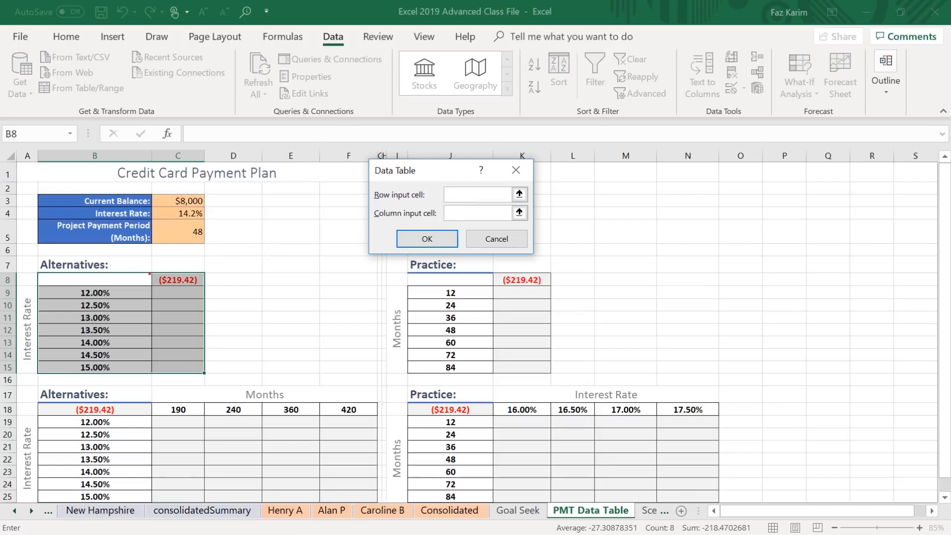
mouse_move(26, 269)
left_mouse_down()
mouse_move(202, 371)
mouse_move(347, 389)
mouse_move(406, 383)
left_mouse_up()
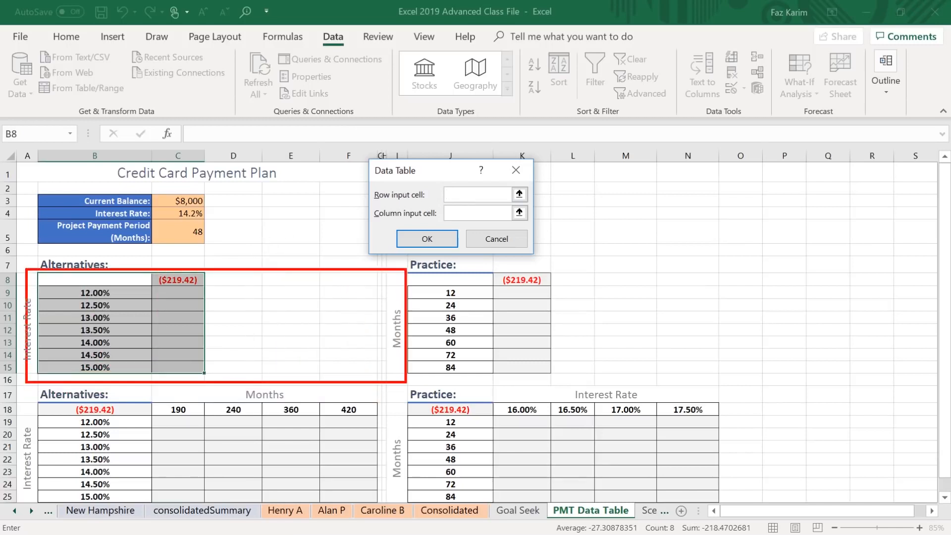
left_click_drag(251, 245, 228, 259)
left_click_drag(311, 247, 283, 258)
left_click_drag(340, 244, 326, 249)
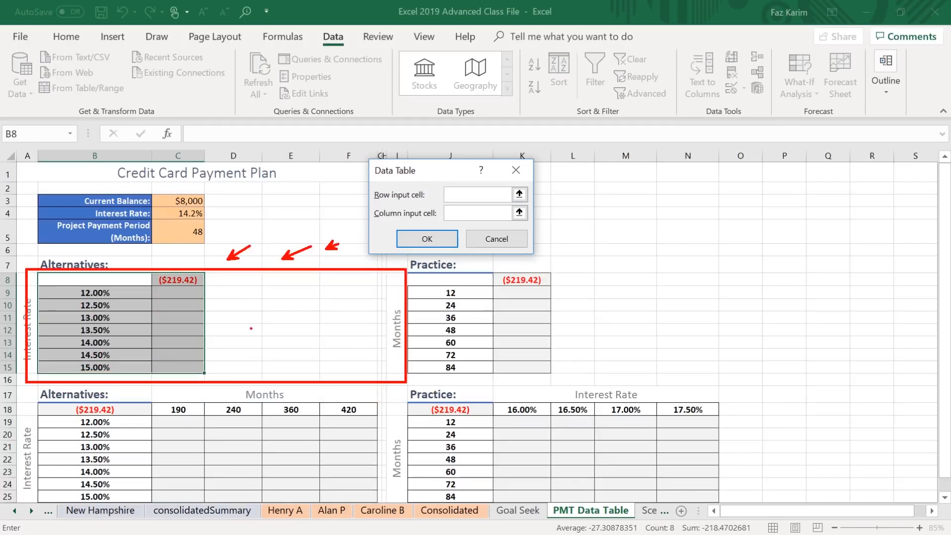
left_click_drag(1, 268, 19, 299)
key("e")
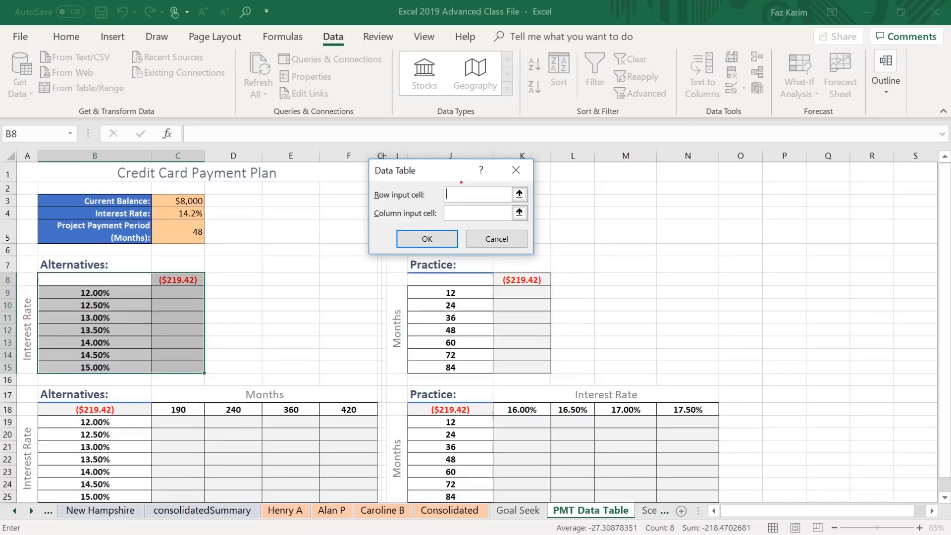
mouse_move(438, 185)
left_mouse_down()
mouse_move(446, 198)
mouse_move(508, 193)
left_mouse_up()
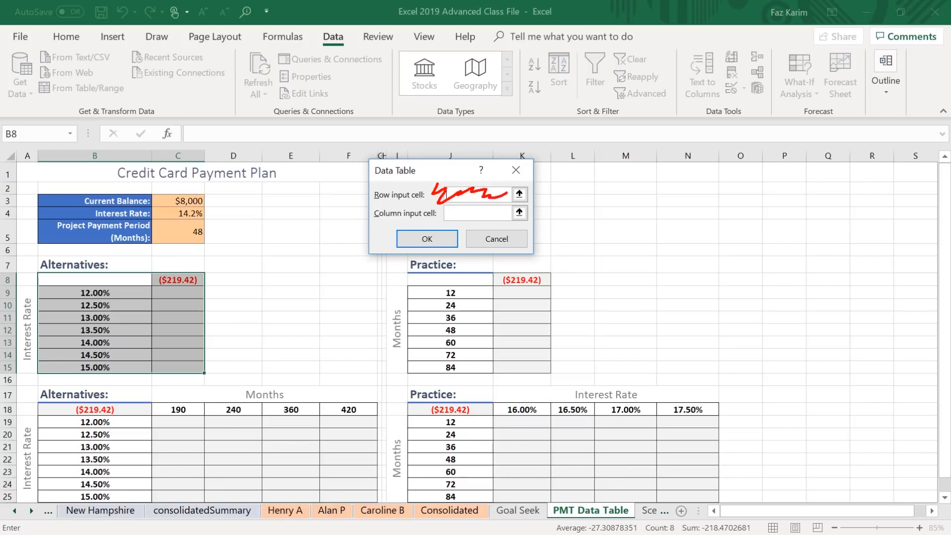
key("Escape")
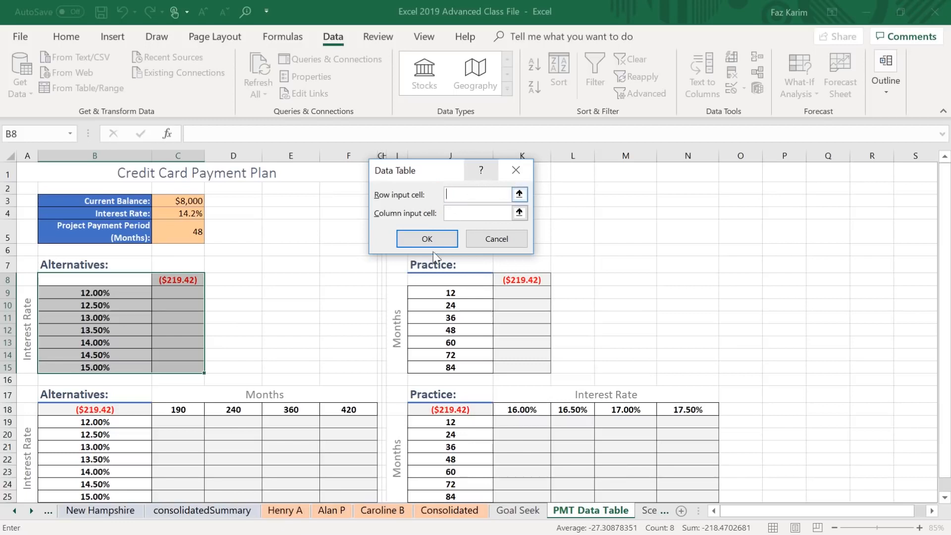
Create the one-variable data table with the interest rate in C4 as the column input cell and no row input cell.
left_click(444, 213)
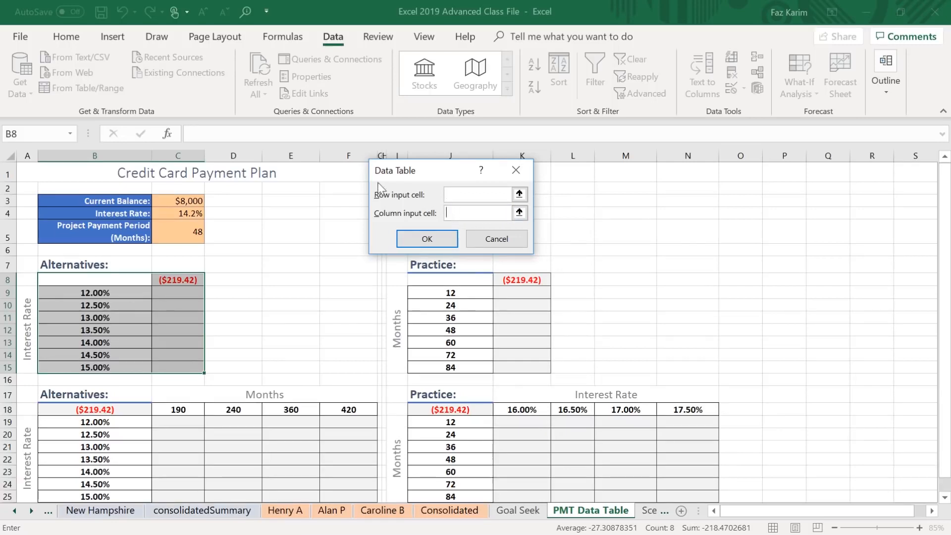
left_click(196, 214)
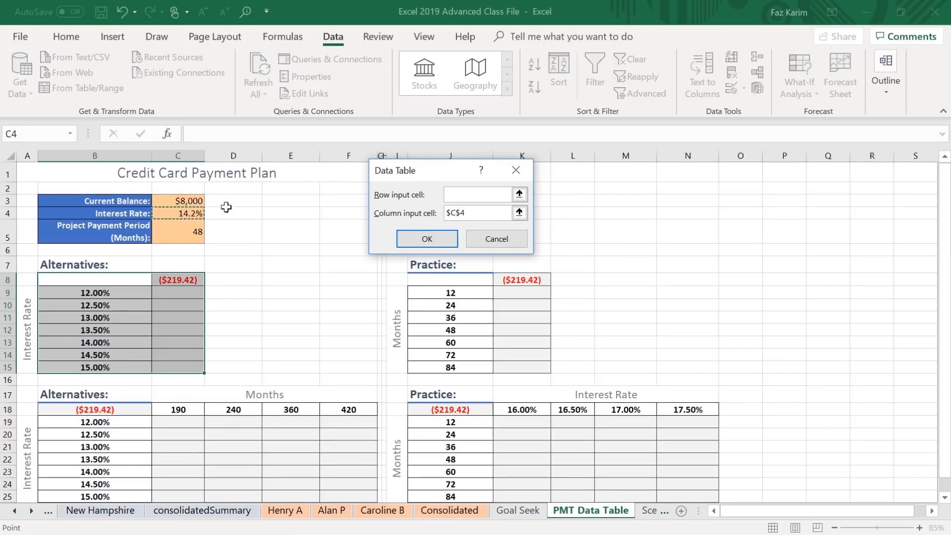
left_click(448, 241)
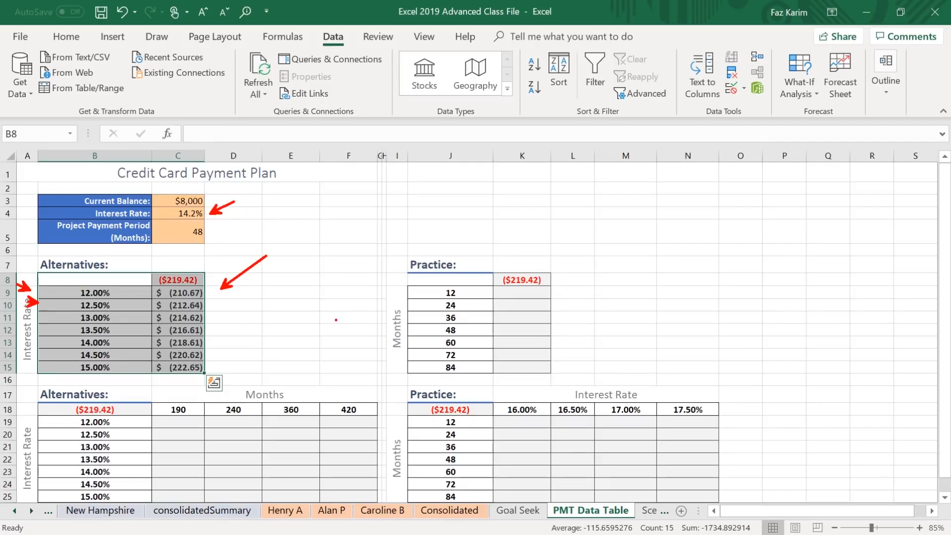
key("Escape")
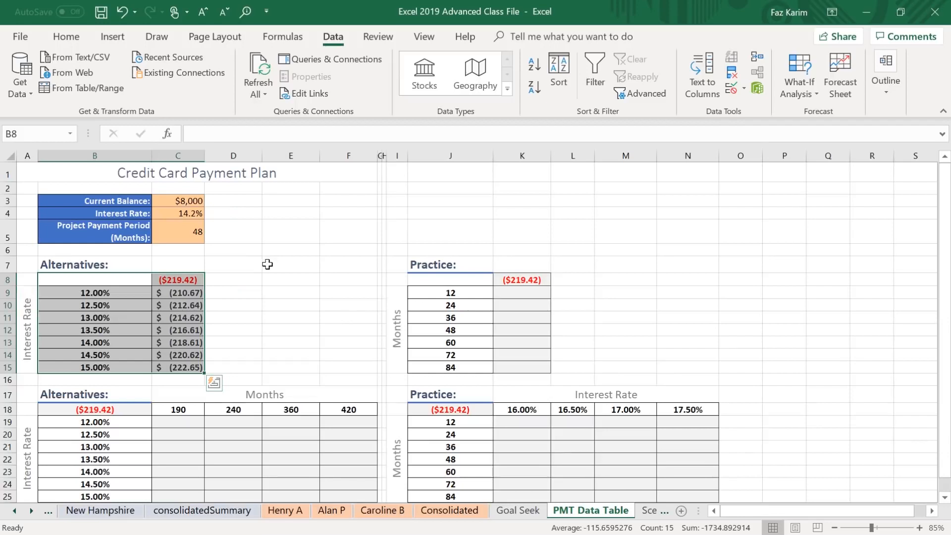
left_click_drag(373, 238, 575, 388)
left_click_drag(394, 267, 395, 178)
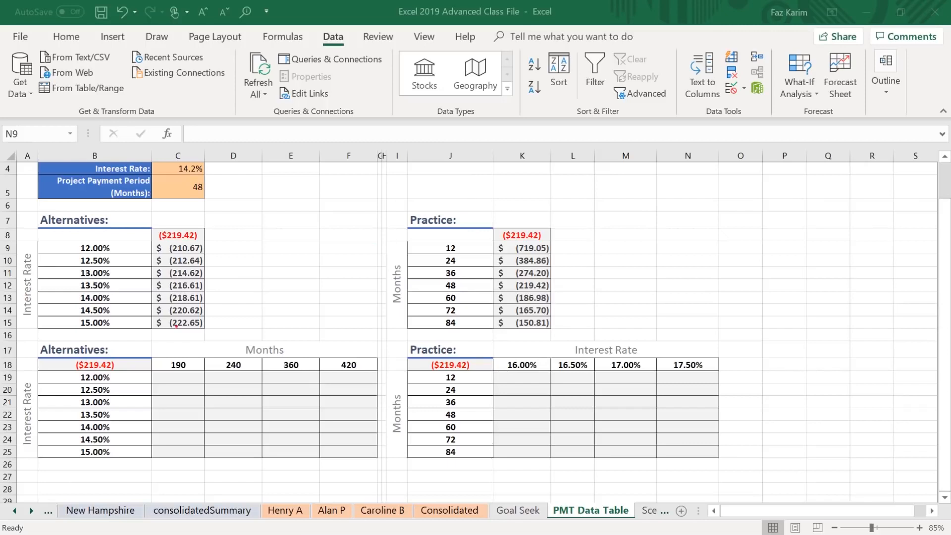
mouse_move(15, 340)
left_mouse_down()
mouse_move(236, 468)
mouse_move(379, 495)
mouse_move(387, 483)
left_mouse_up()
left_click_drag(485, 324, 405, 335)
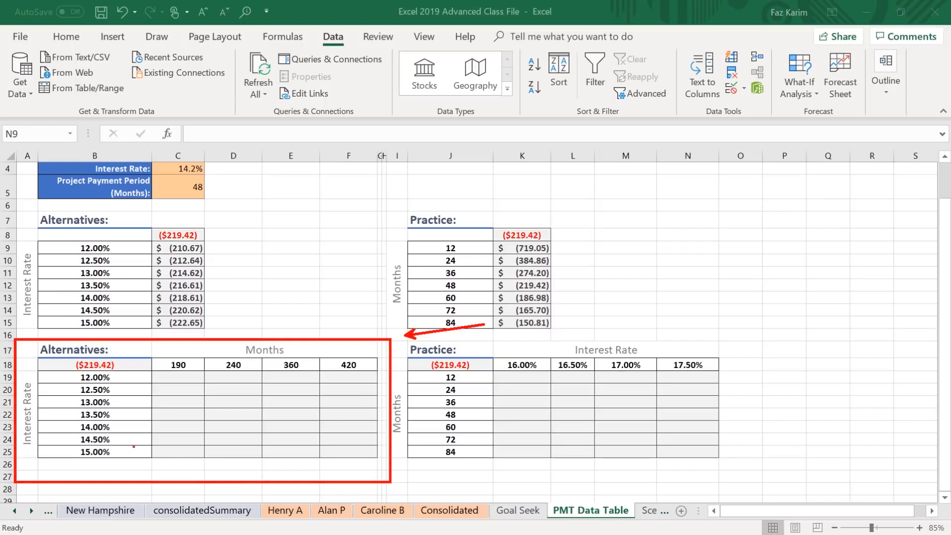
left_click_drag(3, 402, 1, 340)
key("Escape")
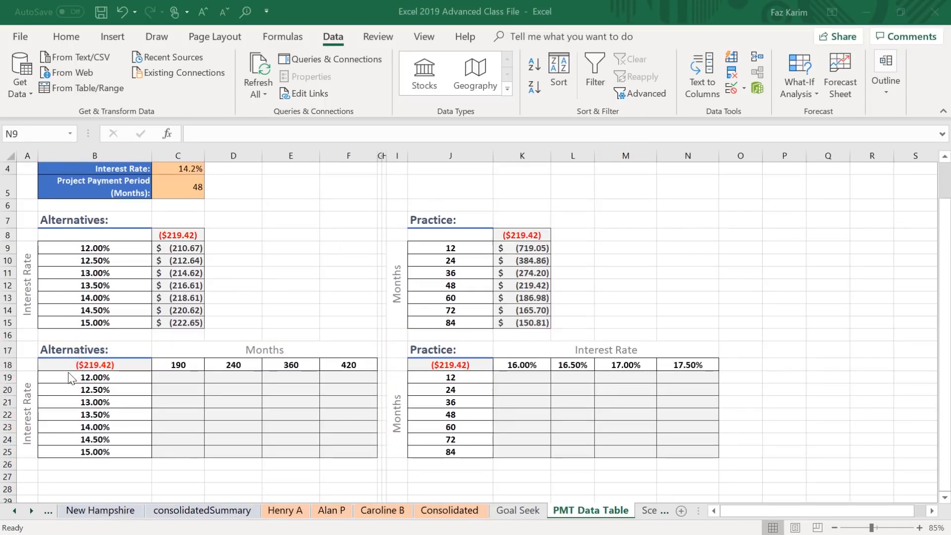
Examine the second Alternatives table's interest rates in B19:B25, months in C18:F18 and payment formula in B18.
left_click_drag(73, 378, 95, 451)
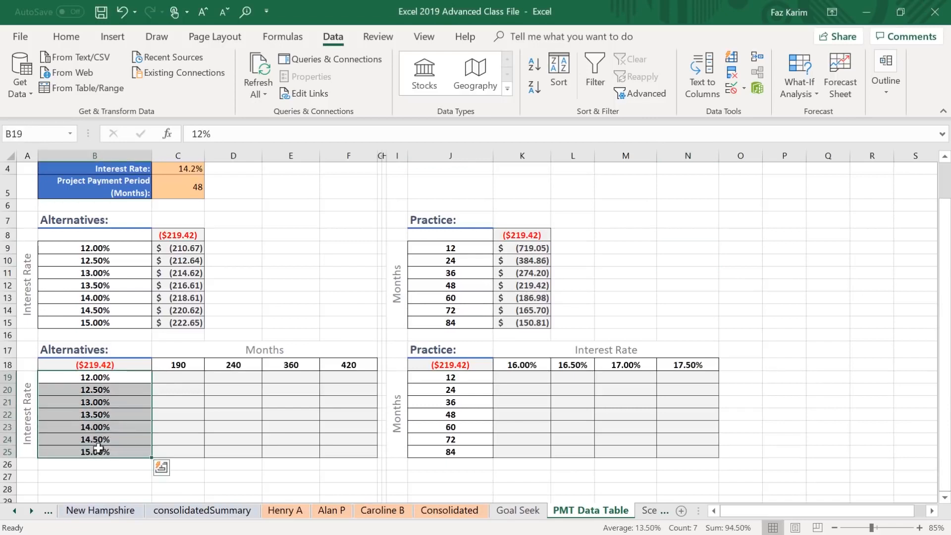
left_click_drag(176, 365, 356, 366)
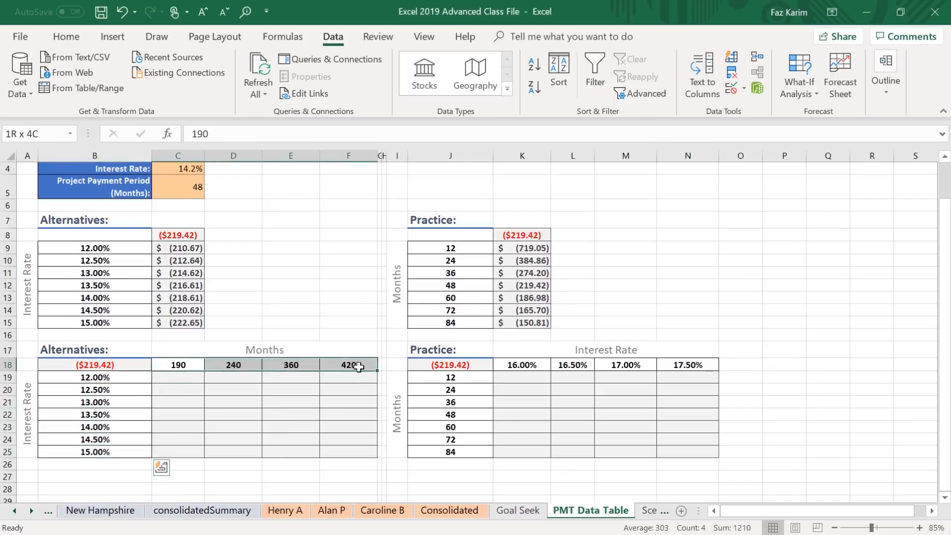
left_click(60, 365)
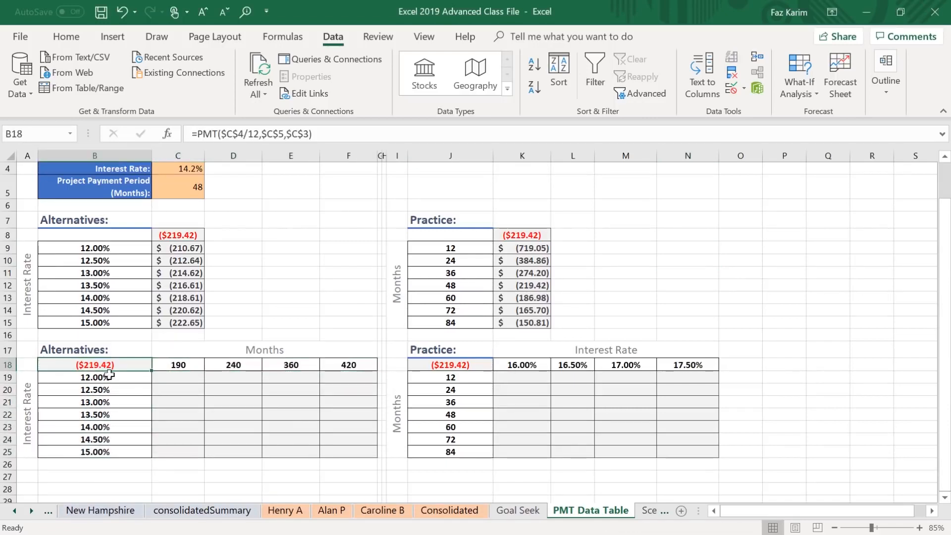
Create a two-variable data table over B18:F25 with C5 as the row input cell and C4 as the column input cell.
left_click_drag(47, 365, 366, 453)
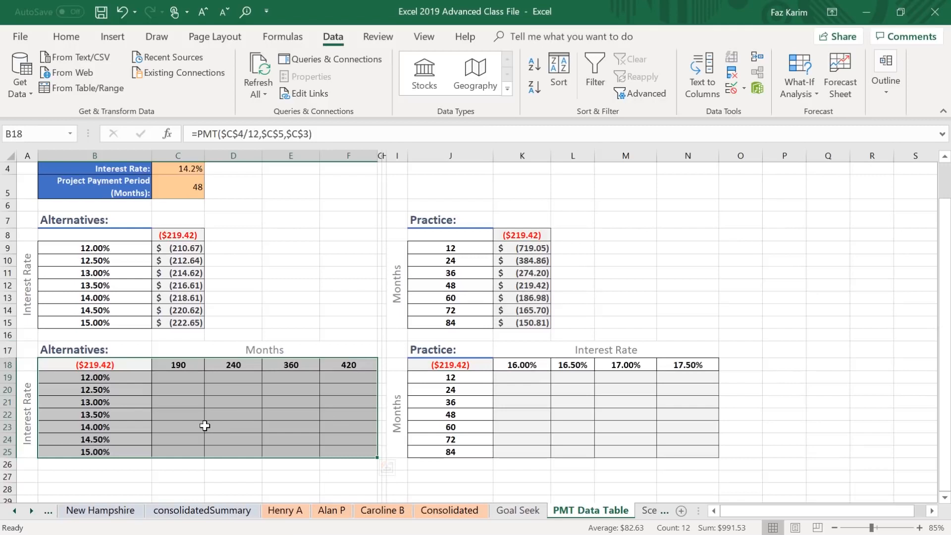
left_click(803, 87)
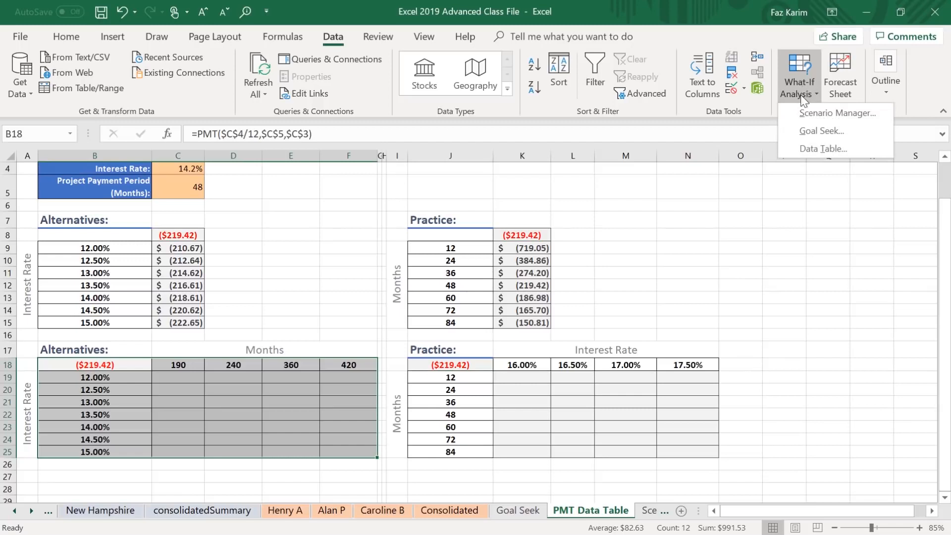
left_click(815, 148)
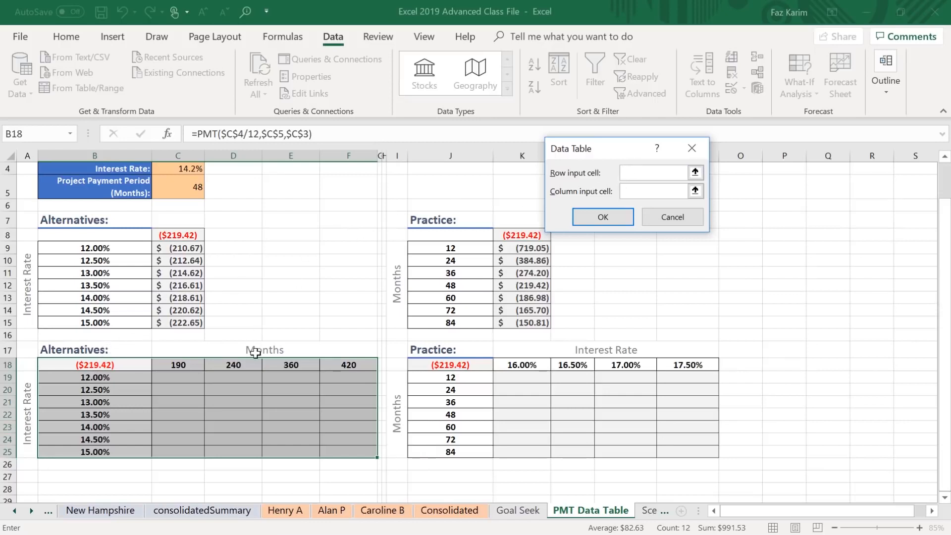
left_click(182, 190)
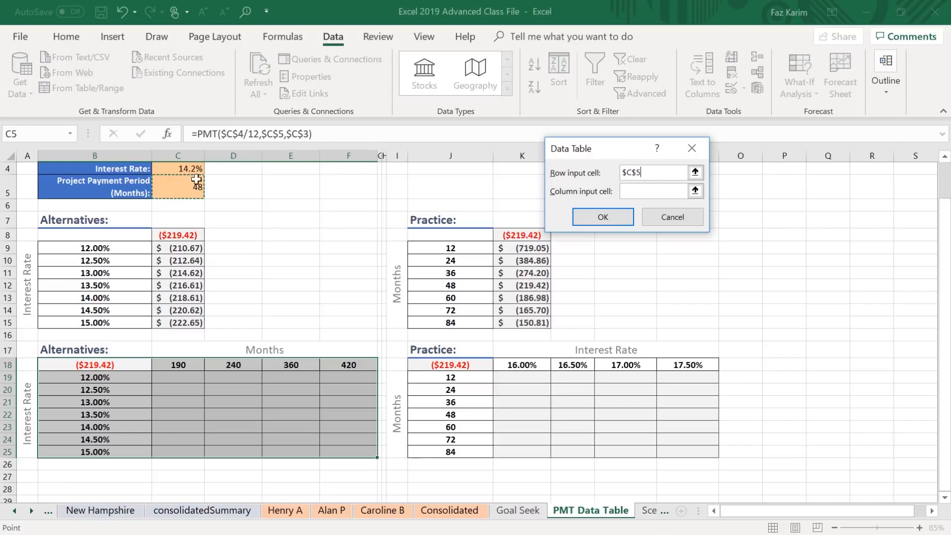
left_click(629, 191)
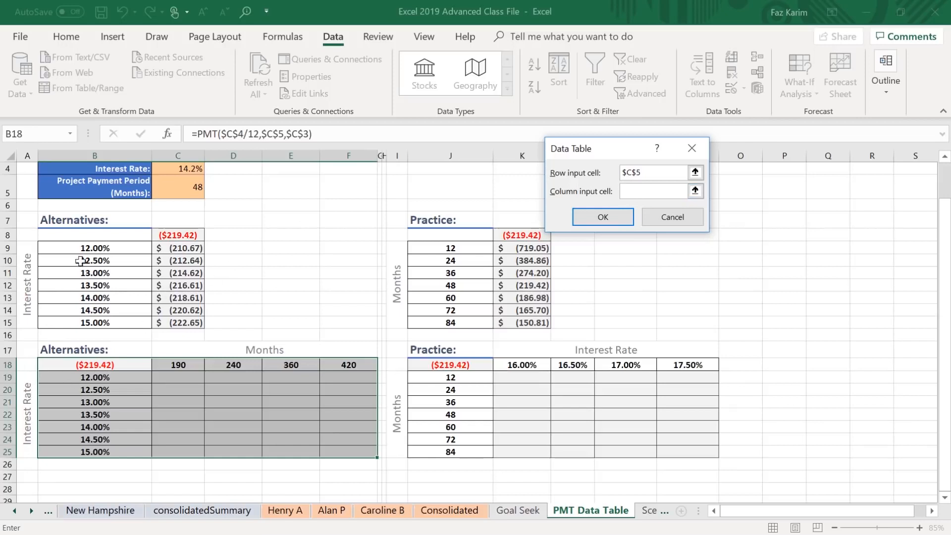
left_click(177, 169)
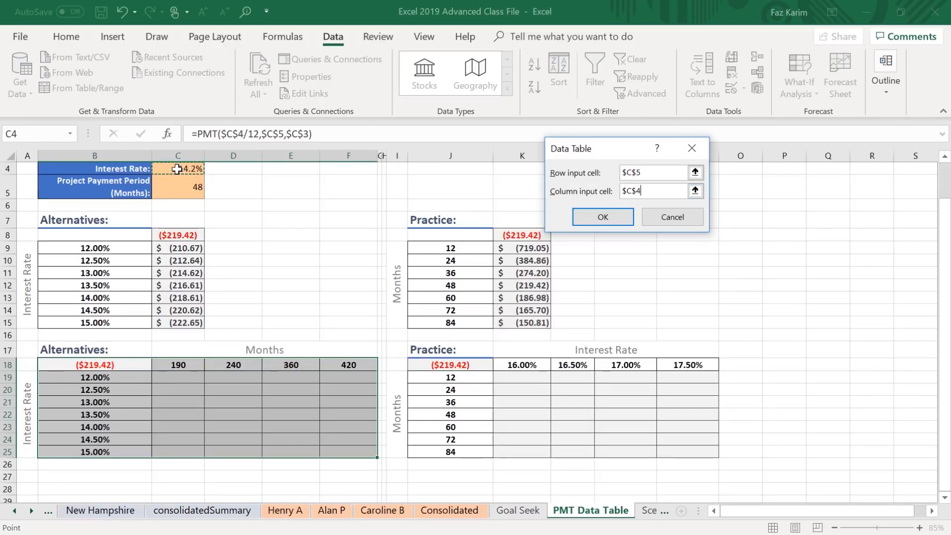
left_click(633, 216)
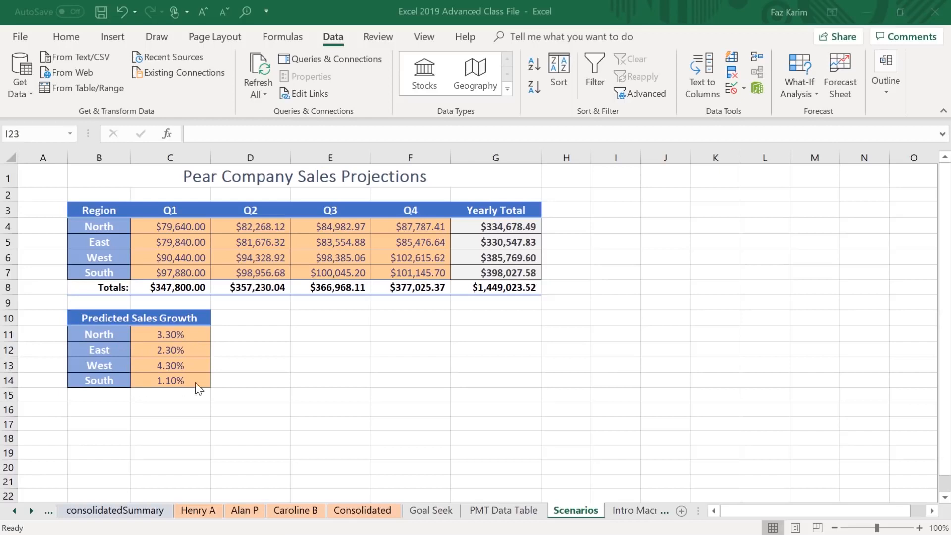
Review the sales projections and predicted growth tables on the Scenarios sheet, and inspect North's Q1 formula in C4.
left_click_drag(59, 201, 591, 296)
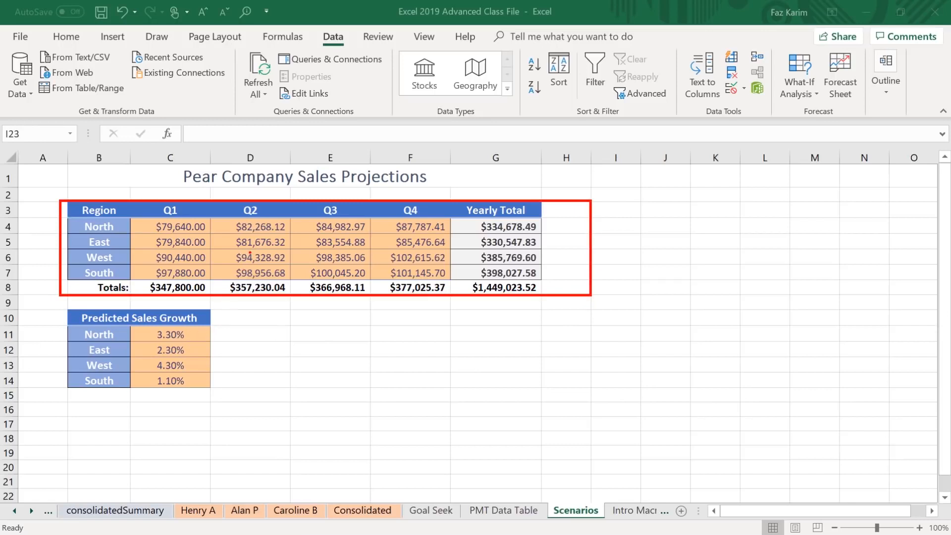
left_click_drag(221, 322, 271, 323)
mouse_move(215, 353)
left_mouse_down()
mouse_move(256, 357)
mouse_move(248, 367)
left_mouse_up()
key("Escape")
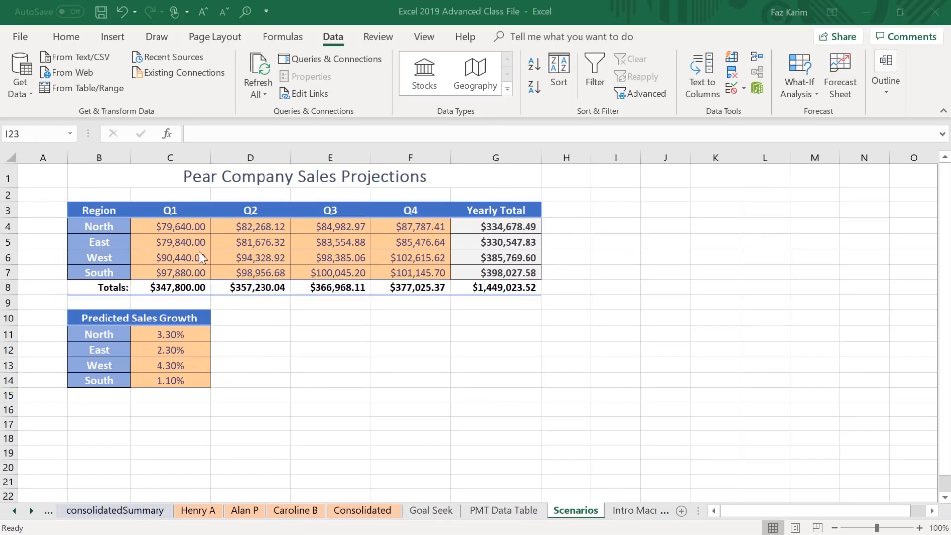
left_click(196, 228)
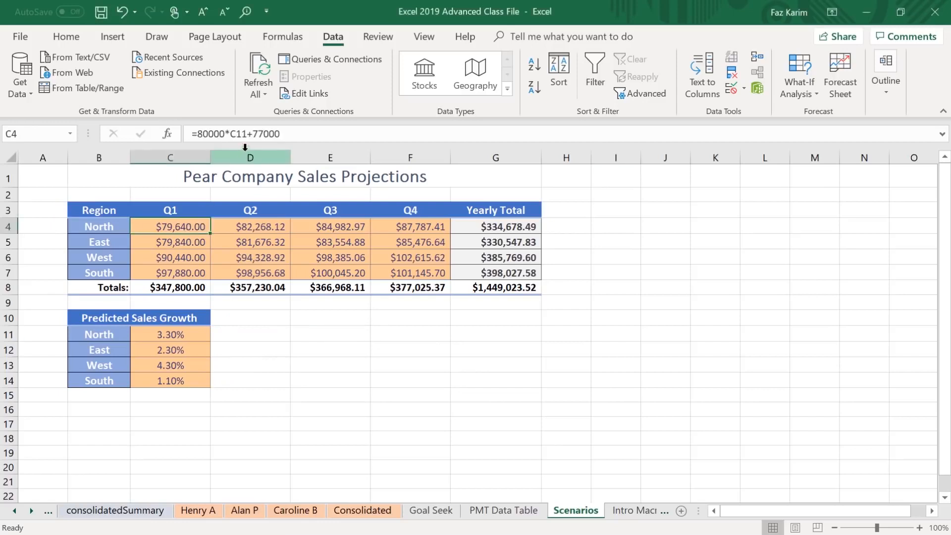
Examine the Q1 formulas for East, West and South in C5:C7 and their link to the Predicted Sales Growth table.
left_click(190, 241)
left_click(158, 258)
left_click(158, 272)
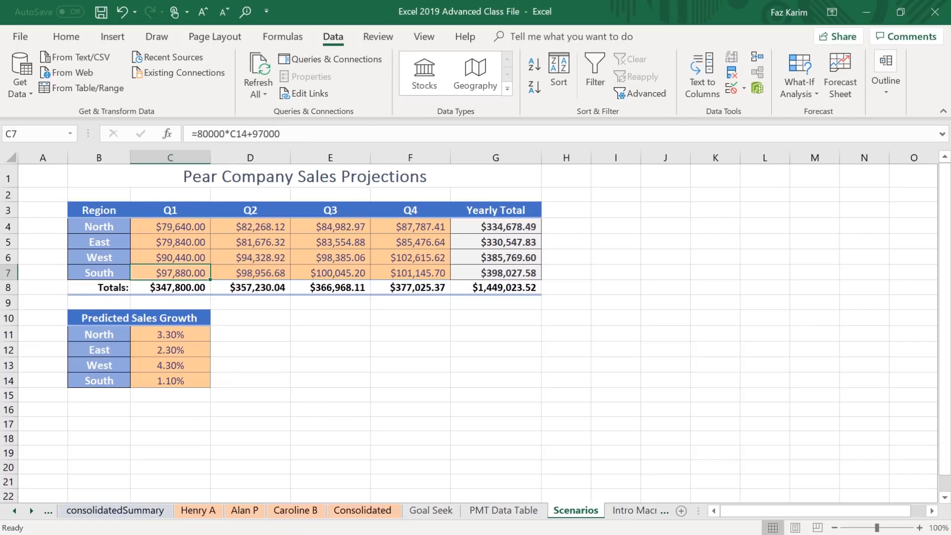
left_click_drag(219, 318, 264, 299)
mouse_move(26, 296)
left_mouse_down()
mouse_move(69, 333)
mouse_move(222, 408)
mouse_move(234, 390)
mouse_move(250, 395)
left_mouse_up()
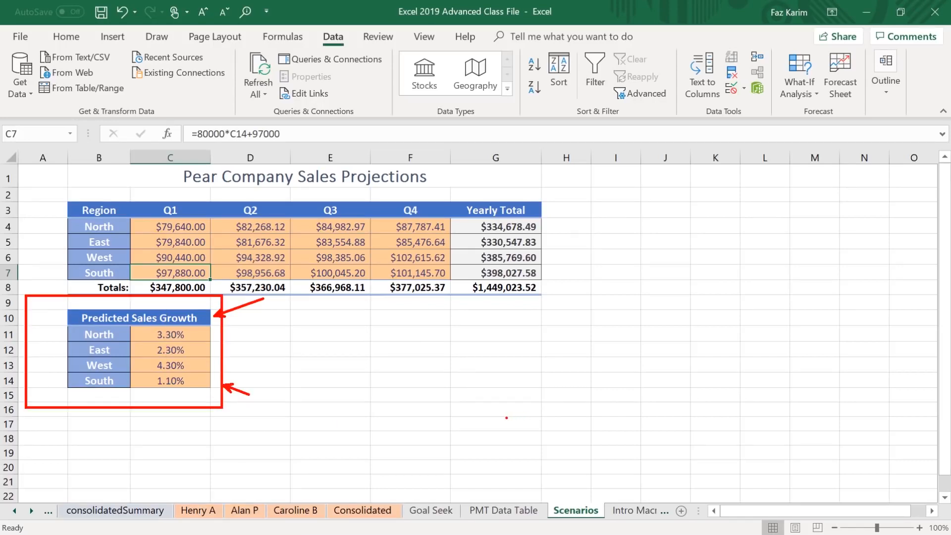
left_click_drag(206, 333, 233, 324)
mouse_move(50, 192)
left_mouse_down()
mouse_move(202, 280)
mouse_move(557, 297)
left_mouse_up()
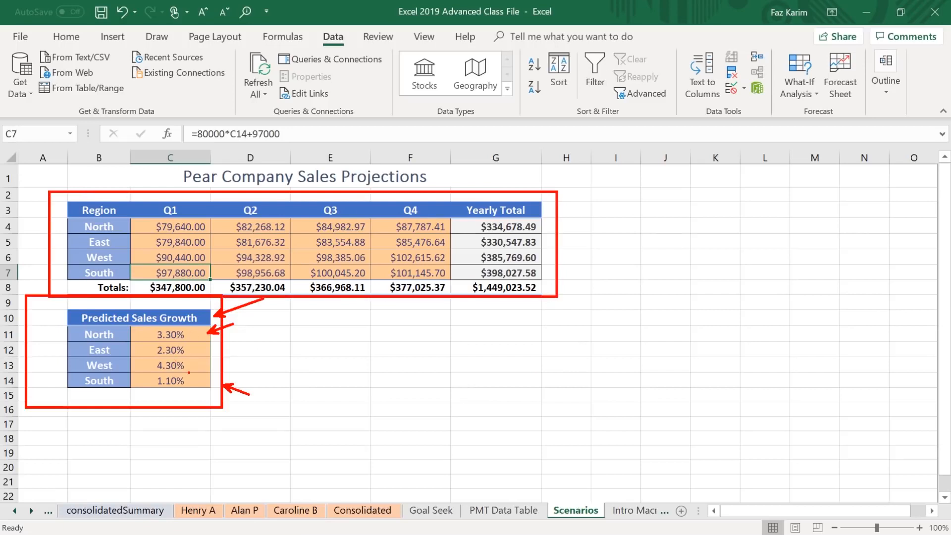
key("Escape")
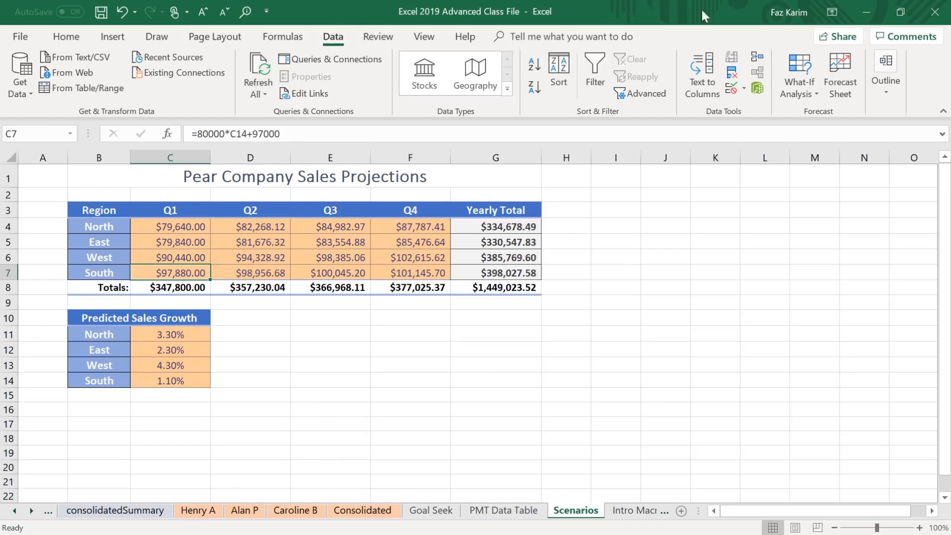
Start a new scenario named Orginal in the Scenario Manager with C11:C14 as its changing cells.
left_click(798, 76)
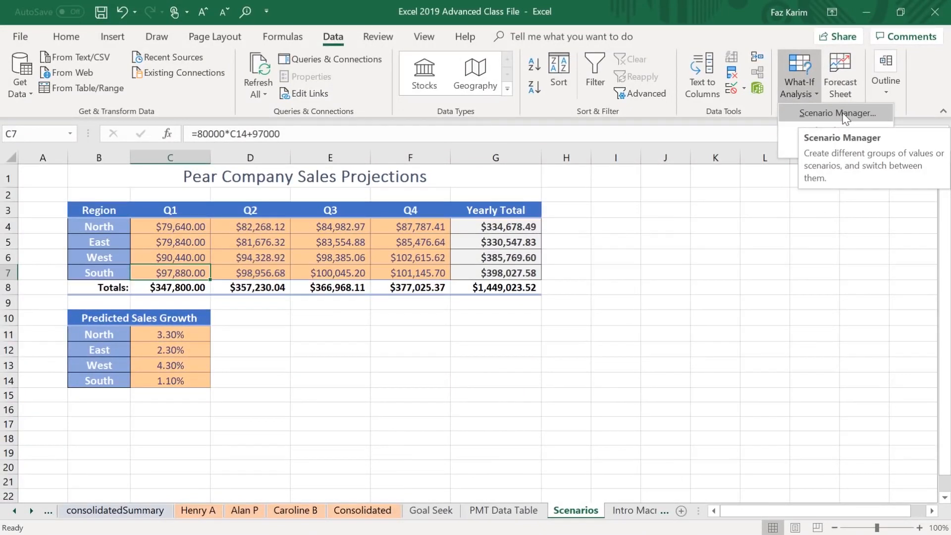
left_click(845, 114)
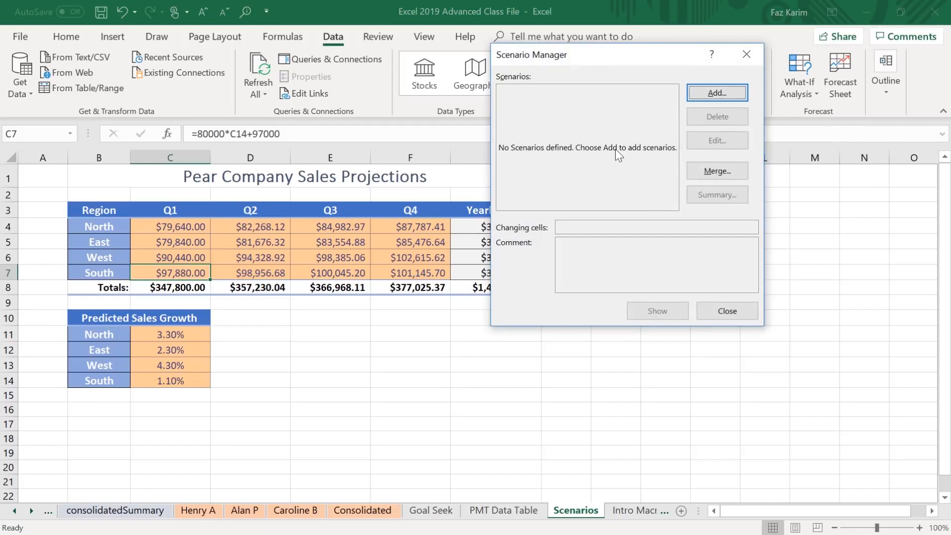
left_click_drag(603, 54, 747, 63)
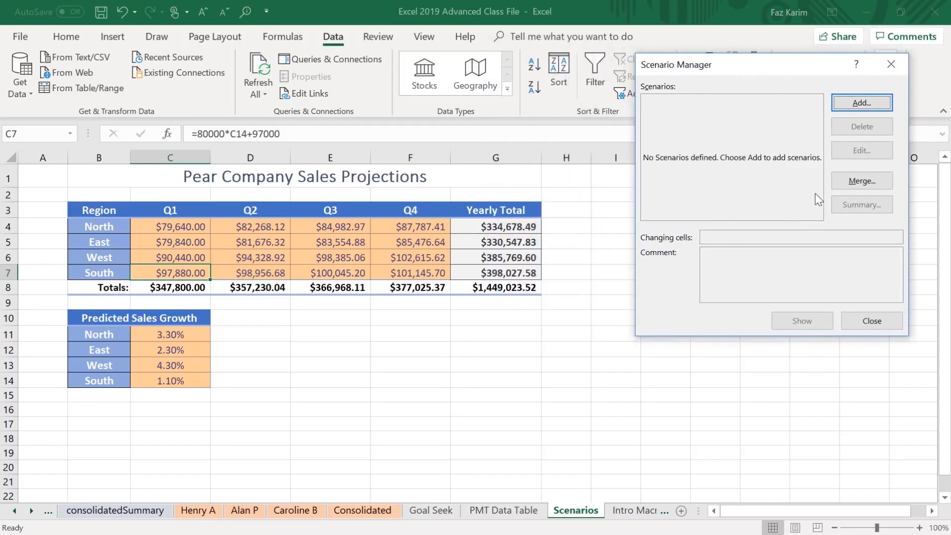
left_click(867, 100)
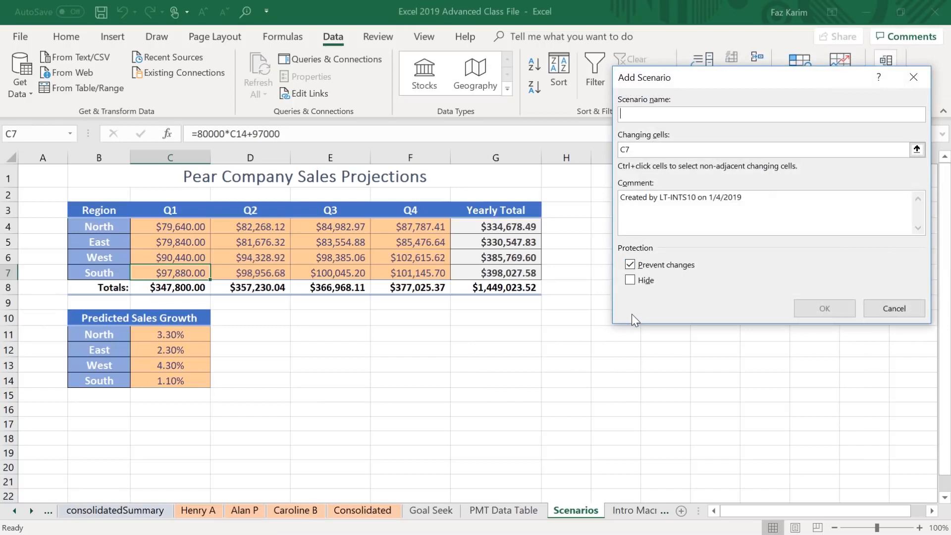
type("Orginal")
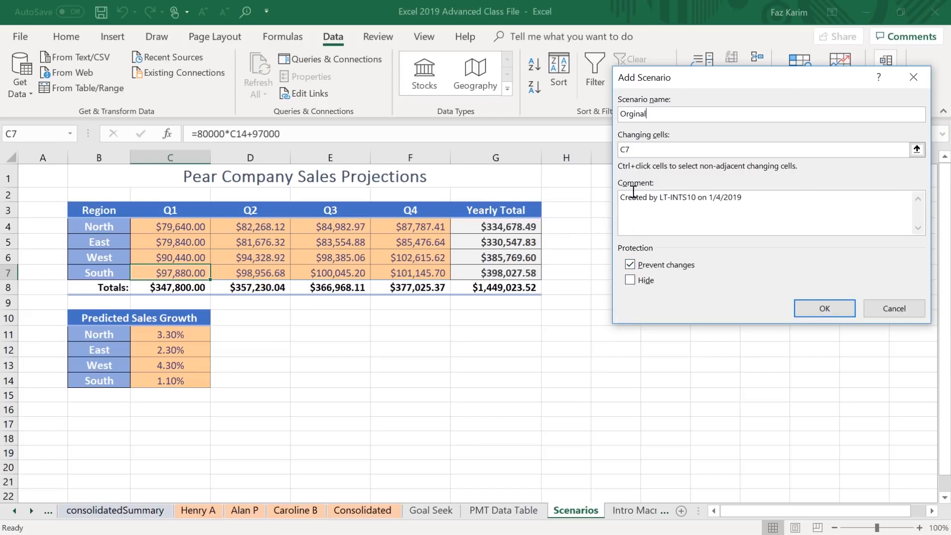
left_click(636, 148)
key("BackSpace")
key("BackSpace")
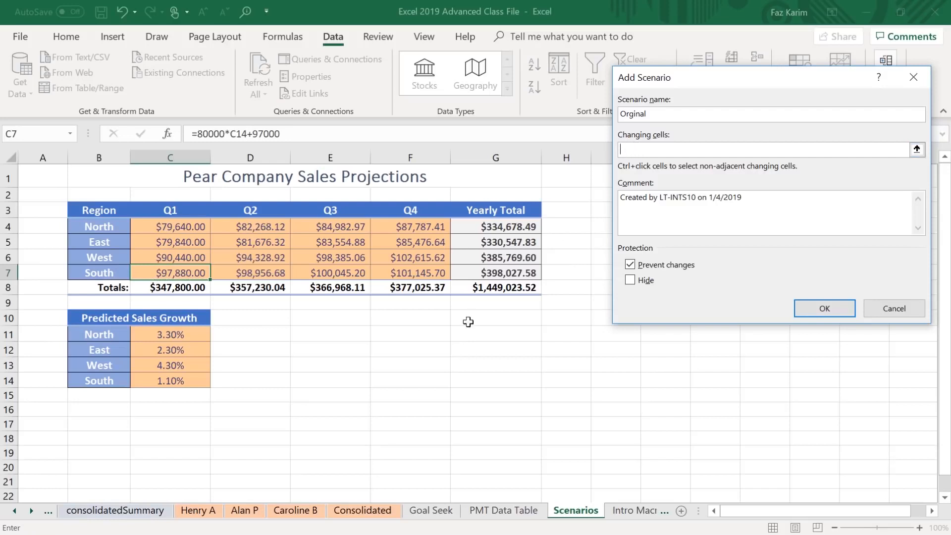
left_click_drag(186, 335, 186, 381)
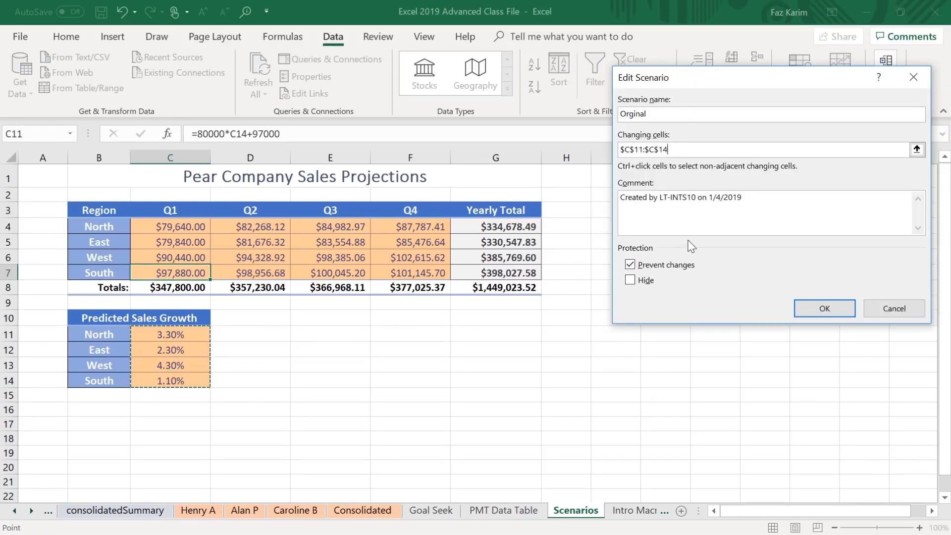
Replace the scenario's comment with "Orginal Case Values" and save it with the current growth values.
left_click_drag(622, 200, 742, 199)
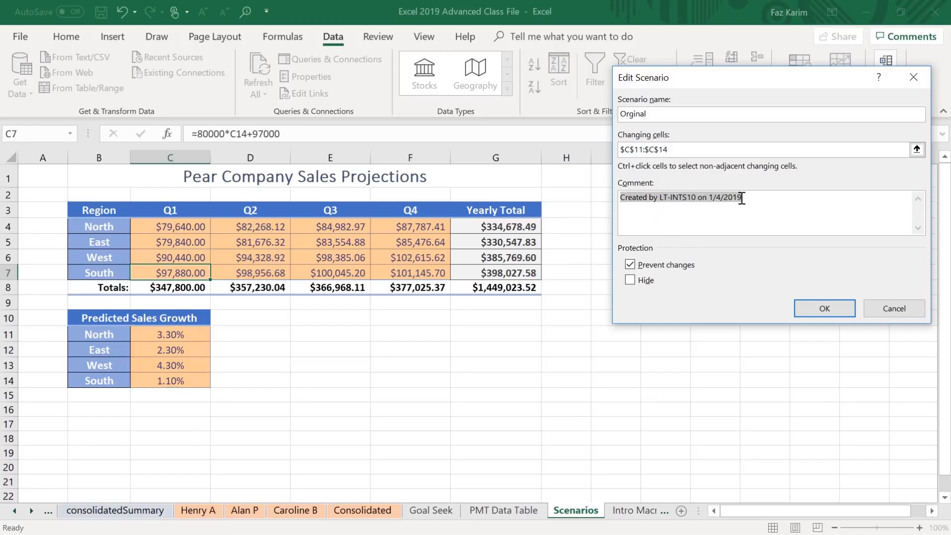
key("BackSpace")
type("Orginal")
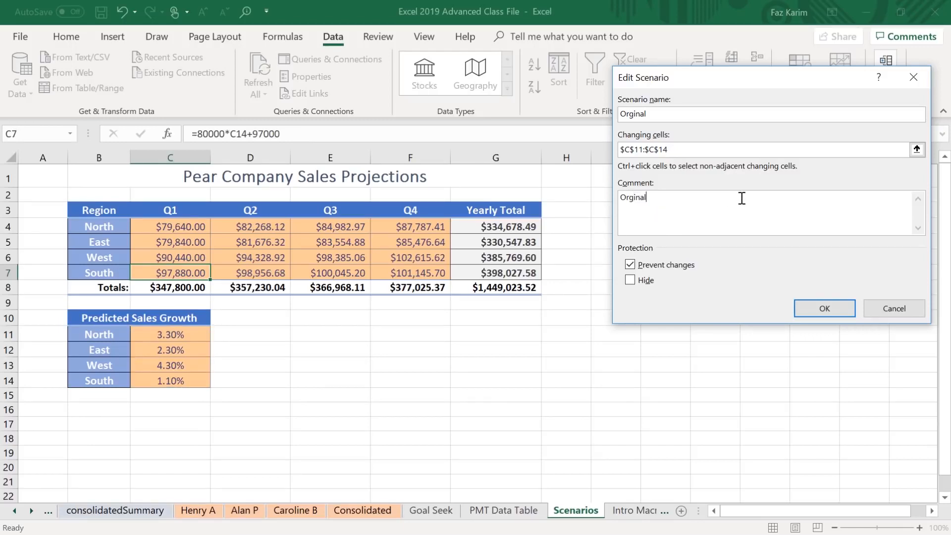
type("CaseValues")
left_click(647, 198)
left_click(665, 198)
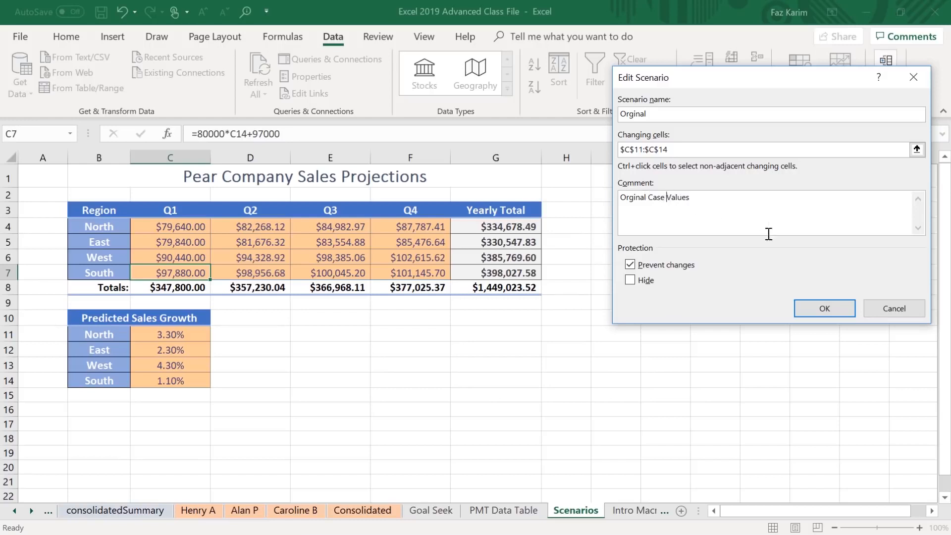
left_click(825, 310)
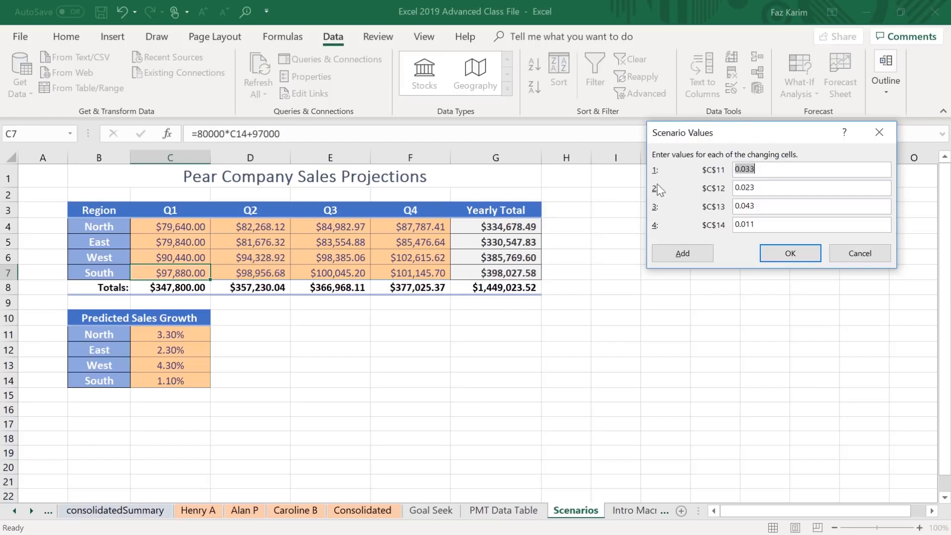
left_click(799, 257)
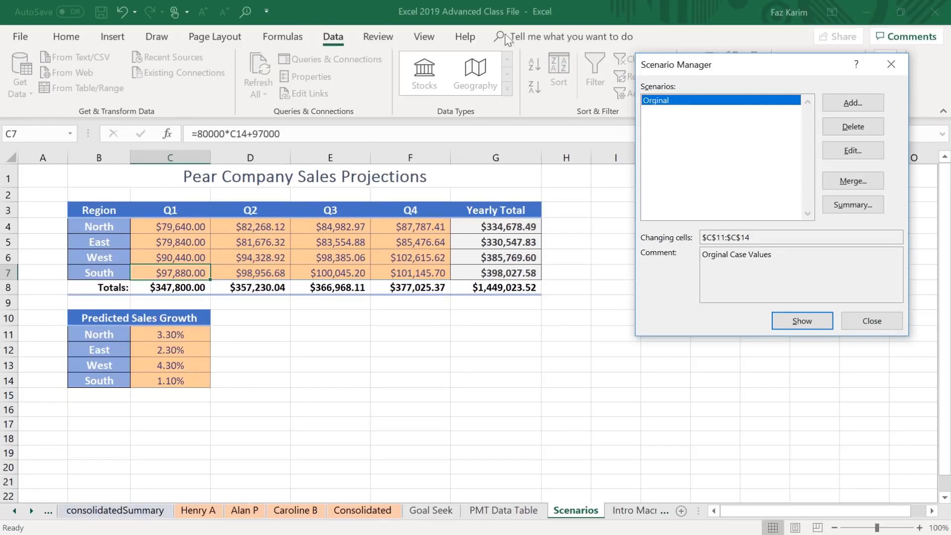
Add a second scenario named Worst Case, keeping C11:C14 as the changing cells.
left_click_drag(751, 61, 752, 156)
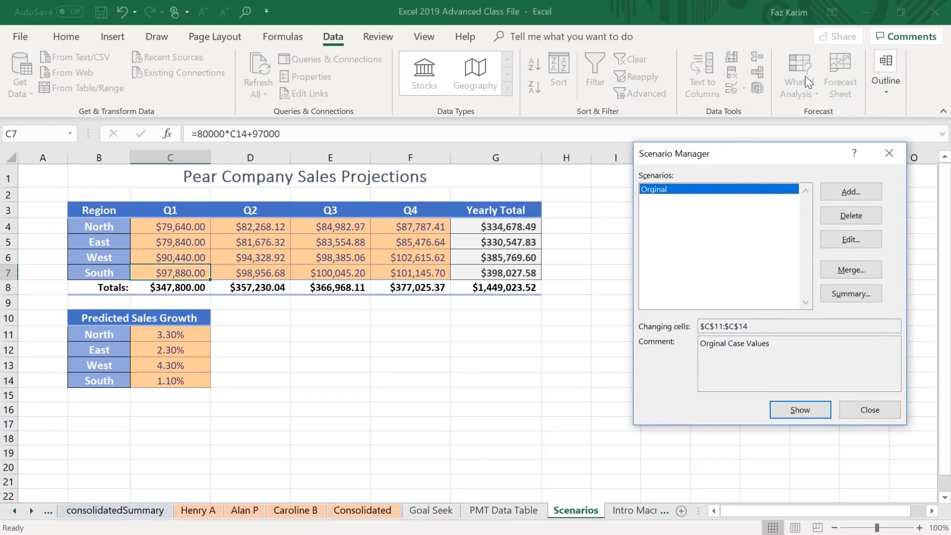
left_click(864, 192)
left_click_drag(817, 161, 822, 74)
type("Wo")
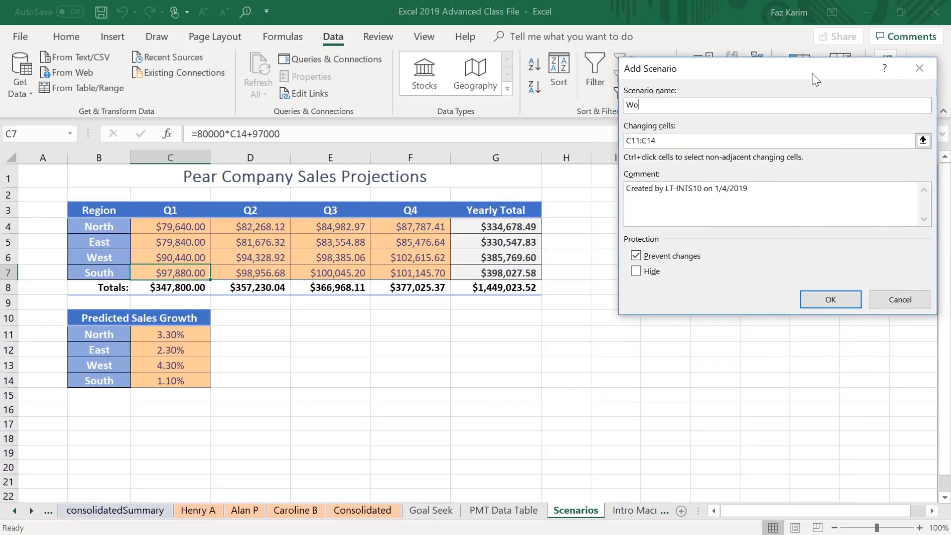
type("rst Case")
left_click(826, 299)
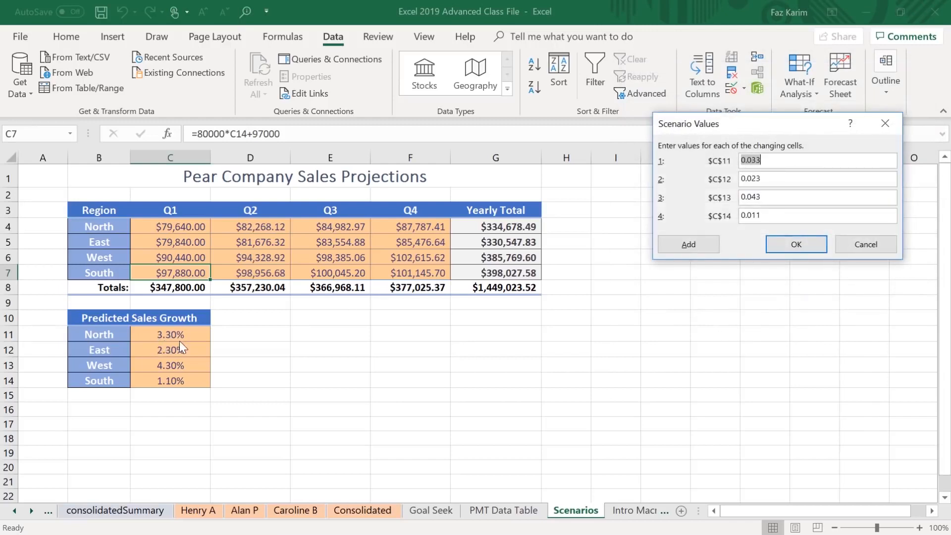
Set the Worst Case values to 0.03 for C11, 0.02 for C12, 0.04 for C13 and 0.01 for C14, and save the scenario.
left_click(776, 163)
key("BackSpace")
type("0")
key("BackSpace")
type("0")
left_click(782, 197)
key("BackSpace")
type("0")
key("BackSpace")
type("0")
left_click(788, 243)
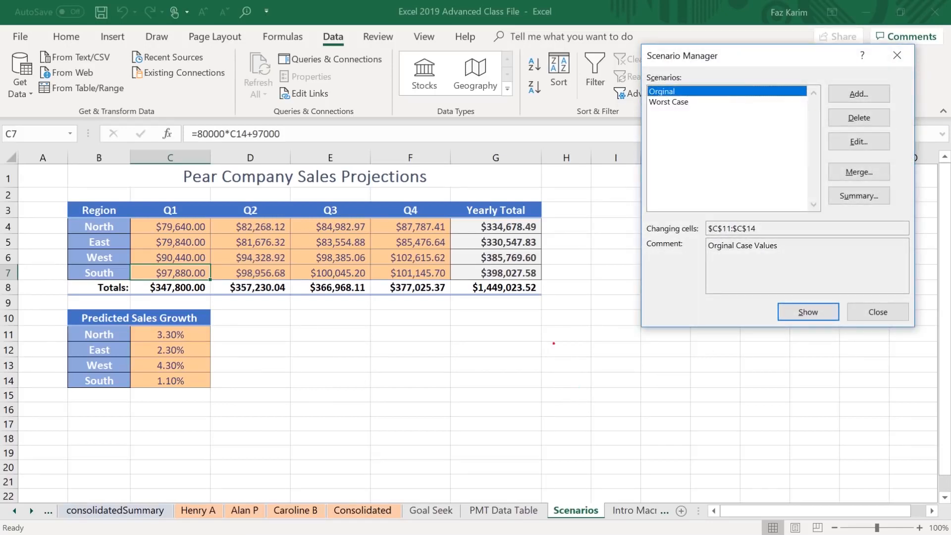
Review the Predicted Sales Growth table alongside the scenario list, and close the Scenario Manager.
left_click_drag(49, 301, 238, 393)
left_click_drag(885, 85, 922, 60)
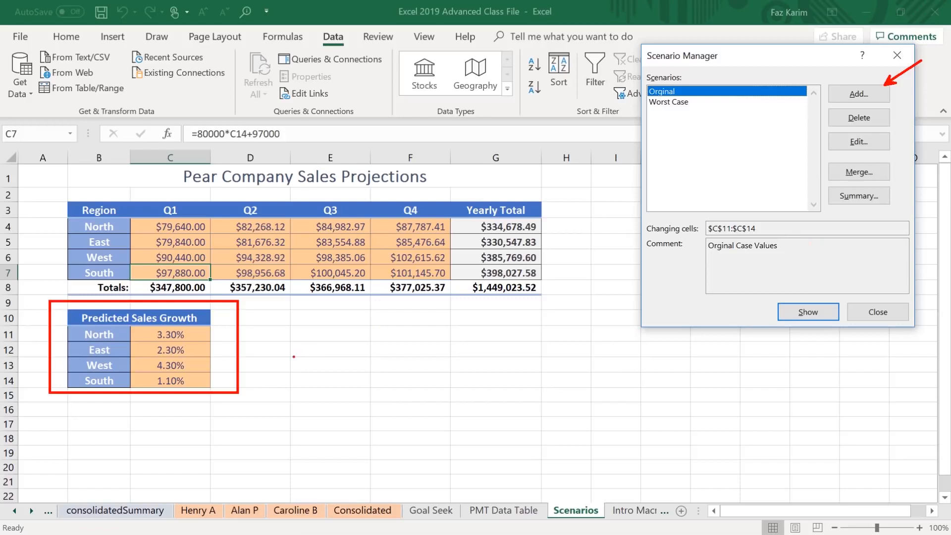
key("Escape")
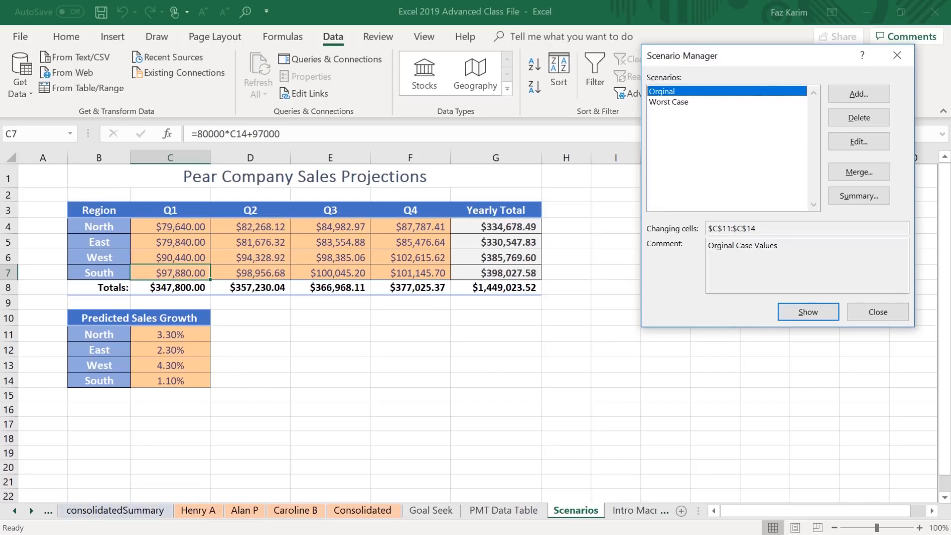
key("Escape")
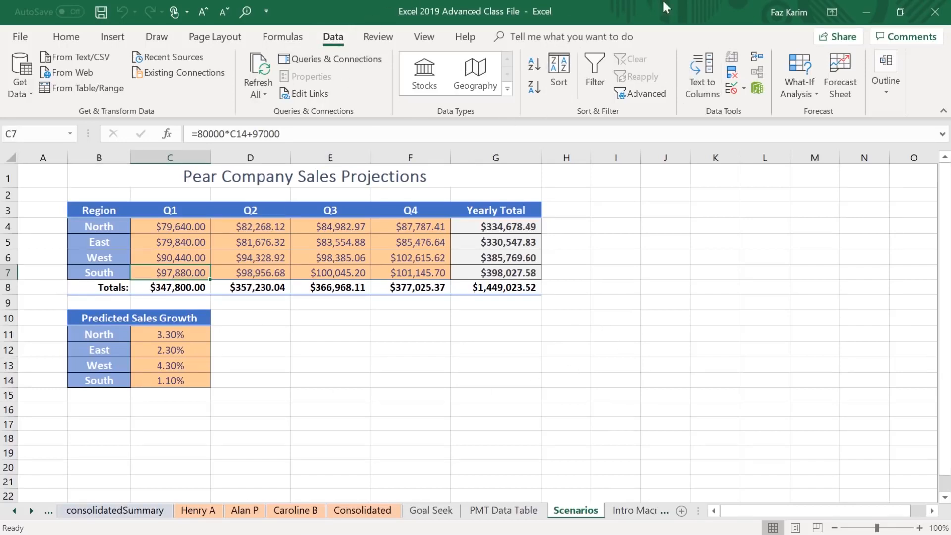
Reopen the Scenario Manager, show the Worst Case scenario and examine its growth rates and quarterly projections.
left_click(798, 68)
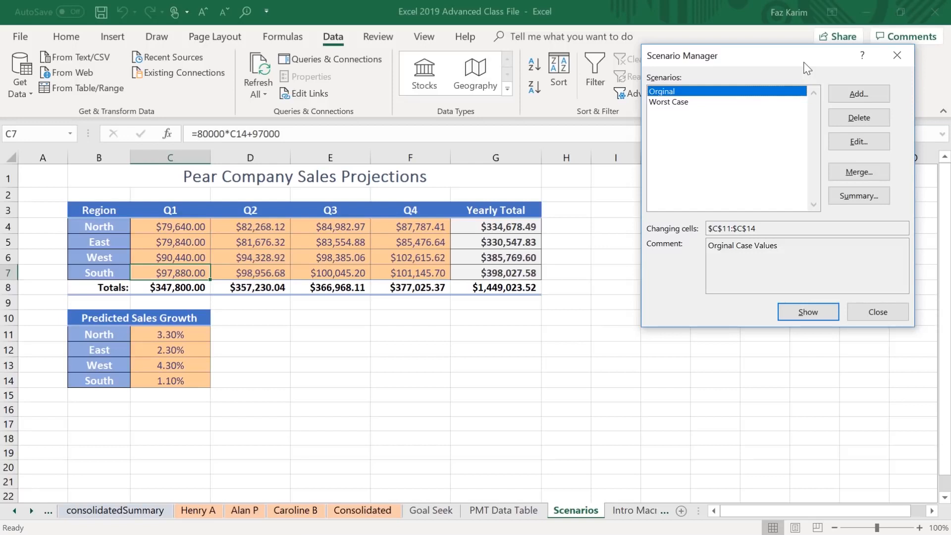
left_click(674, 103)
left_click(815, 315)
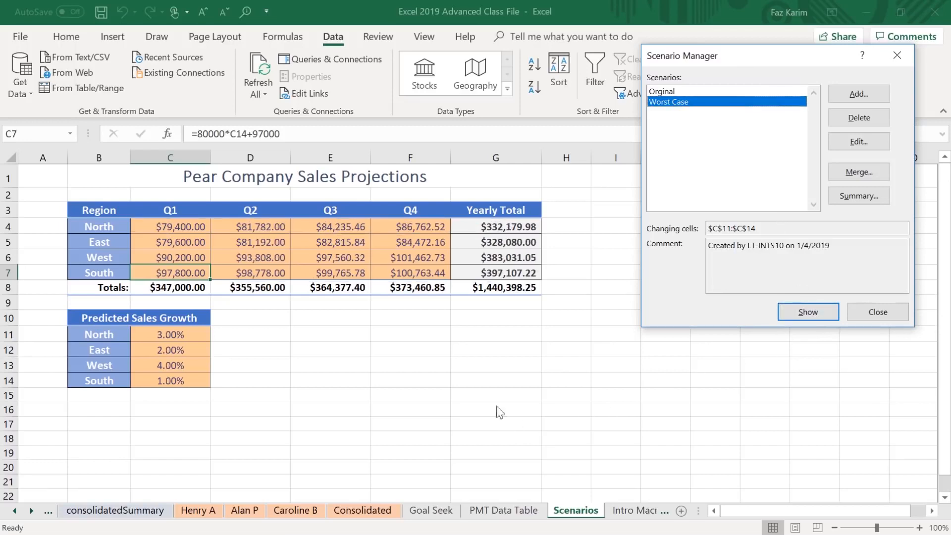
left_click_drag(209, 333, 286, 333)
mouse_move(223, 351)
left_mouse_down()
mouse_move(265, 347)
mouse_move(233, 367)
left_mouse_up()
left_click_drag(277, 378, 231, 377)
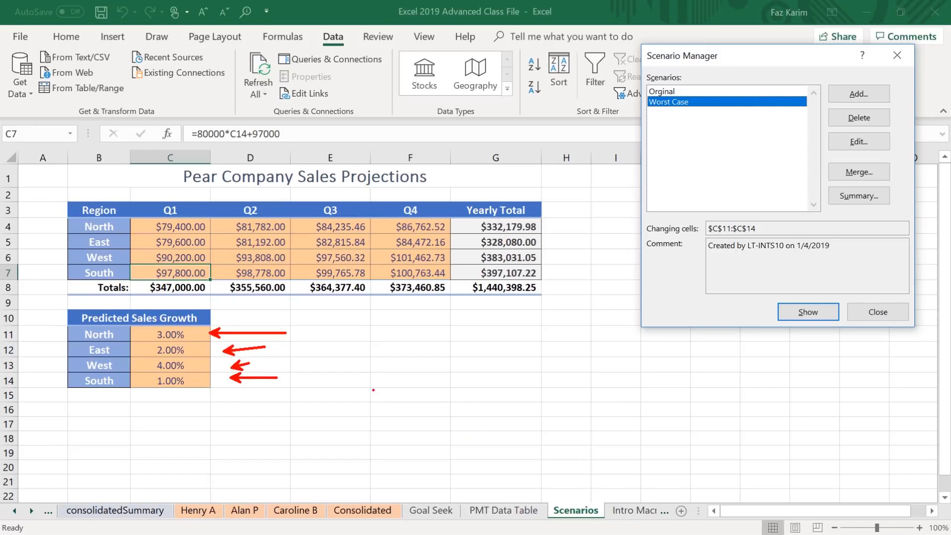
mouse_move(48, 191)
left_mouse_down()
mouse_move(202, 269)
mouse_move(422, 301)
mouse_move(547, 303)
left_mouse_up()
mouse_move(550, 223)
left_mouse_down()
mouse_move(559, 237)
mouse_move(596, 202)
left_mouse_up()
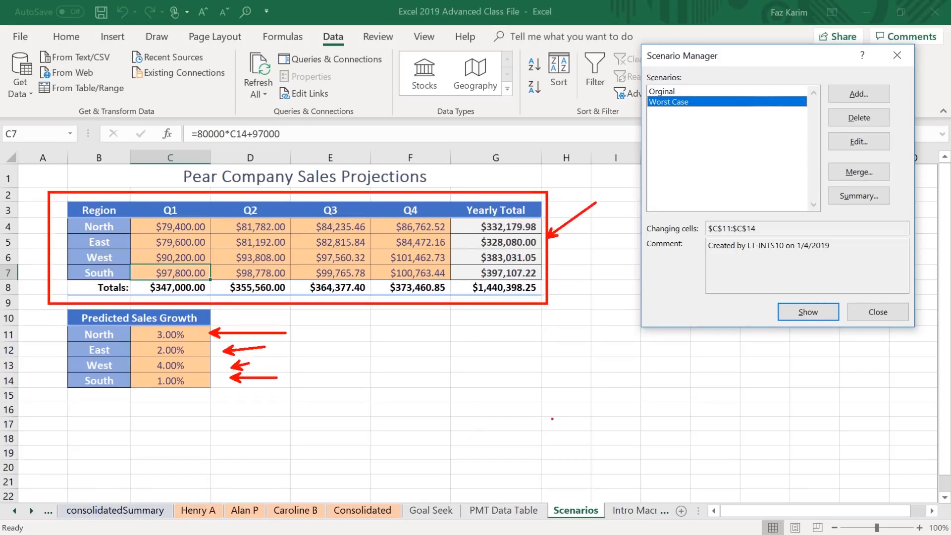
key("Escape")
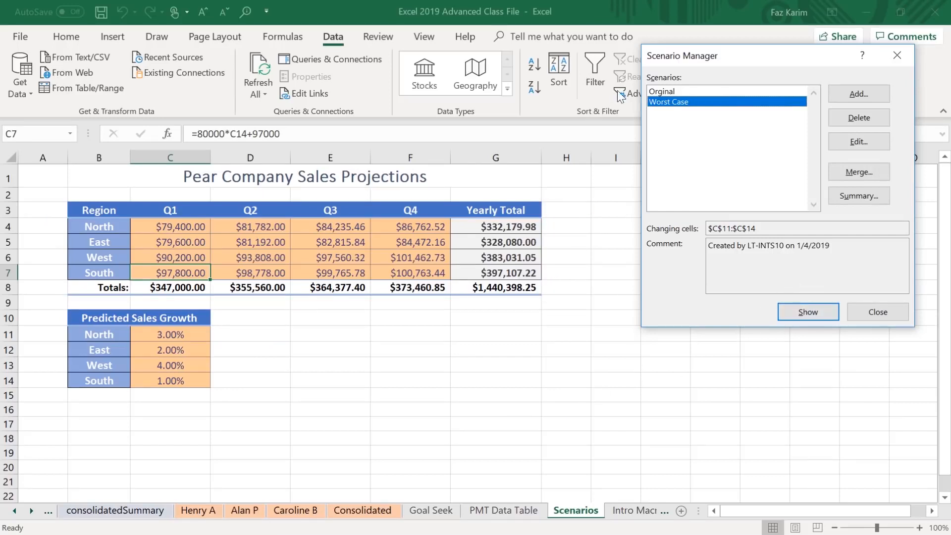
Show the Orginal scenario in the sales projections and close the Scenario Manager.
left_click(663, 93)
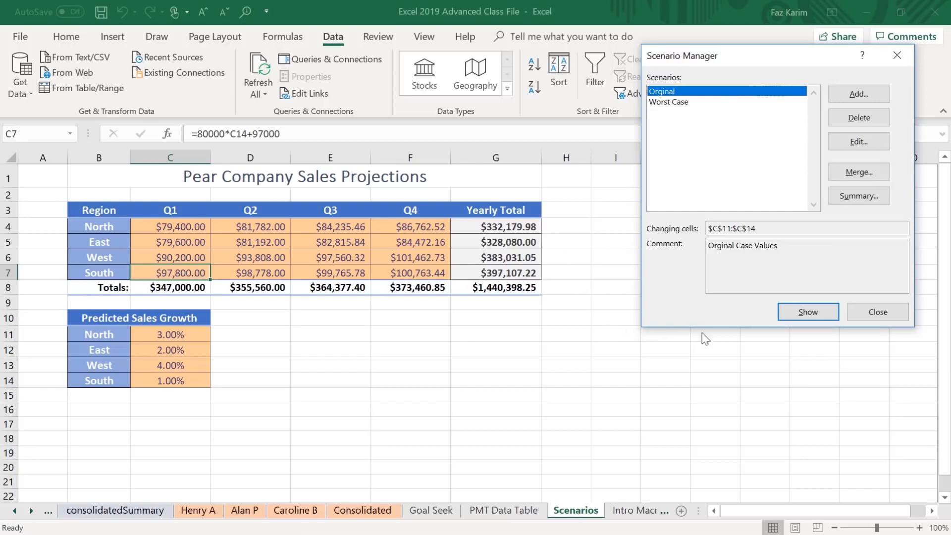
left_click(799, 313)
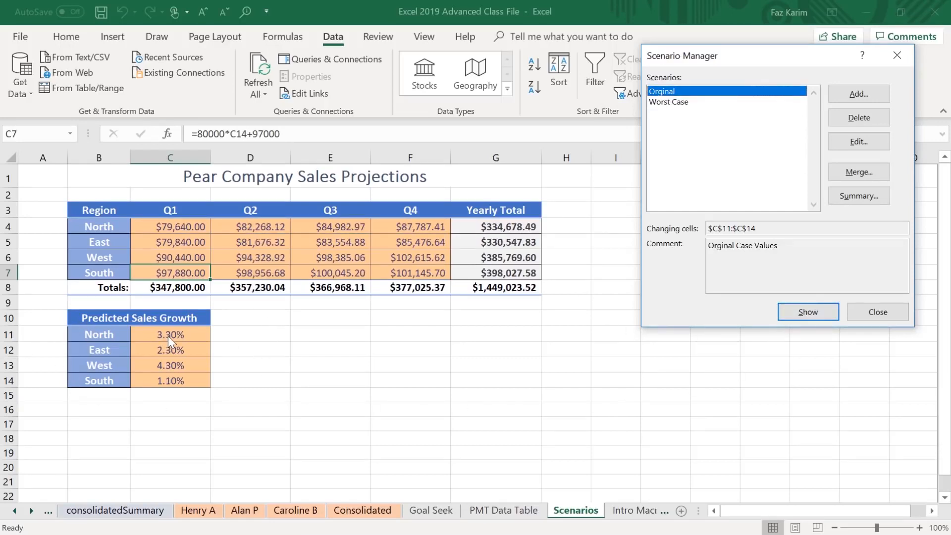
left_click(885, 313)
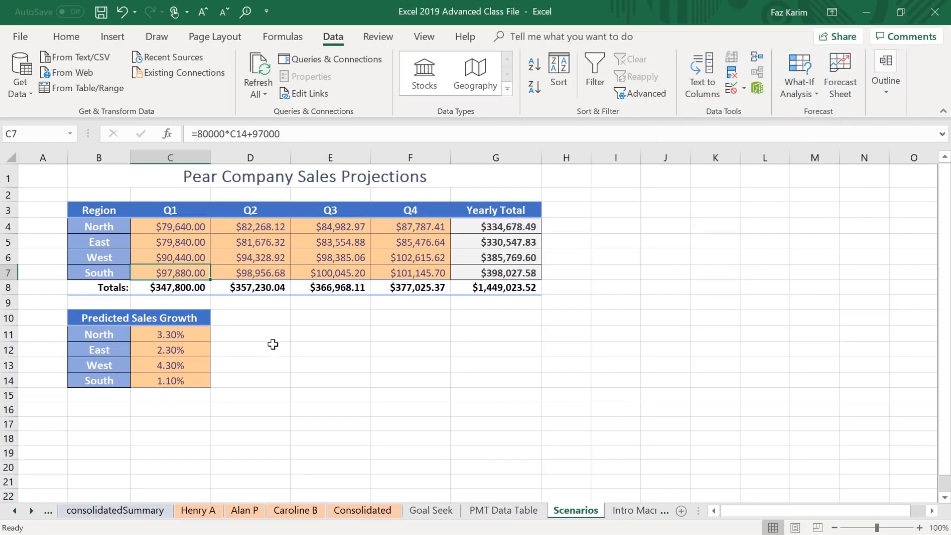
mouse_move(48, 304)
left_mouse_down()
mouse_move(263, 394)
mouse_move(246, 406)
mouse_move(317, 348)
left_mouse_up()
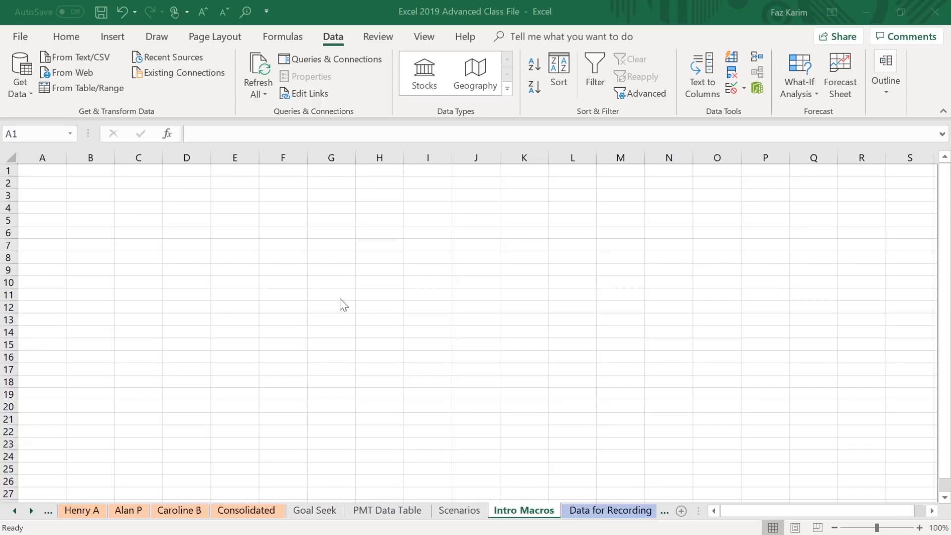
Open the Excel options for customizing the ribbon and review the list of main tabs.
left_click(19, 38)
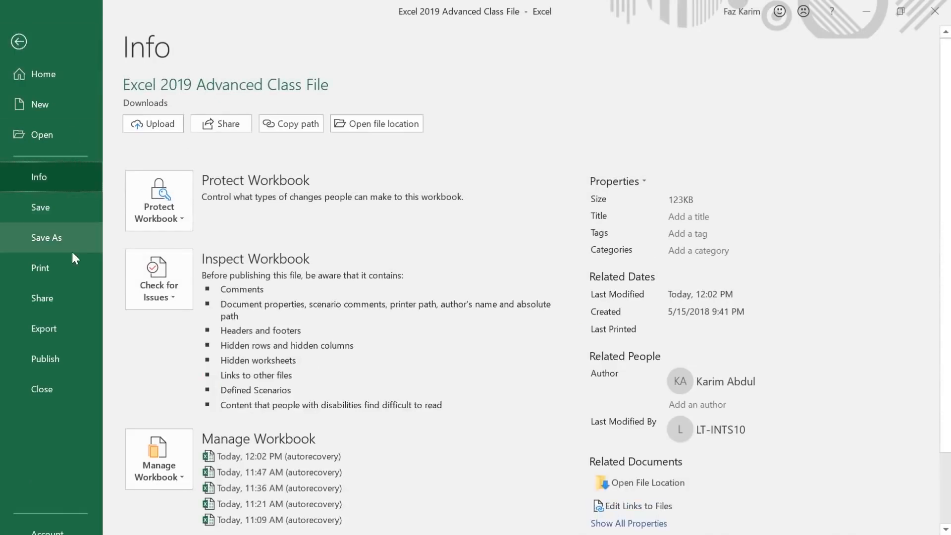
scroll(61, 429, "down", 3)
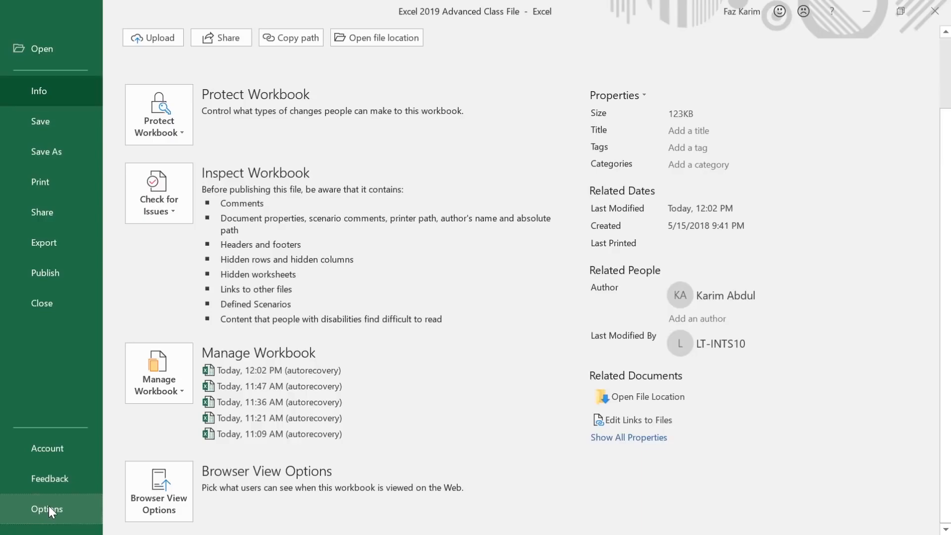
left_click(49, 507)
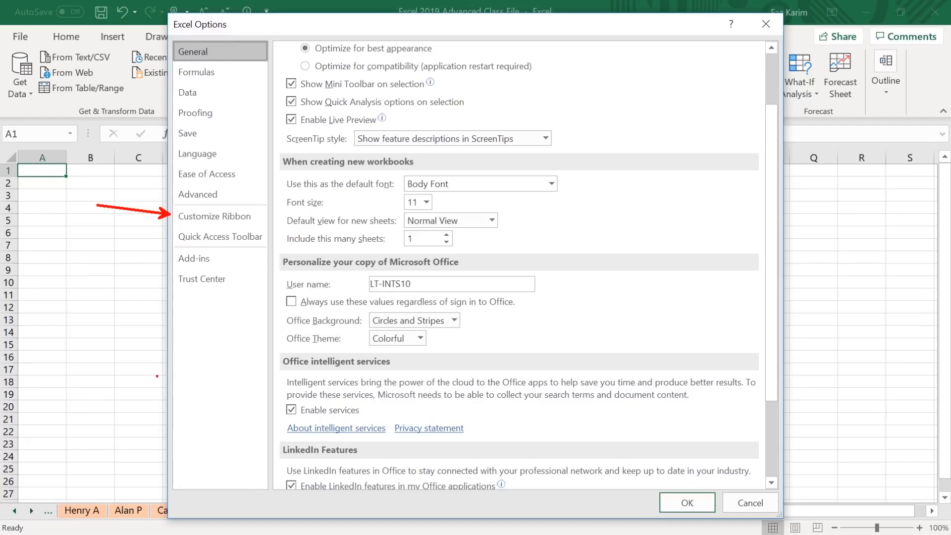
left_click(216, 220)
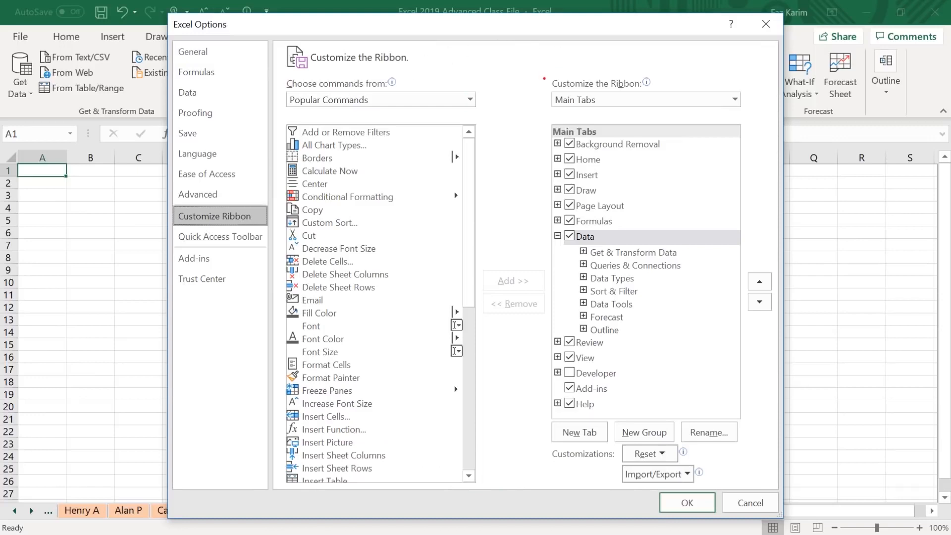
mouse_move(553, 158)
left_mouse_down()
mouse_move(517, 154)
mouse_move(496, 169)
mouse_move(530, 215)
mouse_move(490, 202)
left_mouse_up()
left_click_drag(570, 237, 490, 227)
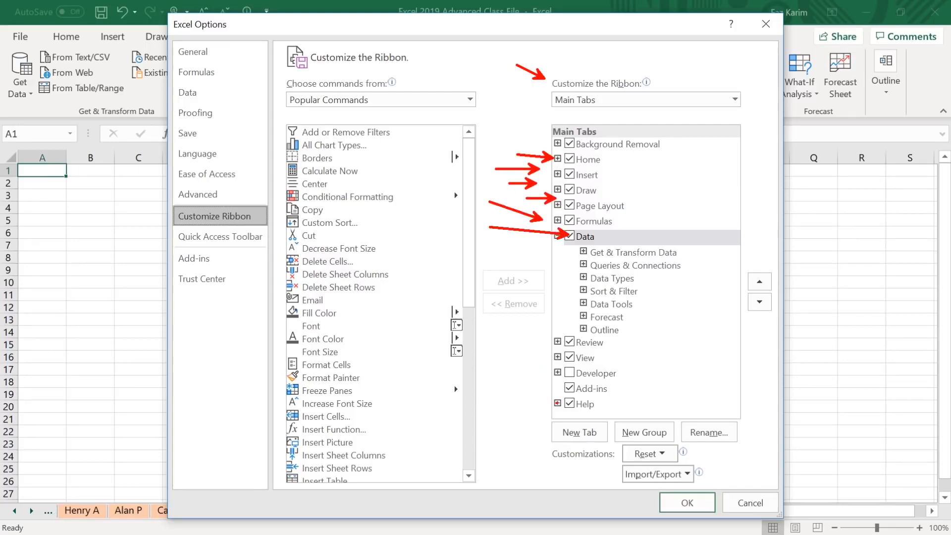
mouse_move(555, 335)
left_mouse_down()
mouse_move(545, 325)
mouse_move(506, 366)
left_mouse_up()
mouse_move(565, 362)
left_mouse_down()
mouse_move(559, 376)
mouse_move(624, 381)
mouse_move(560, 357)
left_mouse_up()
key("Escape")
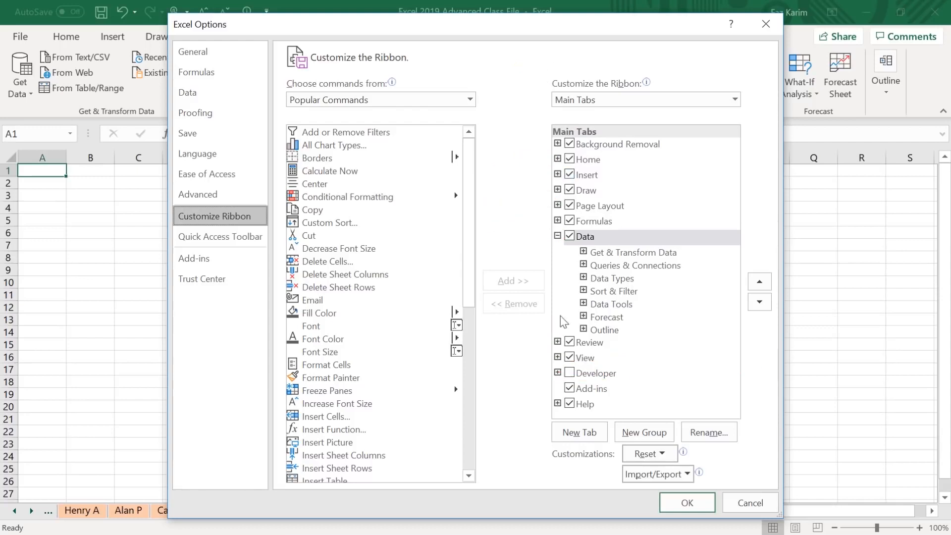
Enable the Developer tab among the main ribbon tabs and apply the options.
left_click(569, 375)
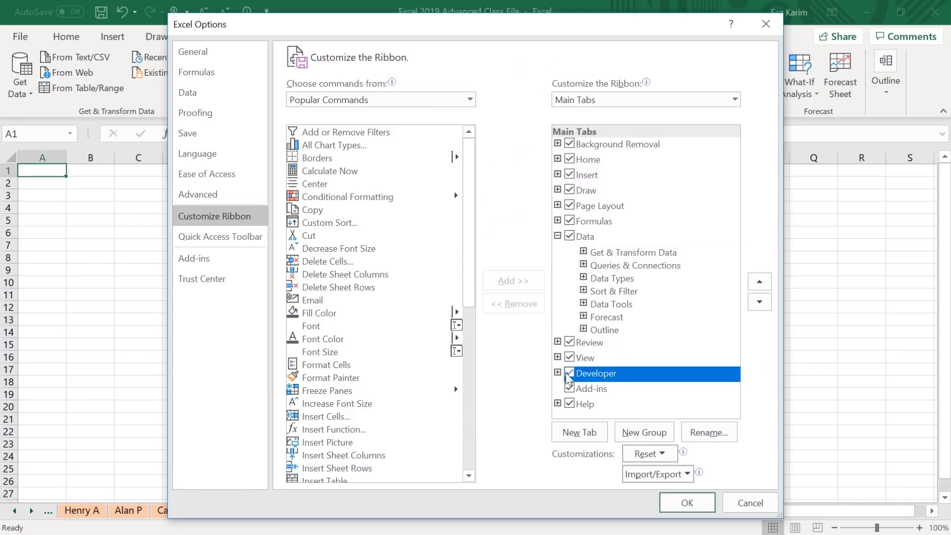
left_click_drag(655, 491, 727, 521)
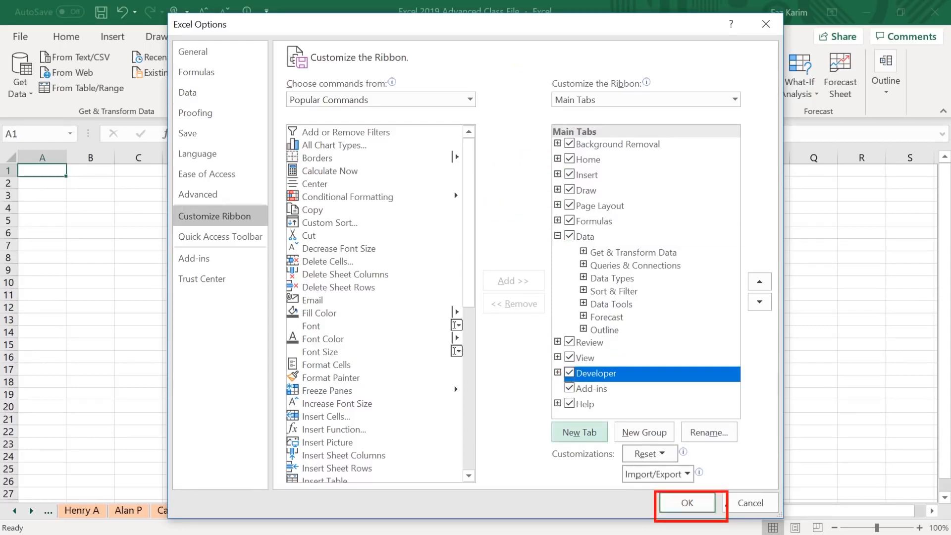
left_click_drag(747, 14, 779, 42)
left_click_drag(853, 6, 789, 21)
left_click_drag(731, 488, 769, 449)
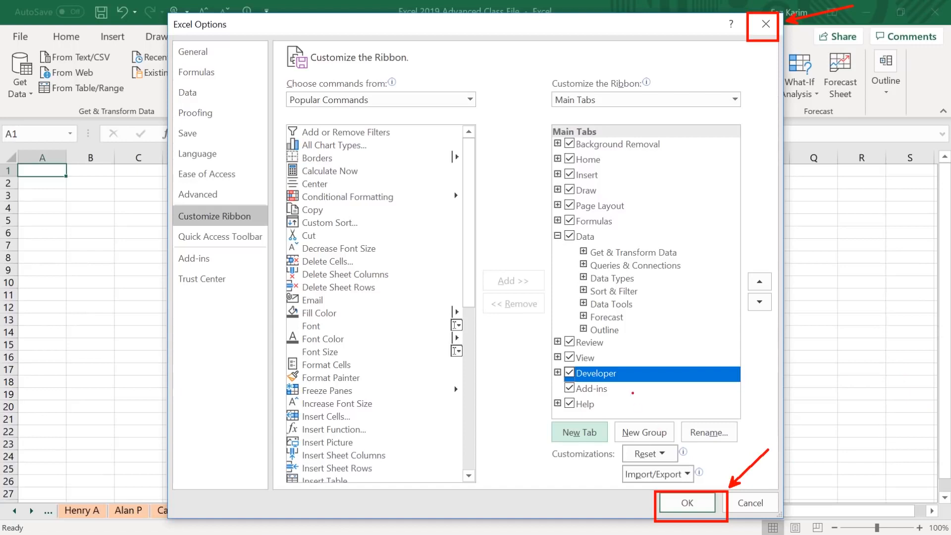
key("Escape")
left_click(687, 503)
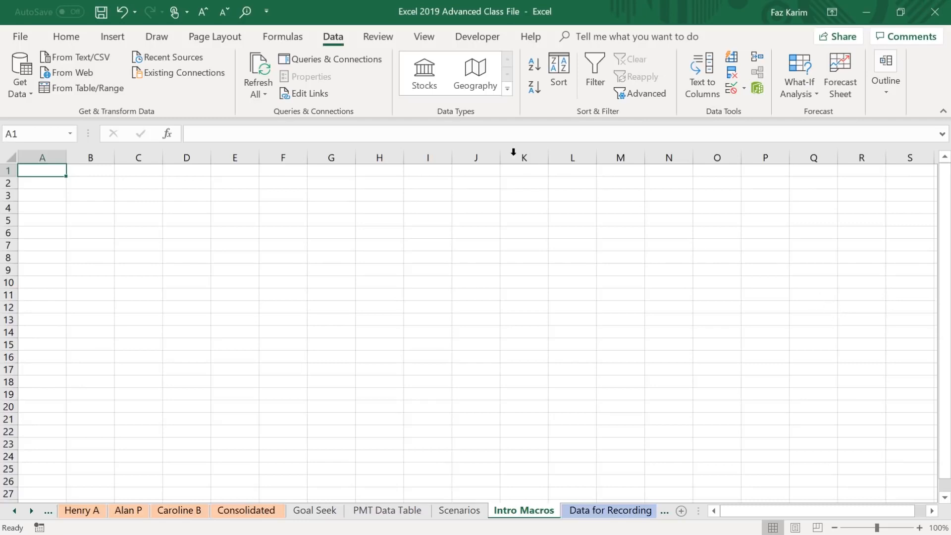
Show the Developer commands and turn on relative references for macro recording.
left_click(480, 39)
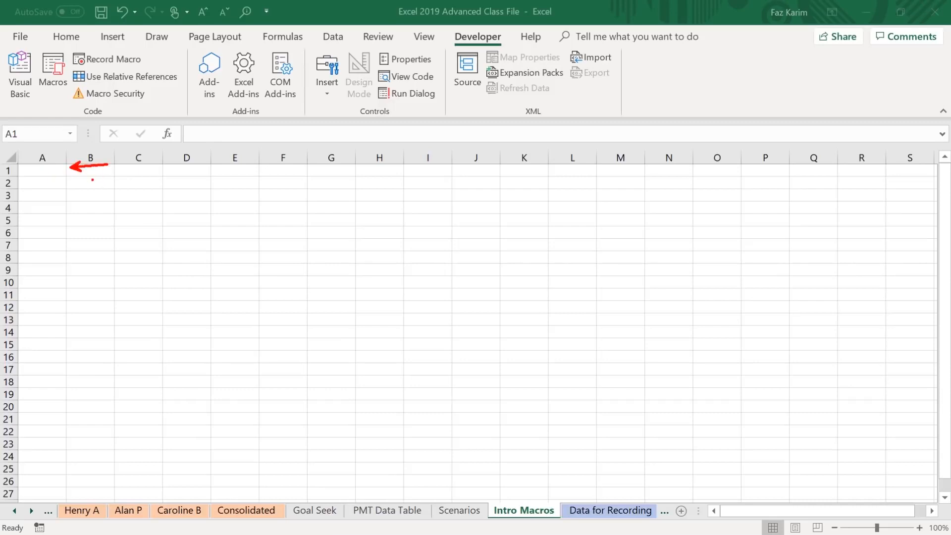
mouse_move(71, 182)
left_mouse_down()
mouse_move(102, 175)
mouse_move(104, 191)
left_mouse_up()
key("Escape")
key("ctrl+2")
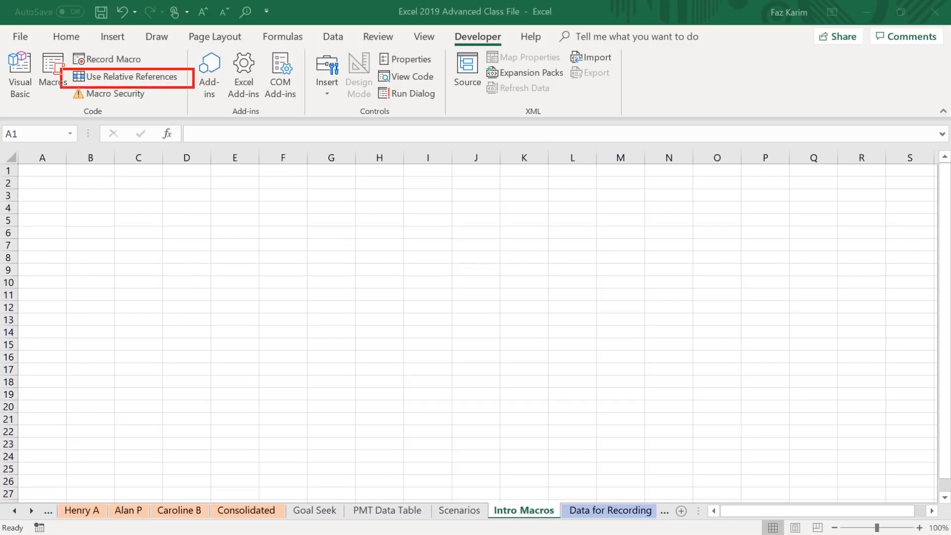
left_click(155, 78)
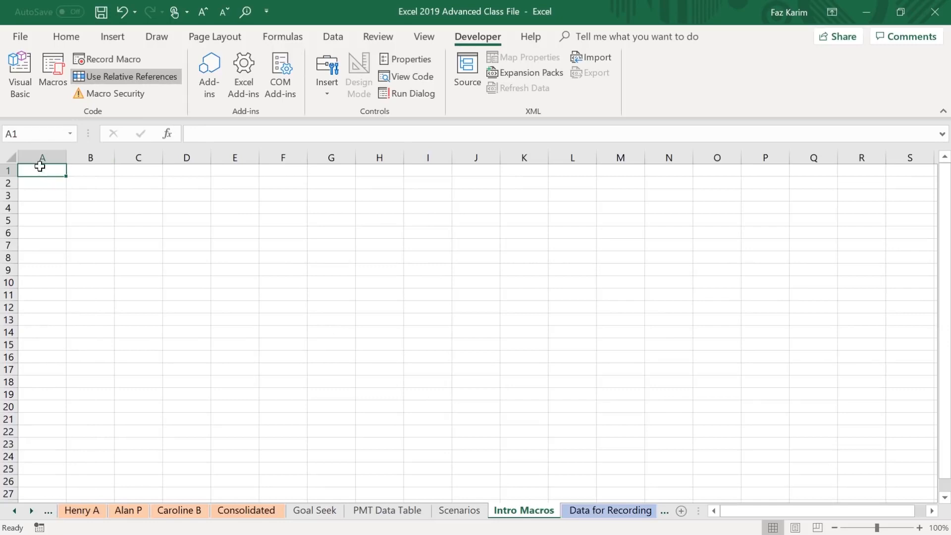
Enter the instructor's full name in A1, Learn iT! in A2 and =today() in A3.
type("Faz")
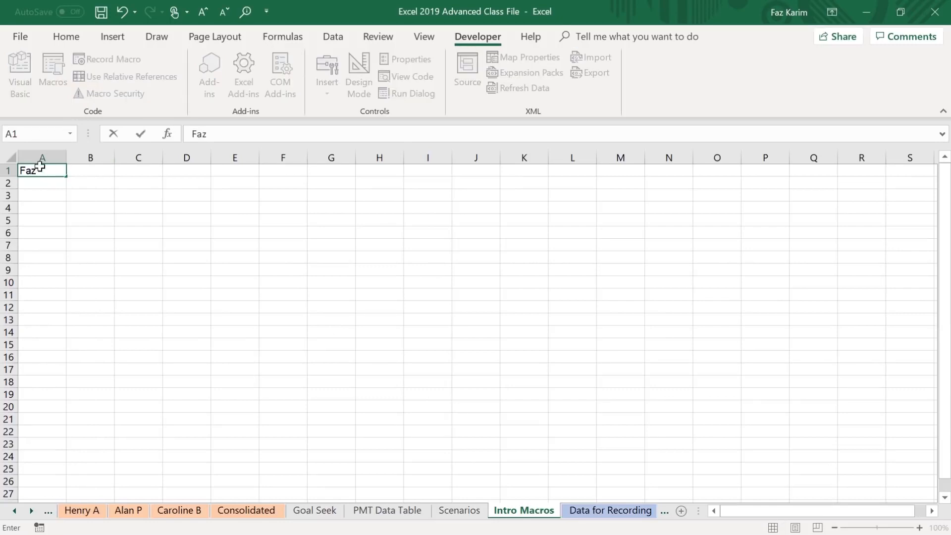
type(" Karim")
key("Return")
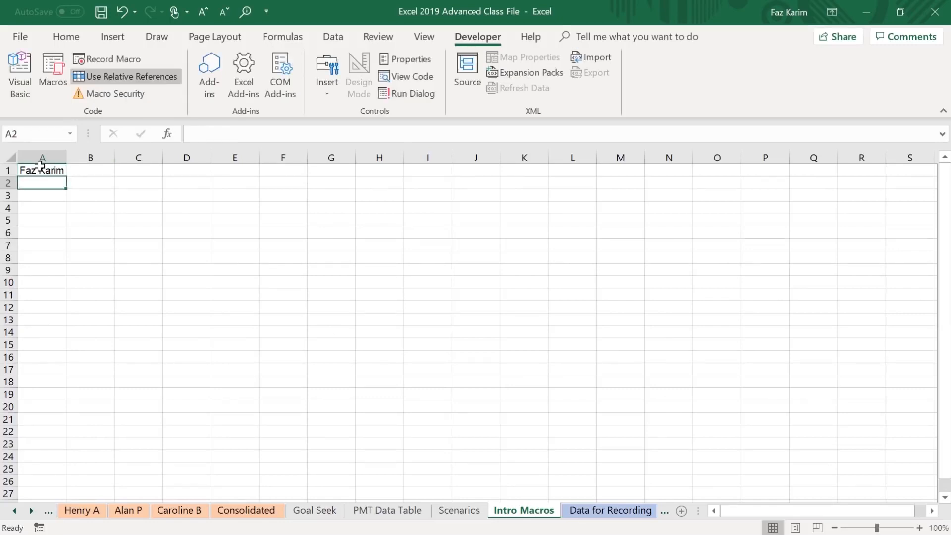
type("Learn ")
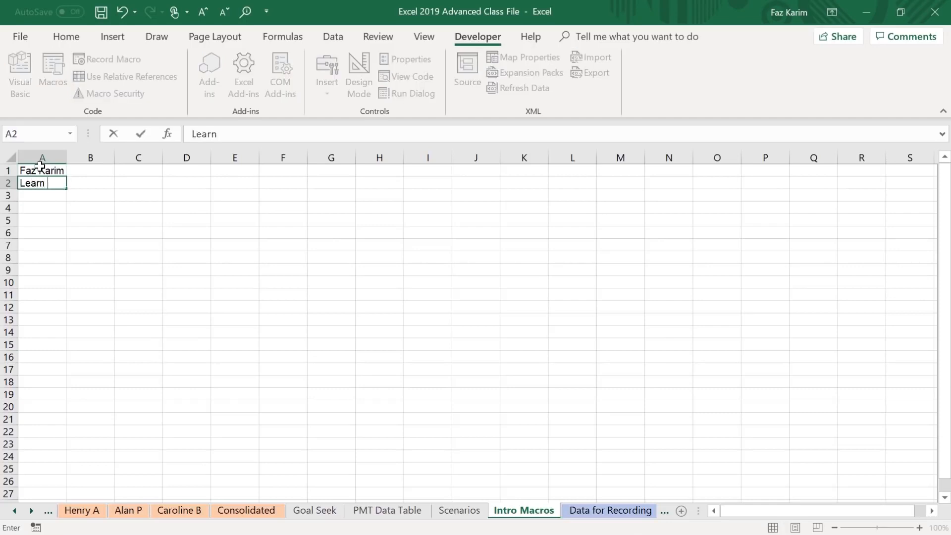
type("iT!")
key("Return")
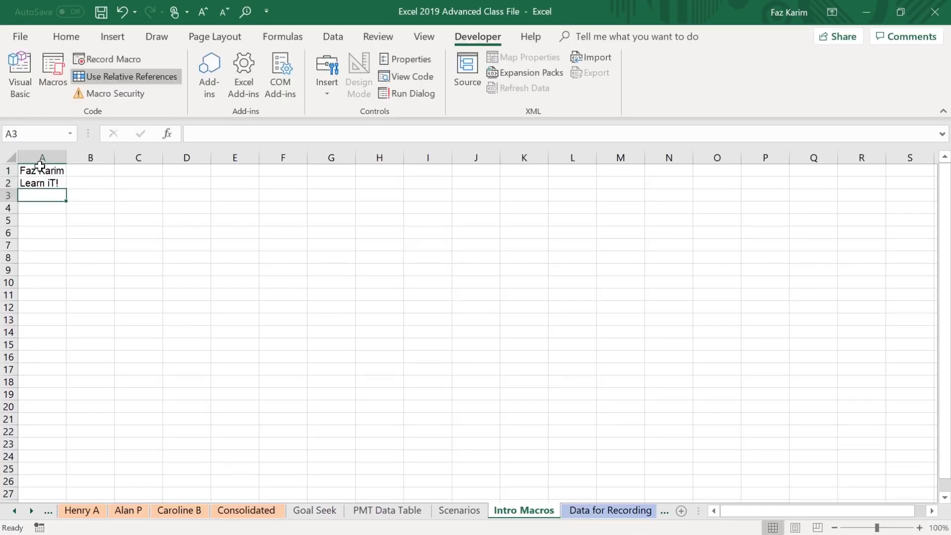
type("=tod")
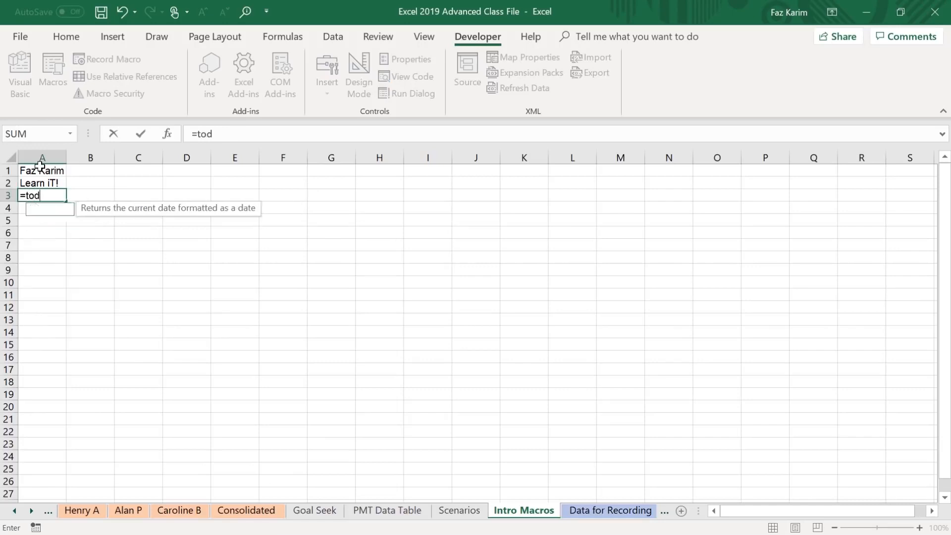
type("ay()")
key("Return")
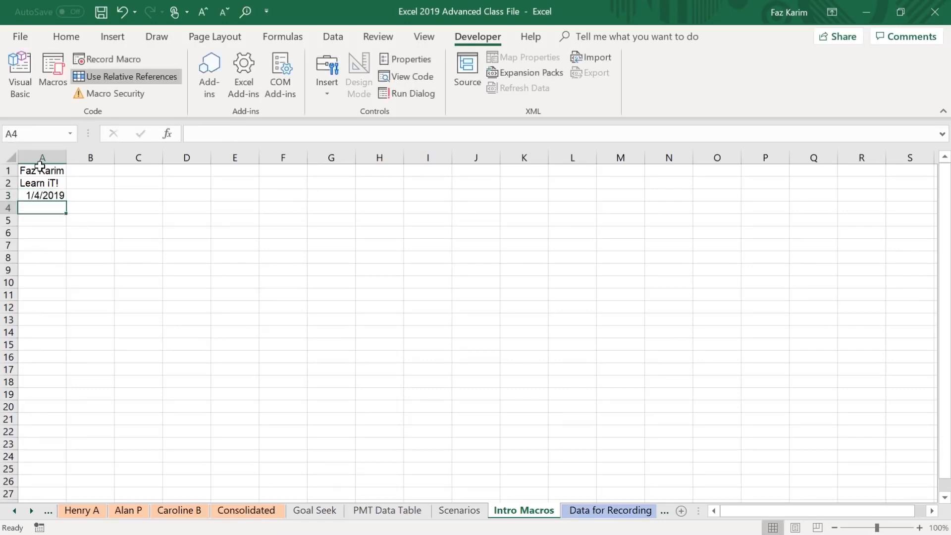
Turn off relative references and select cell Q5 as a different starting position.
left_click(150, 83)
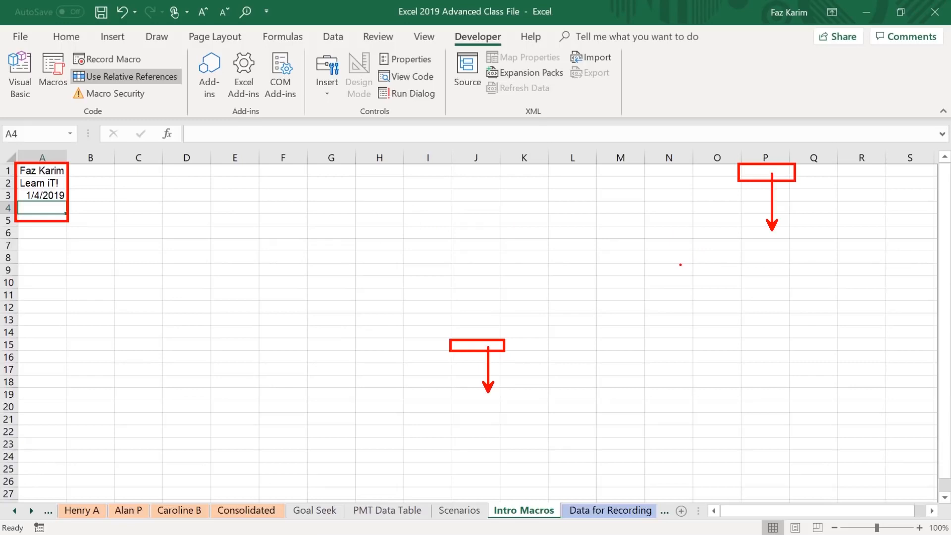
key("Escape")
left_click(132, 81)
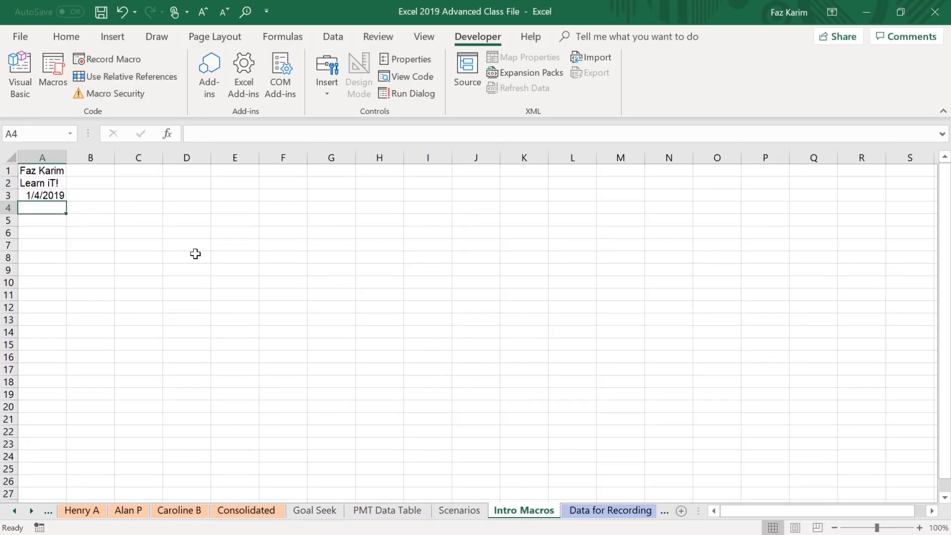
mouse_move(66, 168)
left_mouse_down()
mouse_move(95, 172)
mouse_move(112, 206)
left_mouse_up()
key("Escape")
key("ctrl+2")
left_click_drag(59, 68, 168, 91)
left_click_drag(243, 78, 171, 78)
key("Escape")
left_click(813, 220)
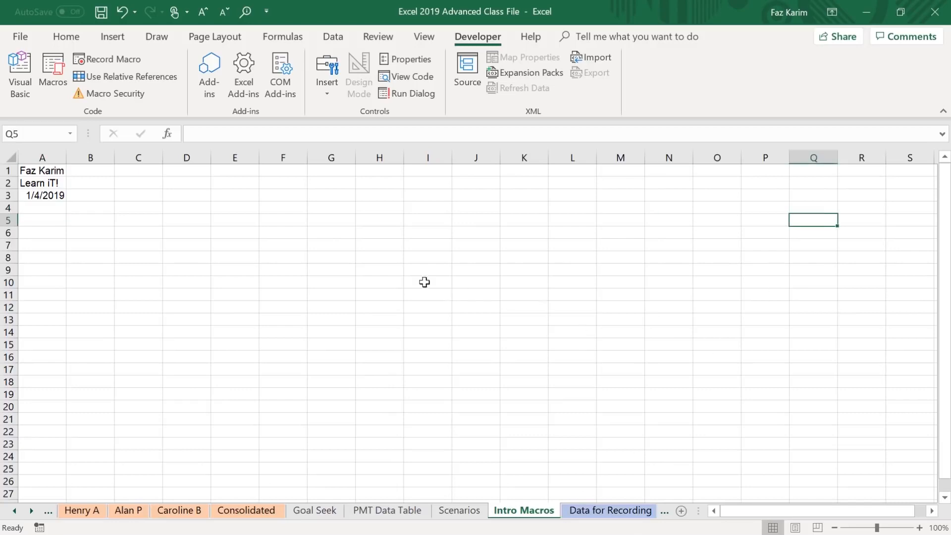
Clear the sample header entries from A1:A3 and select cell A1.
left_click_drag(73, 187, 147, 179)
mouse_move(3, 151)
left_mouse_down()
mouse_move(71, 245)
mouse_move(85, 298)
left_mouse_up()
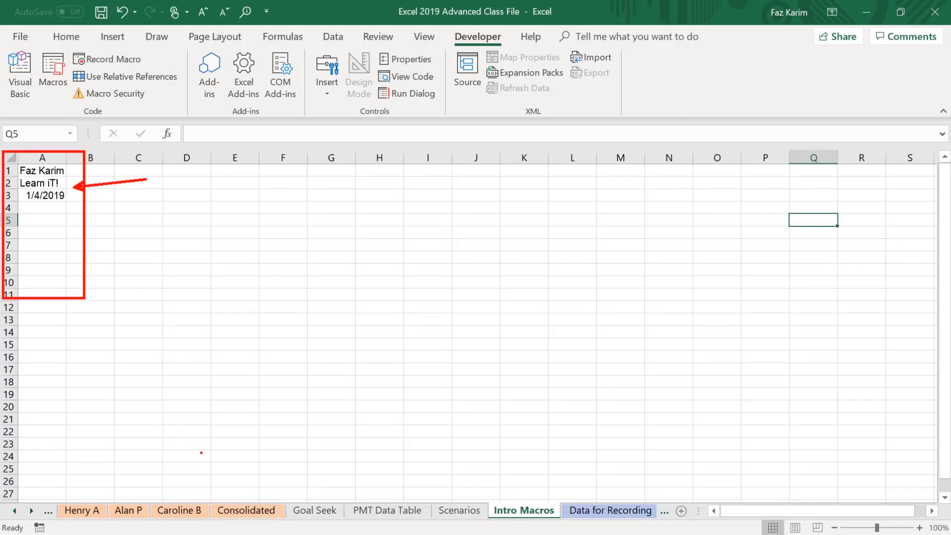
key("Escape")
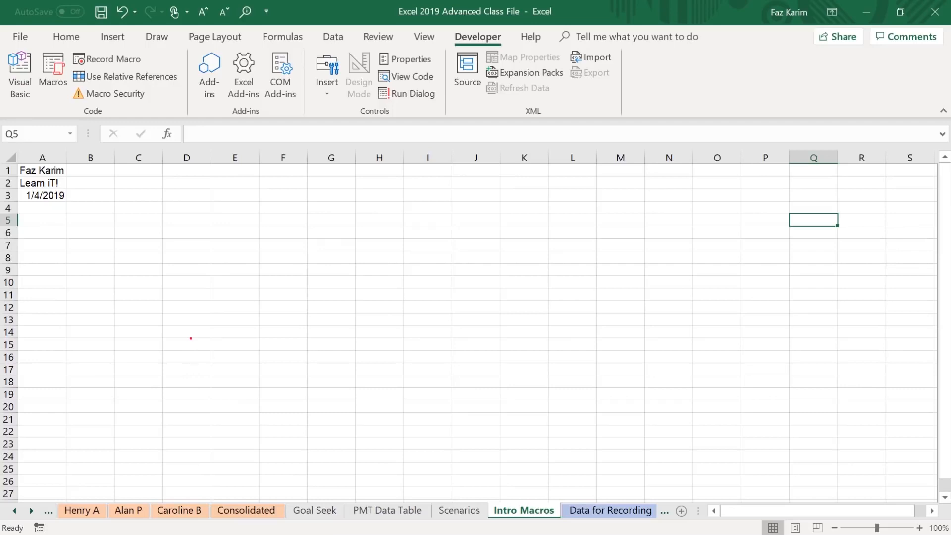
left_click_drag(177, 80, 268, 118)
left_click_drag(49, 170, 43, 196)
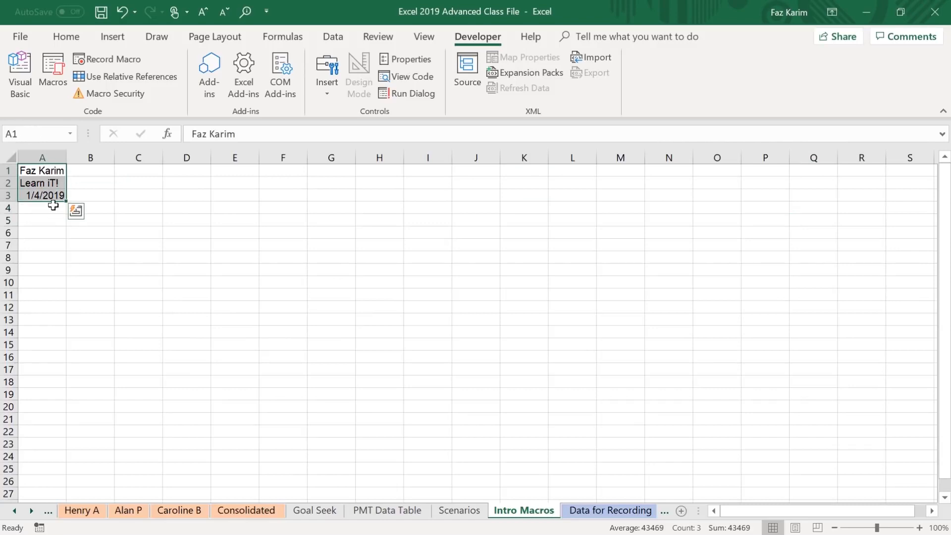
key("Delete")
left_click(48, 175)
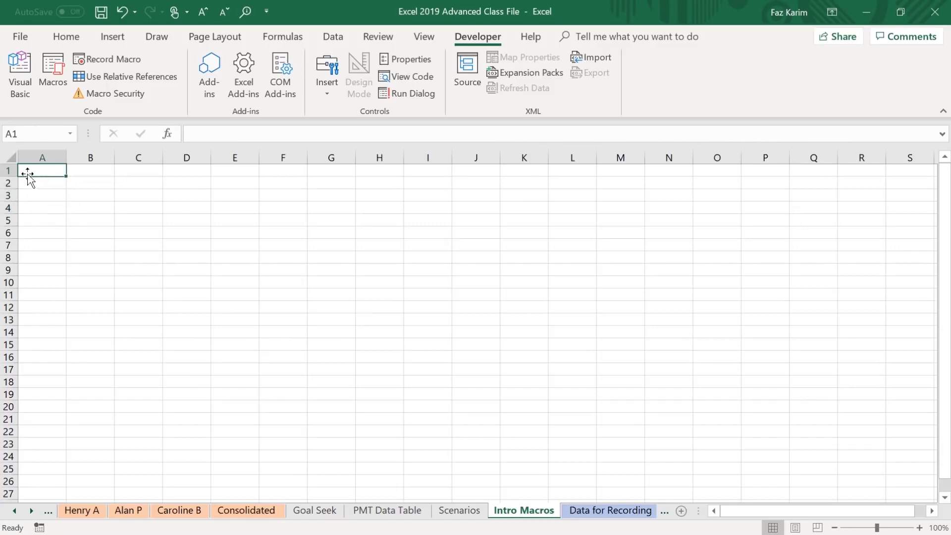
Turn on relative references, start a new macro recording setup and name the macro MyFirstMacro.
left_click(139, 78)
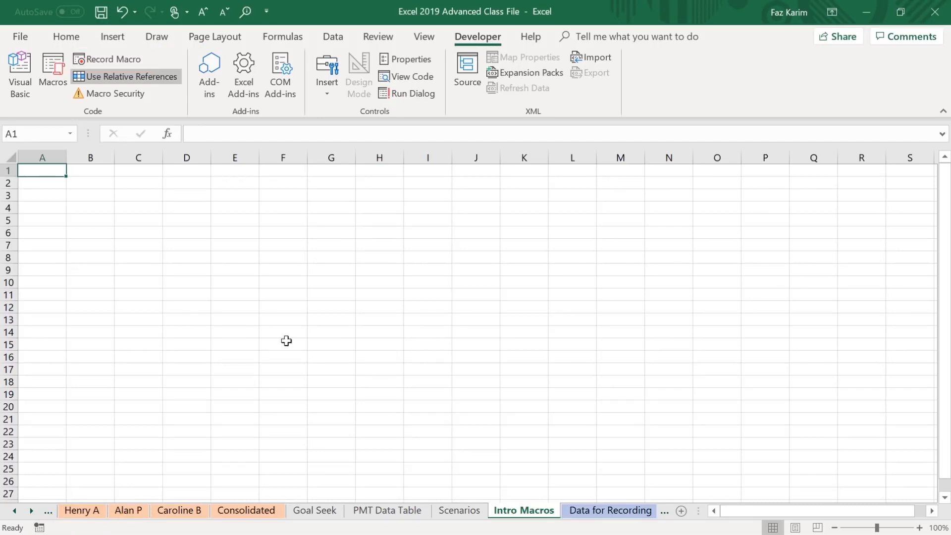
left_click(106, 59)
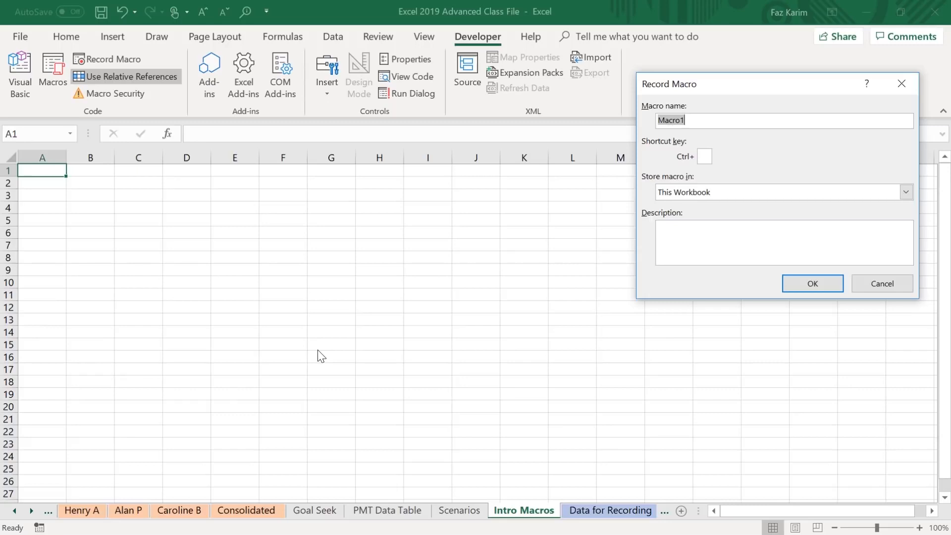
key("BackSpace")
type("MyFirstMacro")
left_click_drag(630, 142, 573, 121)
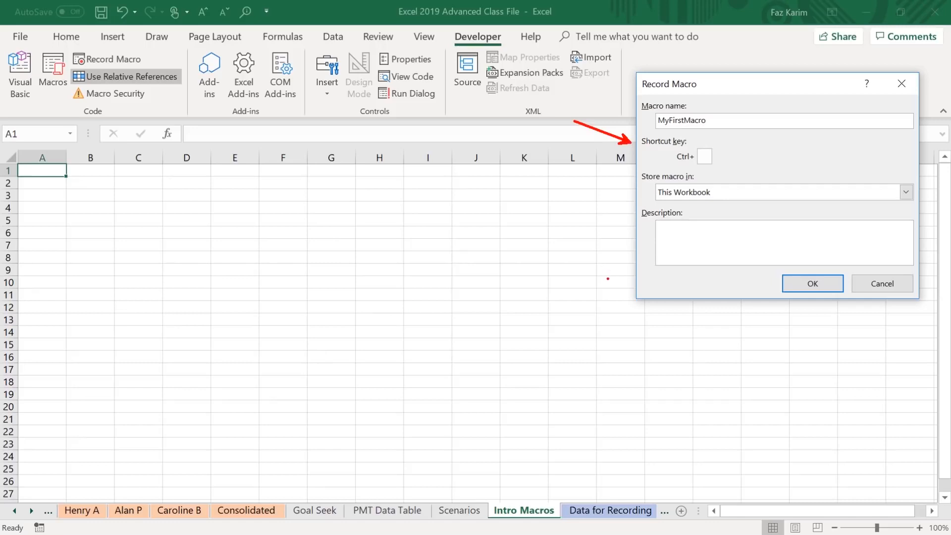
Assign the shortcut Ctrl+Shift+S to the new macro.
left_click(703, 157)
type("S")
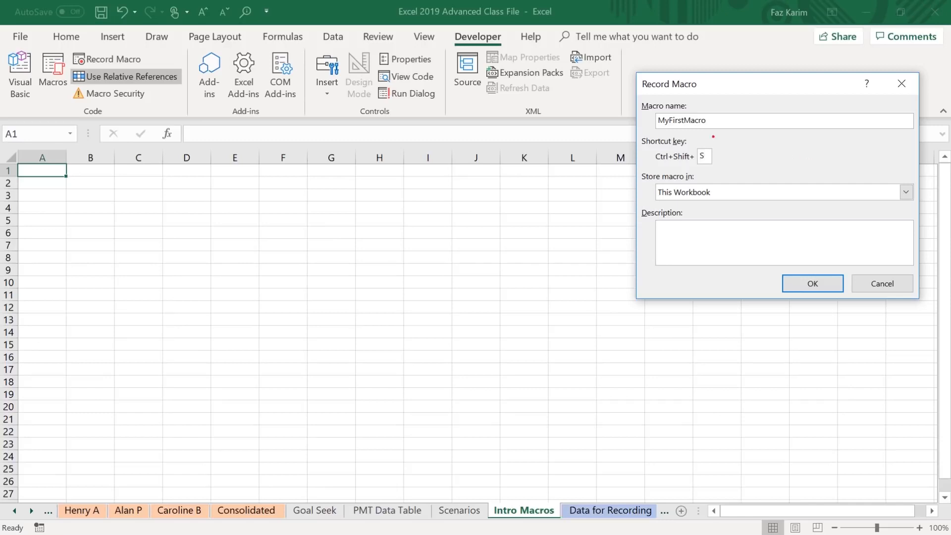
mouse_move(665, 154)
left_mouse_down()
mouse_move(648, 150)
mouse_move(730, 146)
left_mouse_up()
key("Escape")
left_click_drag(649, 157, 593, 148)
key("Escape")
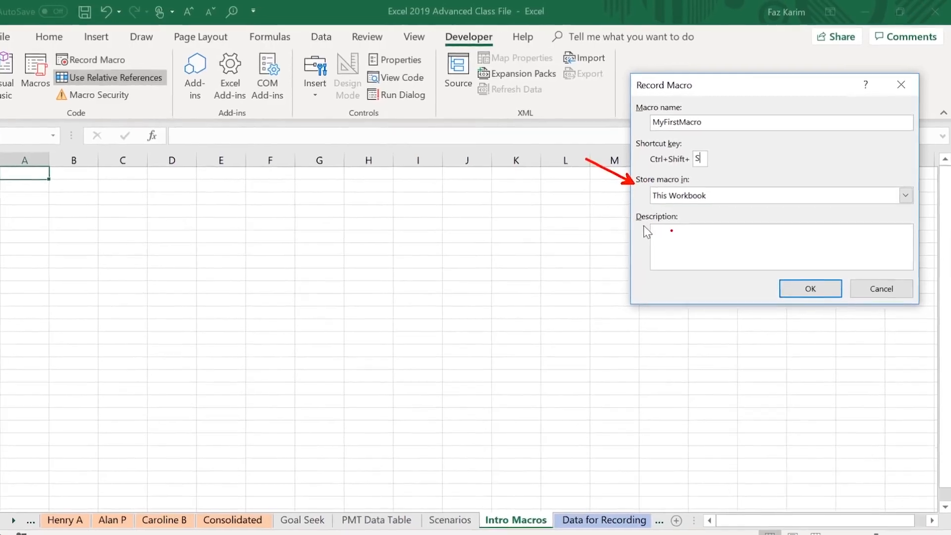
Store the macro in This Workbook, describe it as "header macro" and start recording.
left_click(691, 195)
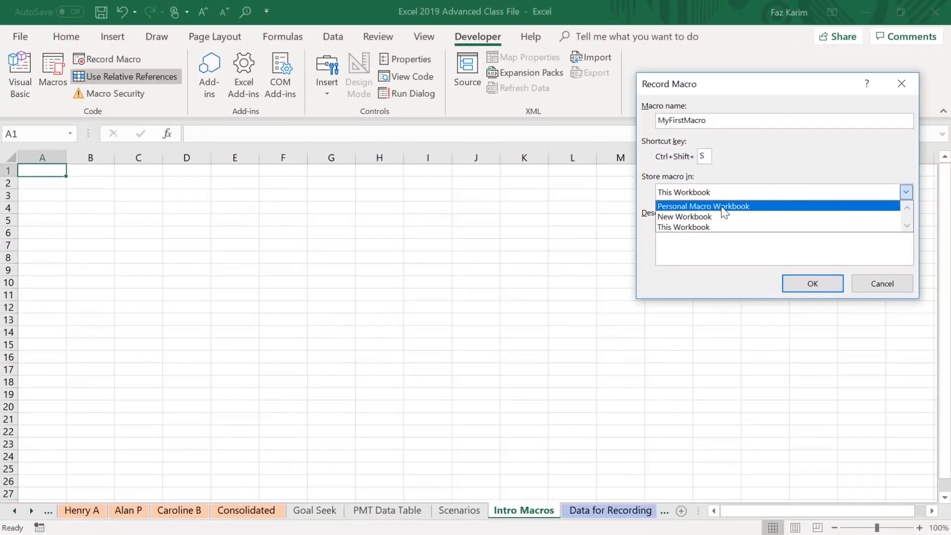
left_click(692, 227)
left_click(684, 248)
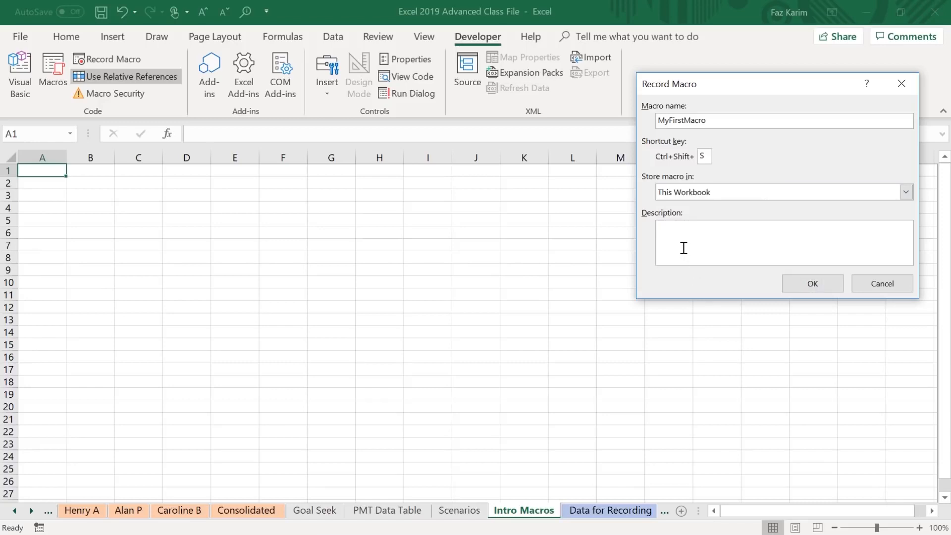
type("header macro")
left_click(816, 287)
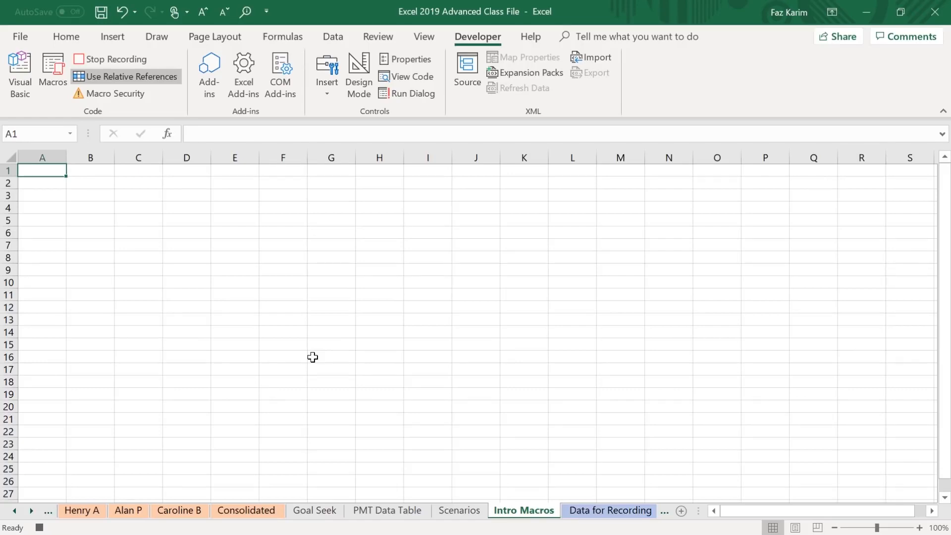
Enter the presenter's full name in cell A1 and "Learn iT!" in cell A2.
type("Faz K")
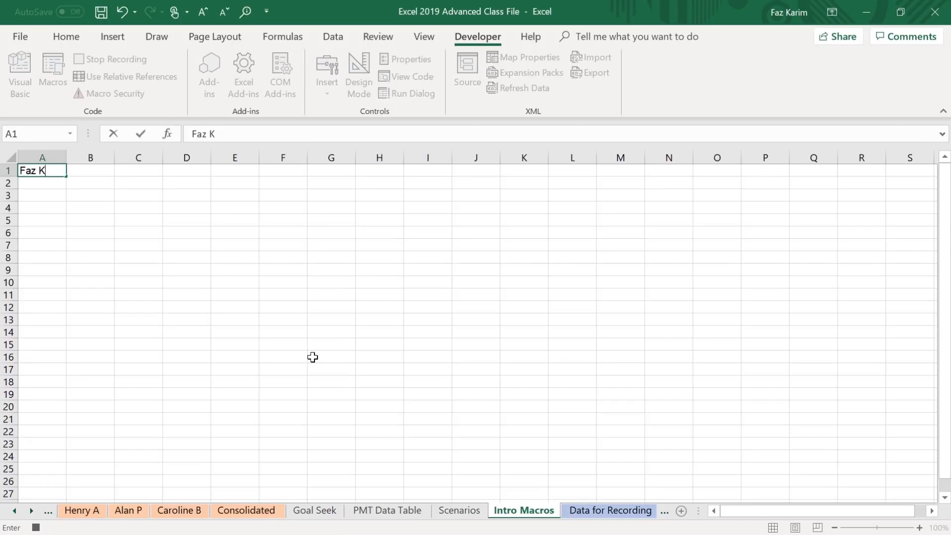
type("arim")
key("Return")
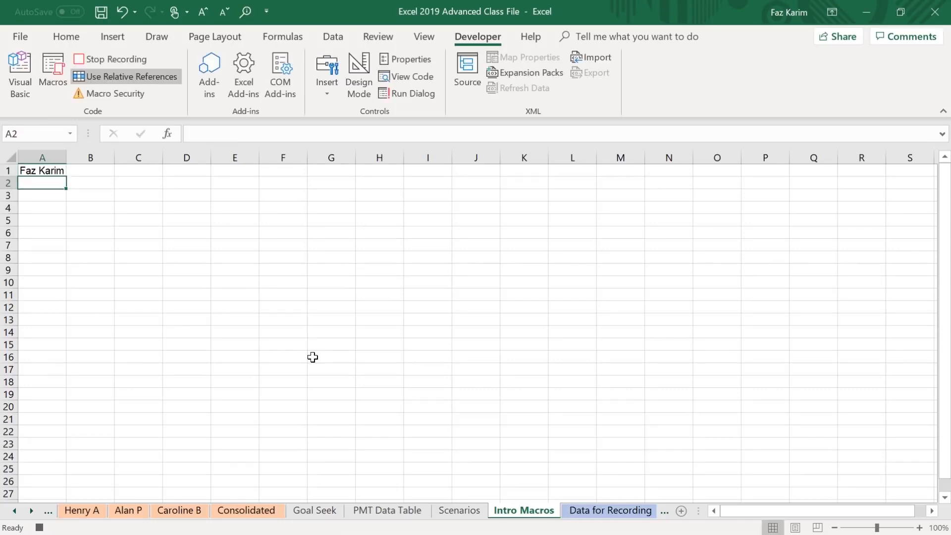
type("Learn iT!")
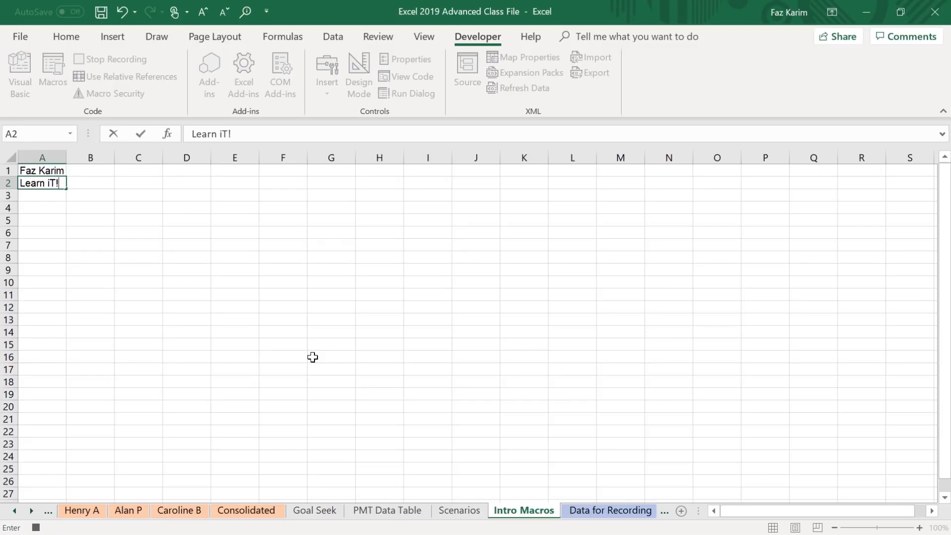
key("Return")
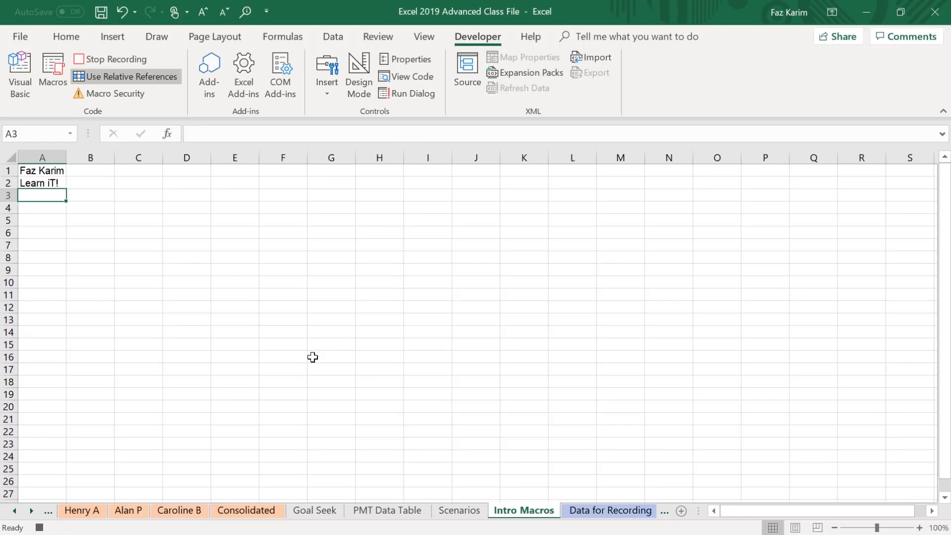
Enter =today() in cell A3, reselect cell A1 and stop recording the macro.
type("=tod")
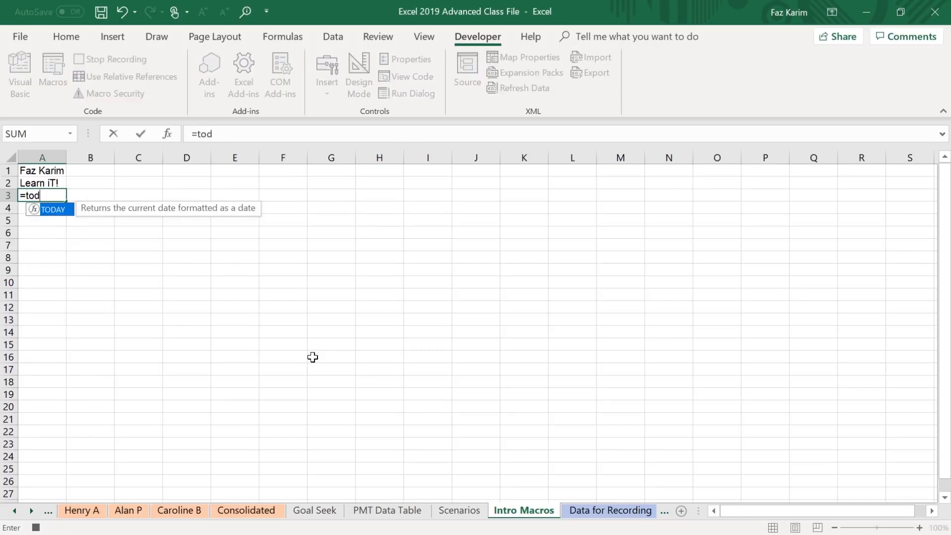
type("ay()")
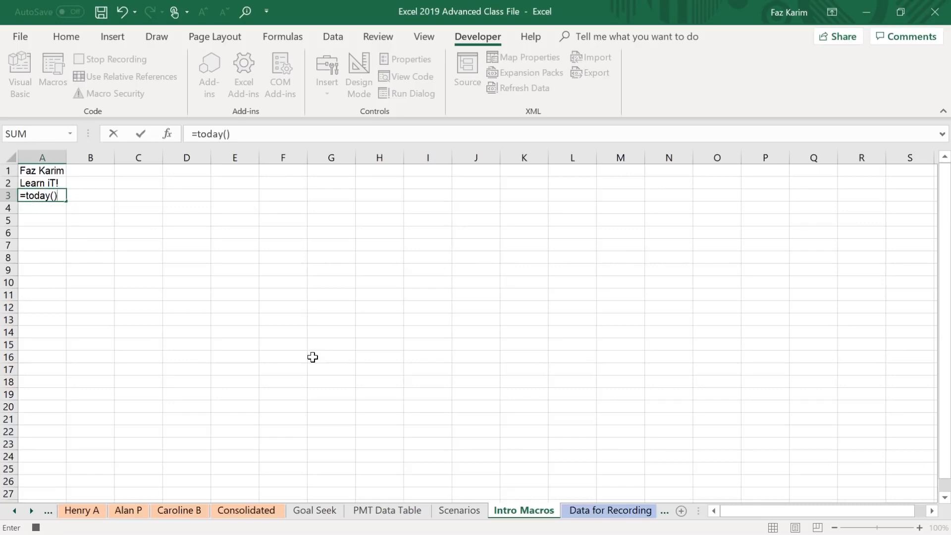
key("Return")
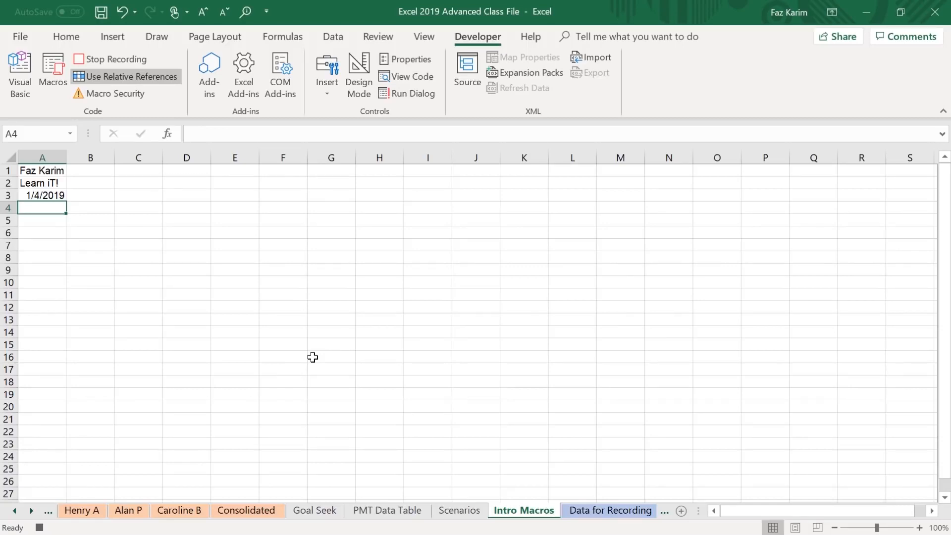
left_click(58, 172)
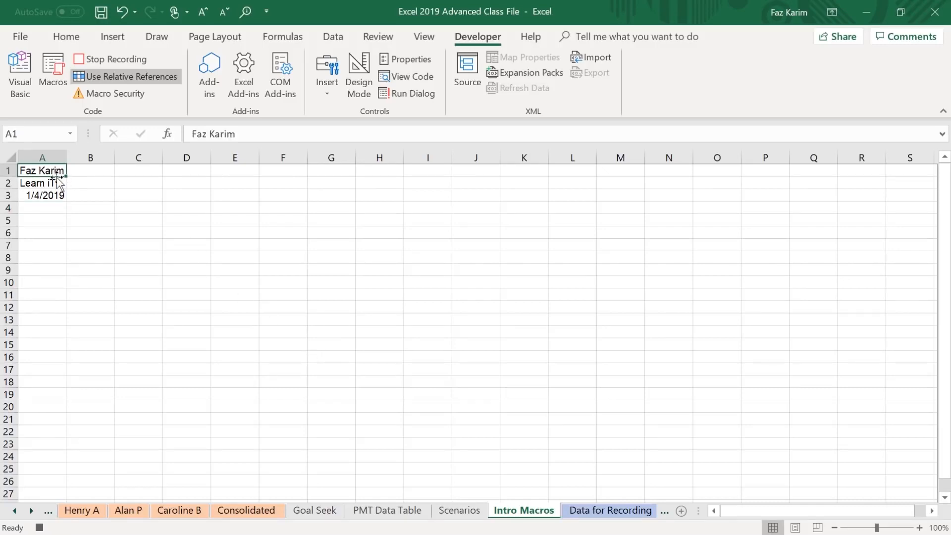
left_click(136, 60)
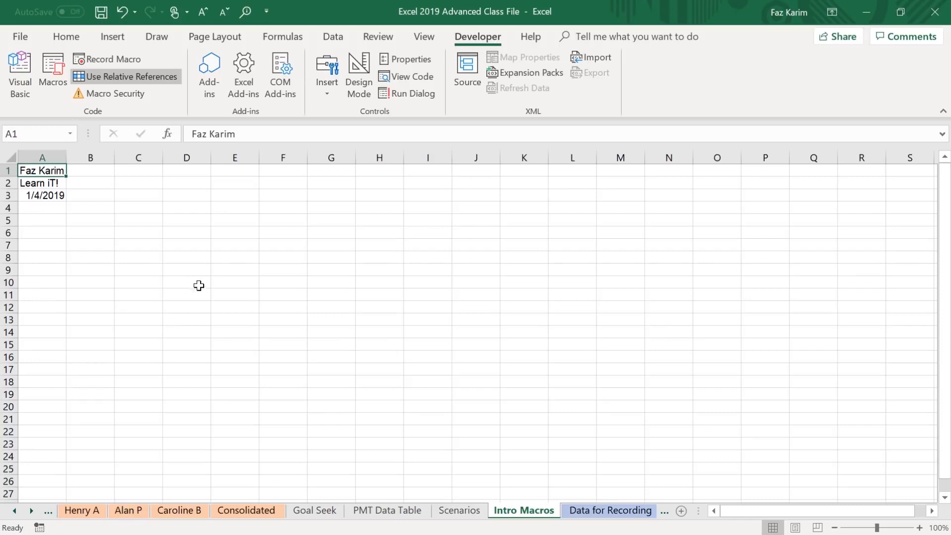
left_click_drag(56, 184, 90, 180)
mouse_move(60, 63)
left_mouse_down()
mouse_move(202, 98)
mouse_move(254, 76)
left_mouse_up()
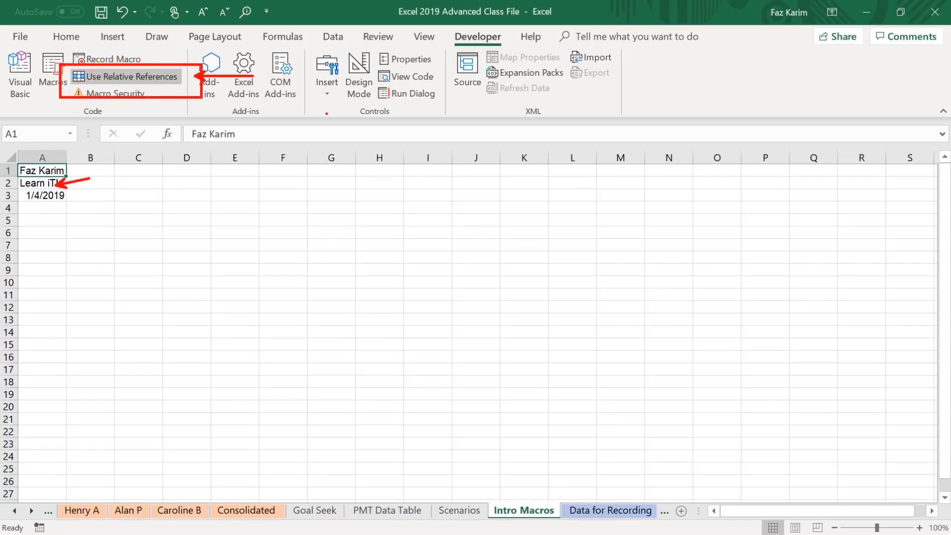
key("Escape")
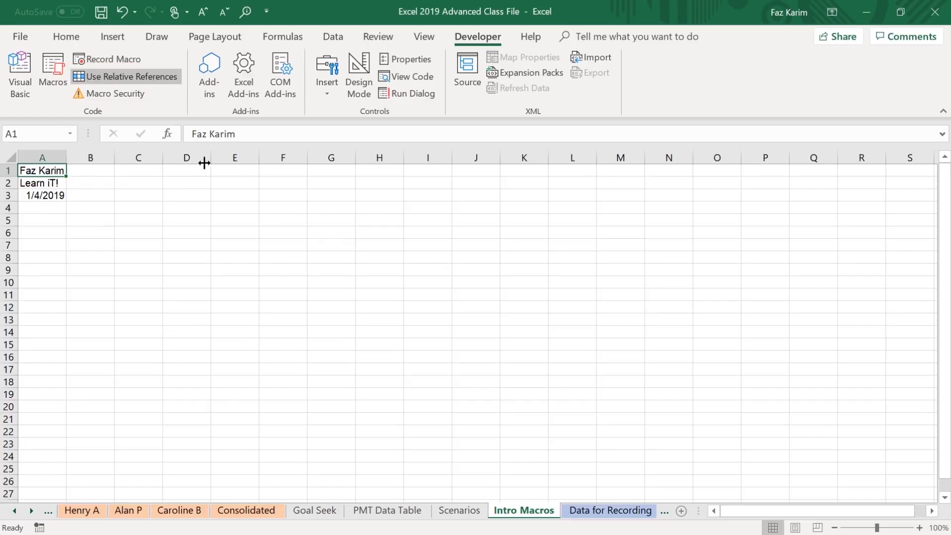
Run MyFirstMacro at cell D1, and run it again at cell I1 from the list of macros.
left_click(190, 172)
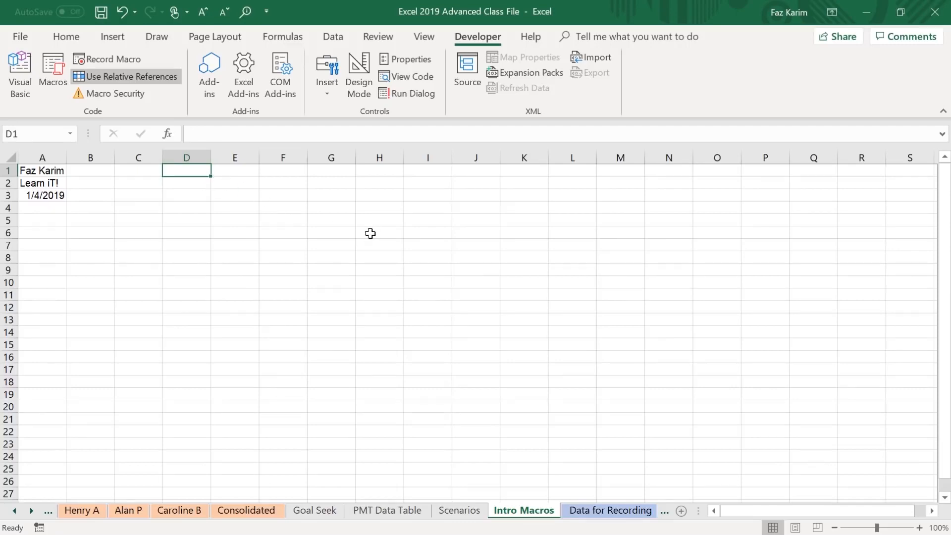
key("ctrl+shift+n")
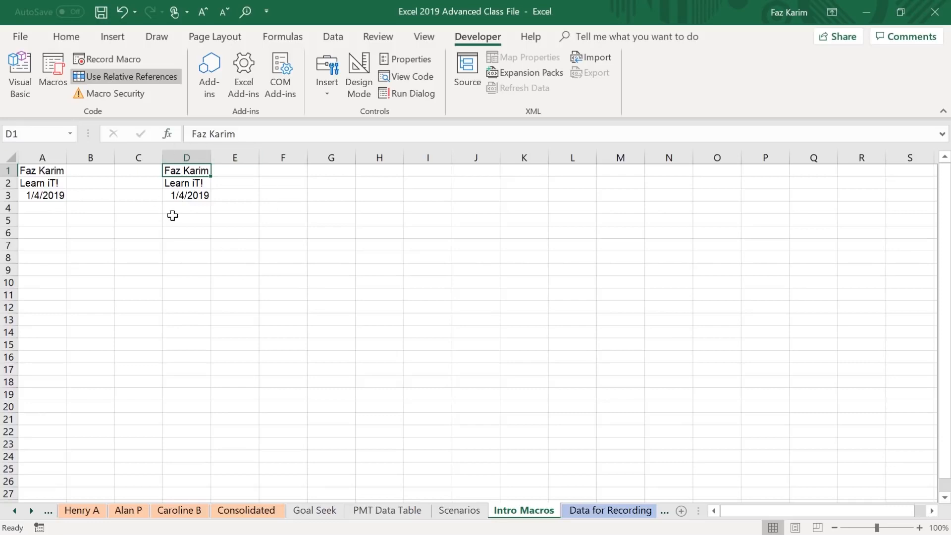
left_click(424, 172)
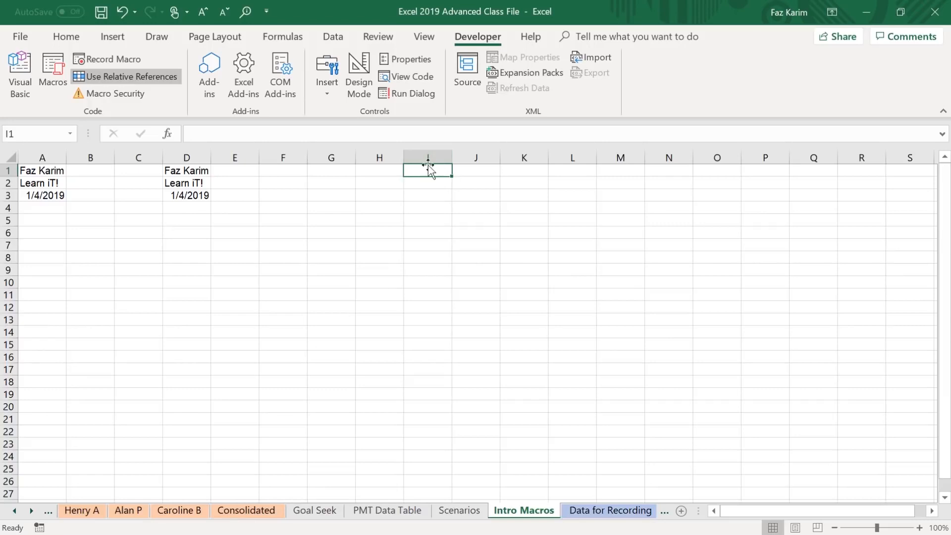
left_click(54, 78)
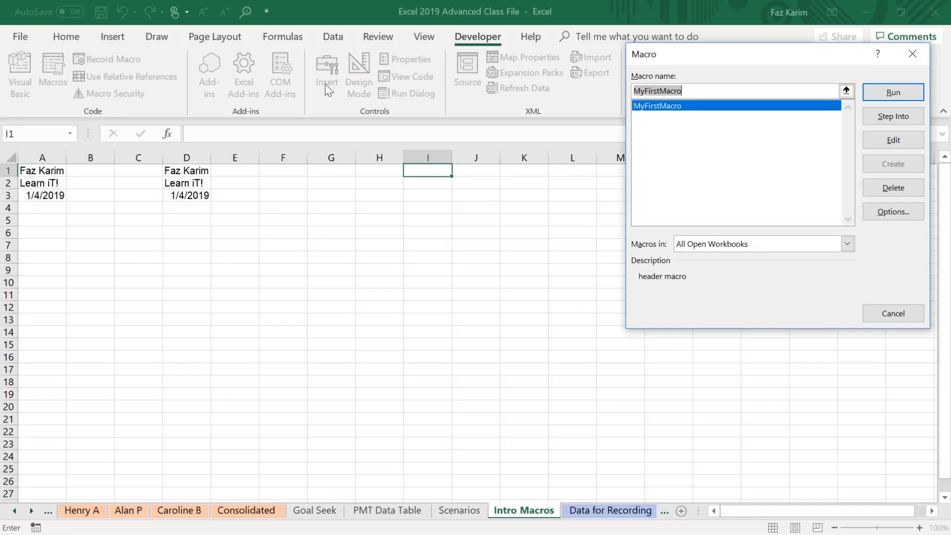
left_click(893, 92)
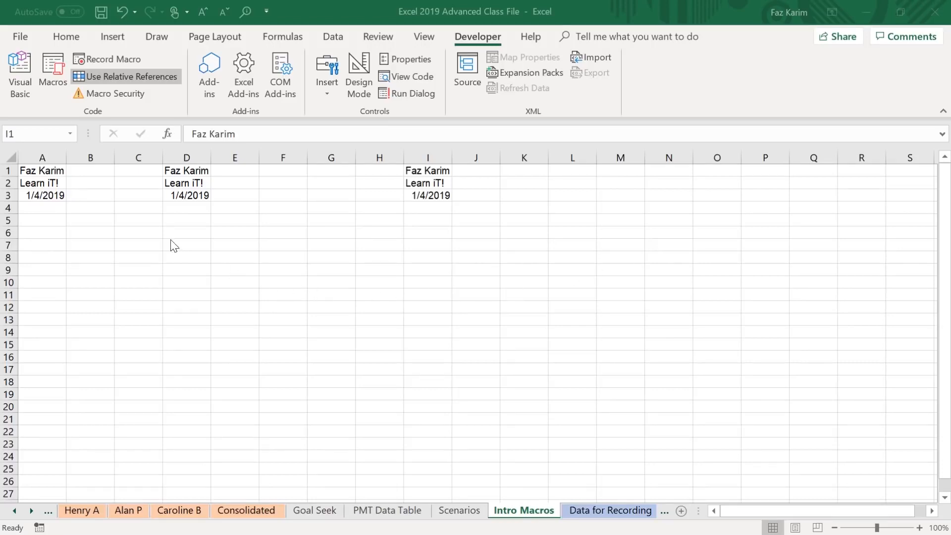
Open the Visual Basic editor and widen the project pane to find the workbook's Modules folder.
left_click(19, 66)
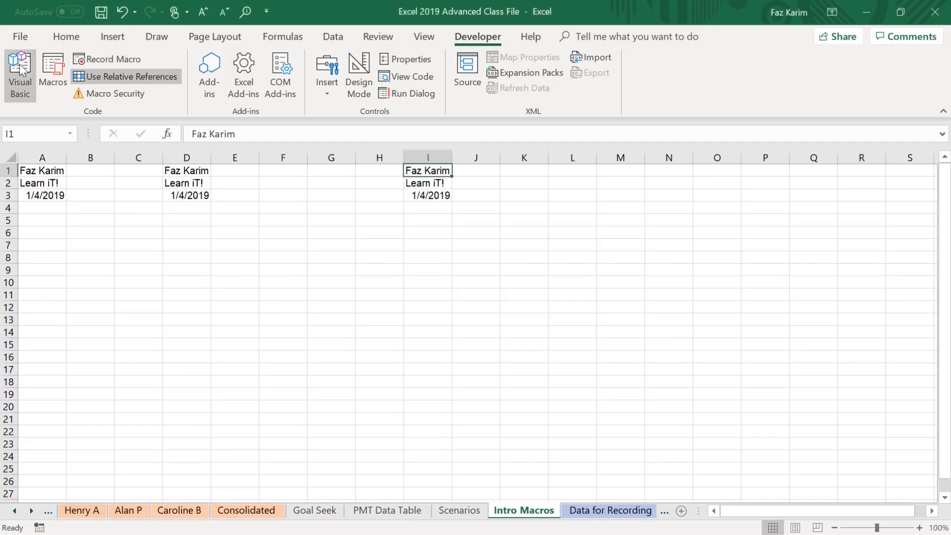
left_click(22, 77)
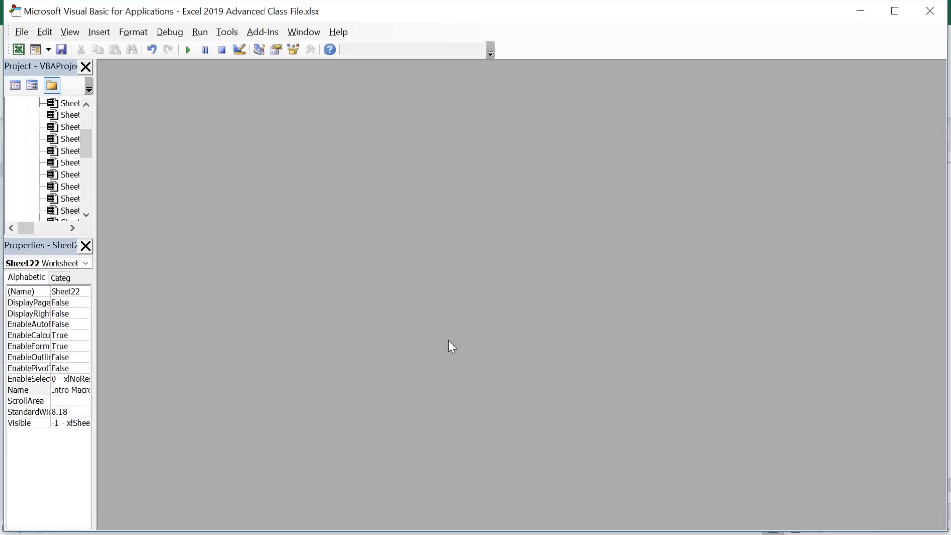
left_click_drag(94, 190, 180, 199)
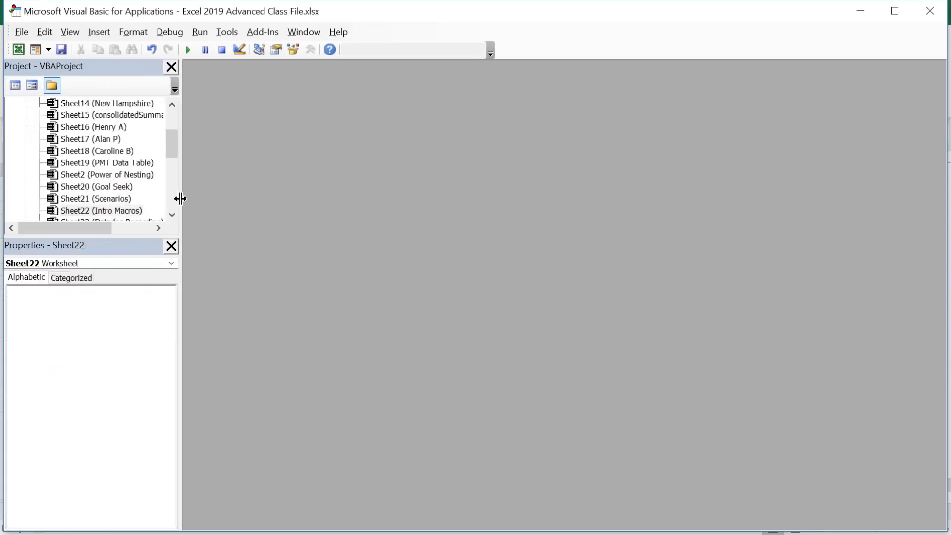
left_click_drag(169, 146, 170, 199)
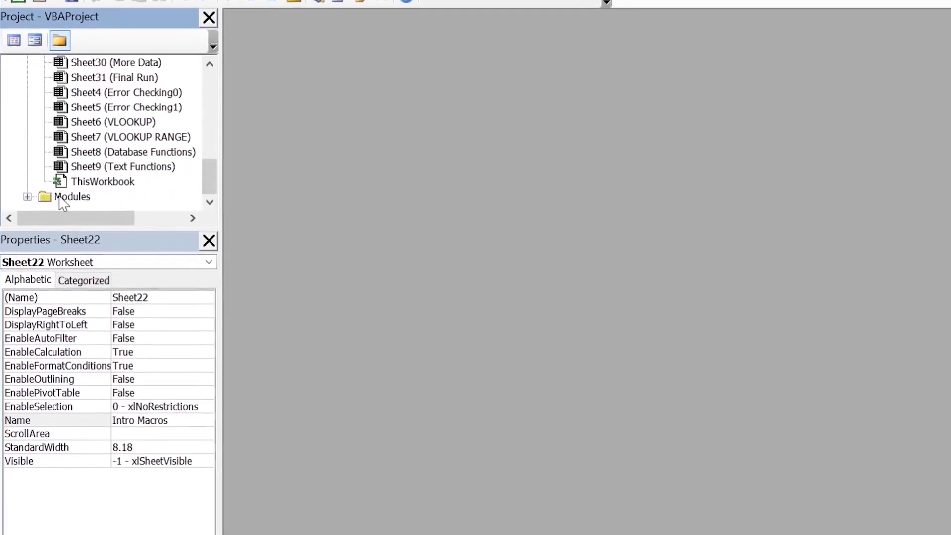
Expand the Modules folder and open the code of Module1.
left_click(27, 196)
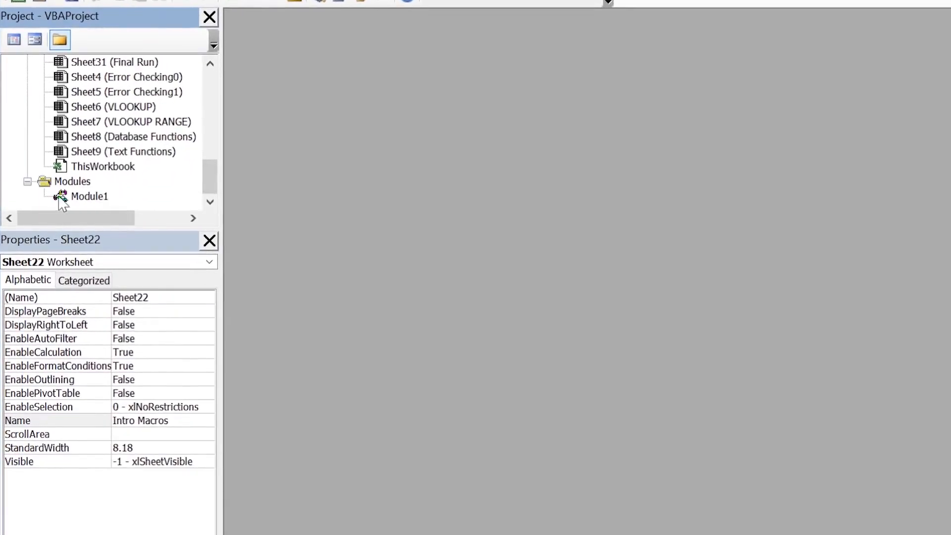
left_click(89, 197)
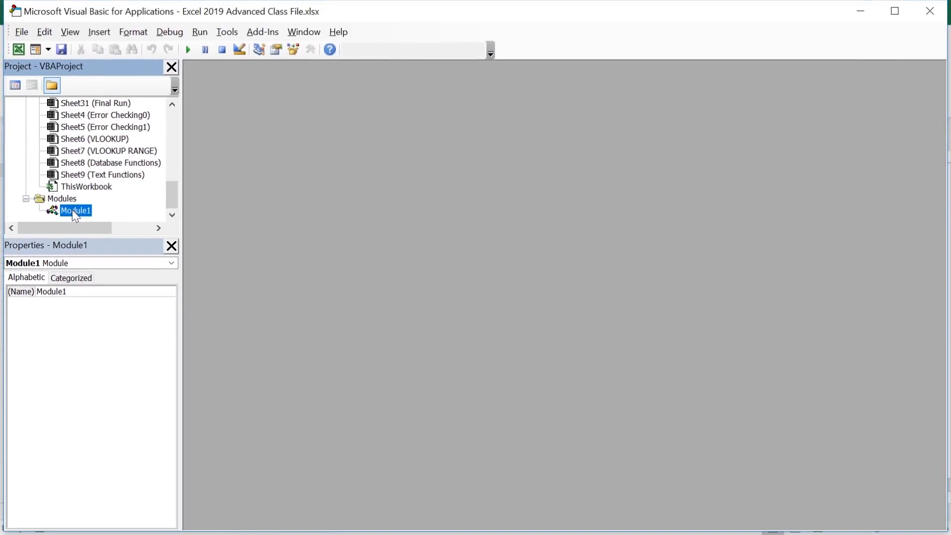
right_click(73, 210)
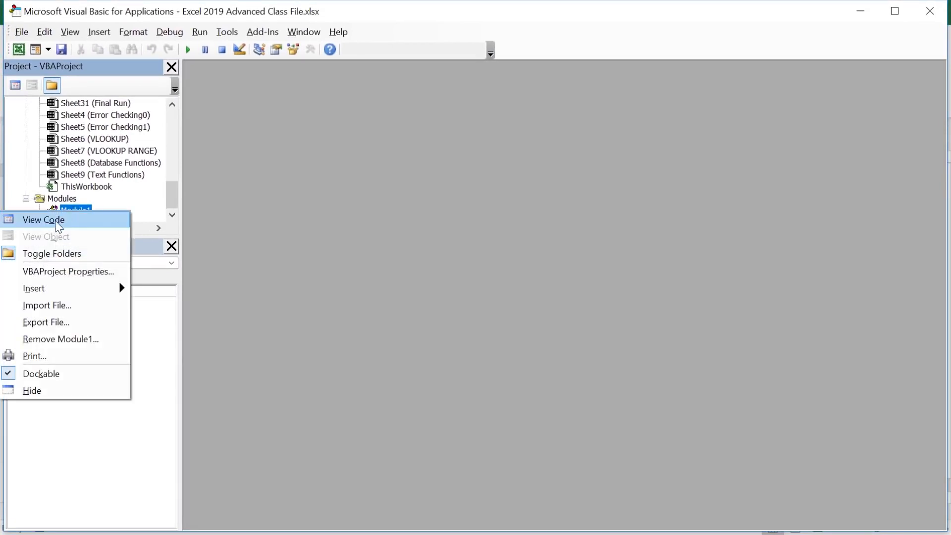
left_click(67, 226)
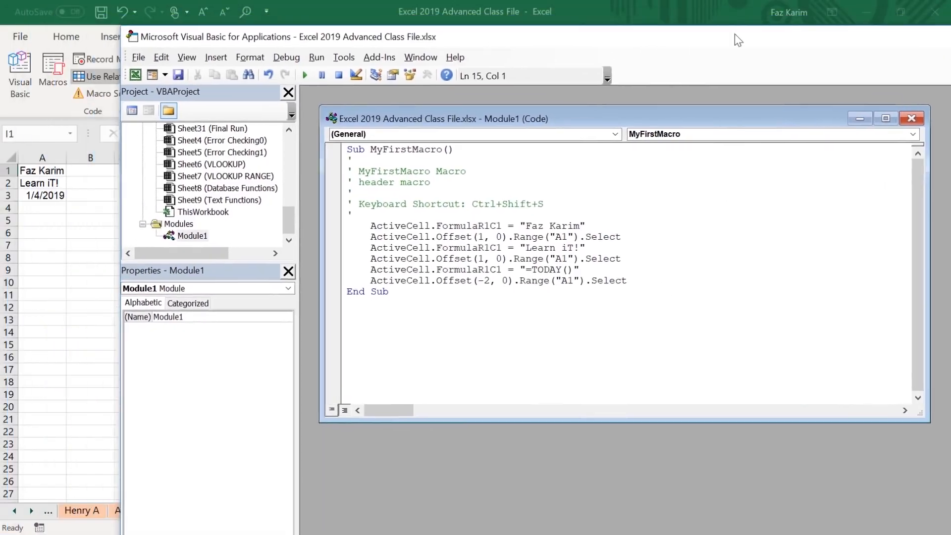
Arrange the workbook and the Visual Basic editor side by side and narrow the project pane to give the code more room.
left_click_drag(735, 33, 950, 15)
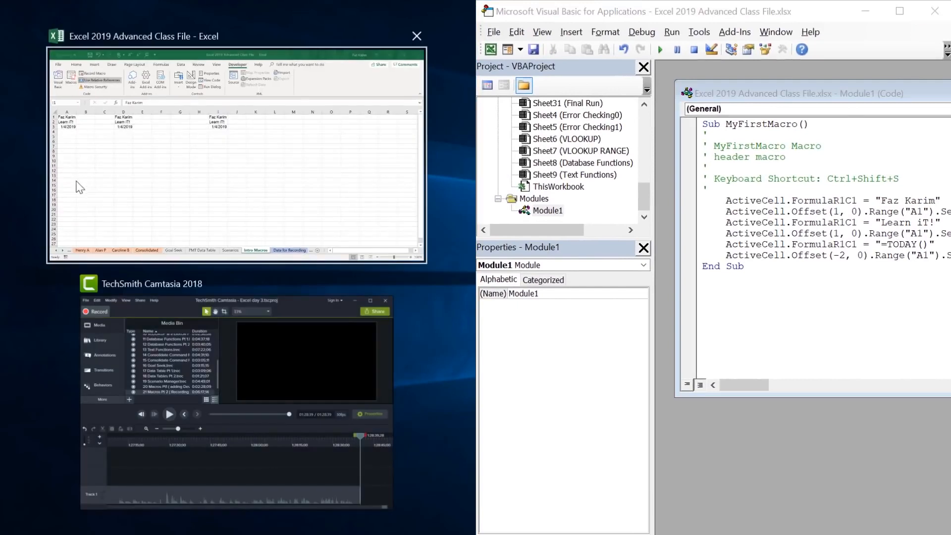
left_click(75, 182)
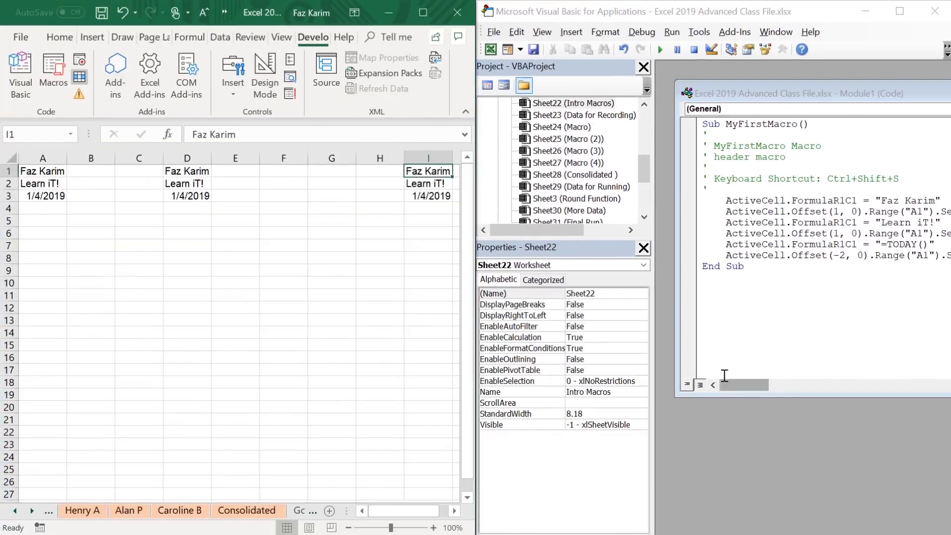
left_click_drag(654, 313, 536, 320)
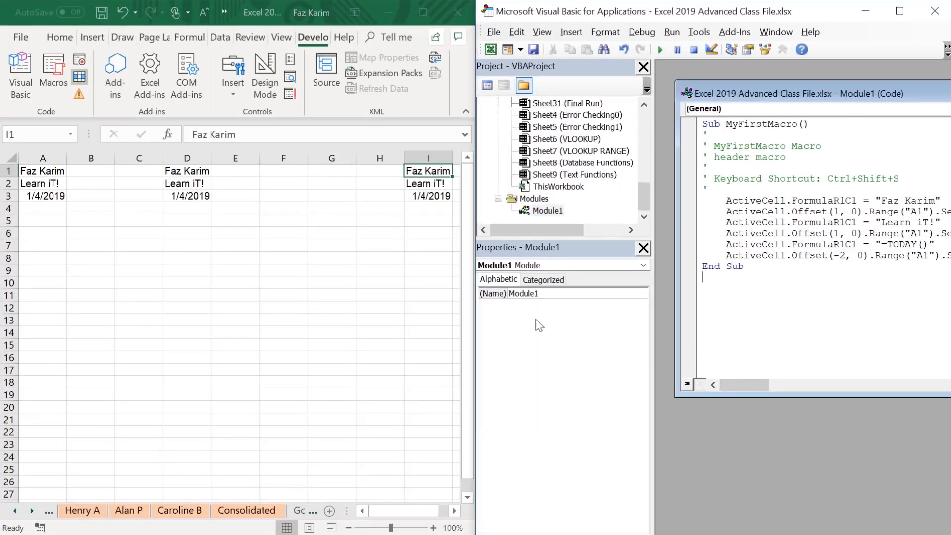
left_click_drag(654, 268, 487, 268)
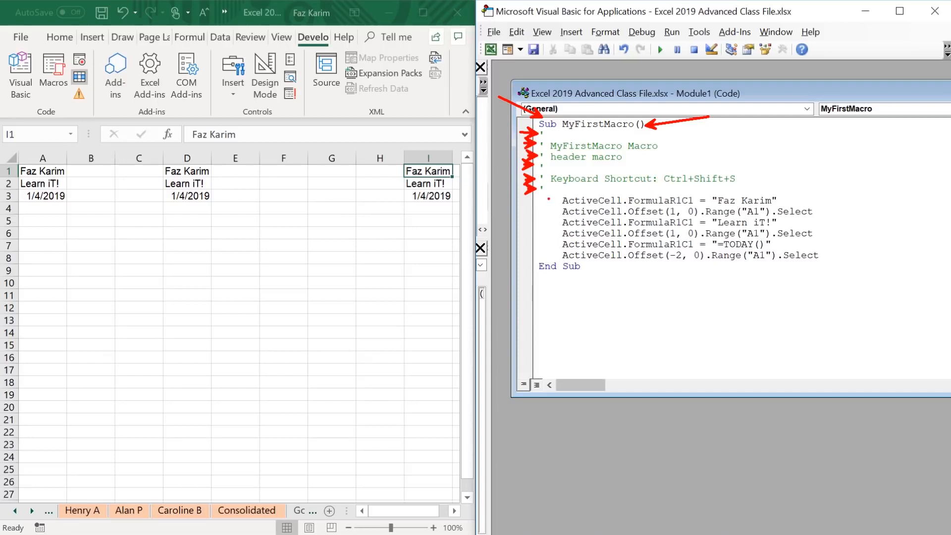
mouse_move(552, 193)
left_mouse_down()
mouse_move(585, 225)
mouse_move(673, 275)
mouse_move(807, 258)
mouse_move(826, 265)
left_mouse_up()
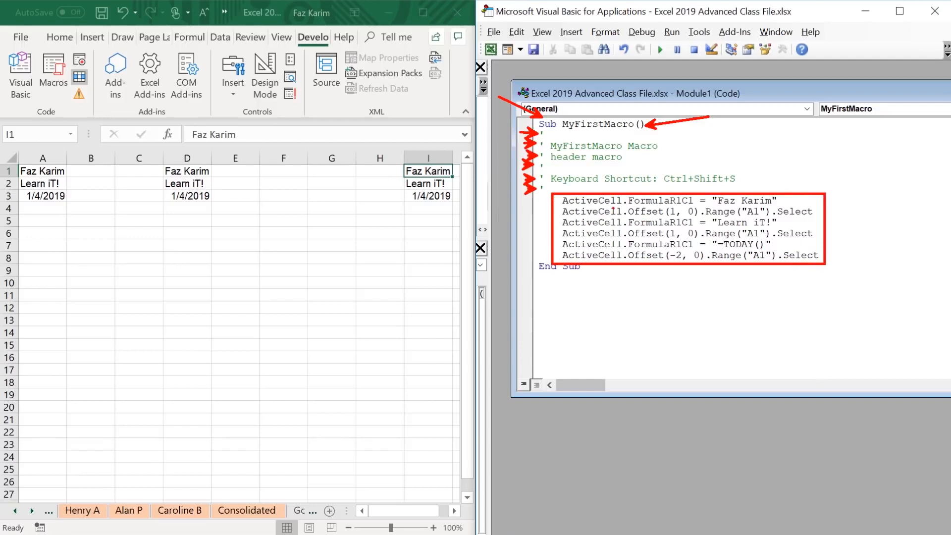
left_click_drag(561, 198, 524, 188)
left_click_drag(672, 199, 692, 173)
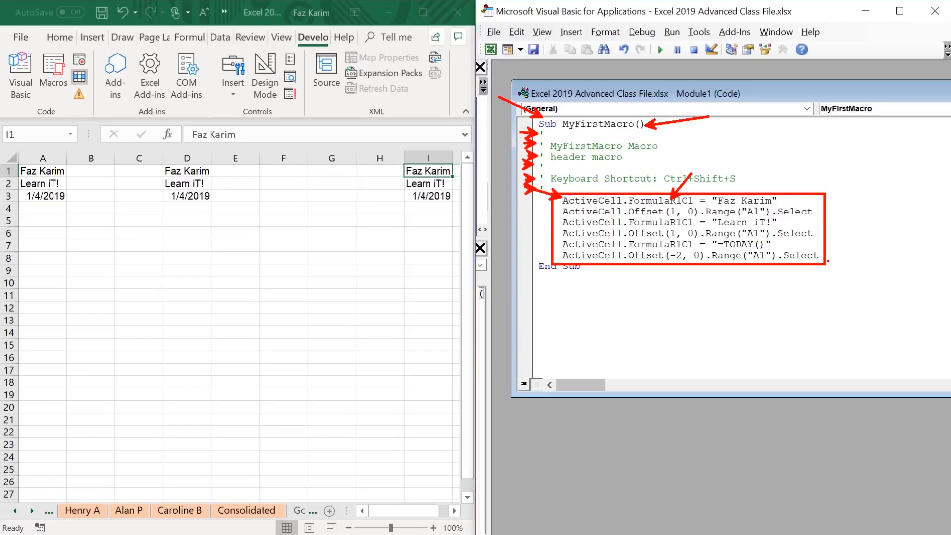
Finish reviewing the macro code, close the Visual Basic editor and maximize the workbook window.
left_click_drag(832, 259, 865, 269)
mouse_move(777, 244)
left_mouse_down()
mouse_move(810, 239)
mouse_move(803, 205)
left_mouse_up()
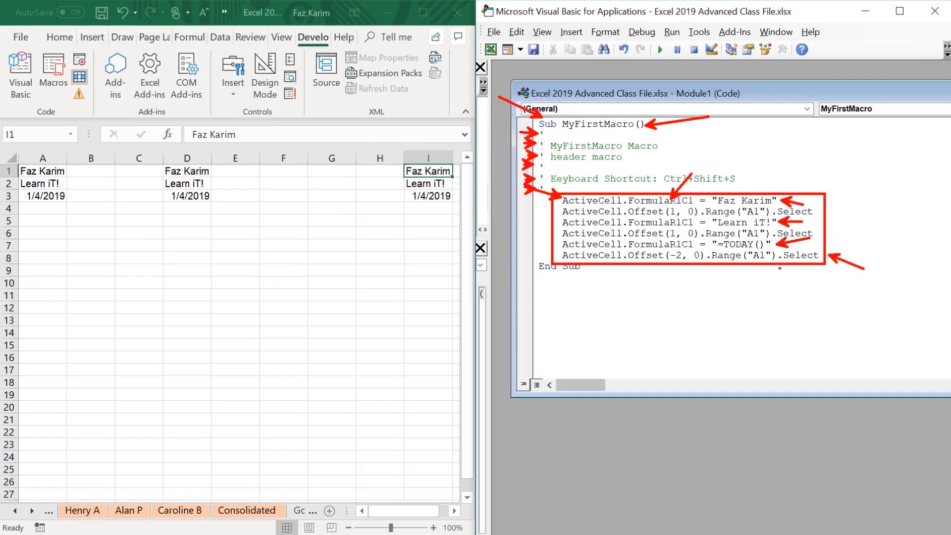
key("Escape")
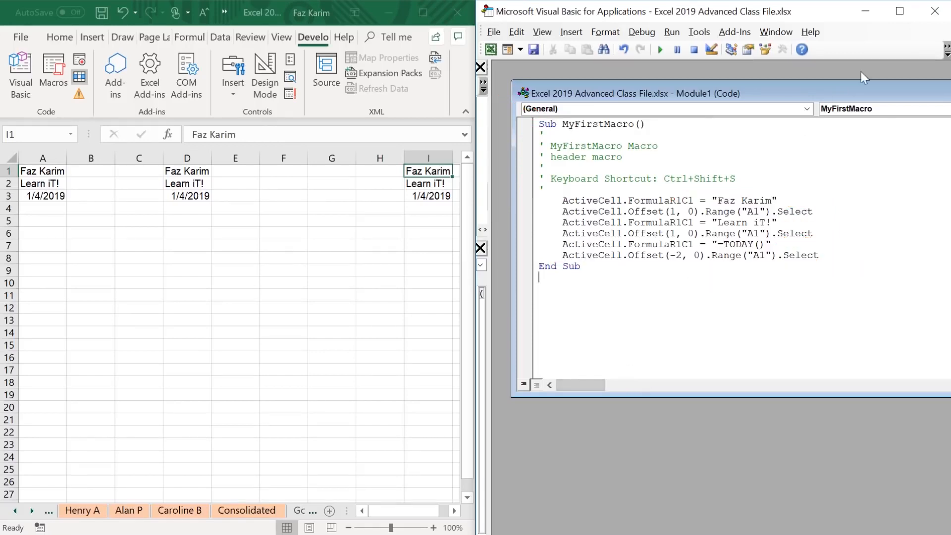
left_click(934, 14)
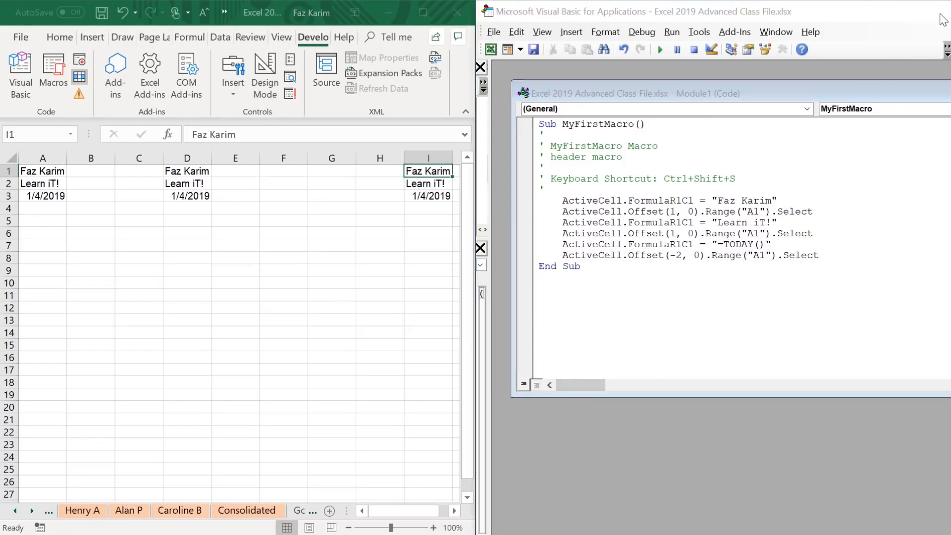
left_click(429, 12)
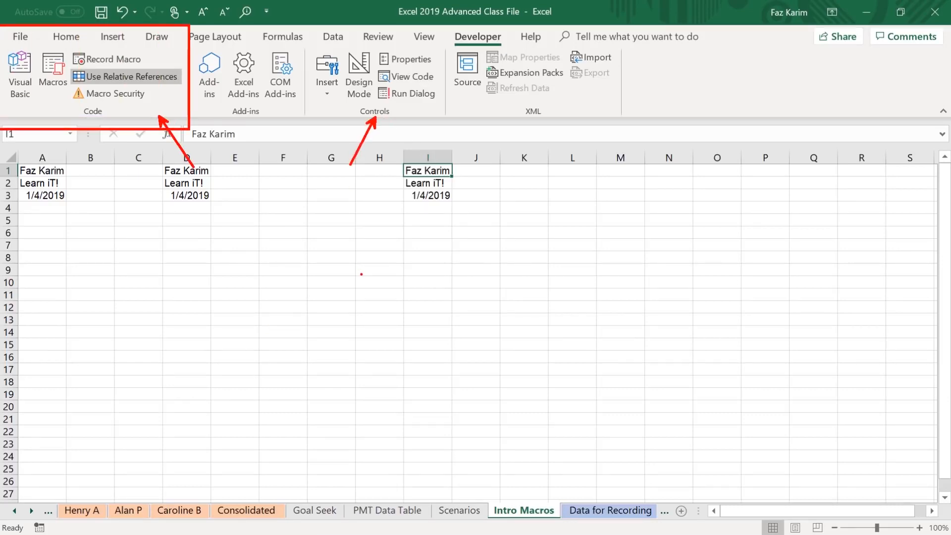
Insert a Form Control button covering about columns K to N, rows 2 to 7, and assign MyFirstMacro to it.
left_click(326, 92)
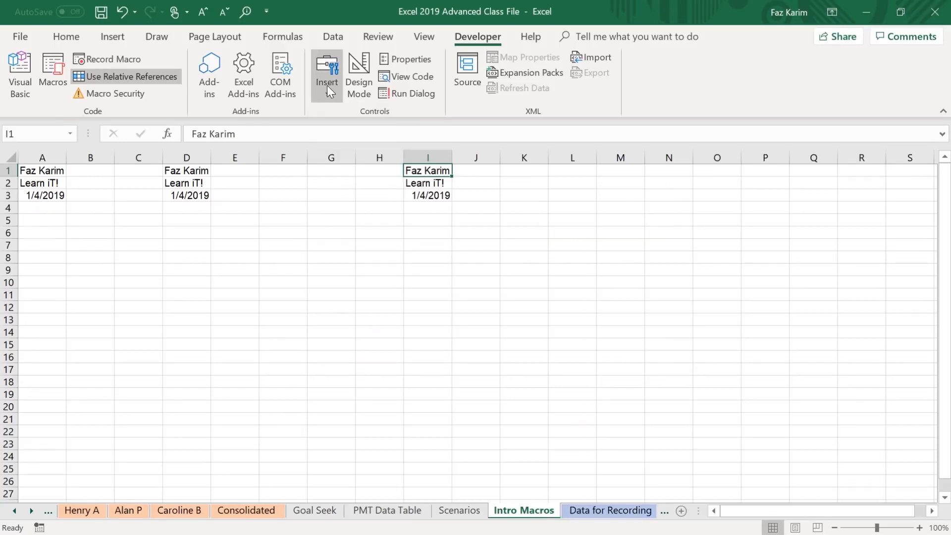
left_click(327, 79)
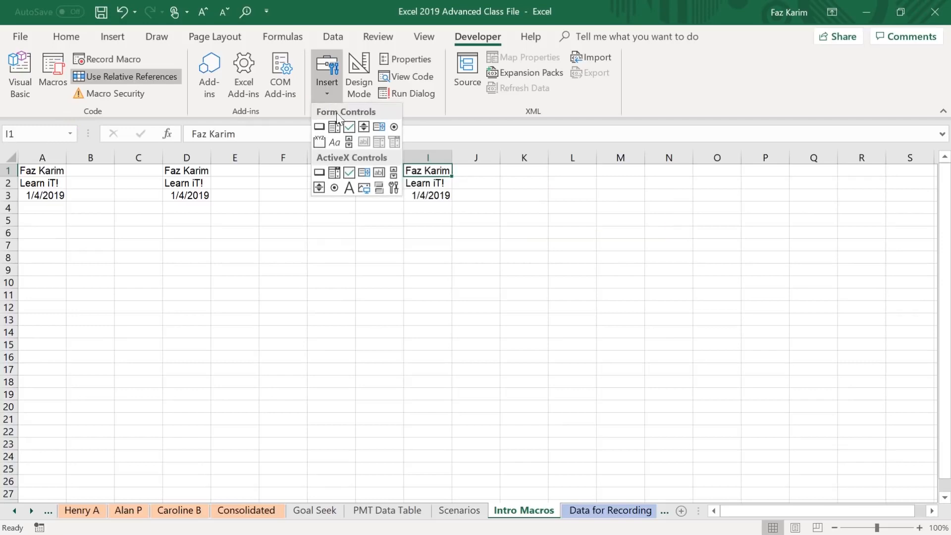
left_click(319, 126)
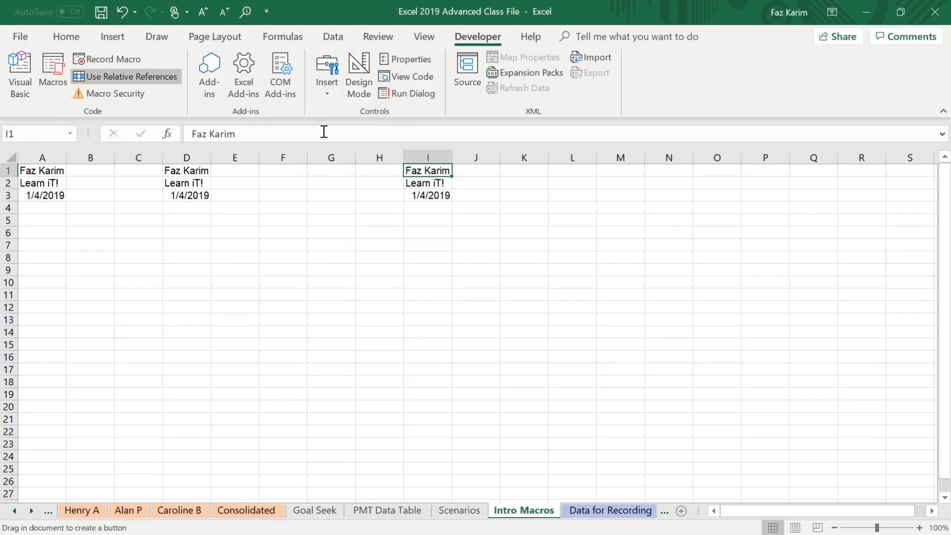
left_click_drag(535, 194, 675, 238)
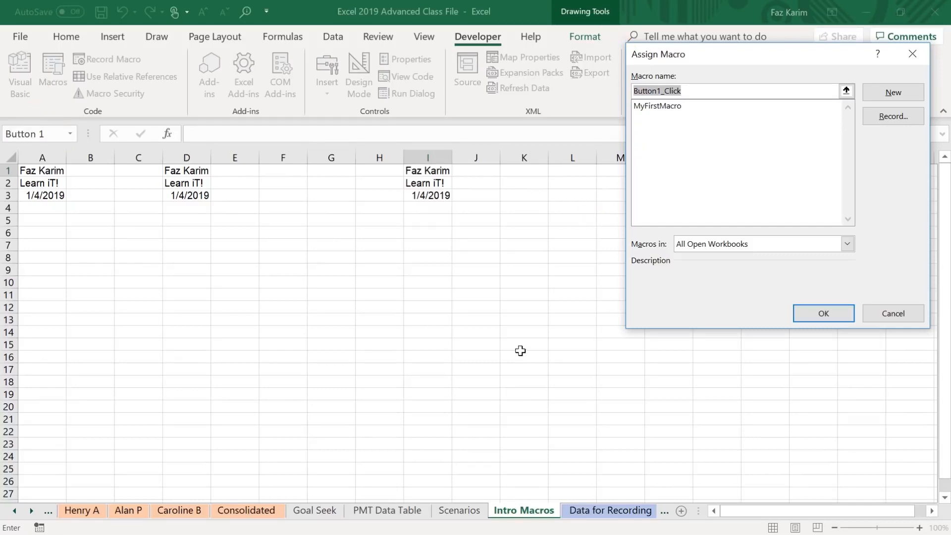
left_click(678, 106)
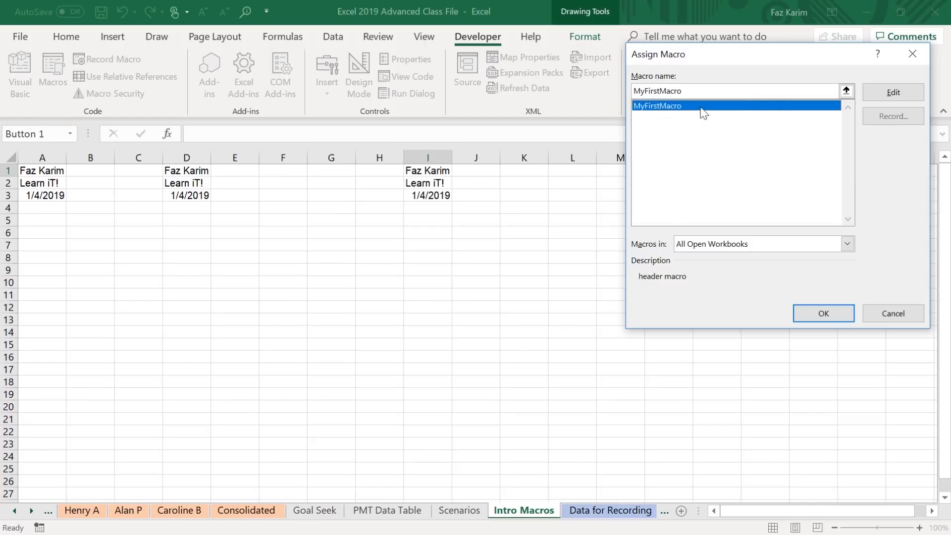
left_click(826, 314)
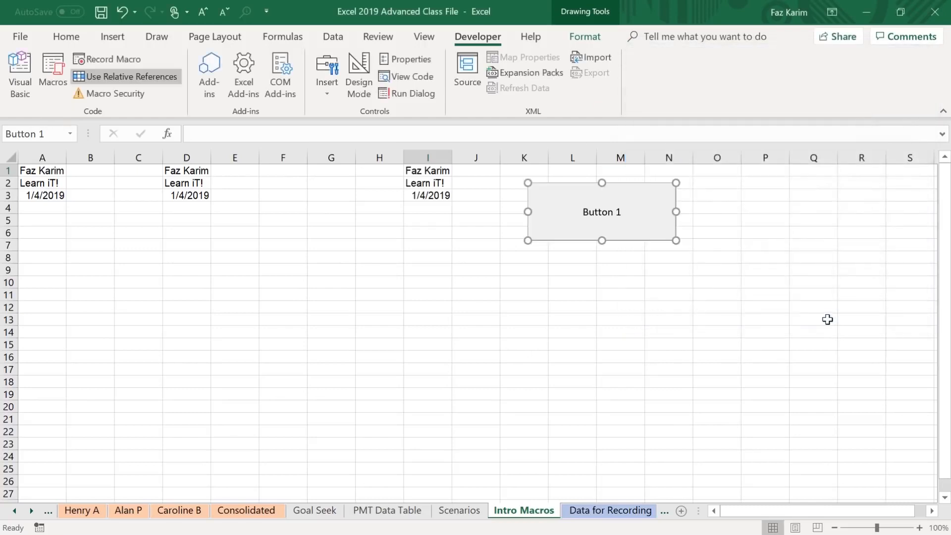
Change the new macro button's label to Header.
left_click(586, 211)
left_click_drag(586, 212, 623, 213)
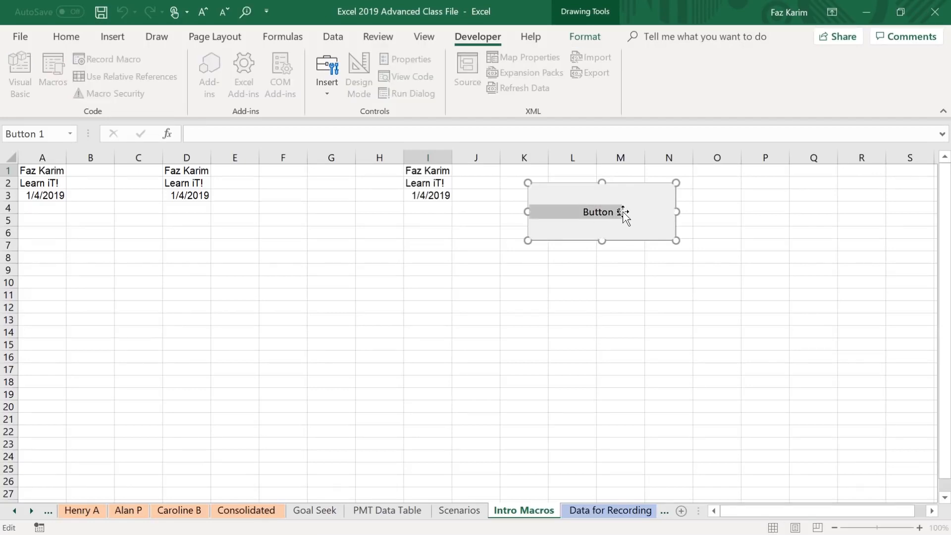
key("BackSpace")
type("Header")
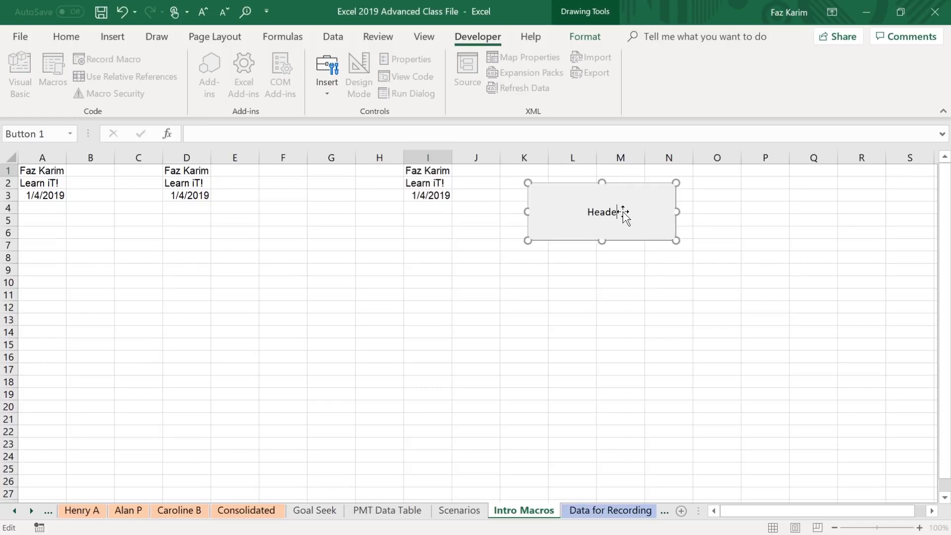
Use the Header button to run the macro at cell O11 and again at cell G15.
left_click(720, 295)
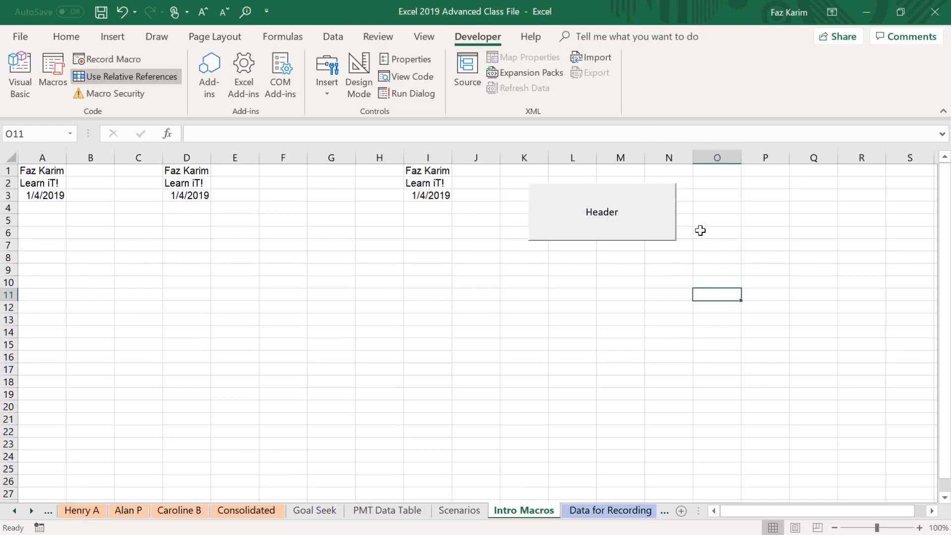
left_click(641, 217)
left_click(320, 342)
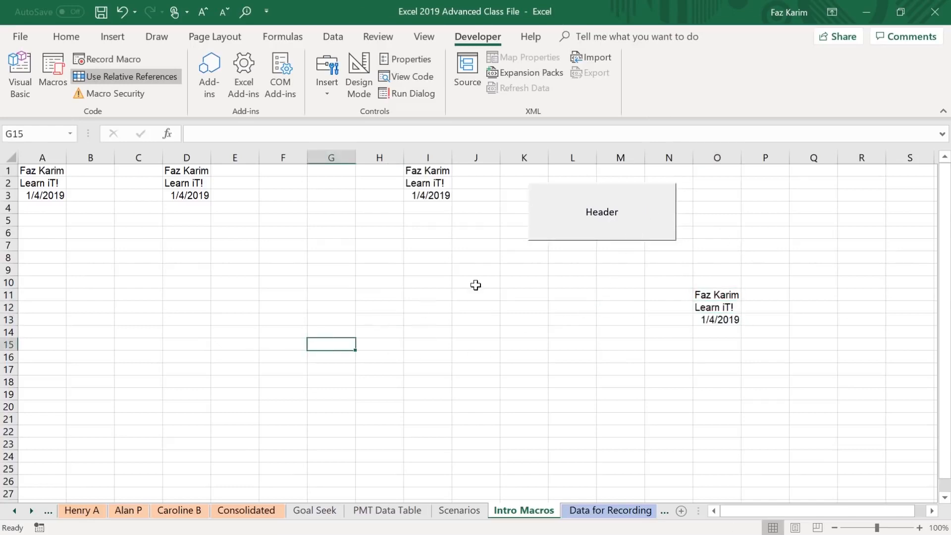
left_click(644, 237)
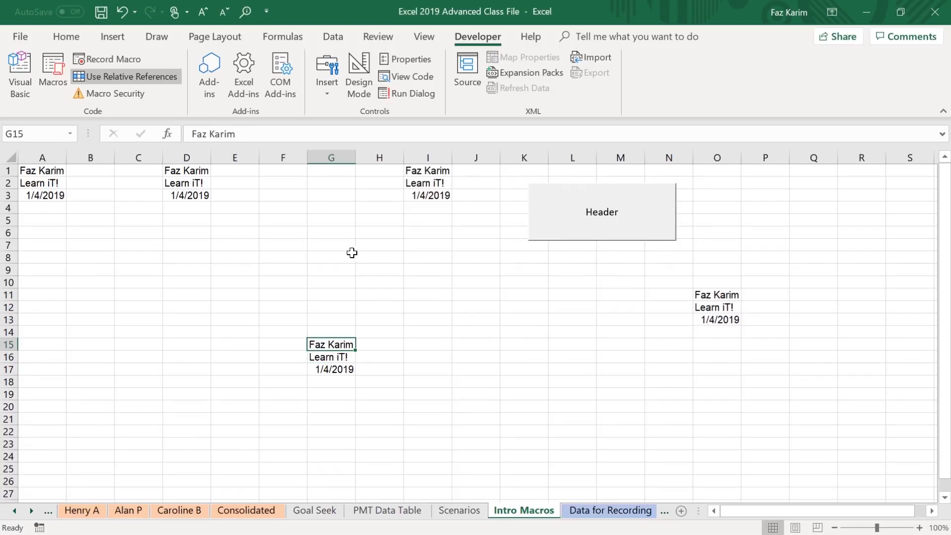
Widen the Header button slightly and reposition it over about columns L to P in the first rows of the sheet.
right_click(547, 231)
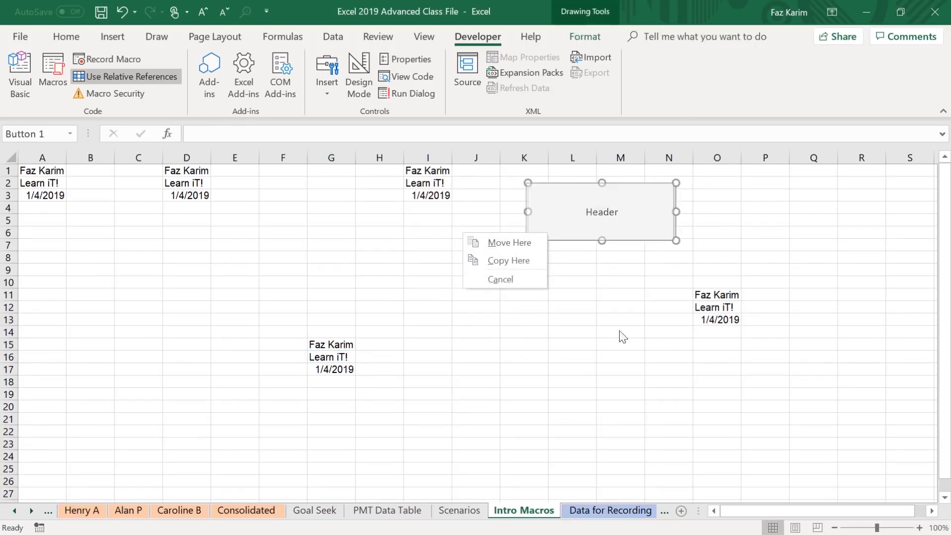
left_click_drag(676, 240, 696, 243)
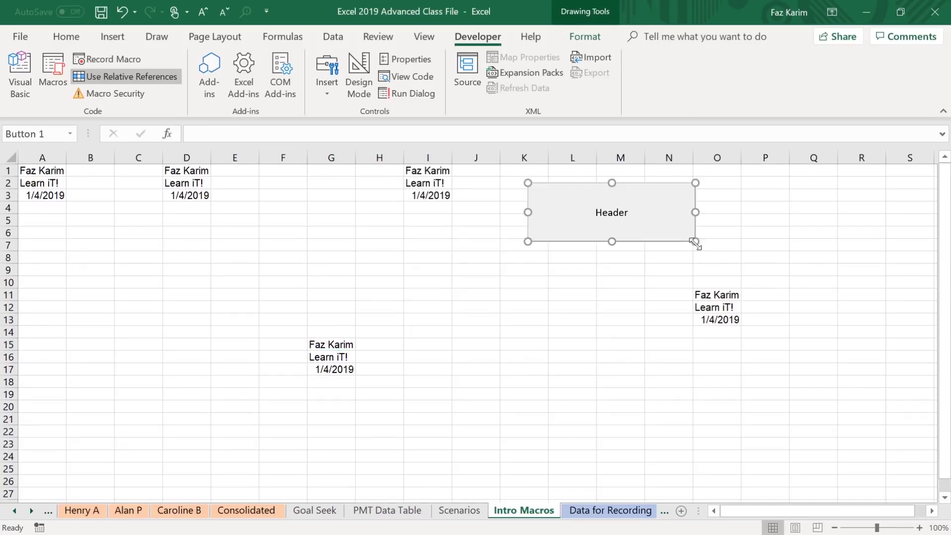
left_click_drag(694, 203, 928, 178)
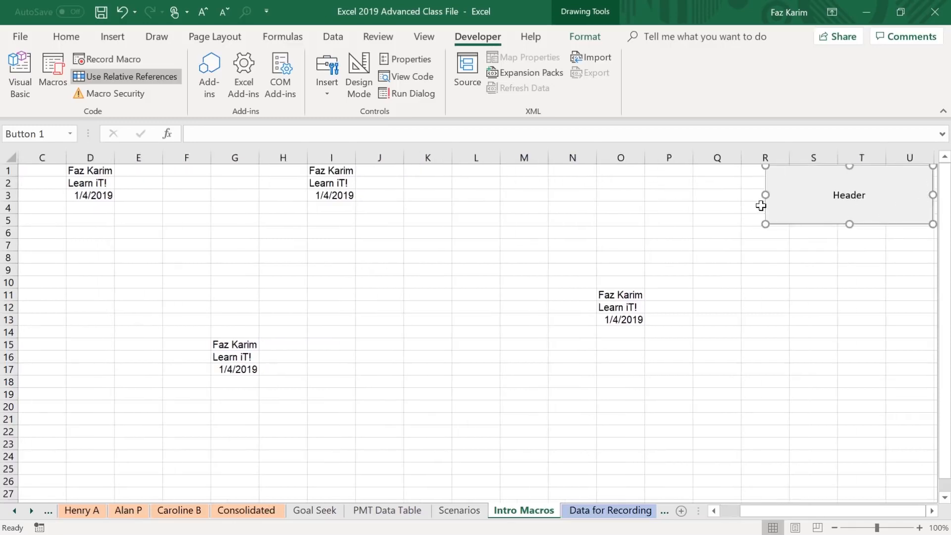
left_click_drag(779, 229, 523, 230)
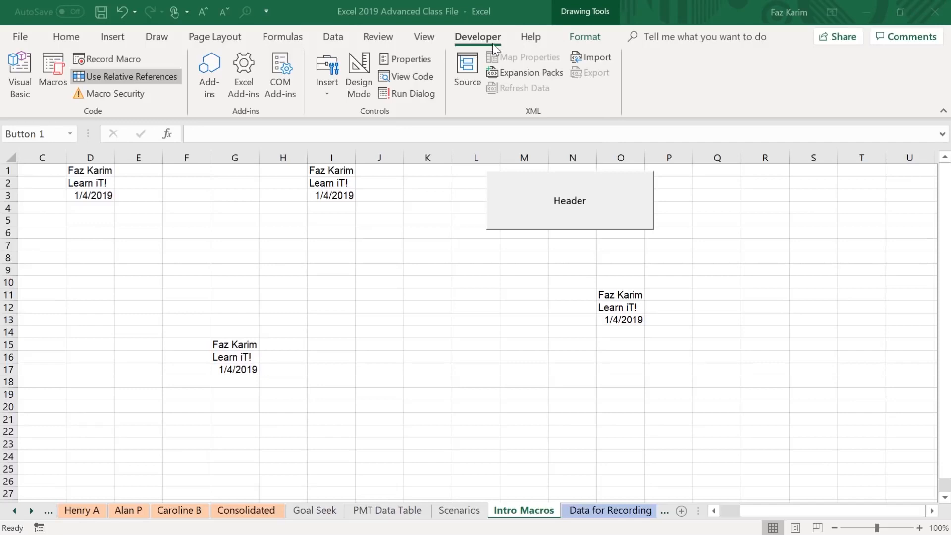
Open the ribbon customization settings in the Excel options.
left_click(28, 37)
left_click(29, 36)
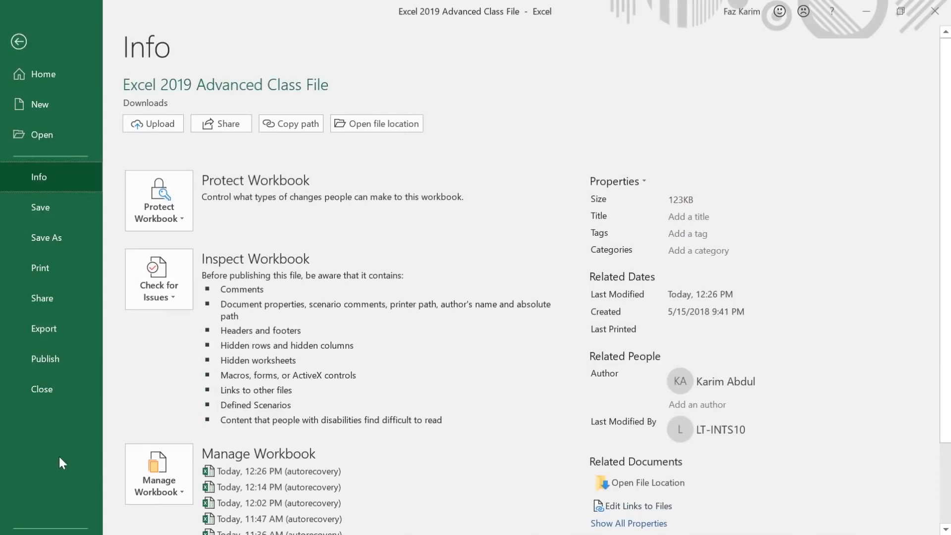
scroll(62, 463, "down", 2)
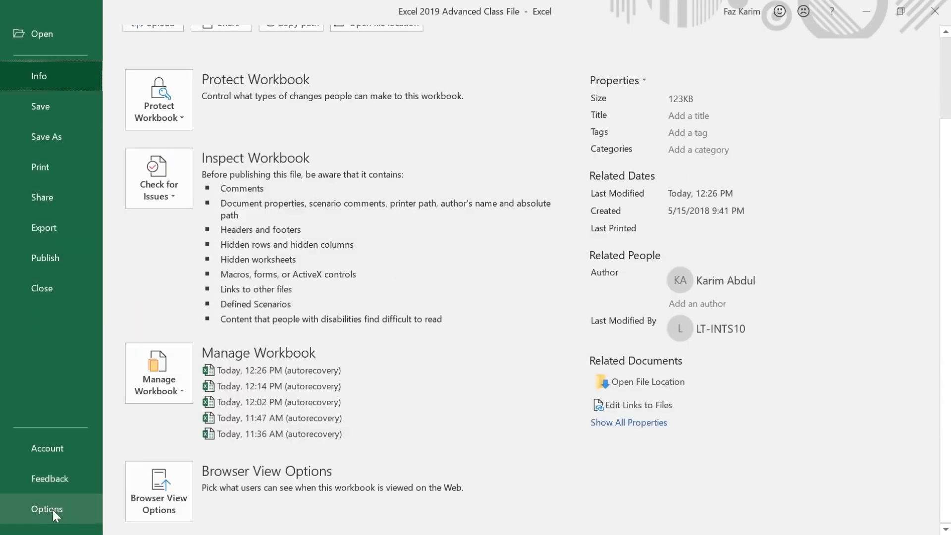
left_click(52, 510)
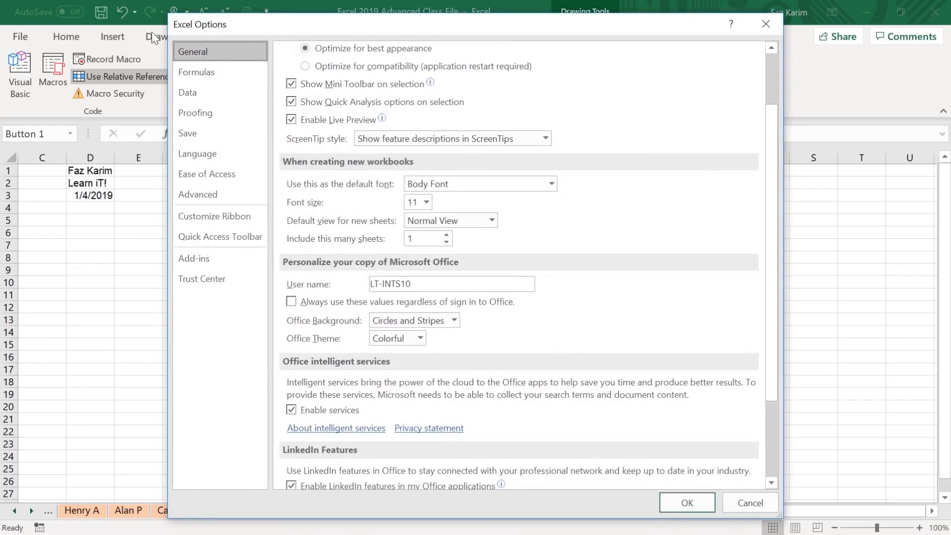
left_click(186, 217)
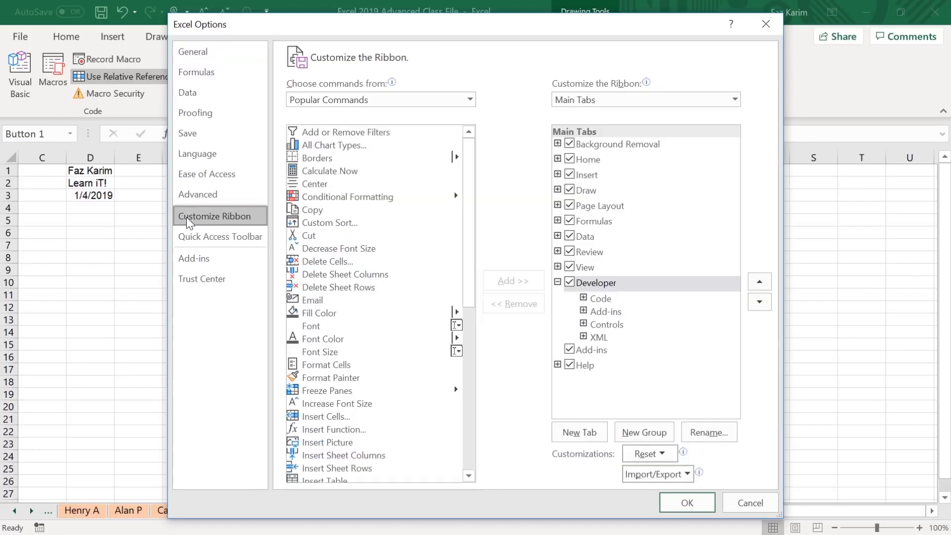
left_click_drag(374, 29, 405, 11)
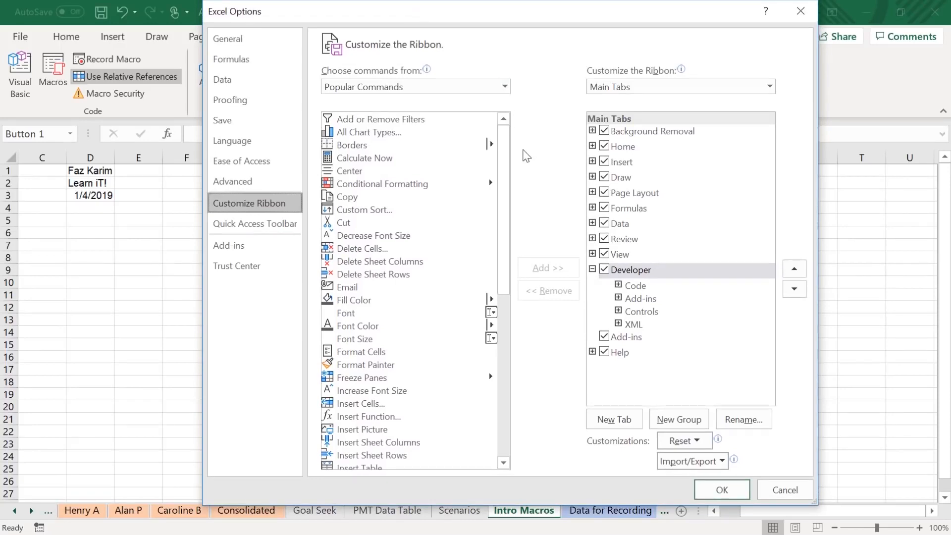
Add a custom ribbon tab after Developer and name it My Macro's.
left_click(635, 428)
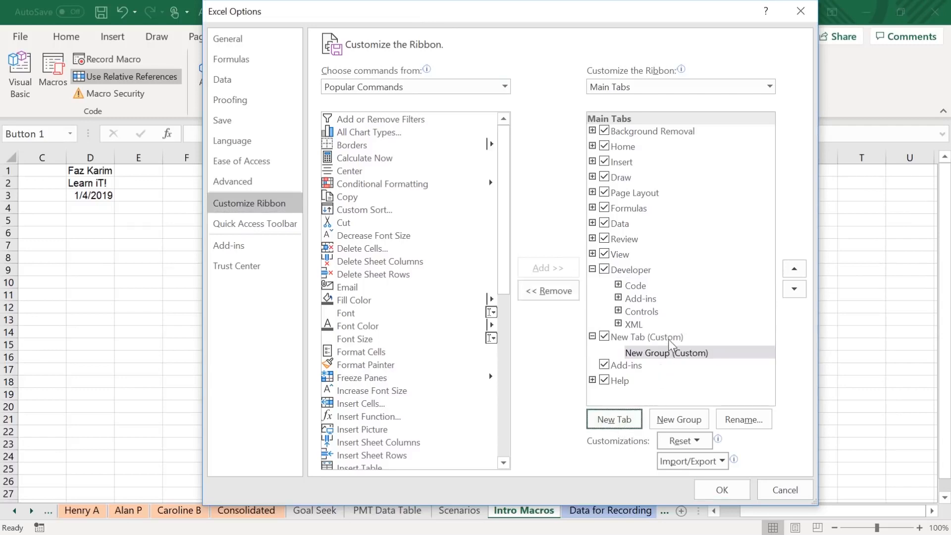
left_click(649, 341)
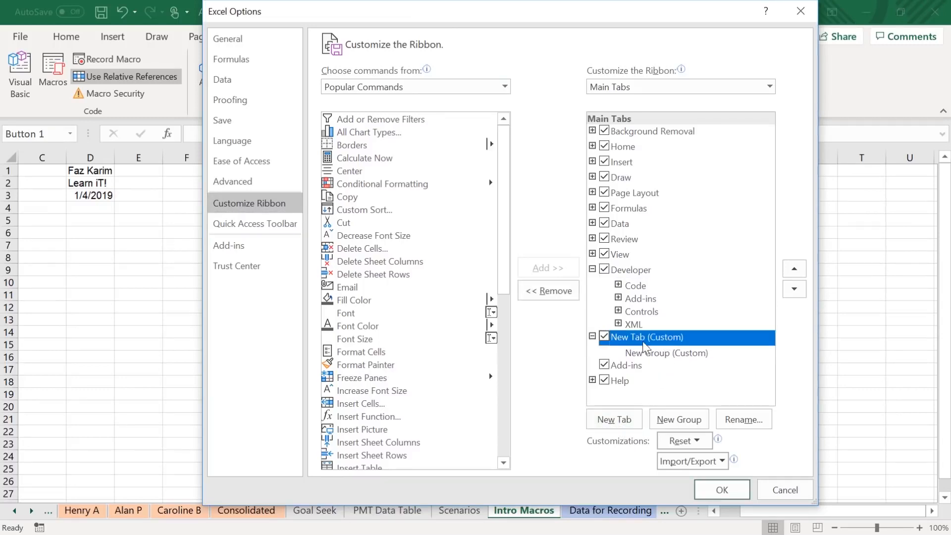
left_click(748, 420)
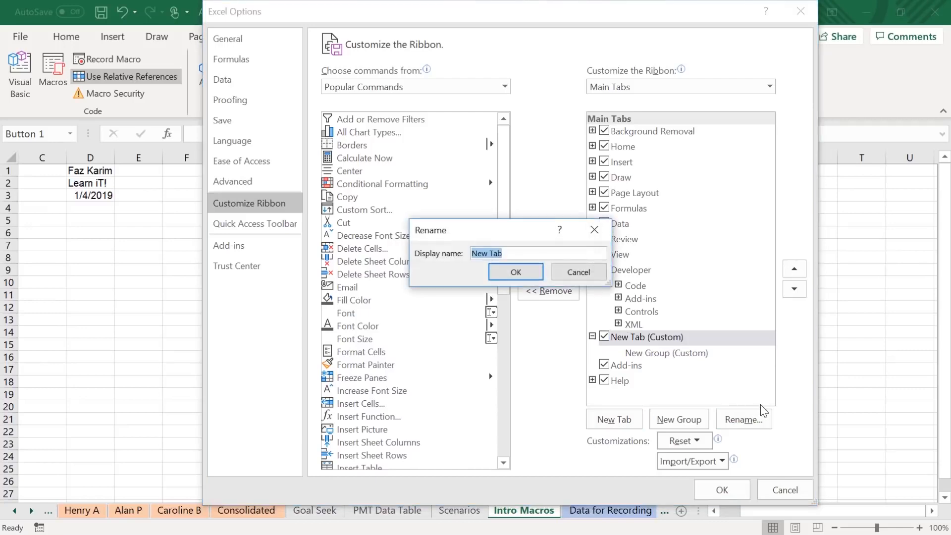
key("BackSpace")
type("My Macro's")
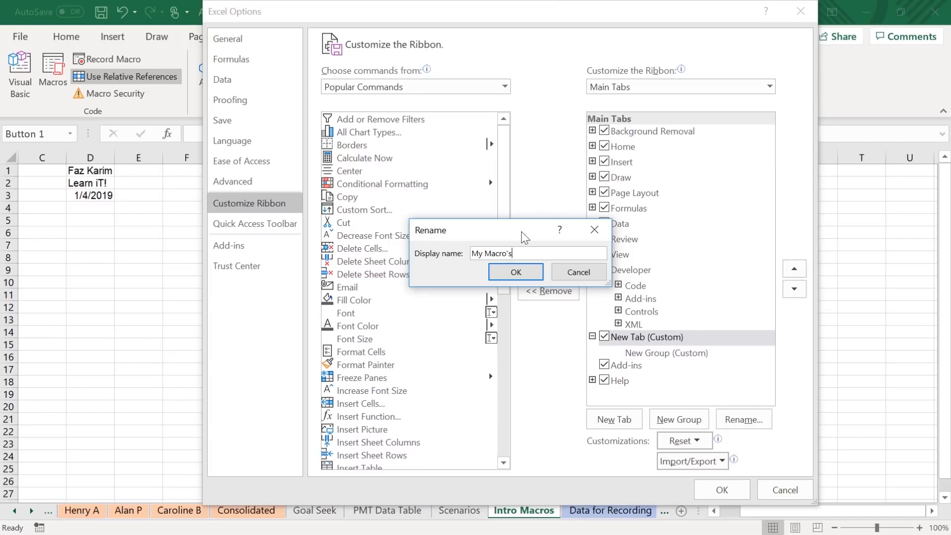
left_click(516, 274)
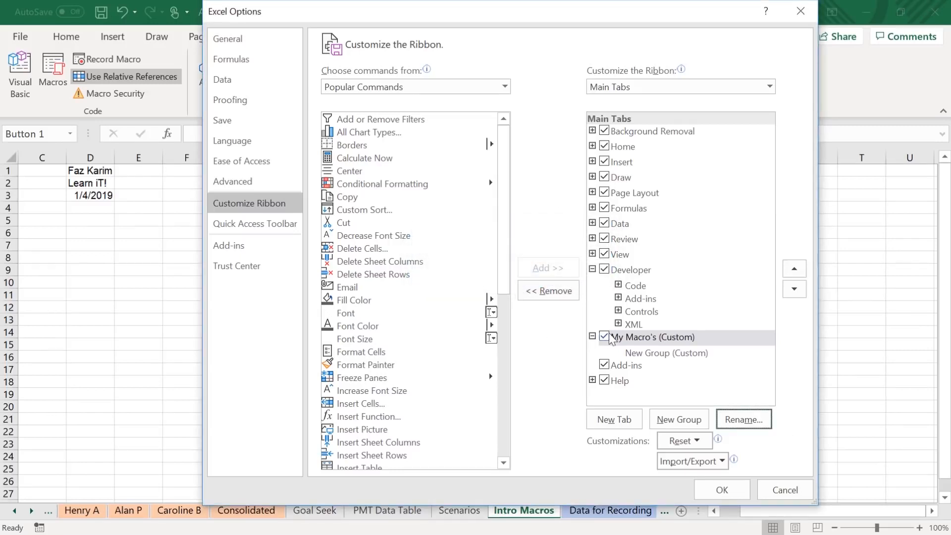
Rename the new group inside the My Macro's tab as Macro's.
left_click(651, 356)
left_click(743, 419)
type("Macro's")
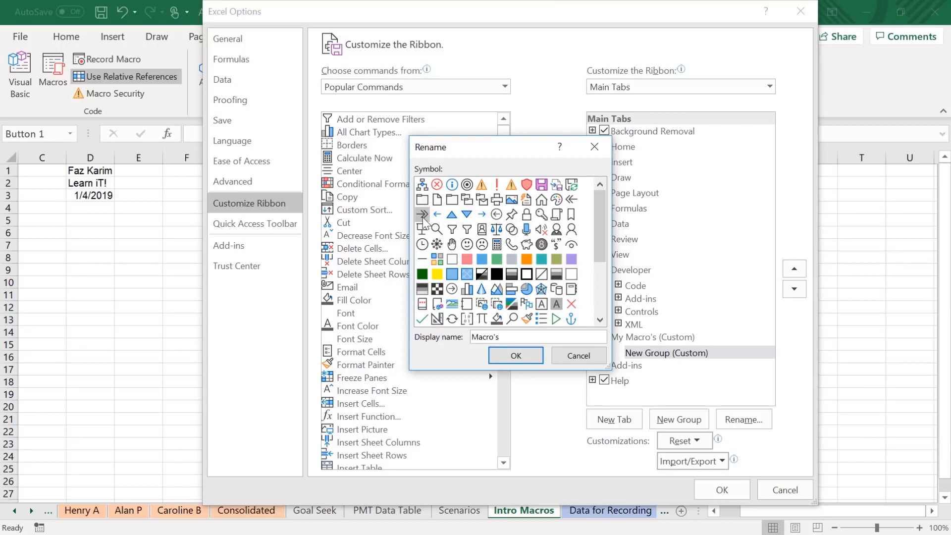
left_click(513, 357)
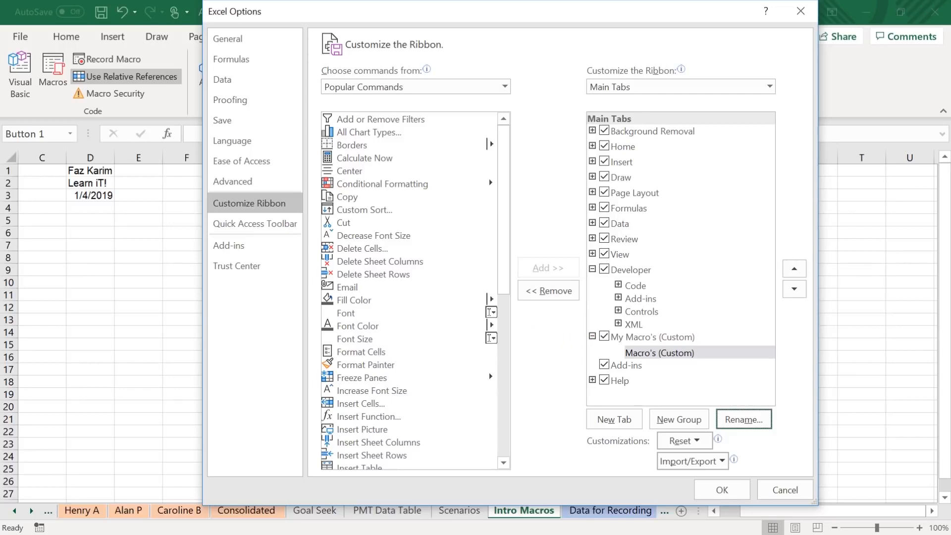
List the available macros as commands and add MyFirstMacro to the custom Macro's group.
left_click(505, 87)
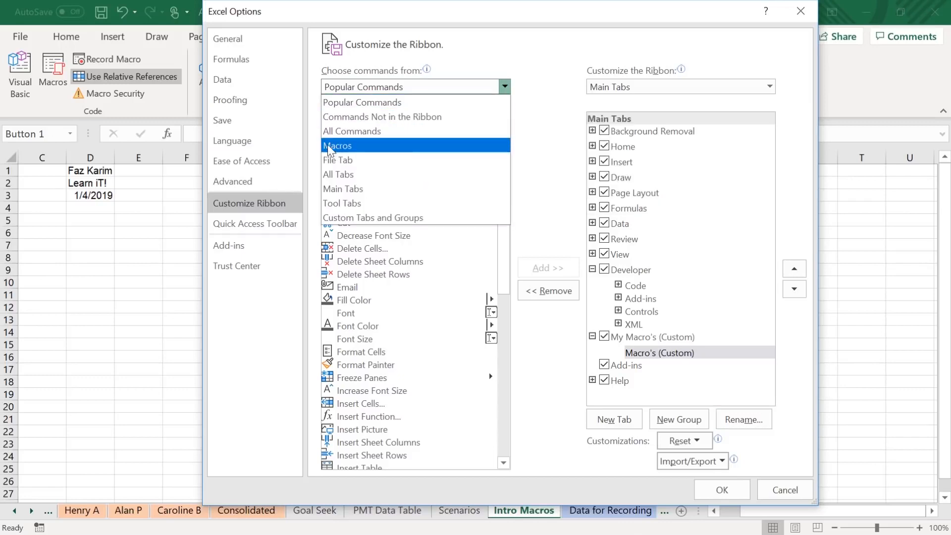
left_click(354, 145)
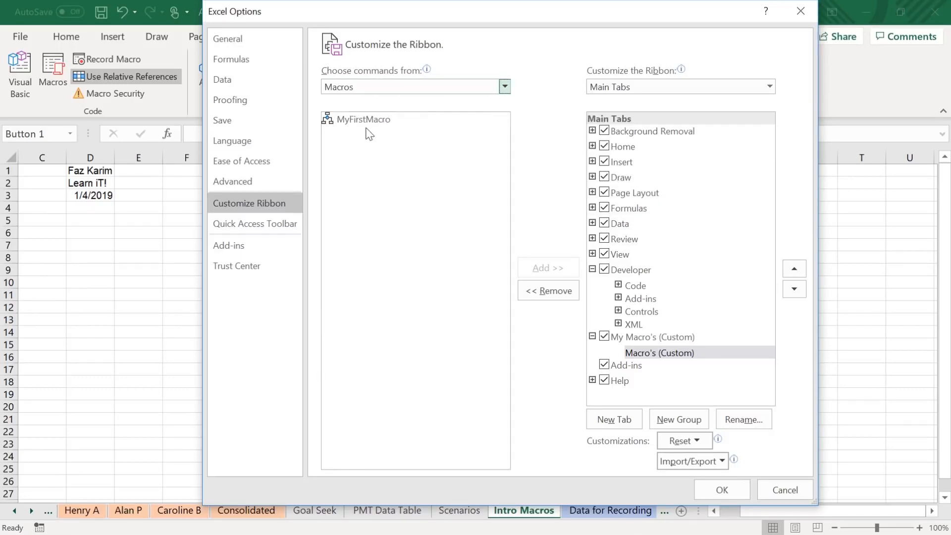
left_click(372, 122)
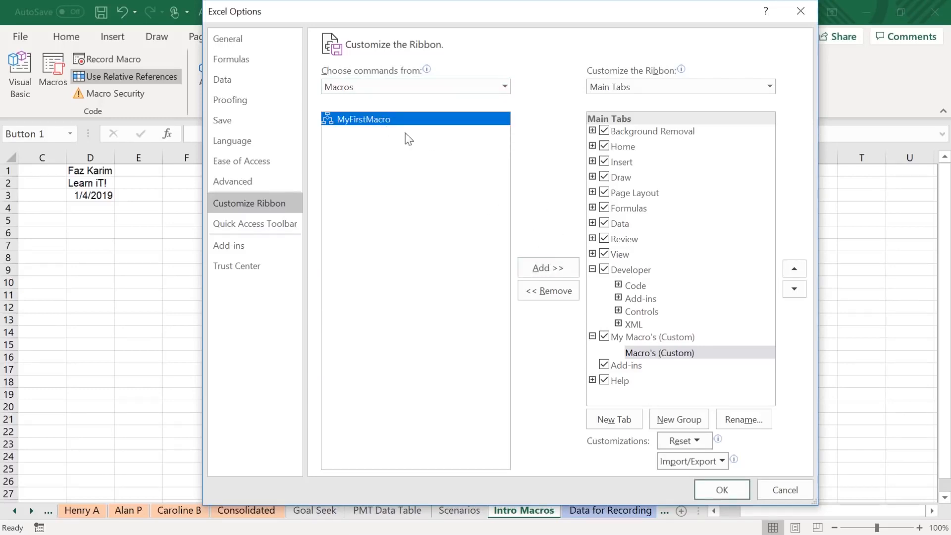
left_click(548, 268)
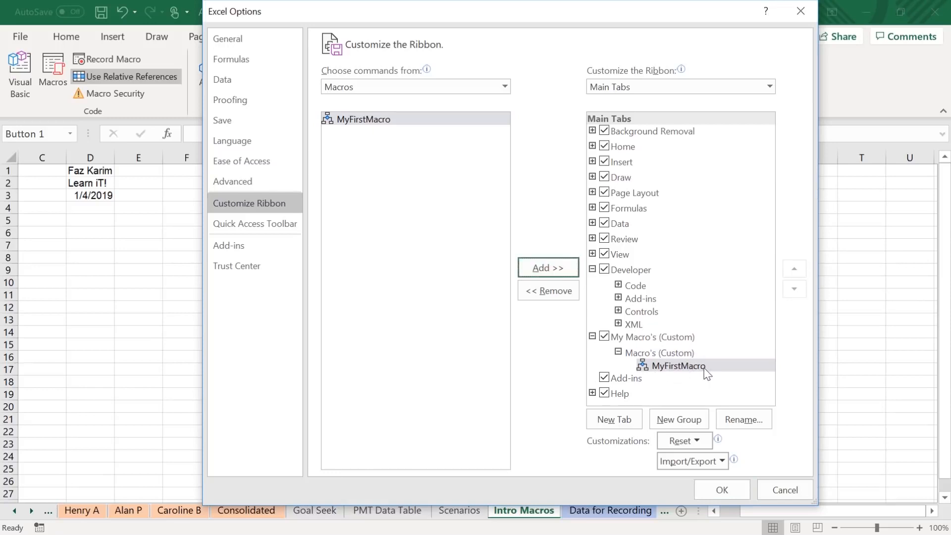
Rename the MyFirstMacro command in the custom group to Header, give it the blank page symbol, and apply the ribbon customization.
left_click(742, 419)
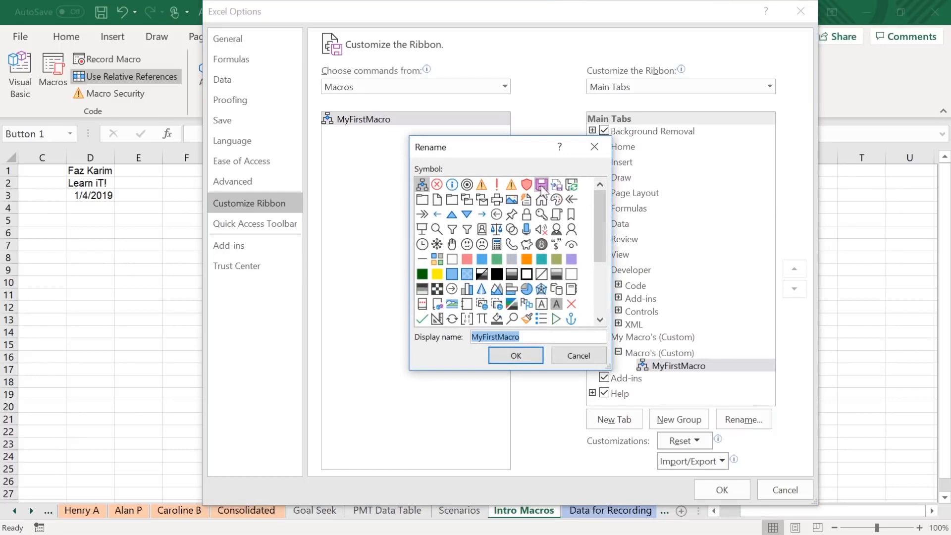
left_click(437, 200)
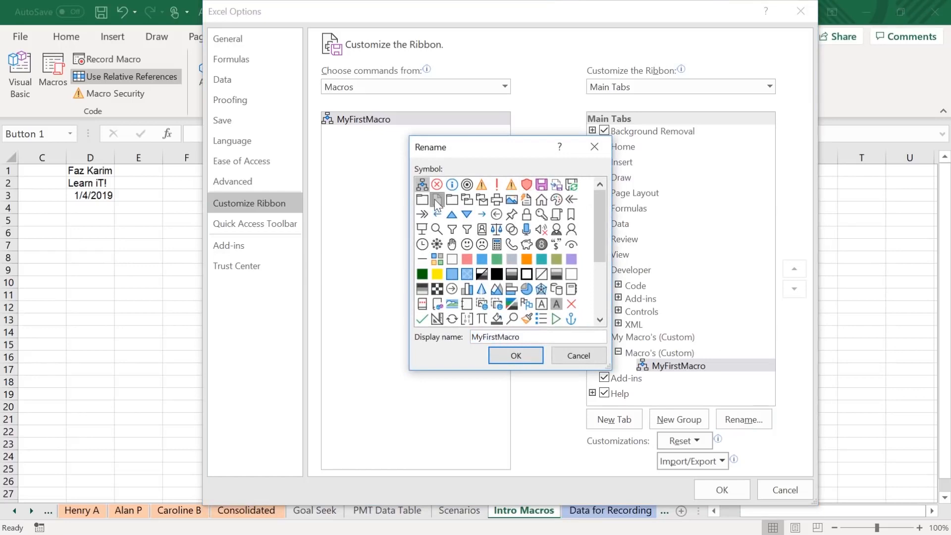
left_click(536, 338)
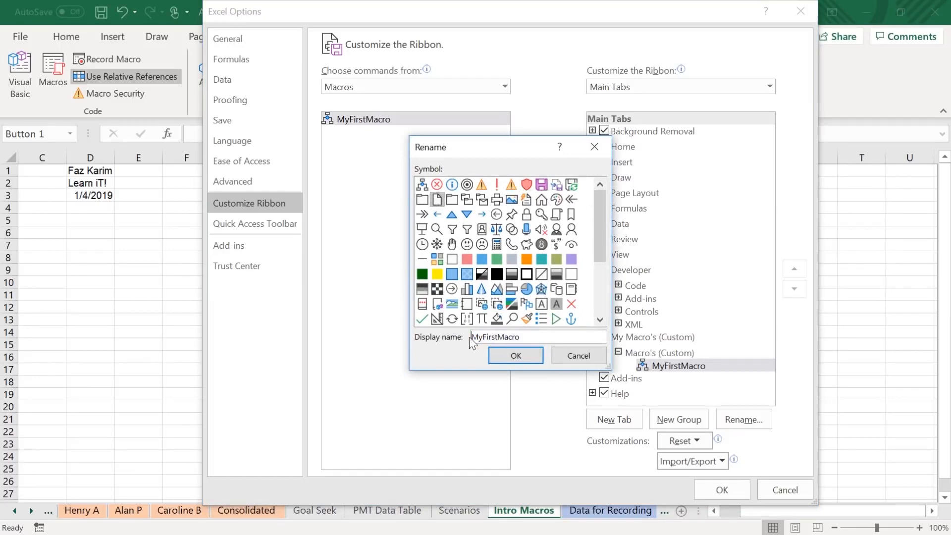
left_click_drag(534, 335, 465, 338)
key("BackSpace")
type("Header")
left_click(533, 360)
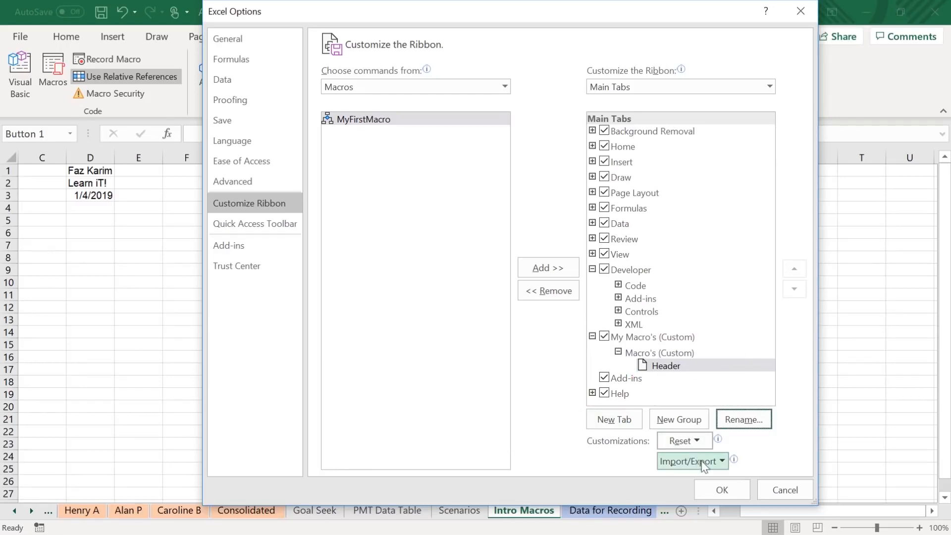
left_click(722, 489)
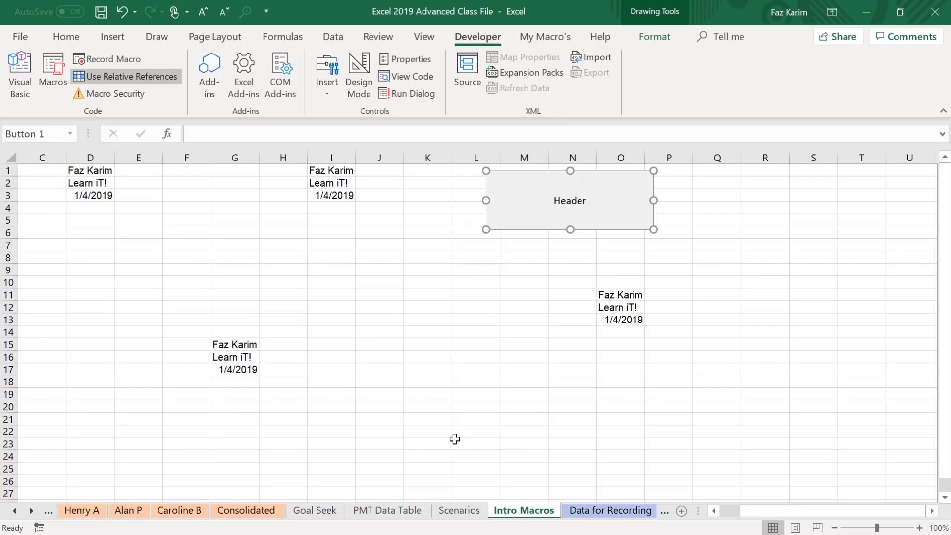
Run the Header macro at cell F6 using the custom My Macro's ribbon command.
left_click(532, 40)
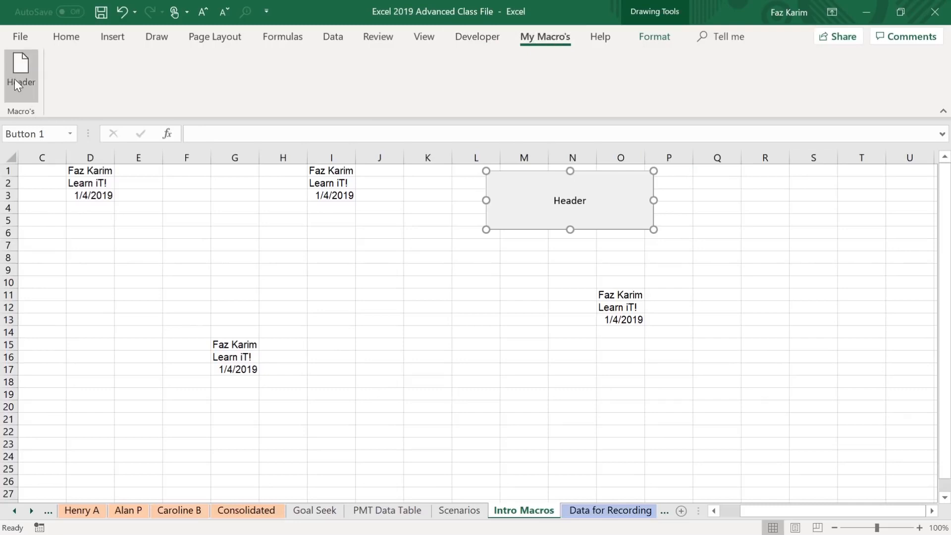
left_click(194, 229)
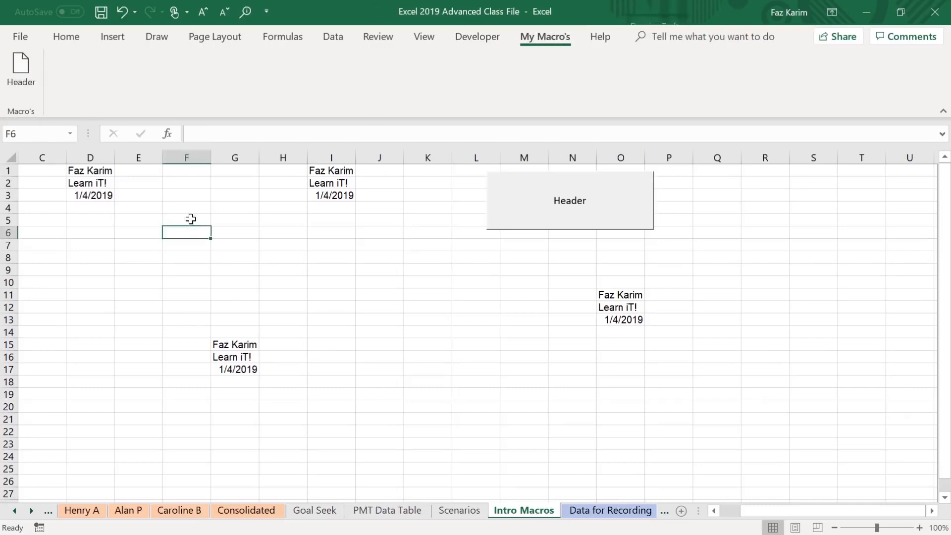
left_click(19, 67)
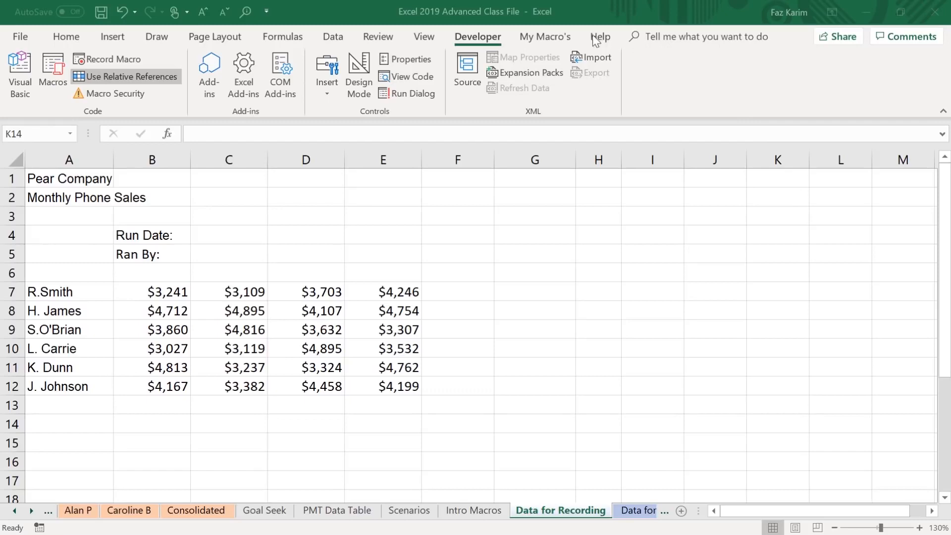
Examine the phone sales data on the Data for Running, More Data and Final Run sheets, and return to Data for Recording.
left_click(566, 40)
left_click(566, 40)
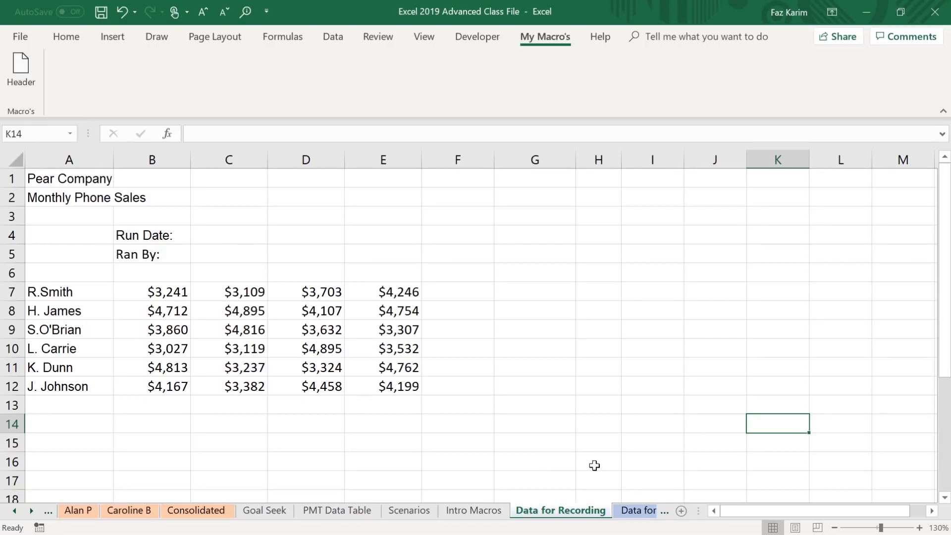
left_click(638, 510)
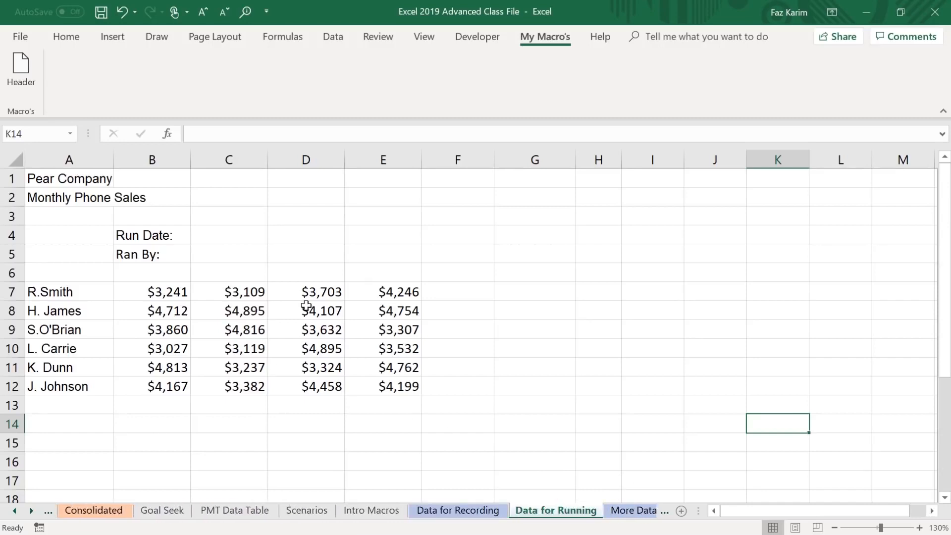
left_click(634, 511)
scroll(237, 352, "down", 4)
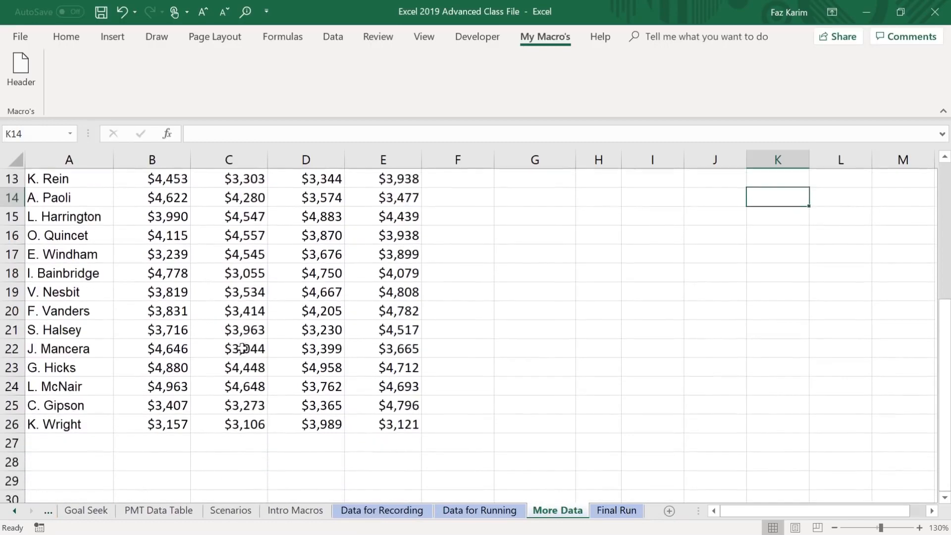
scroll(248, 356, "up", 6)
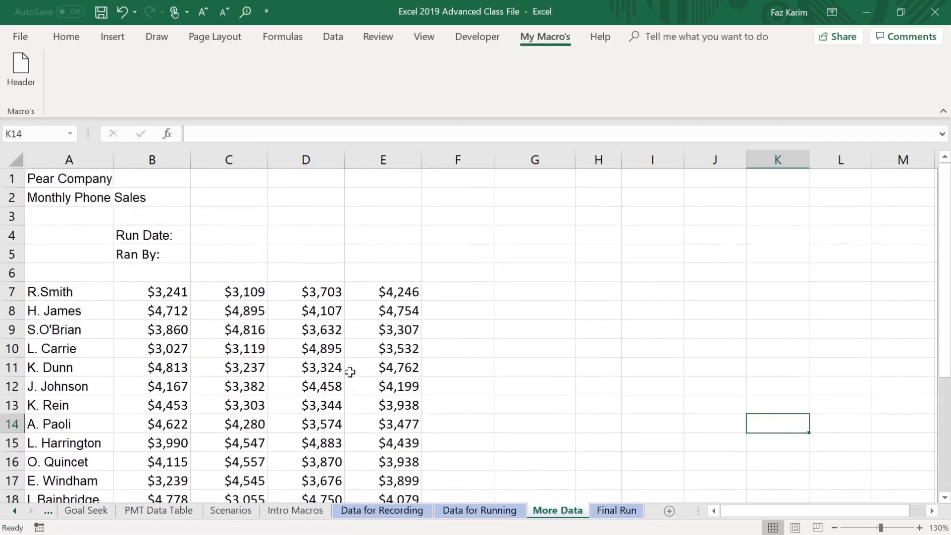
left_click(616, 510)
scroll(369, 423, "down", 3)
scroll(370, 423, "down", 1)
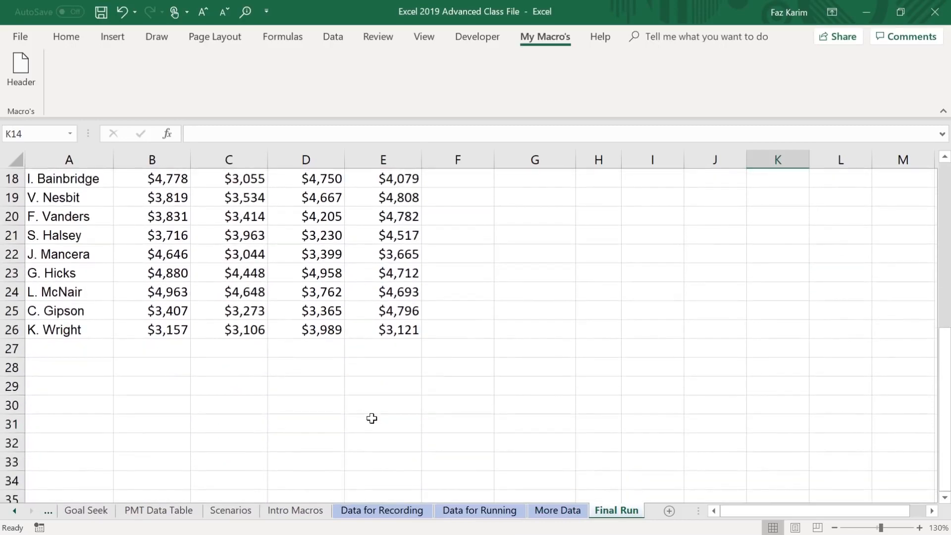
scroll(372, 419, "up", 6)
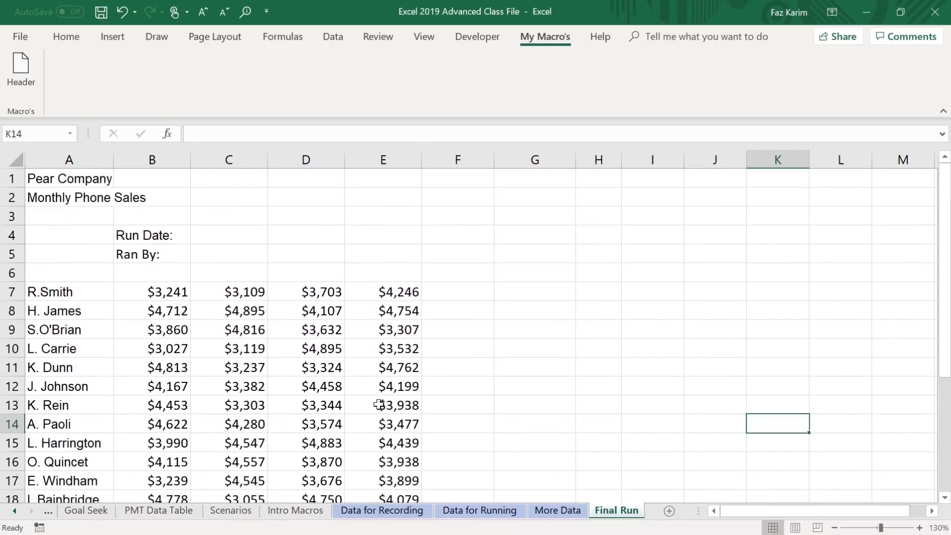
left_click(395, 512)
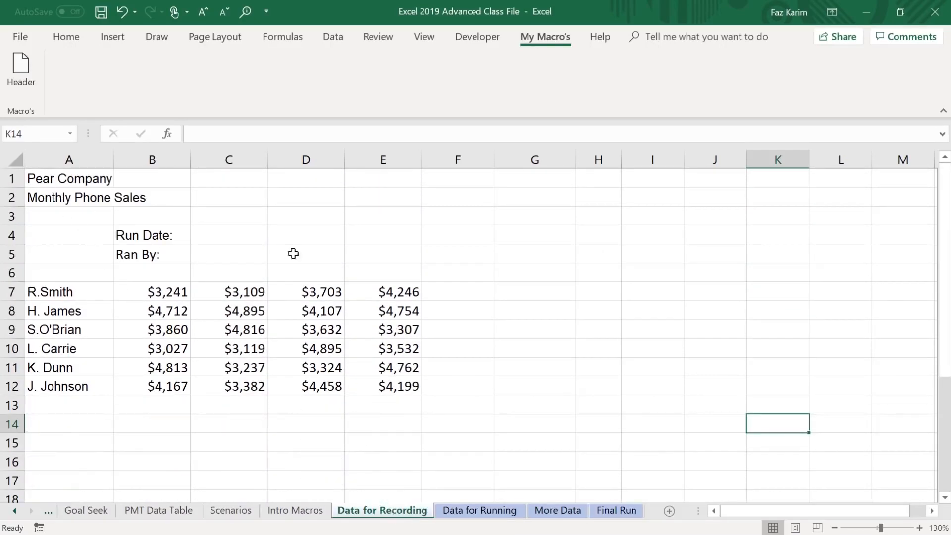
left_click(505, 514)
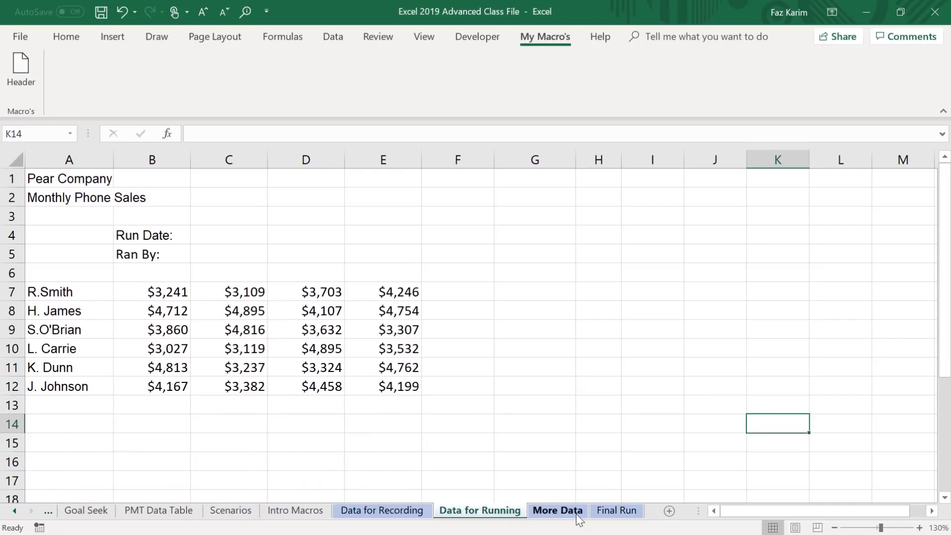
left_click(573, 513)
left_click(607, 509)
left_click(561, 515)
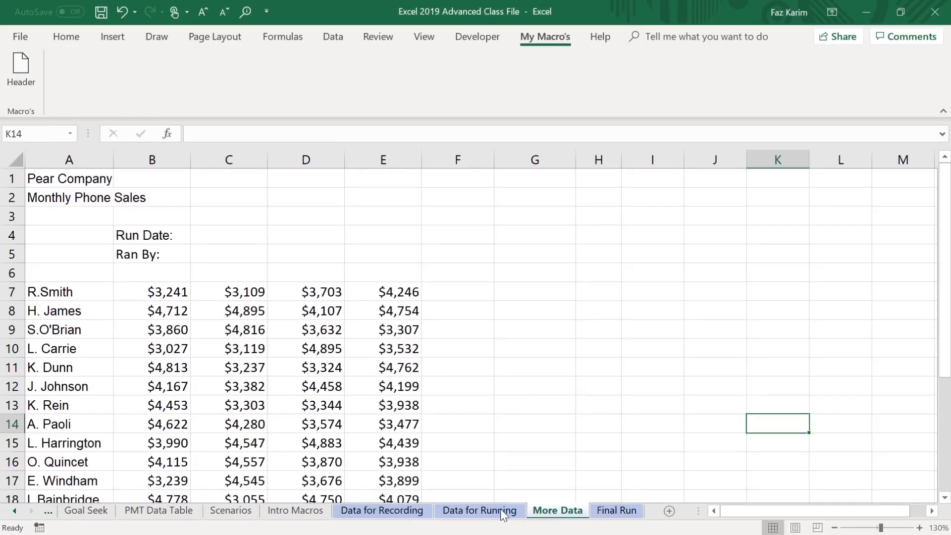
left_click(469, 512)
left_click(403, 513)
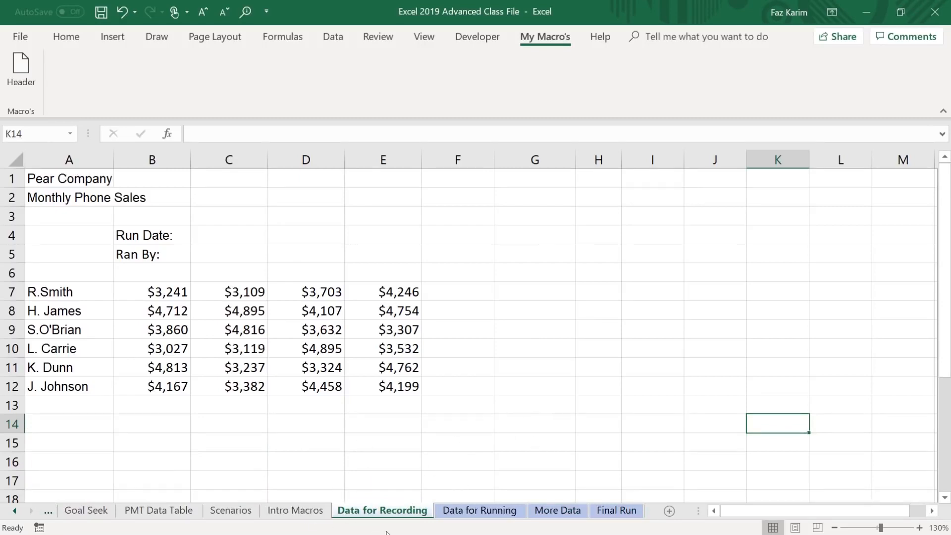
Set up a new relative-reference macro recording from cell A1, named FormatMacro with the shortcut Ctrl+Shift+F.
left_click(489, 36)
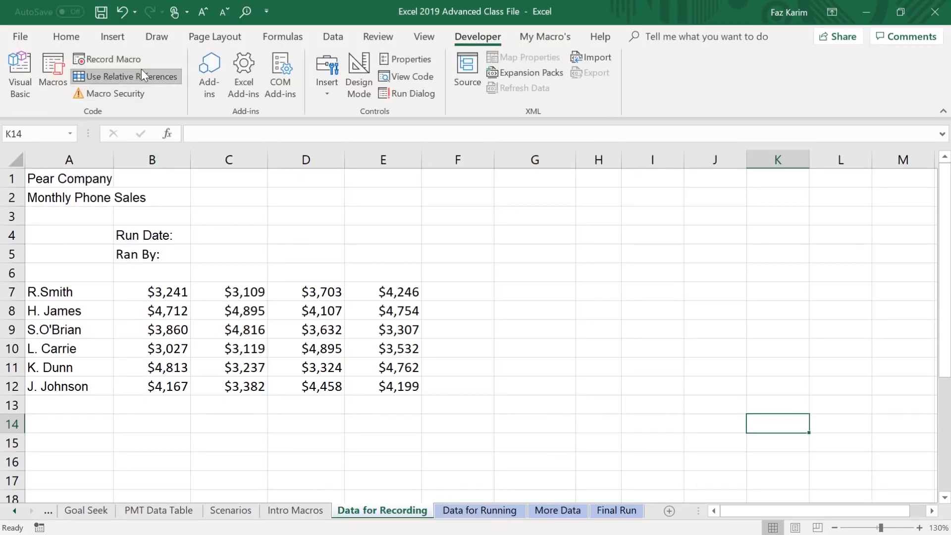
left_click(164, 75)
left_click(92, 179)
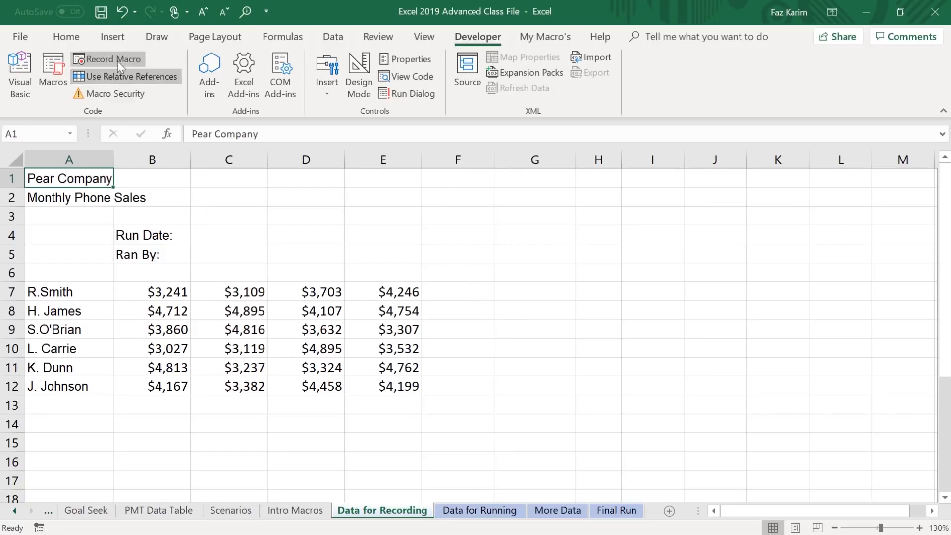
left_click(107, 59)
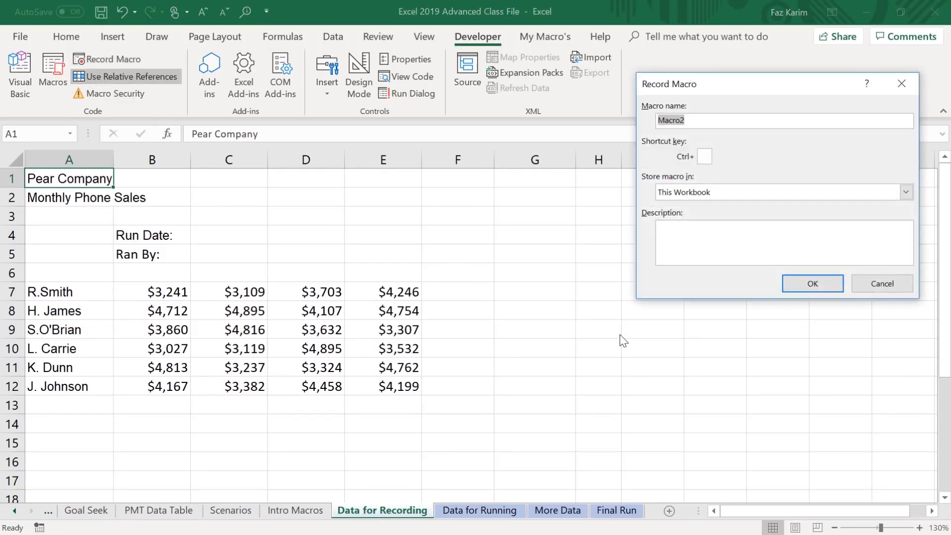
type("FormatMacro")
left_click(703, 157)
type("F")
Describe the macro as "This will format the spreadsheet regardless of extra columns or newly added rows." and start recording.
left_click(707, 241)
type("This will format ")
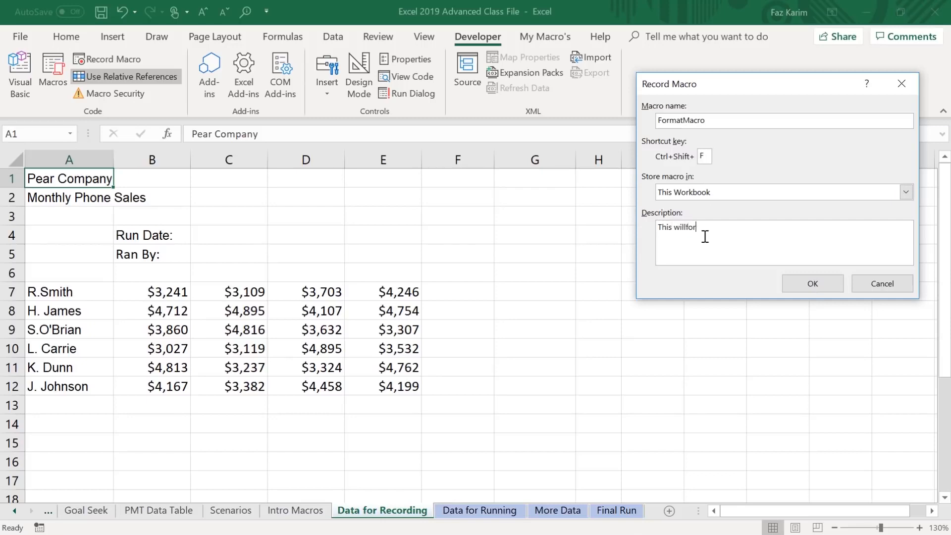
type("the spreadsheet regardless of extra columns or ")
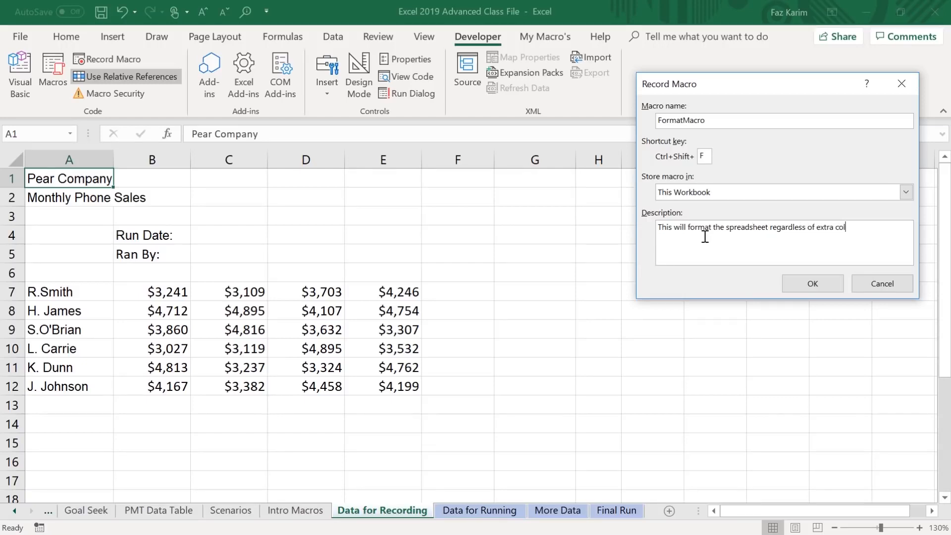
type("newly added ro")
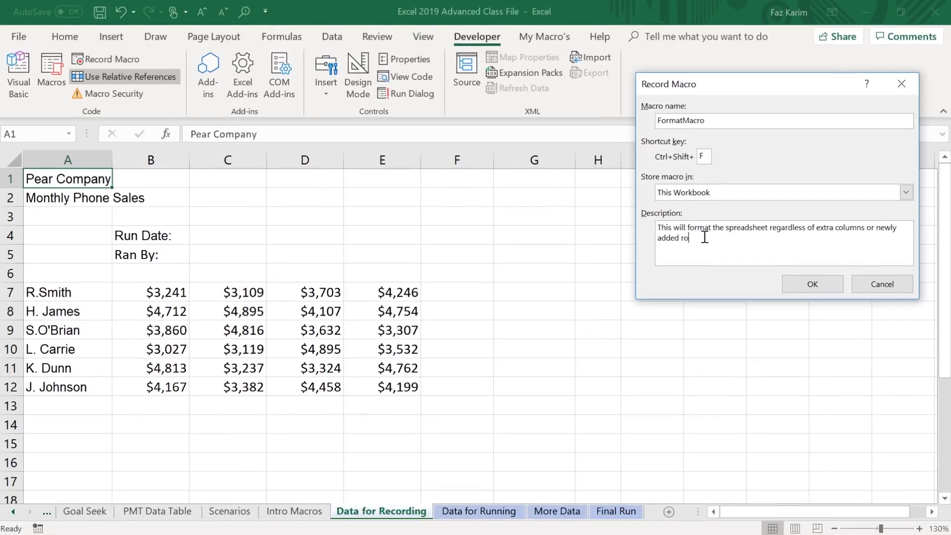
type("ws.")
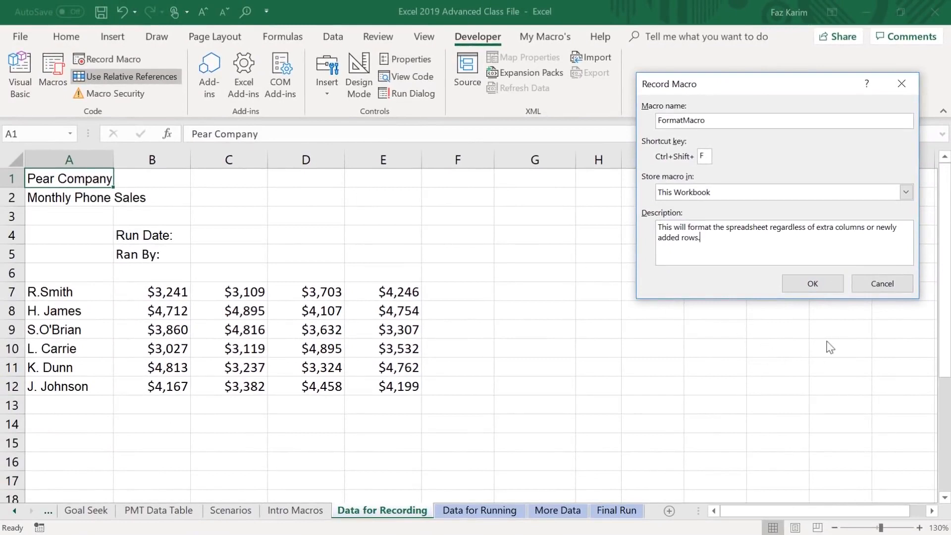
left_click(813, 286)
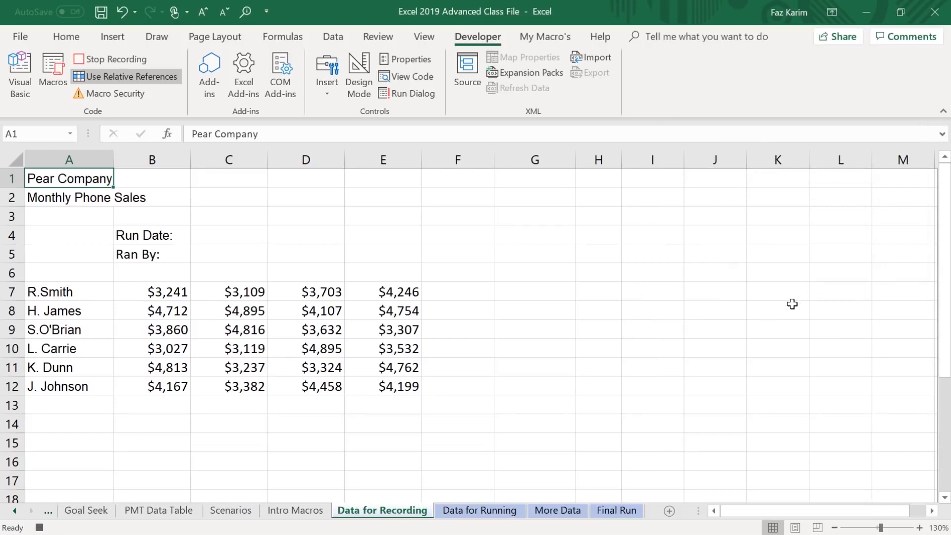
Apply the Title cell style to the Pear Company heading in A1.
left_click(75, 38)
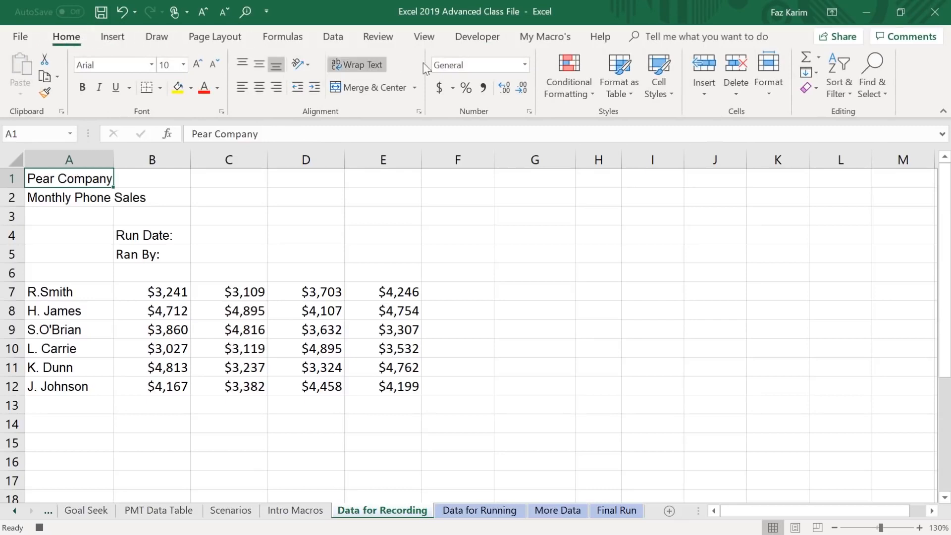
left_click(661, 86)
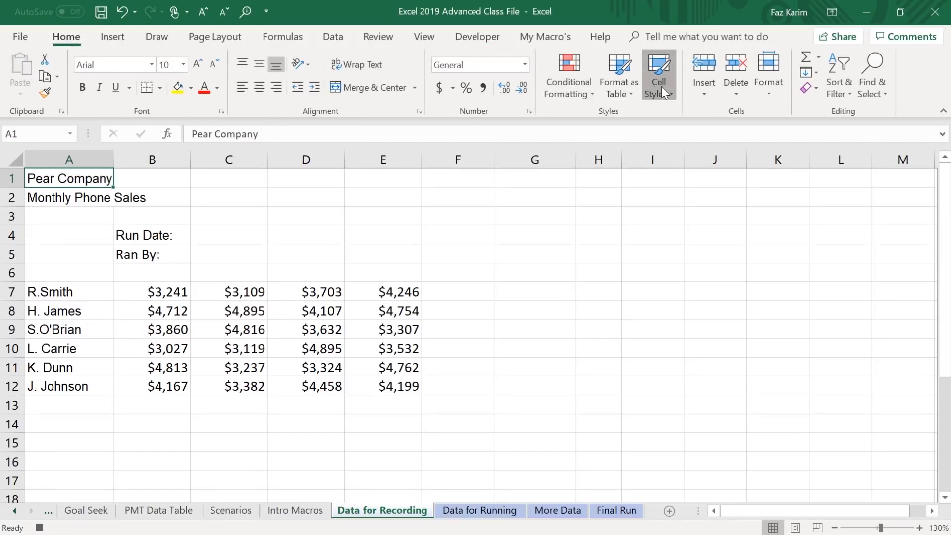
left_click(815, 312)
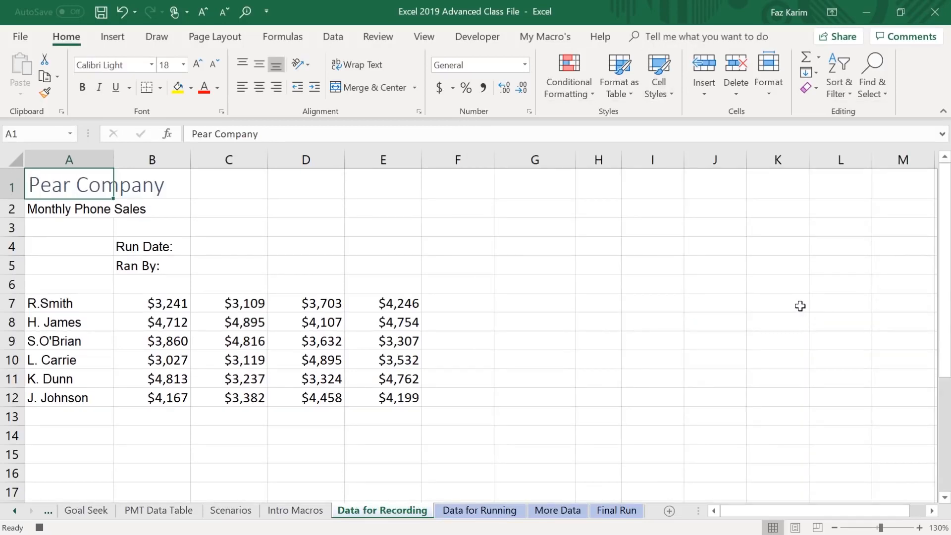
Enter the formula =TODAY() in C4 beside Run Date and select cell C5 beside Ran By.
key("Down")
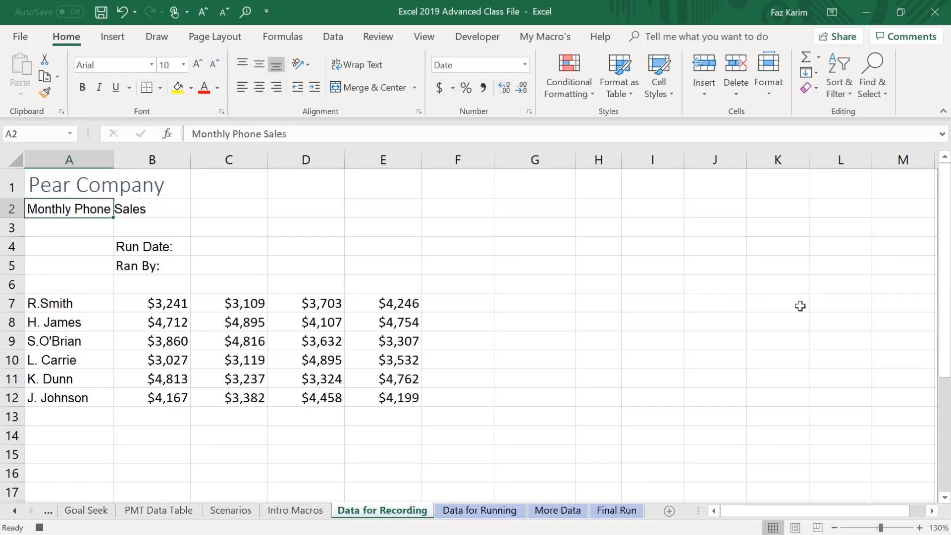
key("Down")
key("Down")
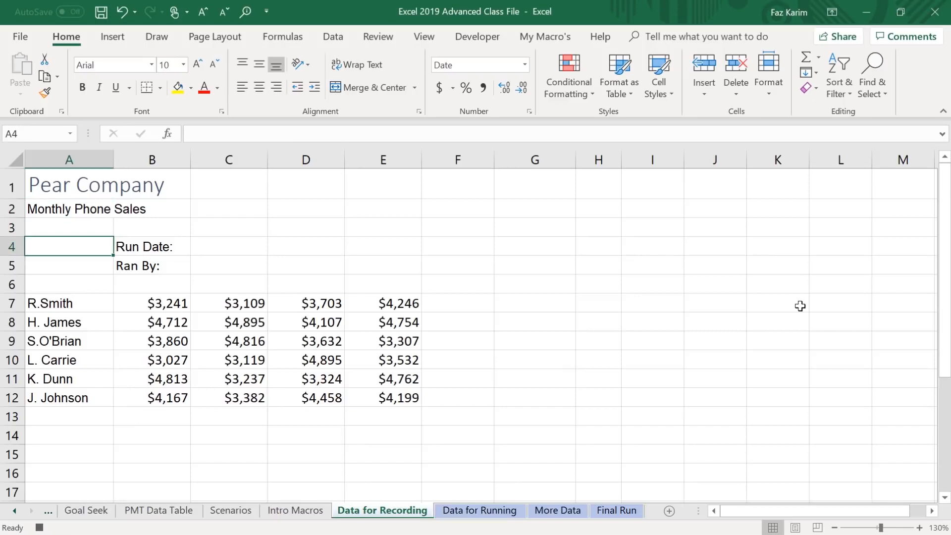
key("Right")
key("Right")
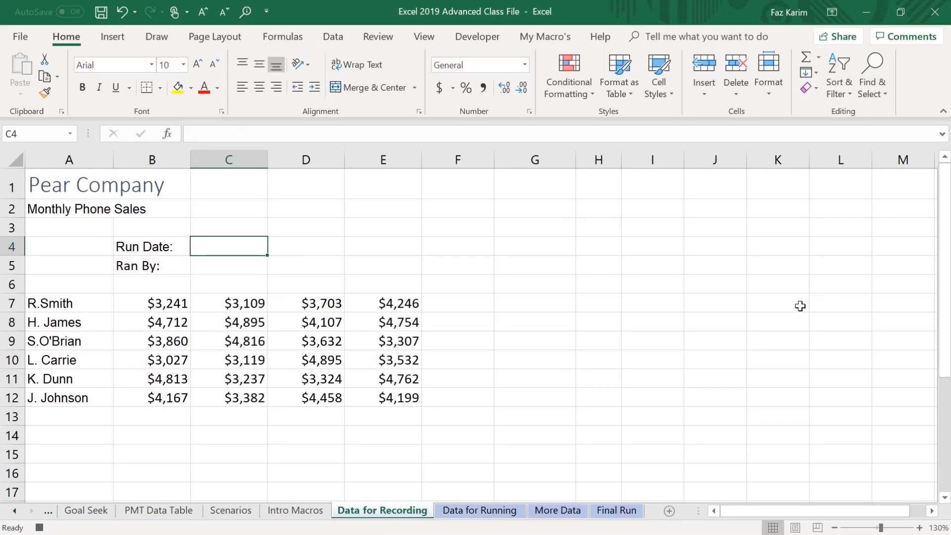
type("=today")
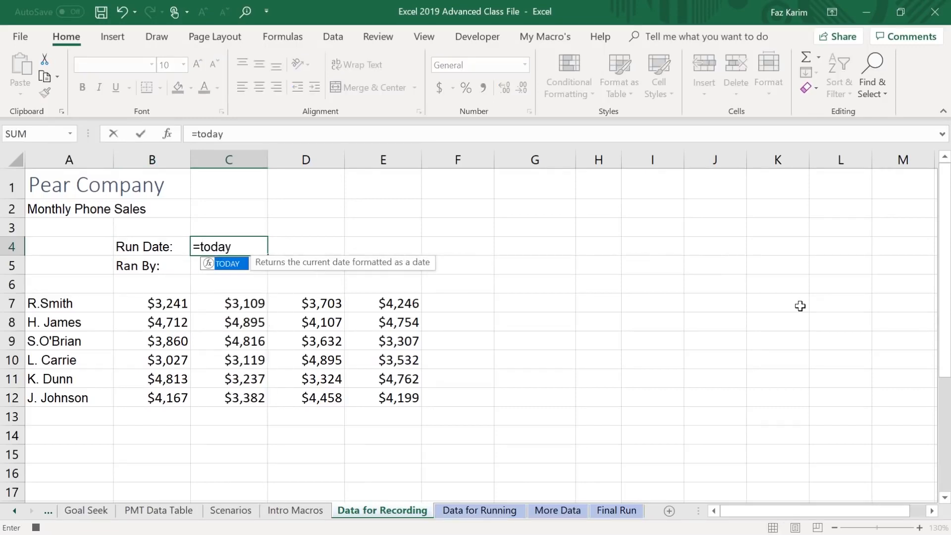
key("Tab")
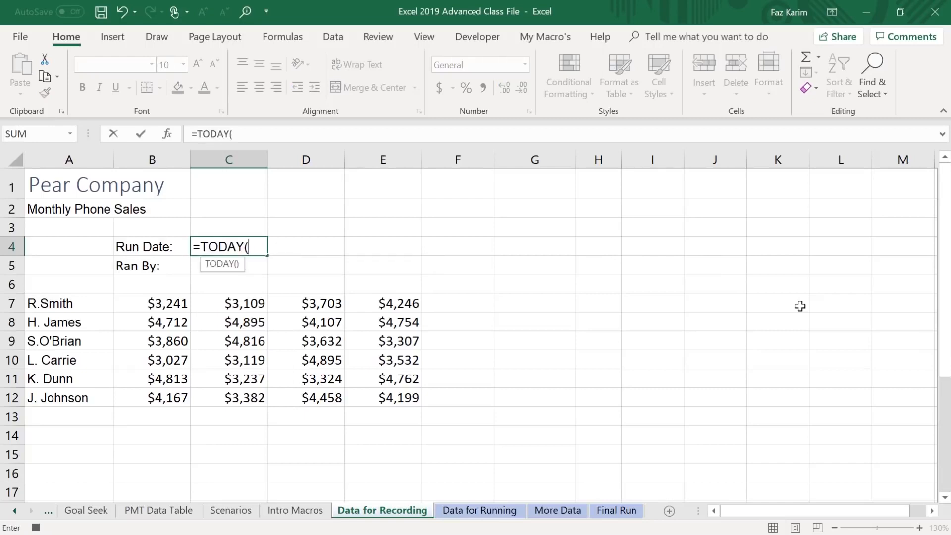
type(")")
key("ctrl+Return")
key("Right")
key("Right")
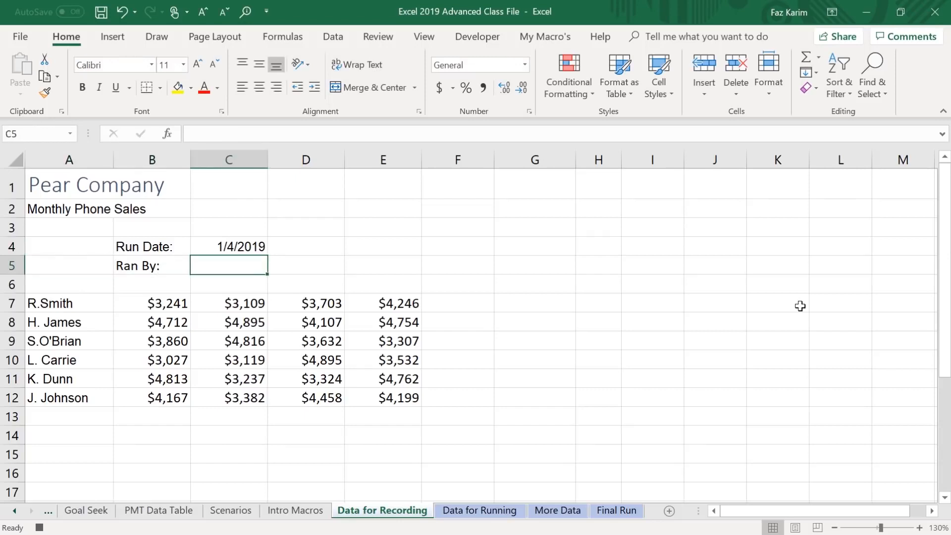
Enter the initials FK in C5 beside Ran By and move to cell A7 at the start of the sales data.
type("FK")
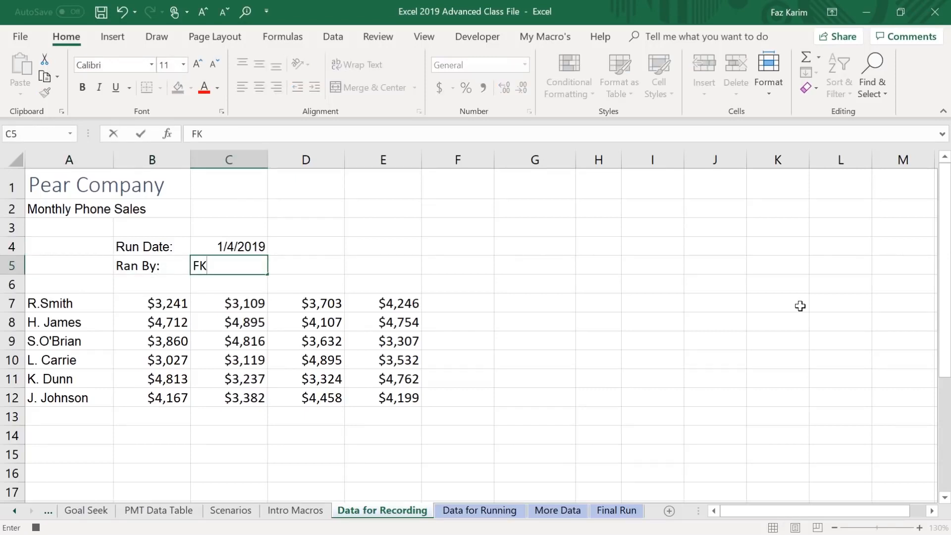
key("Return")
key("Down")
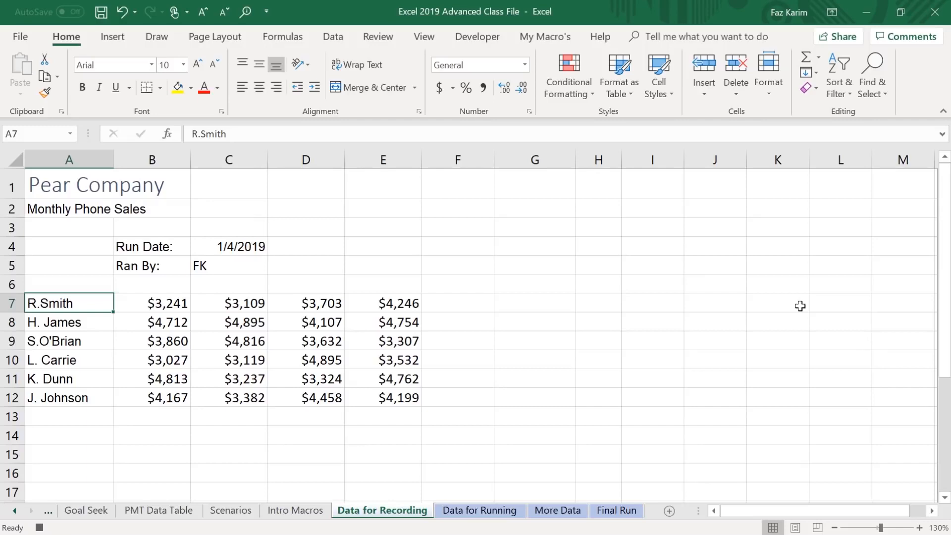
Select the sales data from A7 to its last filled column and row, and apply the Input cell style.
key("ctrl+shift+Right")
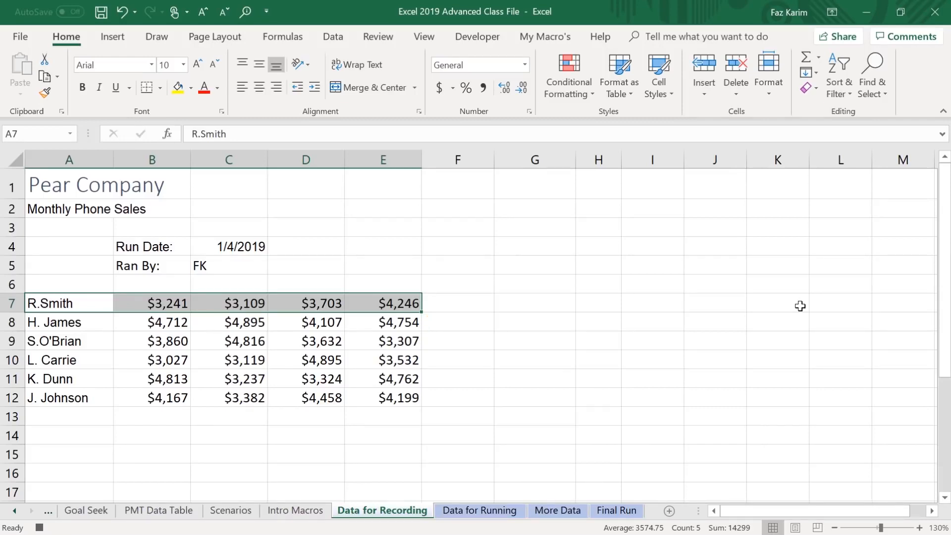
key("ctrl+shift+Down")
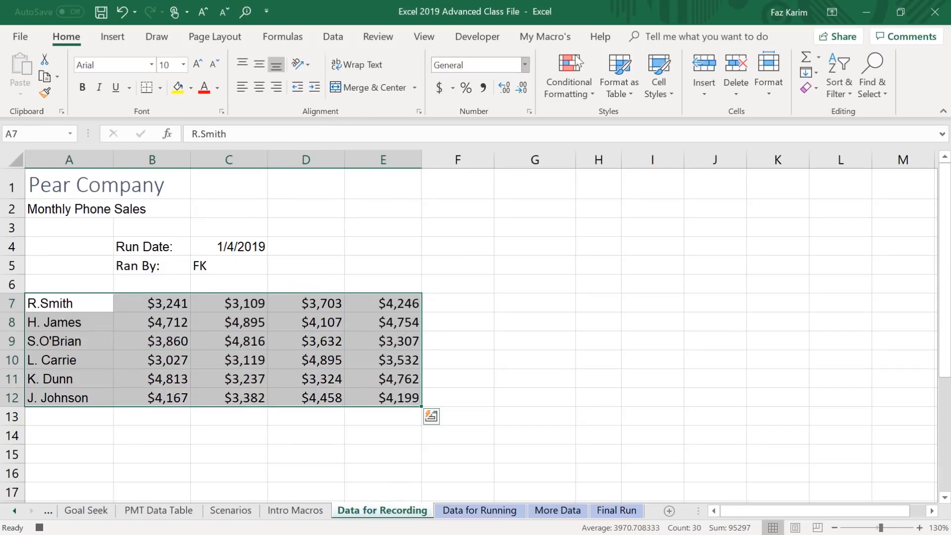
left_click(664, 77)
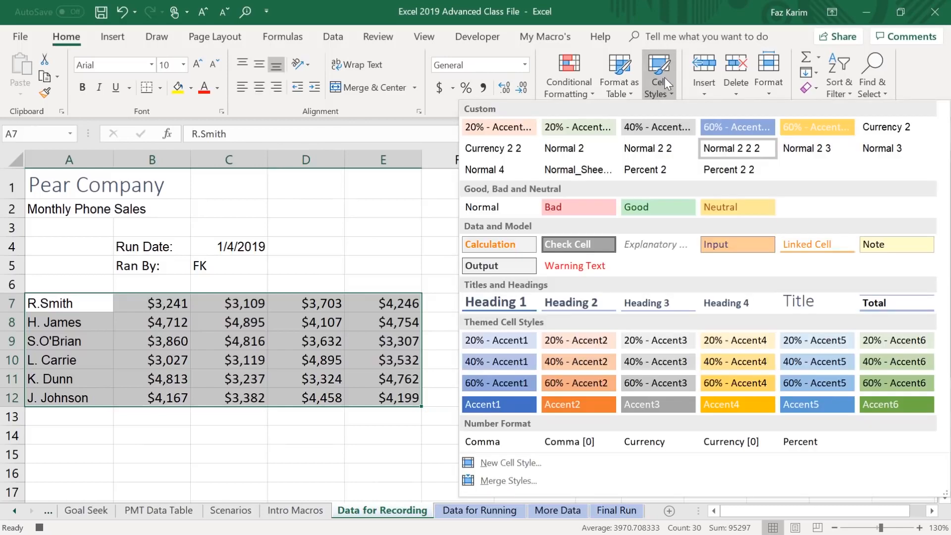
left_click(727, 244)
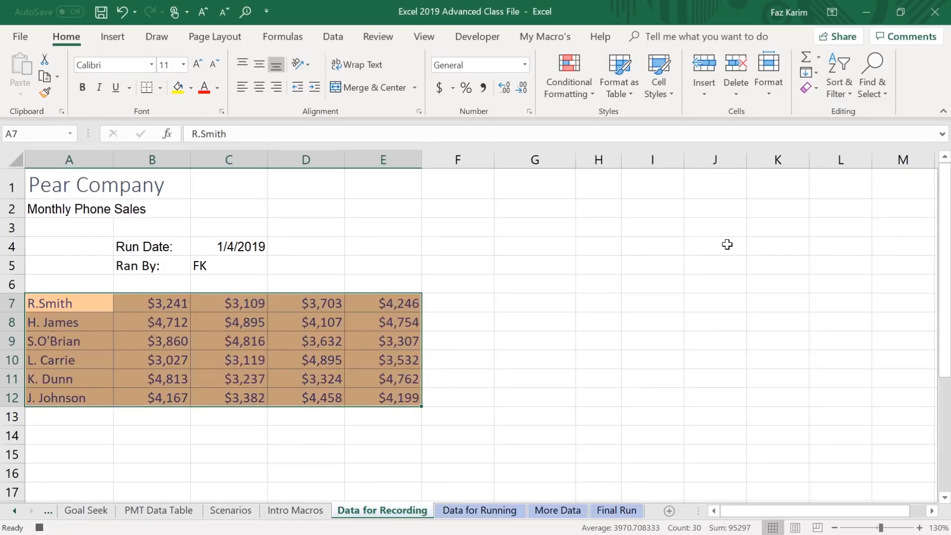
Return to cell A1 and stop recording the macro.
key("ctrl+Home")
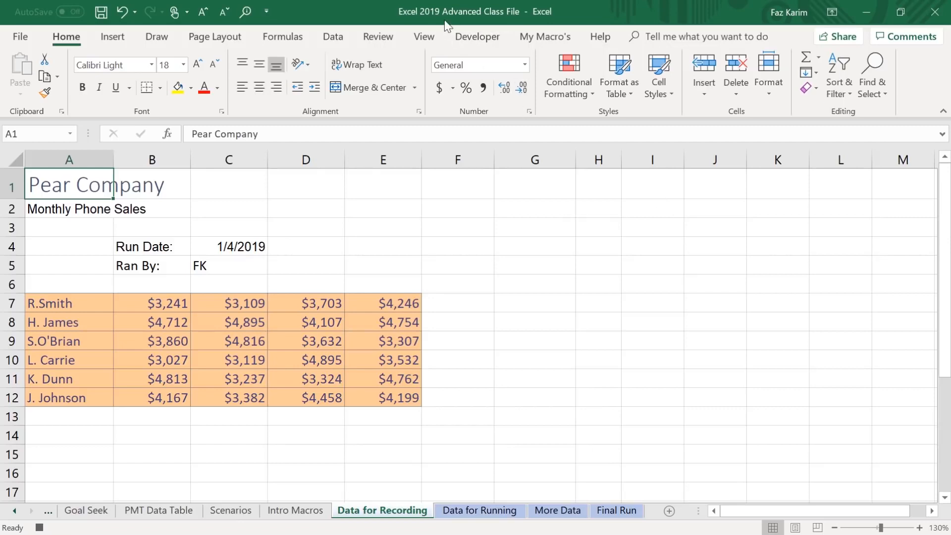
left_click(479, 39)
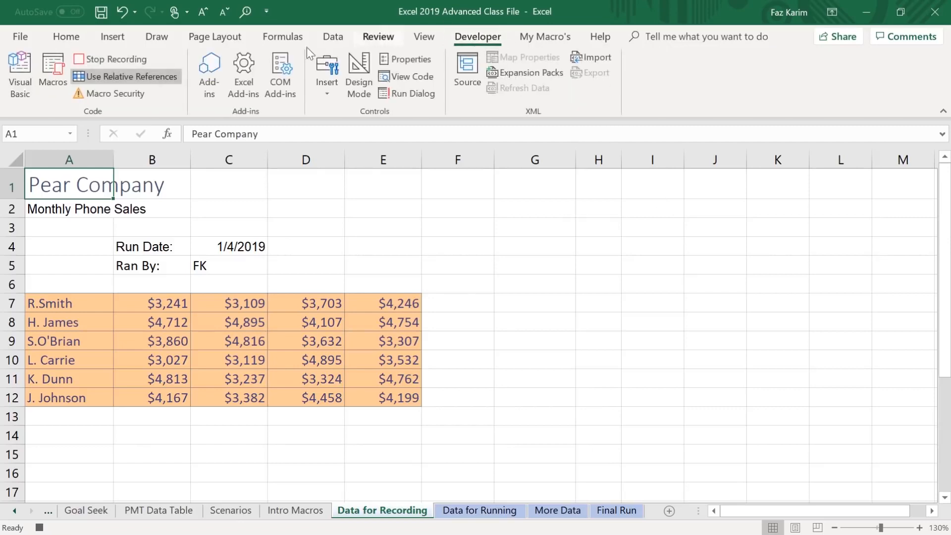
left_click(112, 59)
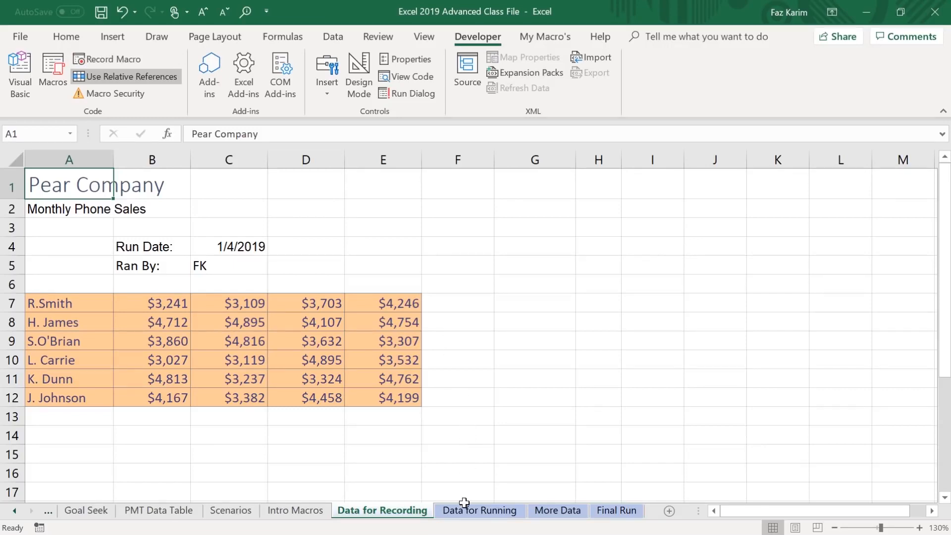
Run FormatMacro from cell A1 on the Data for Running sheet.
left_click(476, 510)
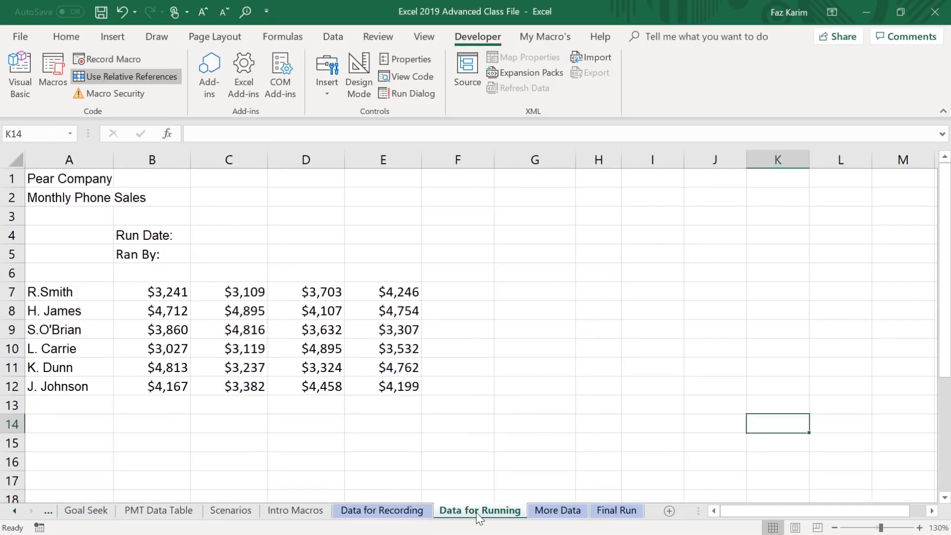
left_click(67, 178)
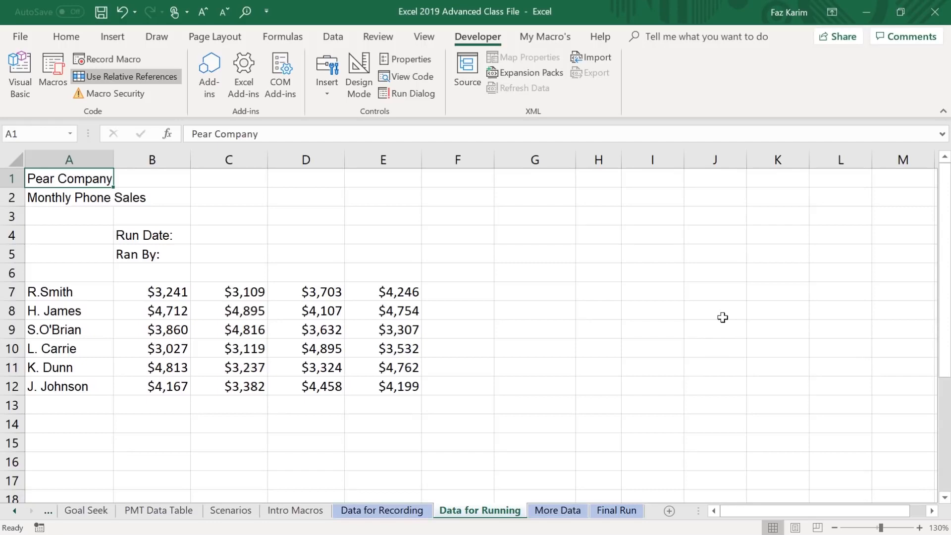
key("ctrl+shift+f")
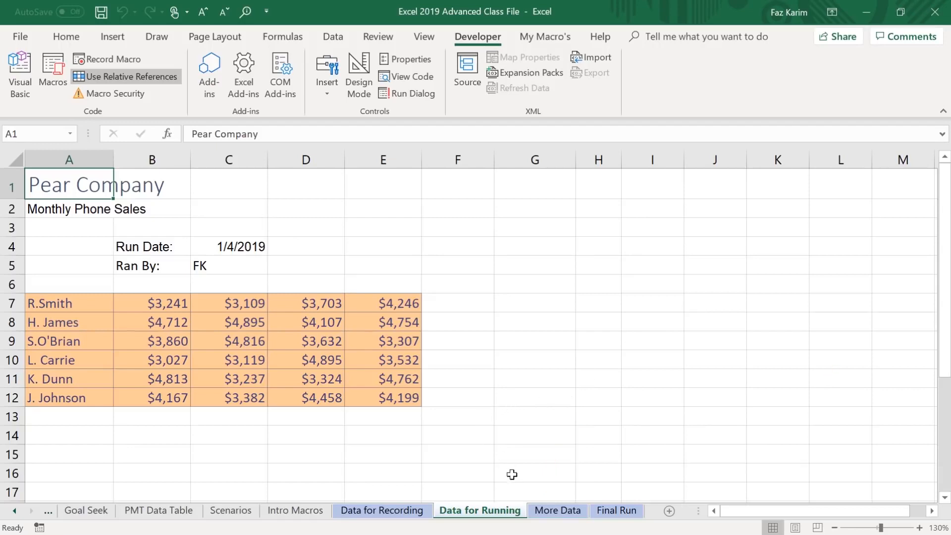
Run FormatMacro from cell A1 on the More Data sheet and check the formatting down to the last data row.
left_click(554, 513)
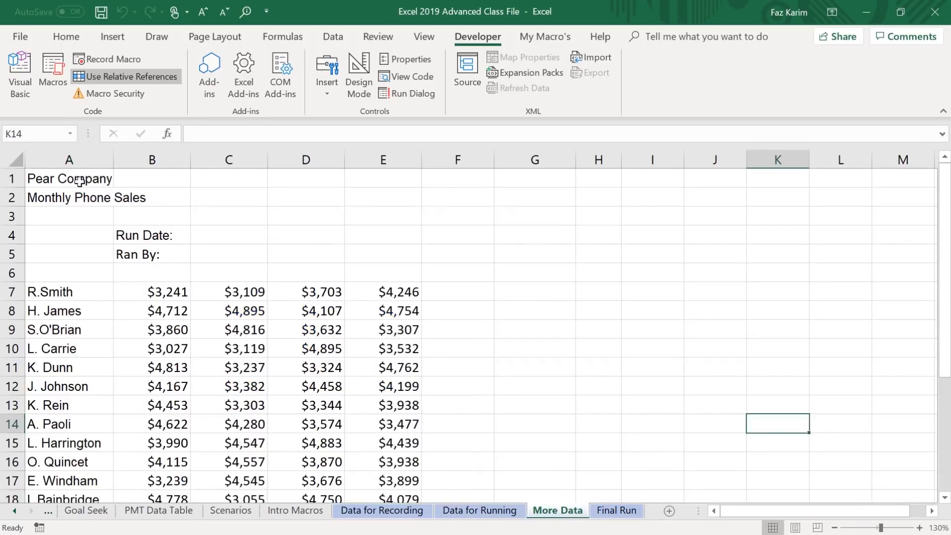
left_click(79, 180)
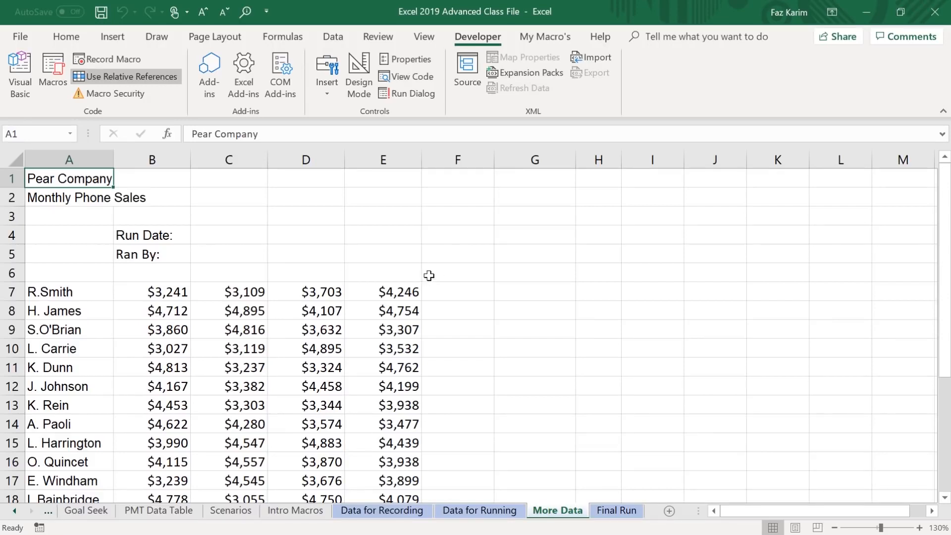
left_click(52, 74)
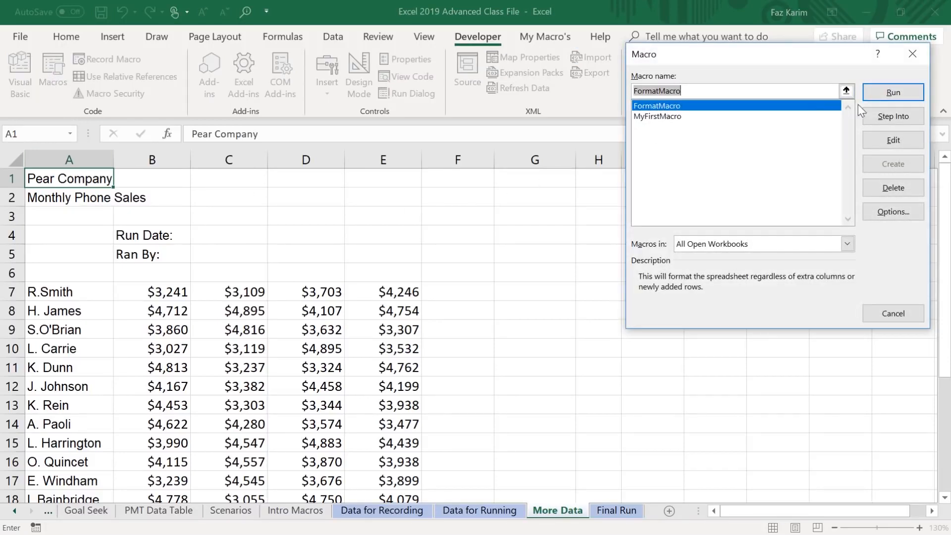
left_click(896, 95)
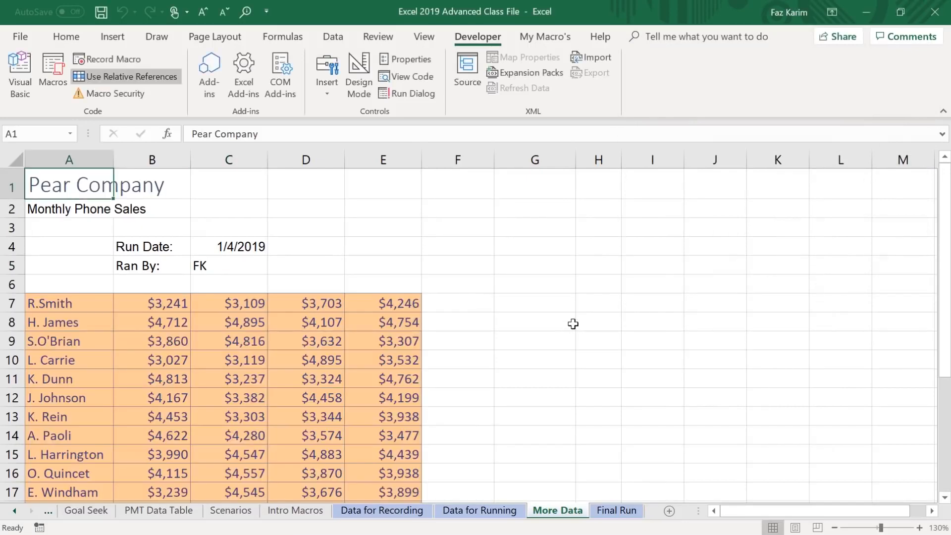
scroll(568, 327, "down", 5)
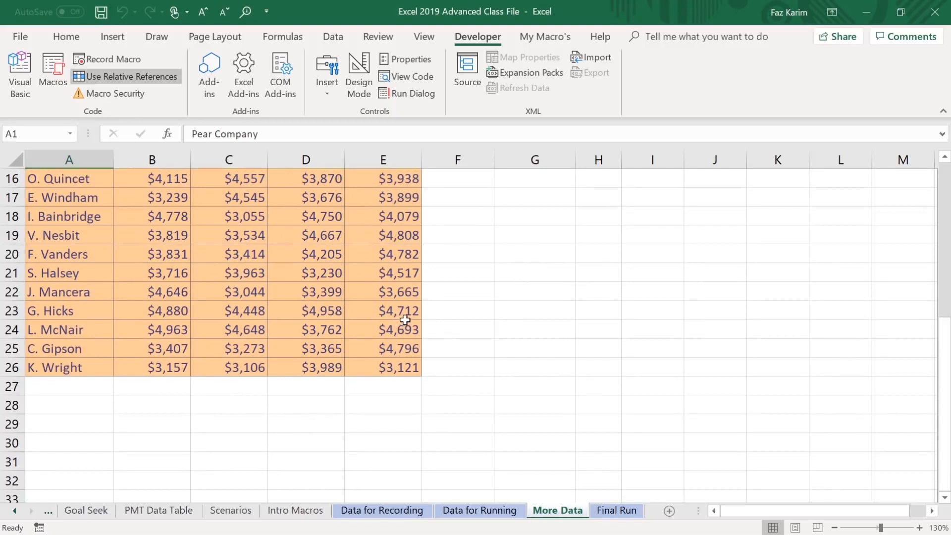
Run FormatMacro from cell A1 on the Final Run sheet and review the formatted rows through the end of the data.
left_click(628, 515)
left_click(99, 179)
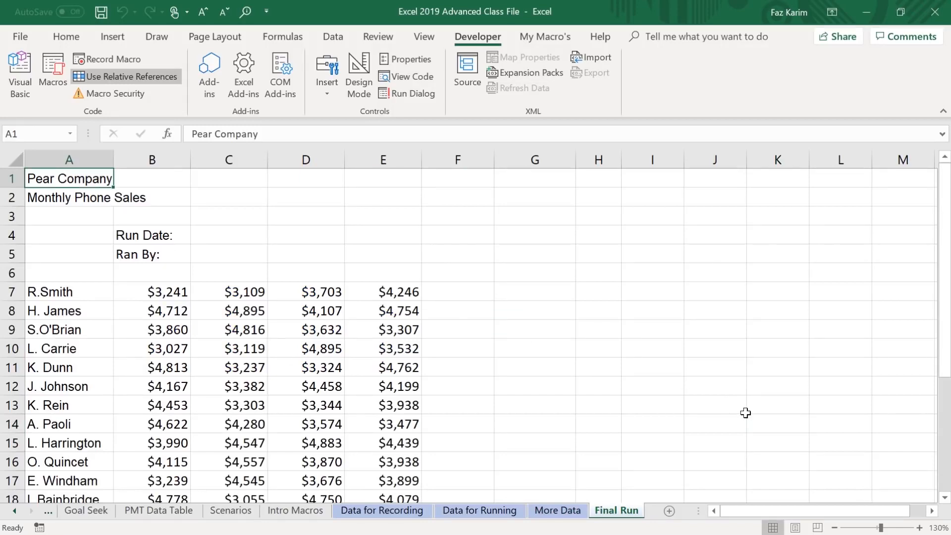
key("ctrl+shift+f")
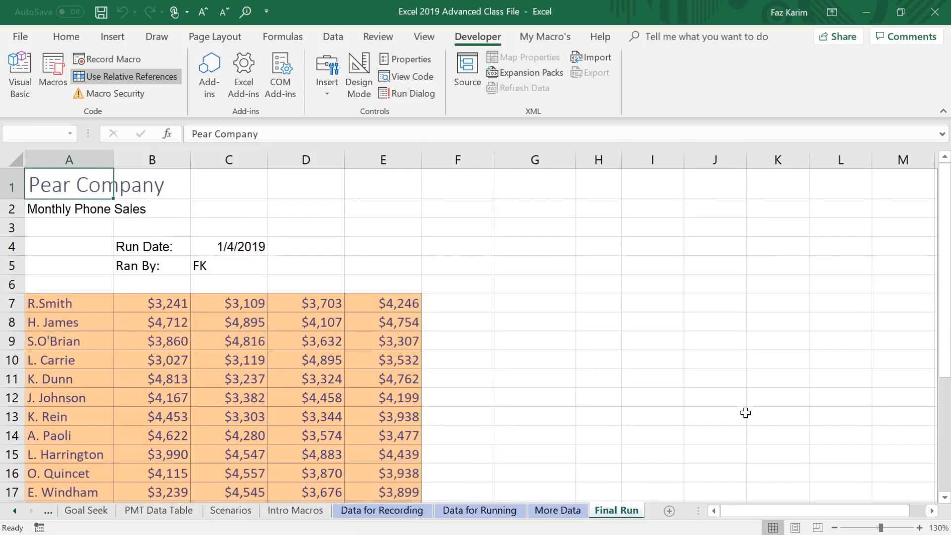
scroll(756, 425, "down", 3)
scroll(769, 443, "down", 2)
scroll(758, 451, "up", 4)
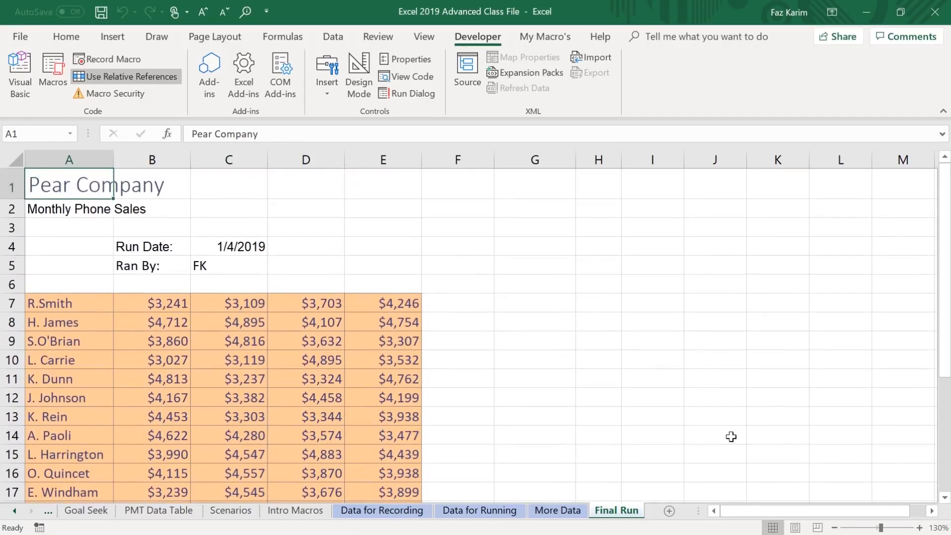